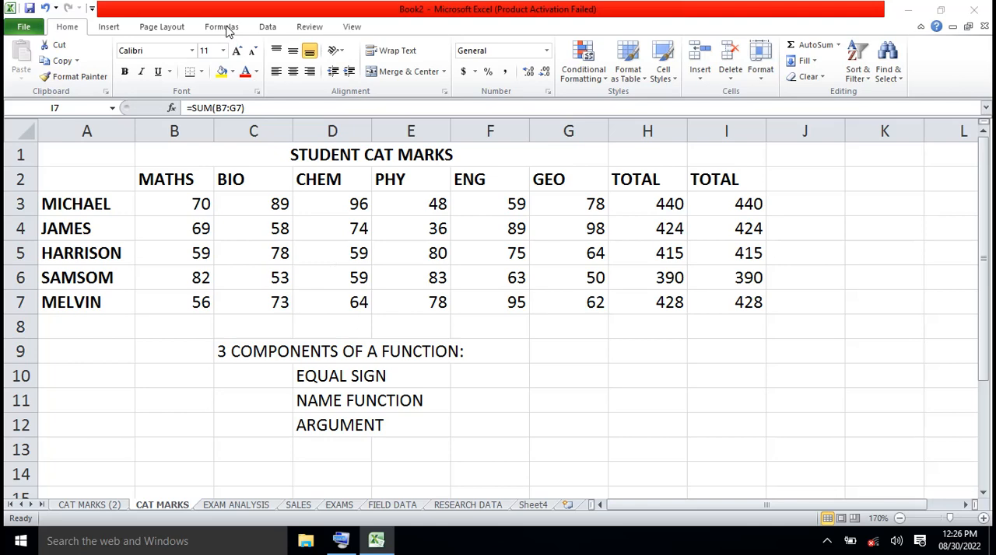
- Examine the functions offered in the Financial, Logical, Statistical and Math & Trig categories of the function library
left_click(227, 31)
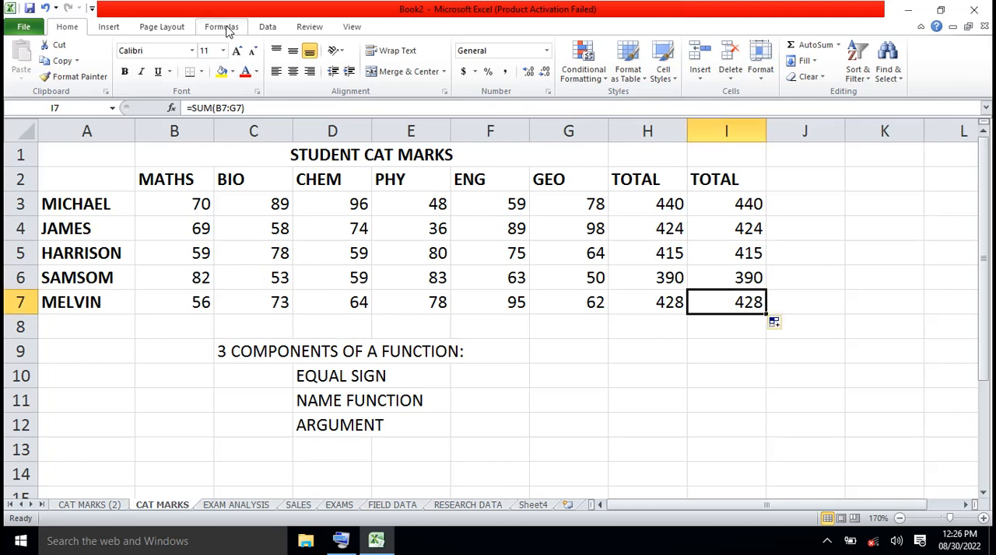
left_click(223, 28)
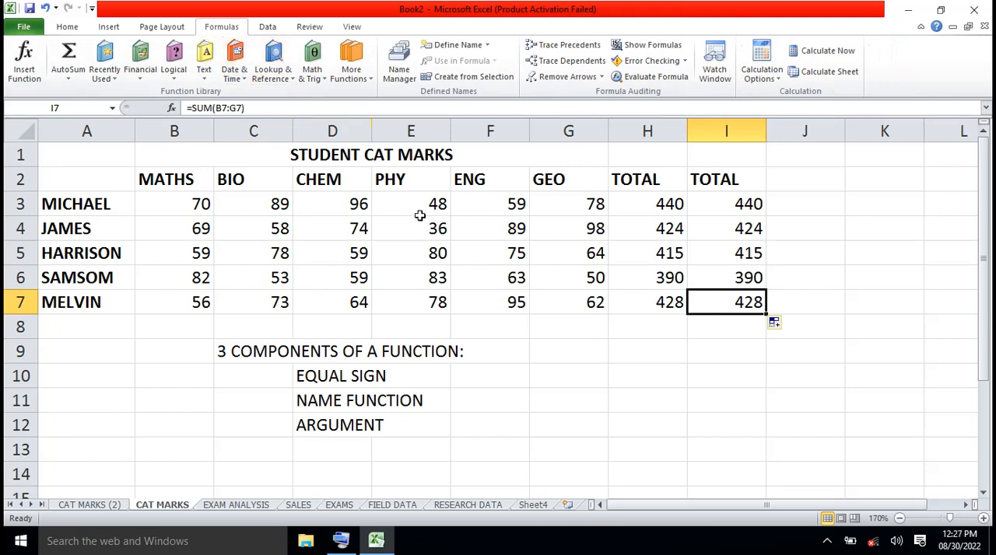
left_click(141, 78)
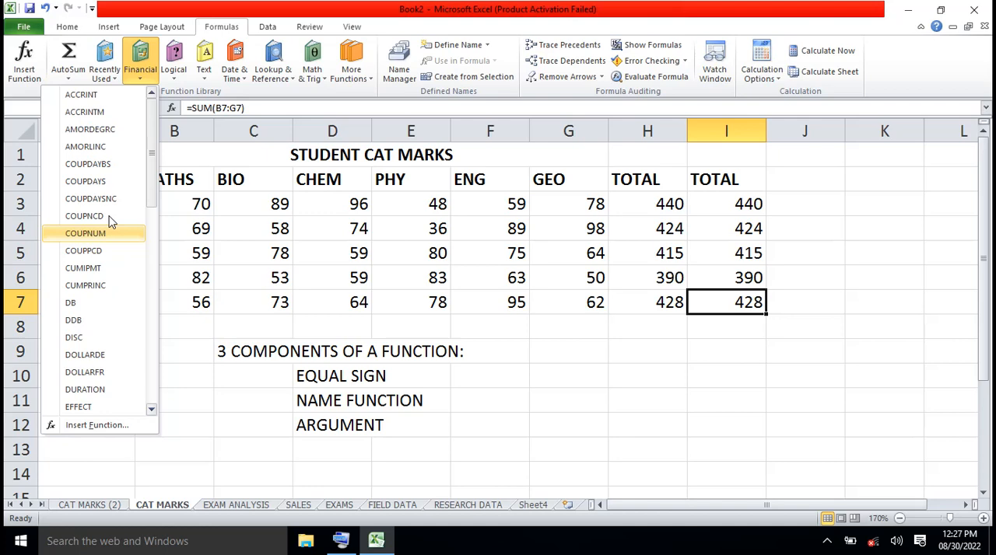
left_click(175, 81)
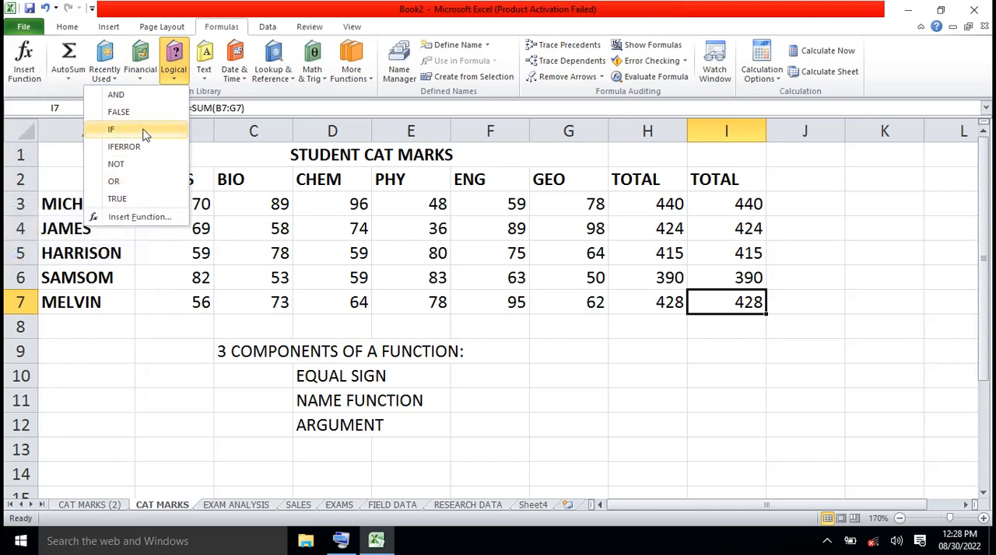
left_click(371, 81)
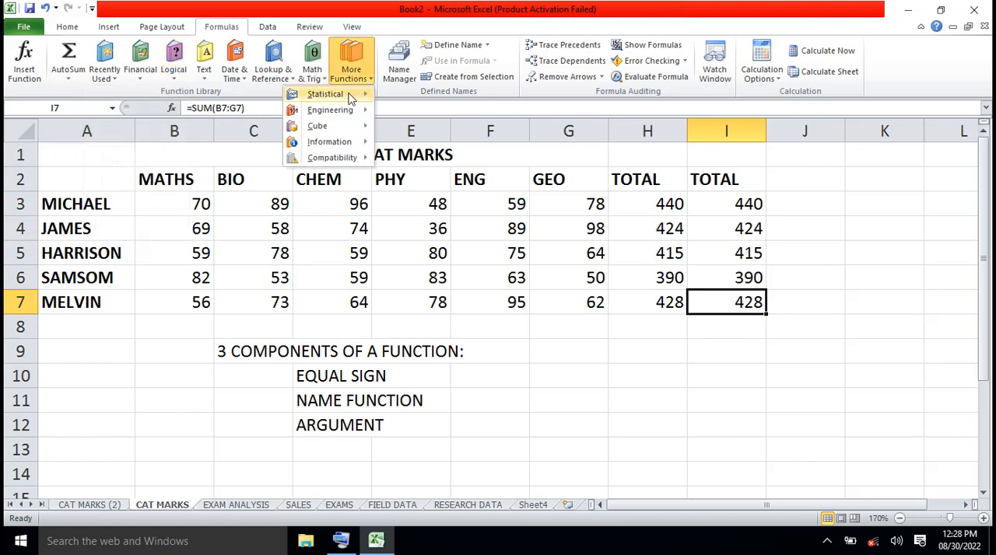
mouse_move(350, 99)
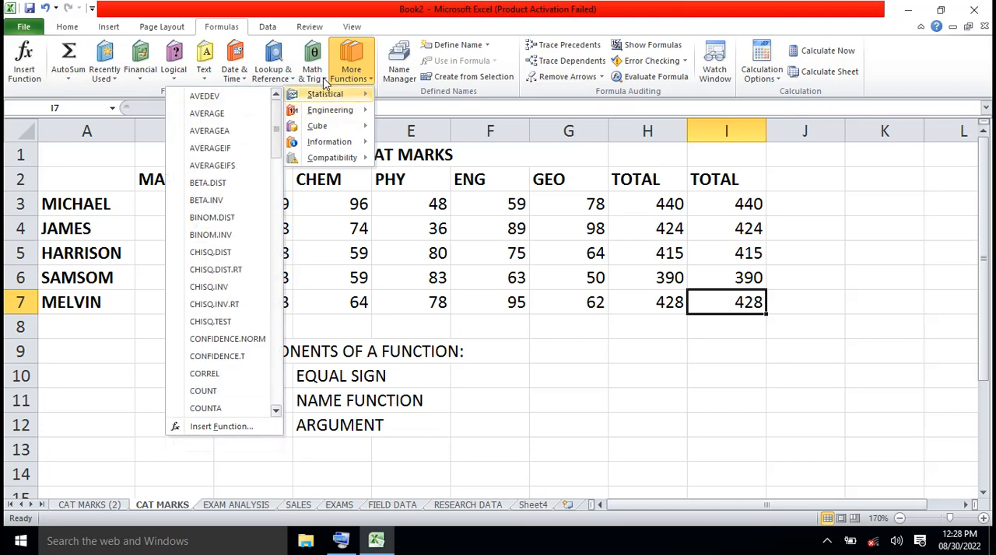
left_click(324, 81)
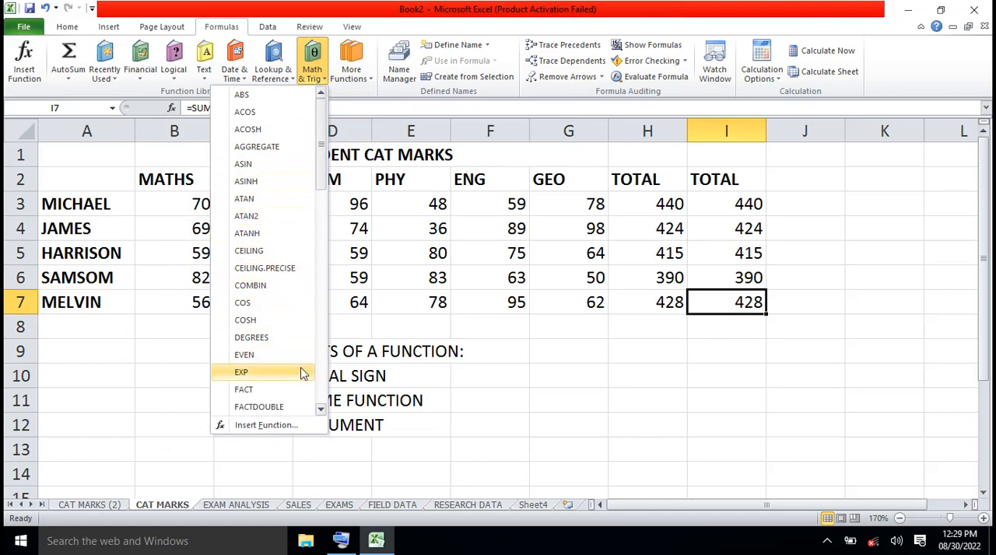
left_click(320, 410)
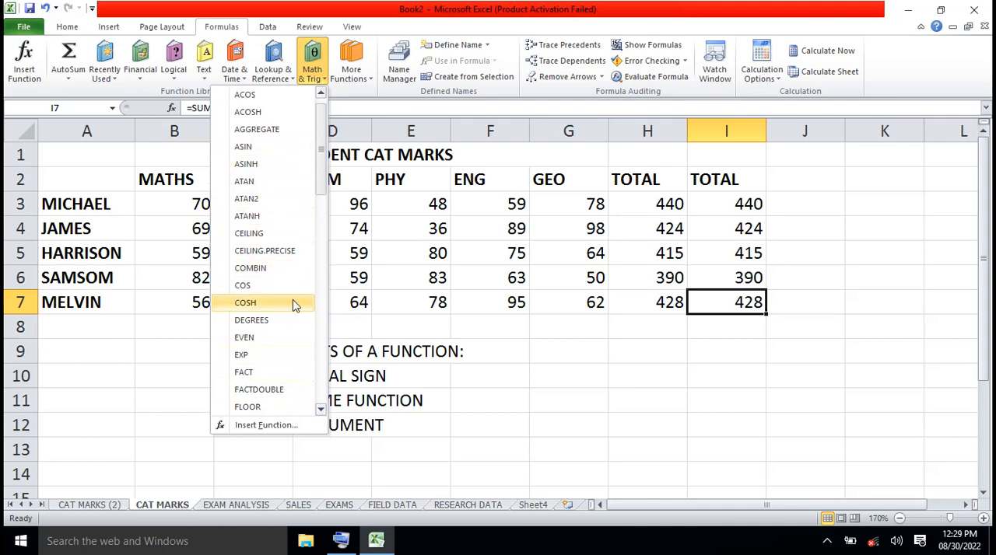
left_click_drag(322, 193, 324, 248)
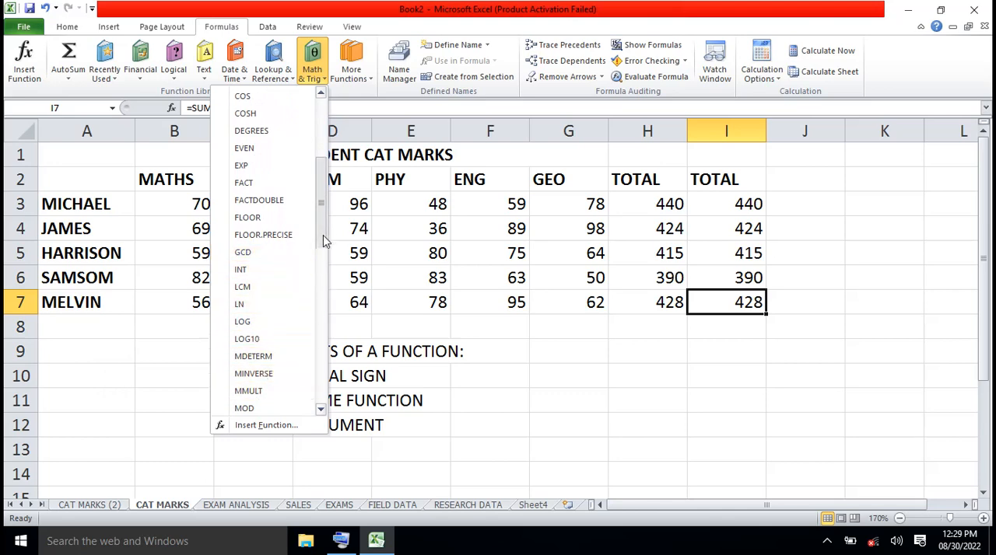
left_click_drag(323, 236, 323, 319)
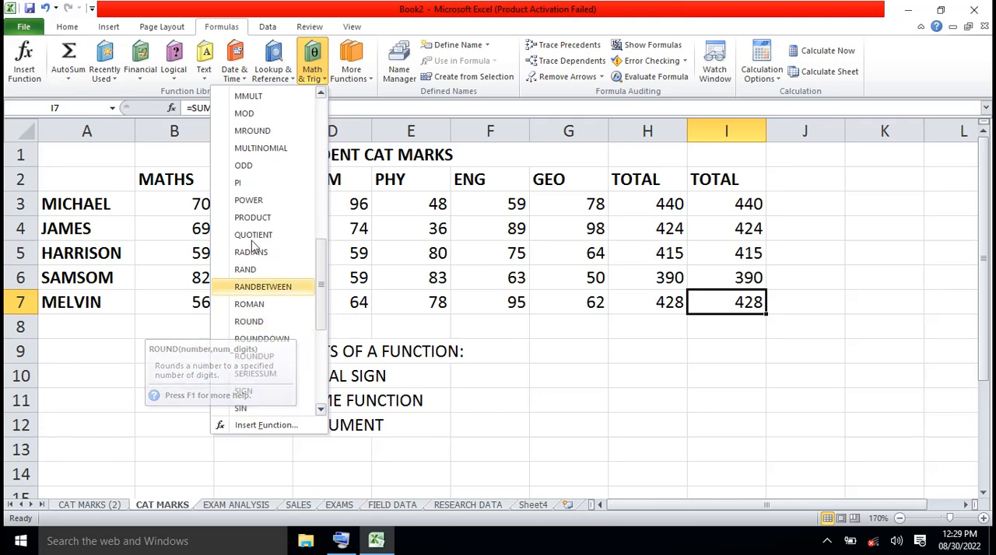
- Review the Financial and Logical functions again, plus the Statistical, Engineering and Math & Trig categories, without inserting any function
left_click(142, 75)
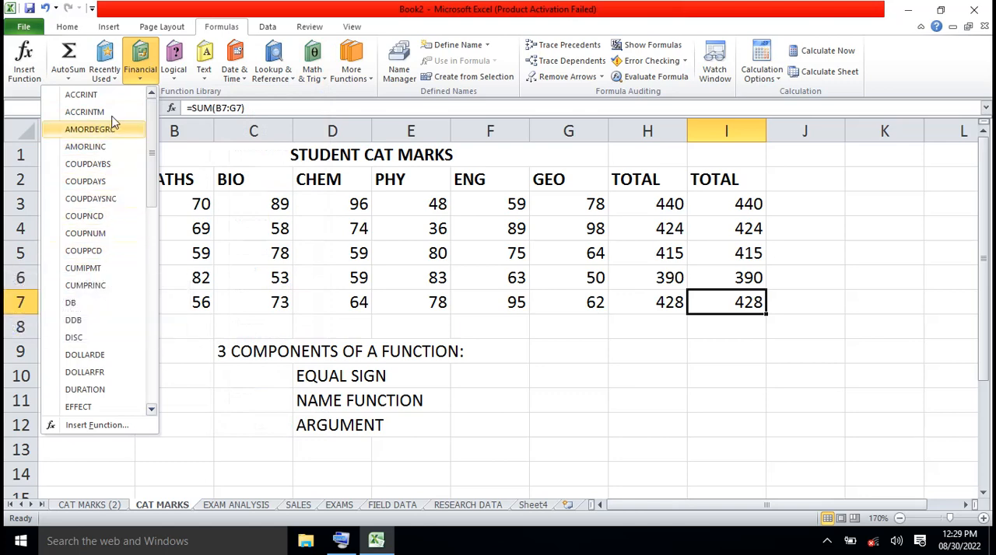
left_click(176, 82)
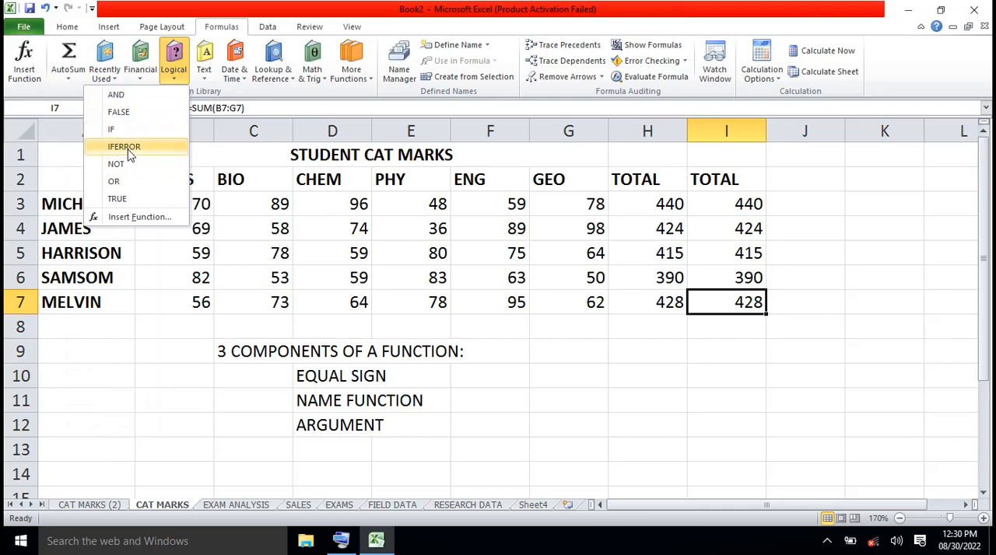
left_click(368, 81)
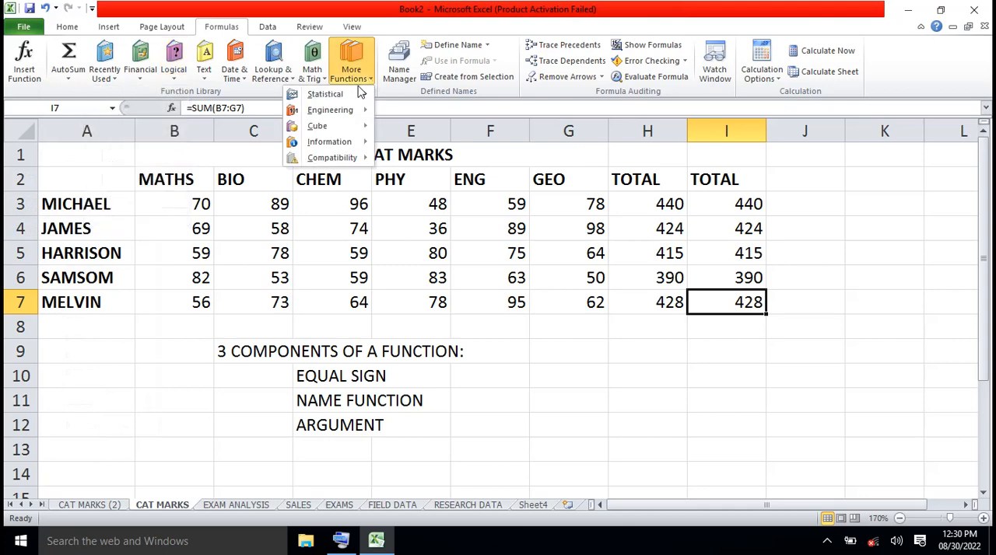
mouse_move(340, 97)
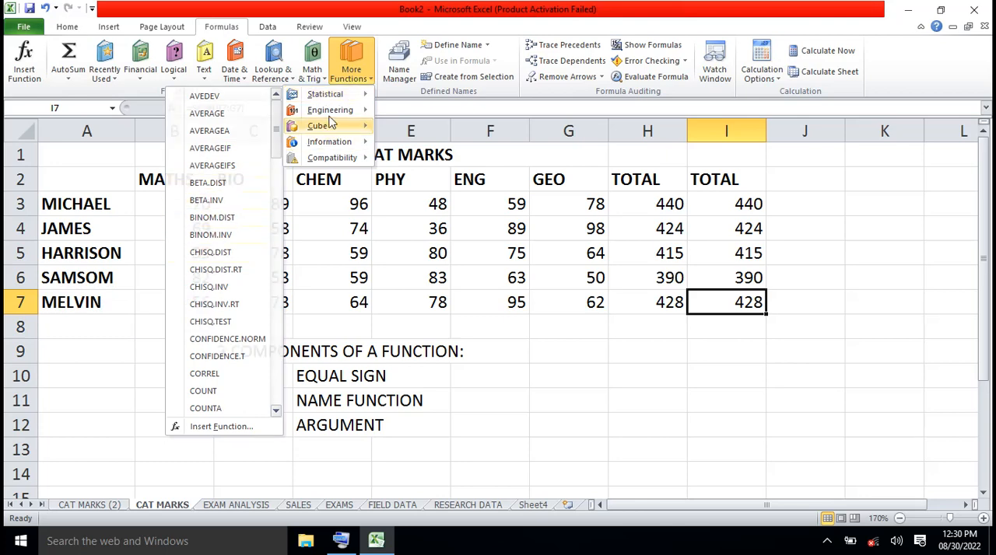
mouse_move(338, 115)
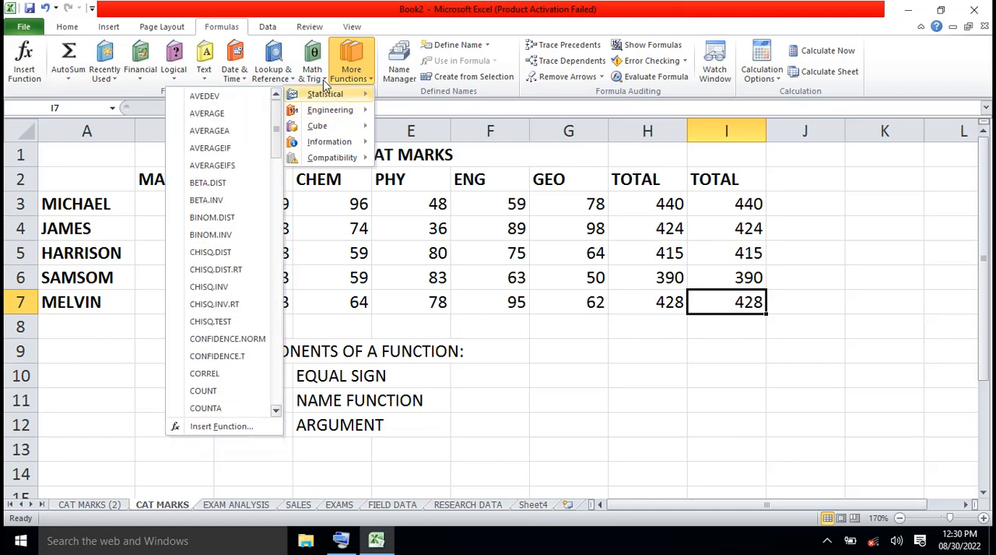
left_click(323, 79)
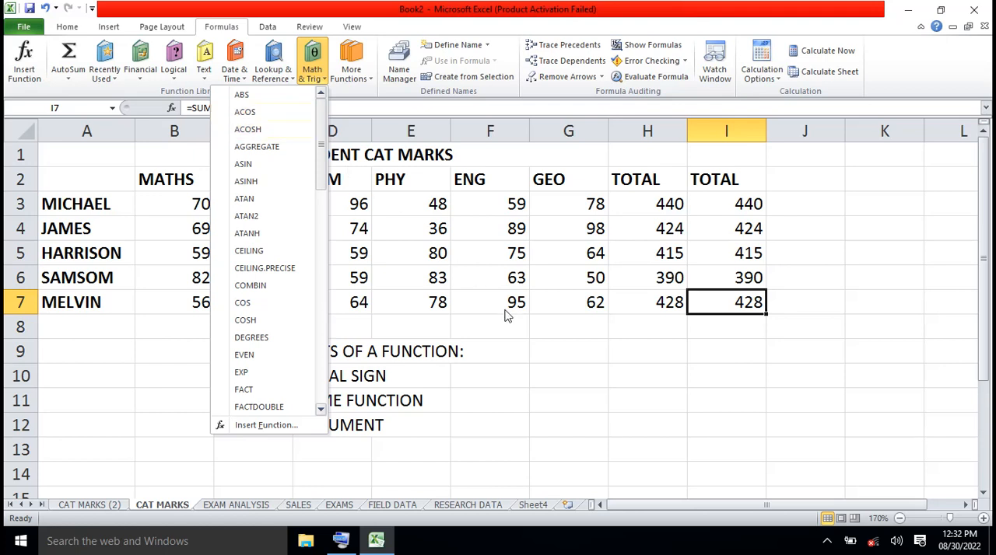
left_click(533, 354)
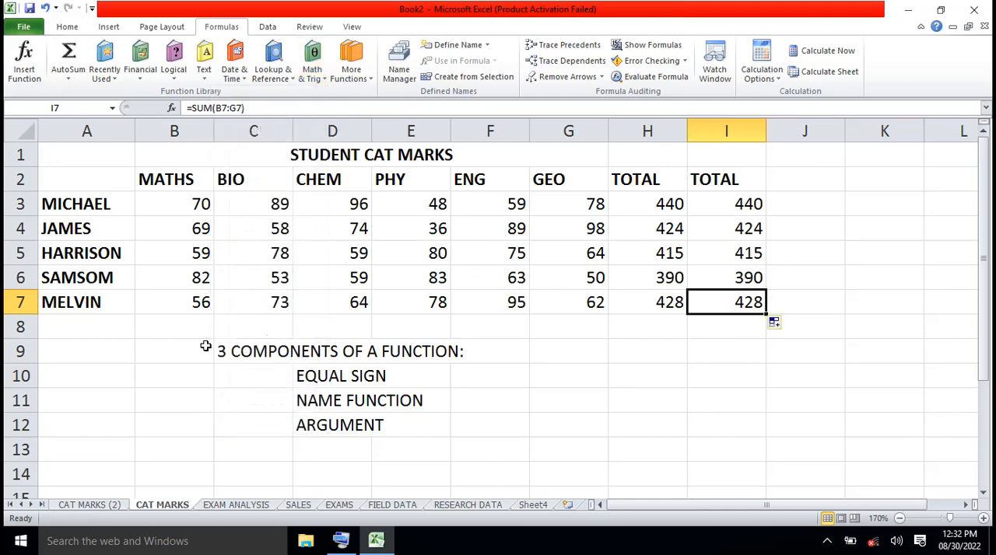
- Clear the notes on the three components of a function from B9:F12 below the marks table
left_click_drag(205, 346, 450, 423)
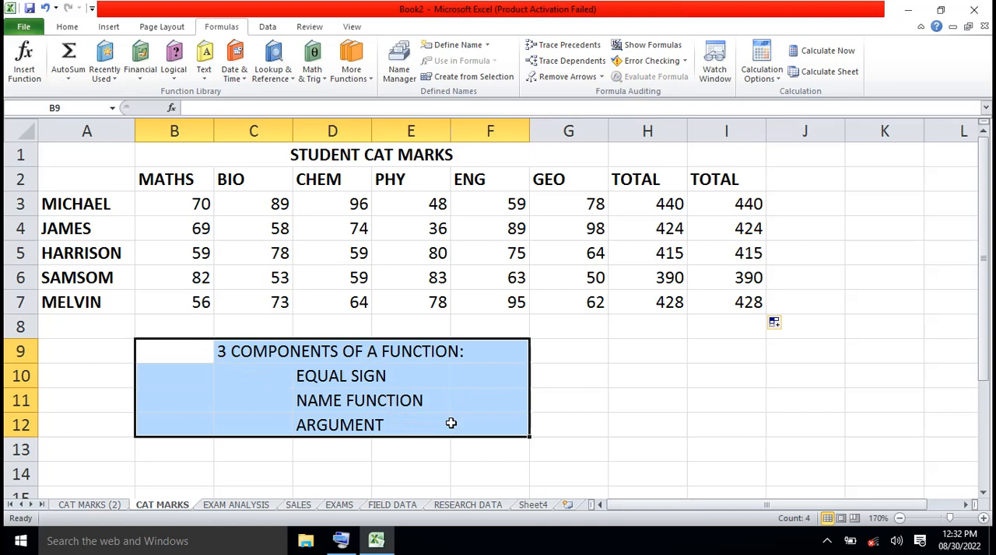
key("Delete")
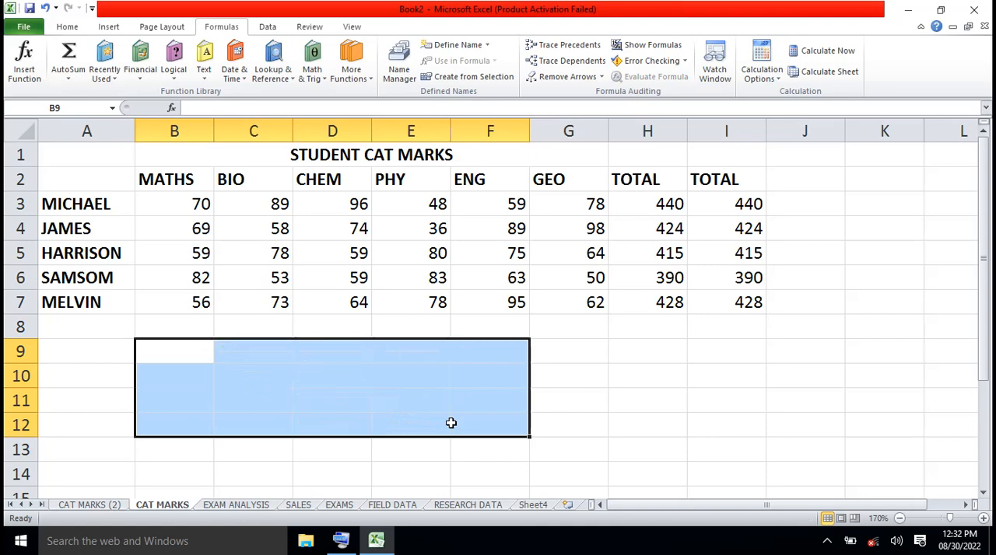
left_click(602, 335)
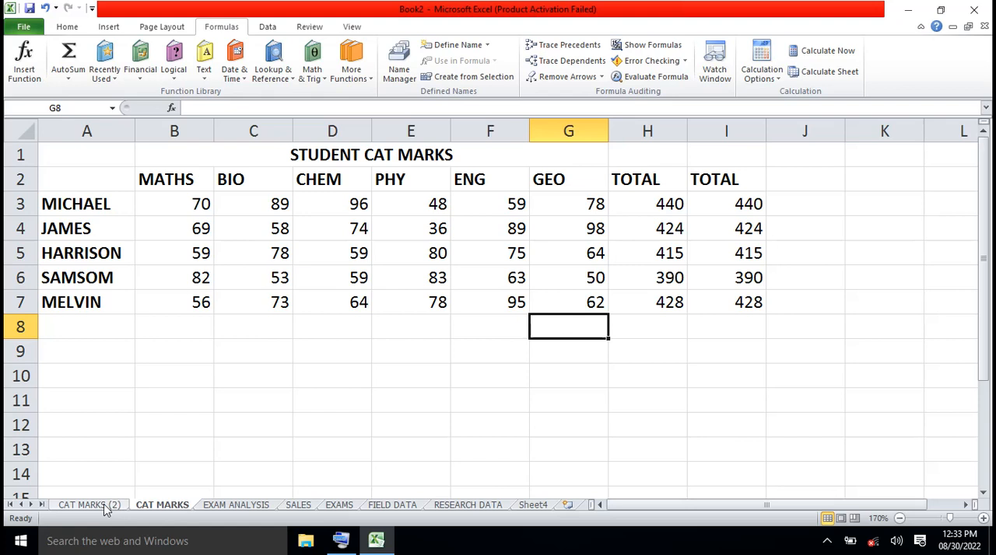
- Delete the empty CAT MARKS (2) worksheet permanently from the workbook
left_click(107, 505)
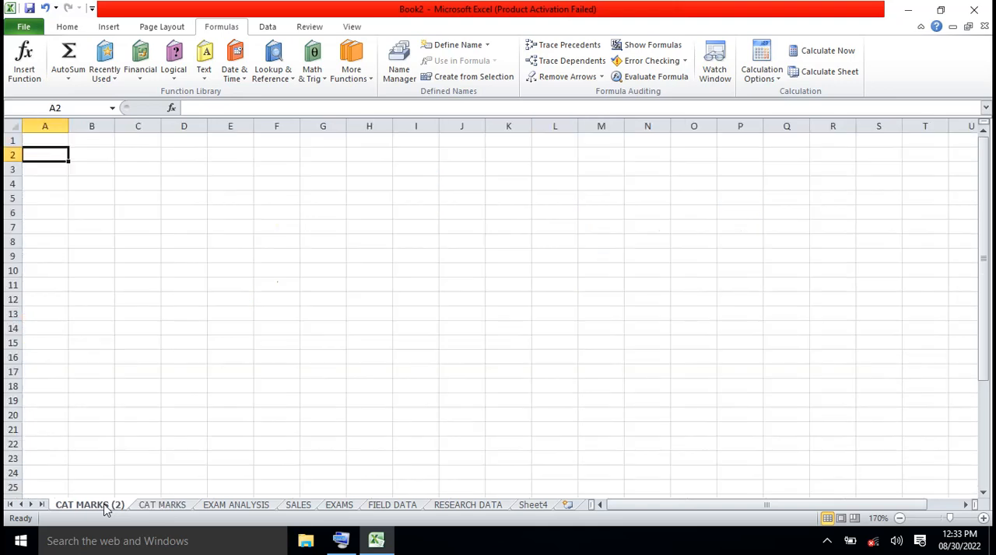
right_click(107, 506)
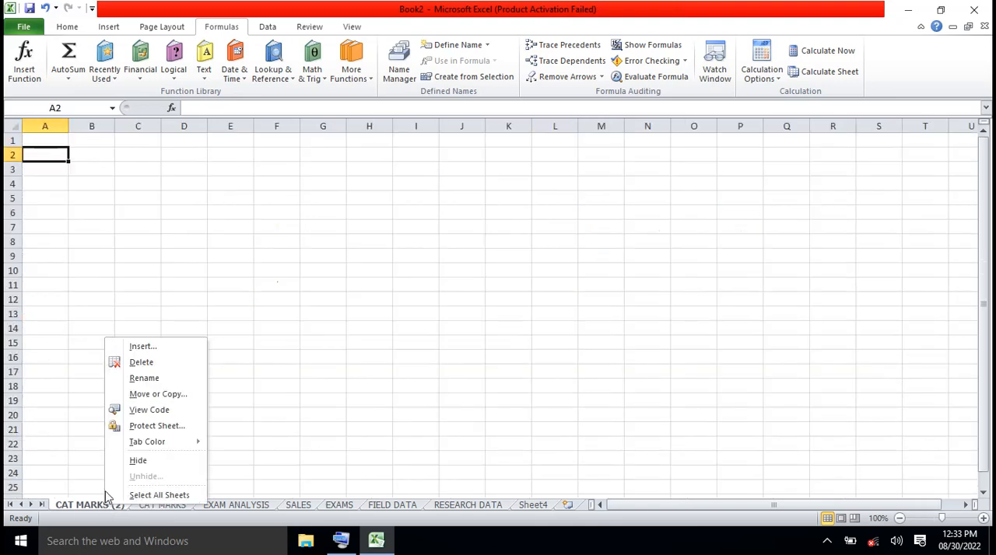
left_click(141, 363)
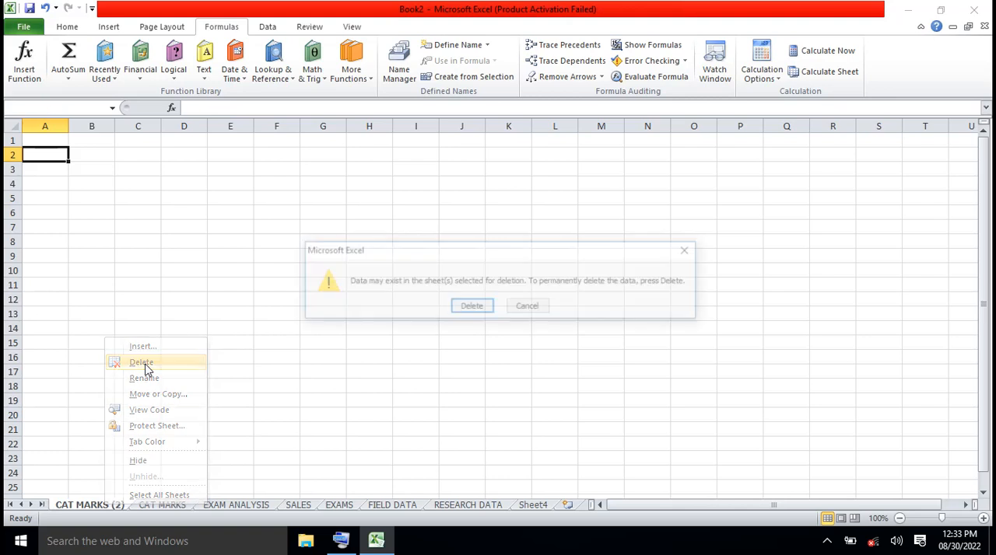
left_click(470, 308)
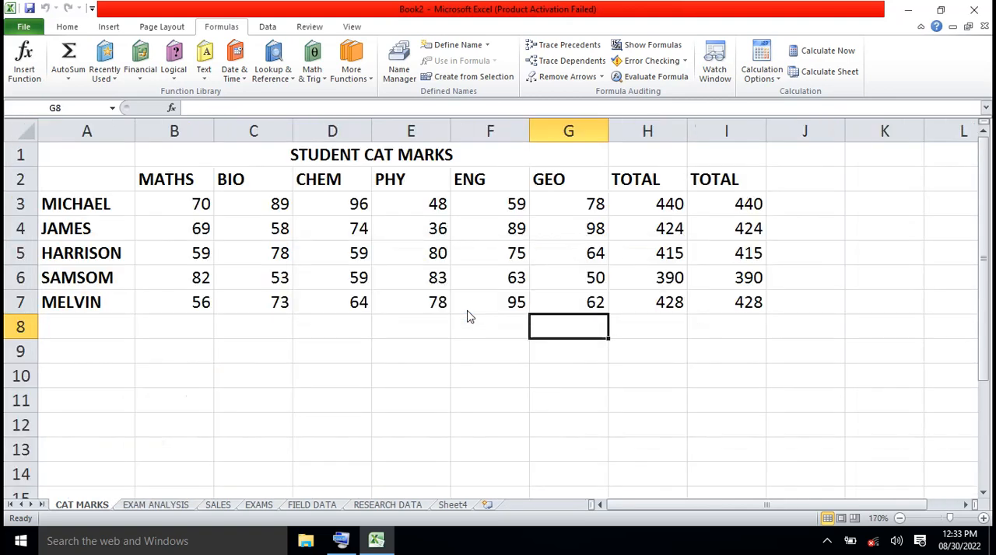
- Create a copy of the CAT MARKS worksheet before the original, compare both sheets, and return to the copy
right_click(81, 505)
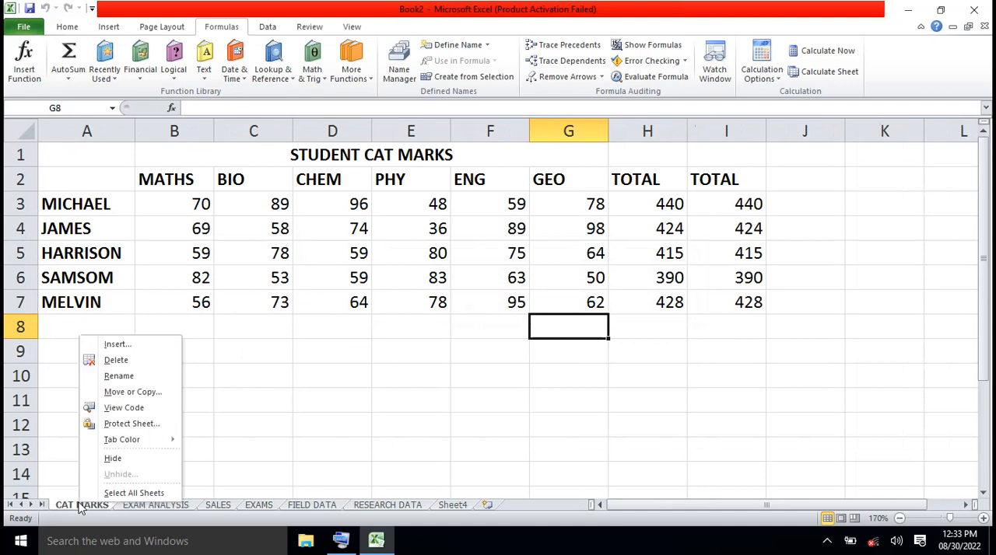
left_click(140, 397)
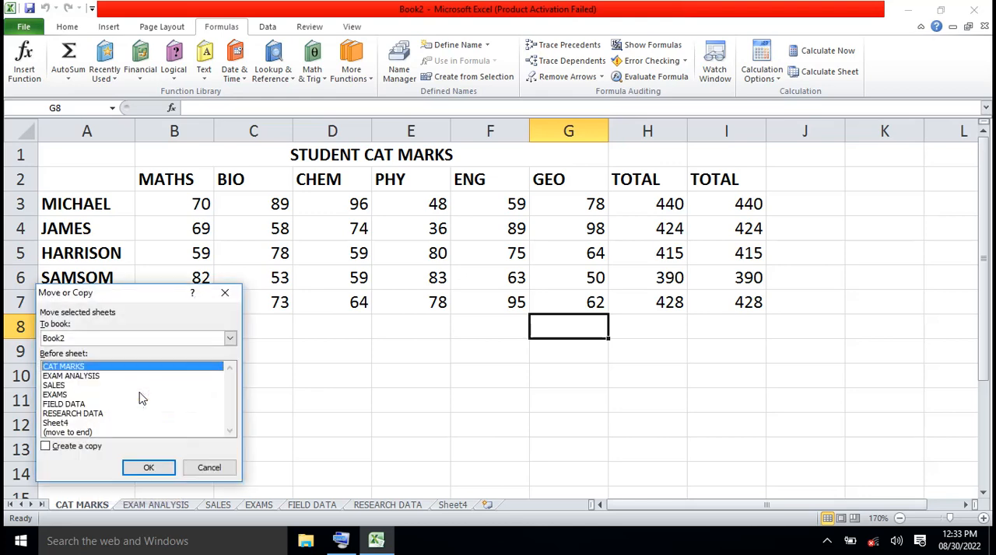
left_click(45, 446)
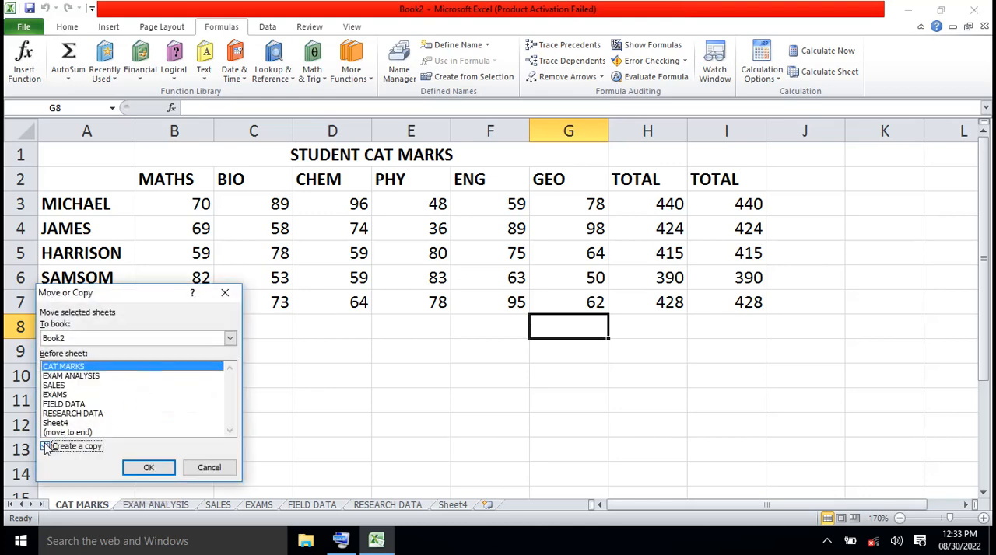
left_click(148, 469)
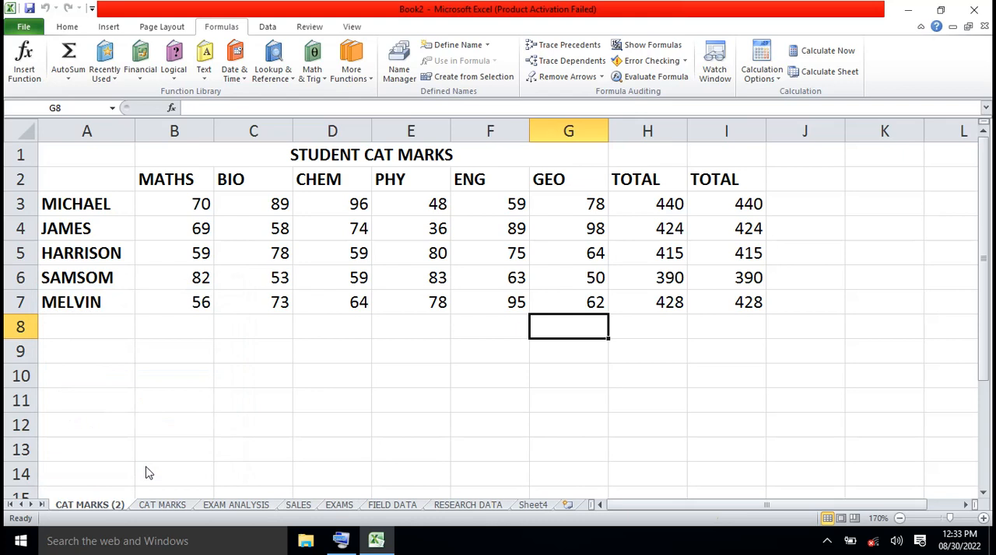
left_click(163, 509)
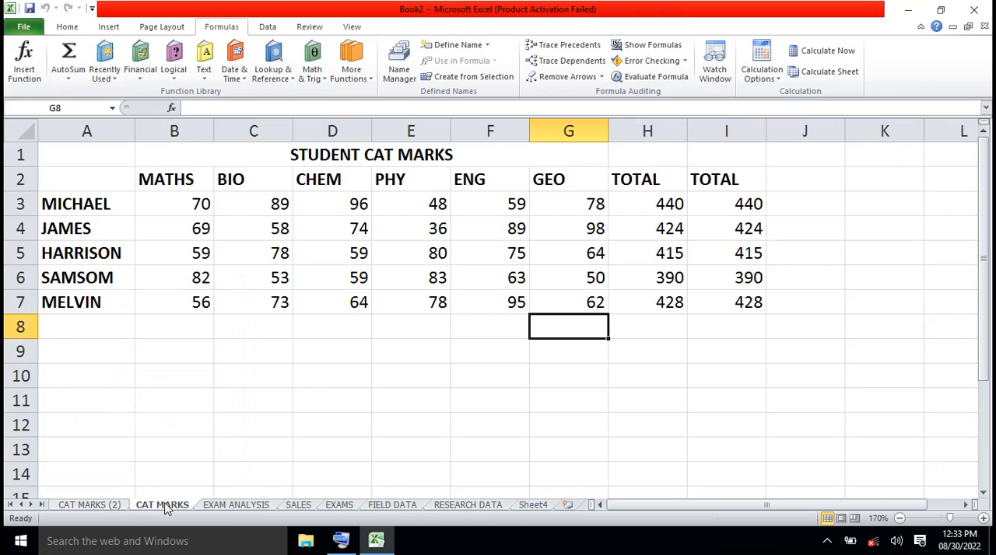
left_click(89, 505)
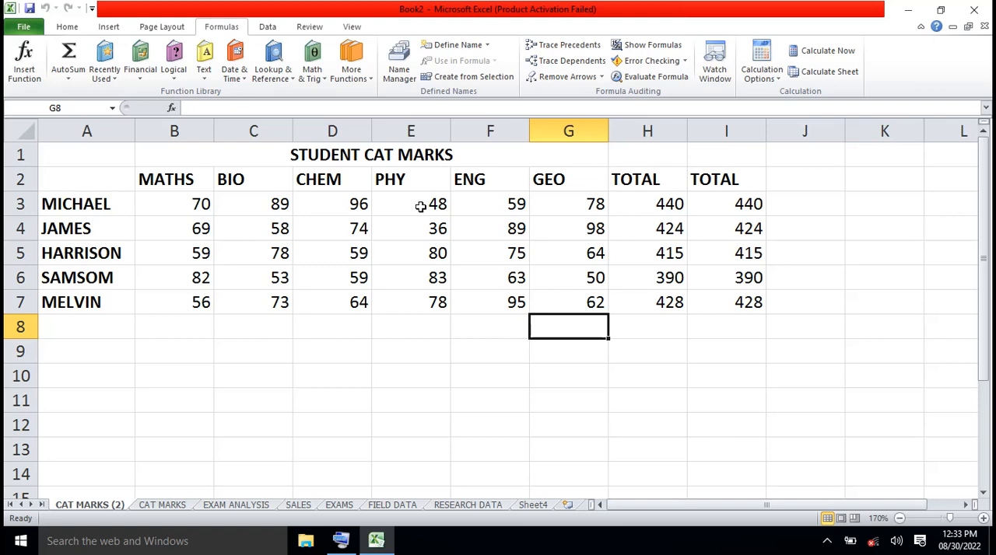
left_click(622, 175)
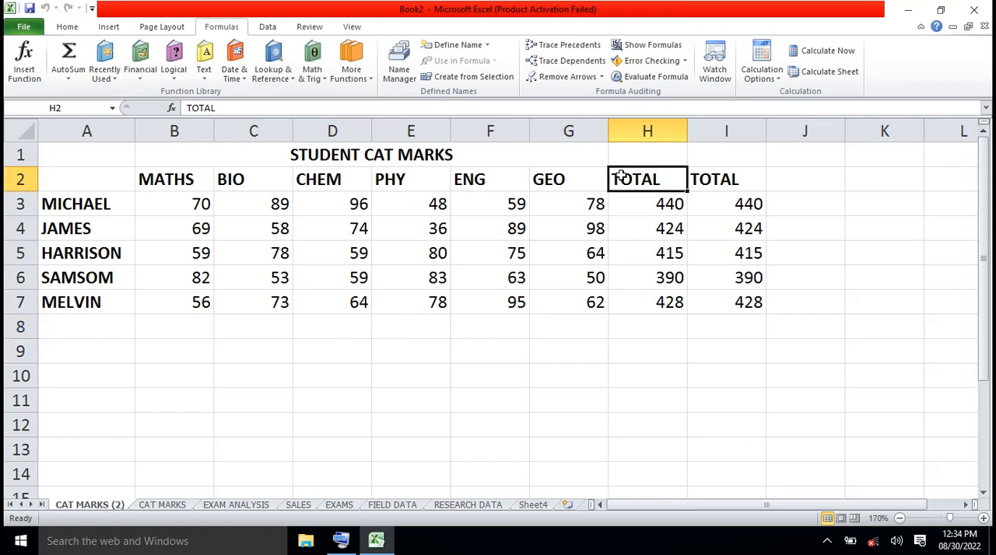
left_click(652, 199)
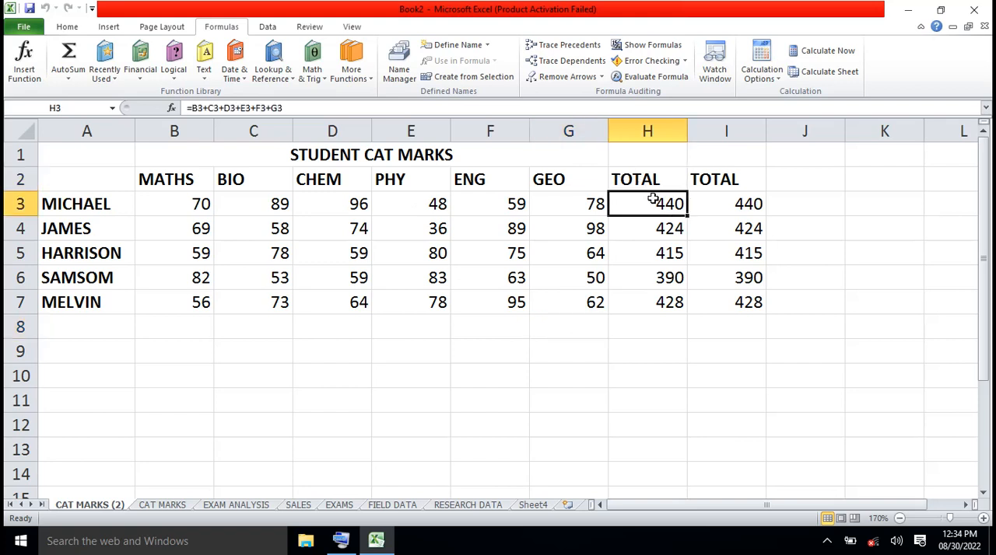
double_click(652, 199)
key("shift+End")
left_click(649, 257)
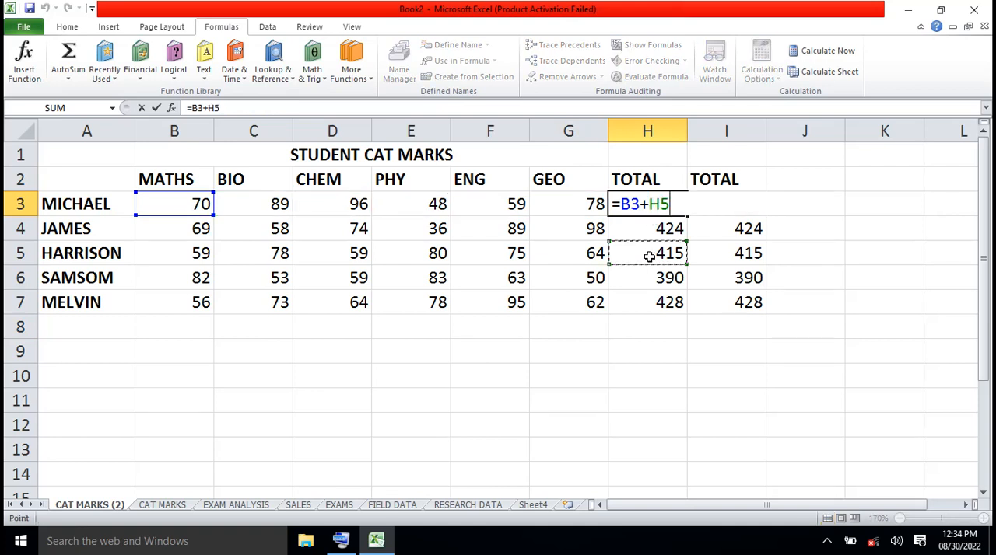
key("Escape")
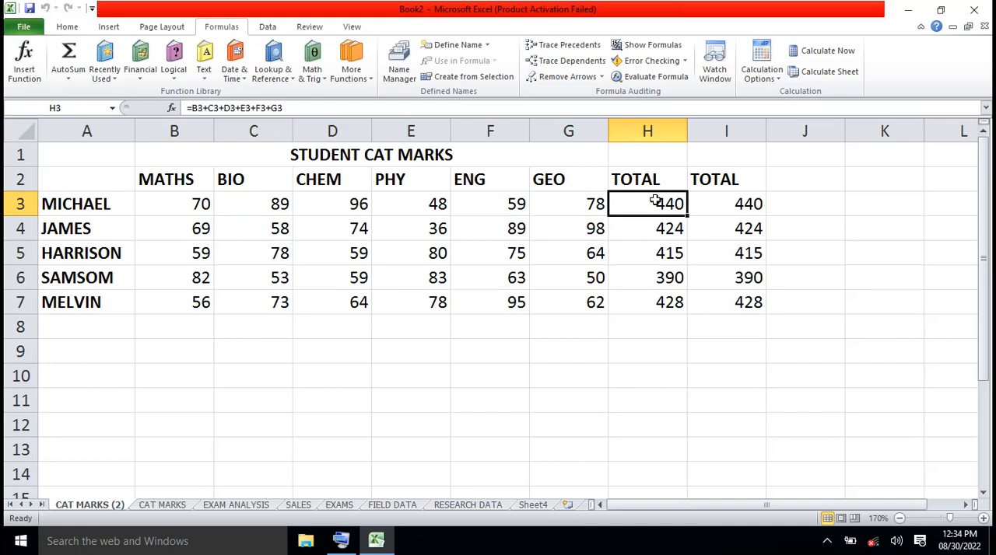
- Clear the total formulas from H3:H7 in the first TOTAL column of the copied sheet
key("shift+Down")
key("shift+Down")
key("shift+Down")
key("shift+Down")
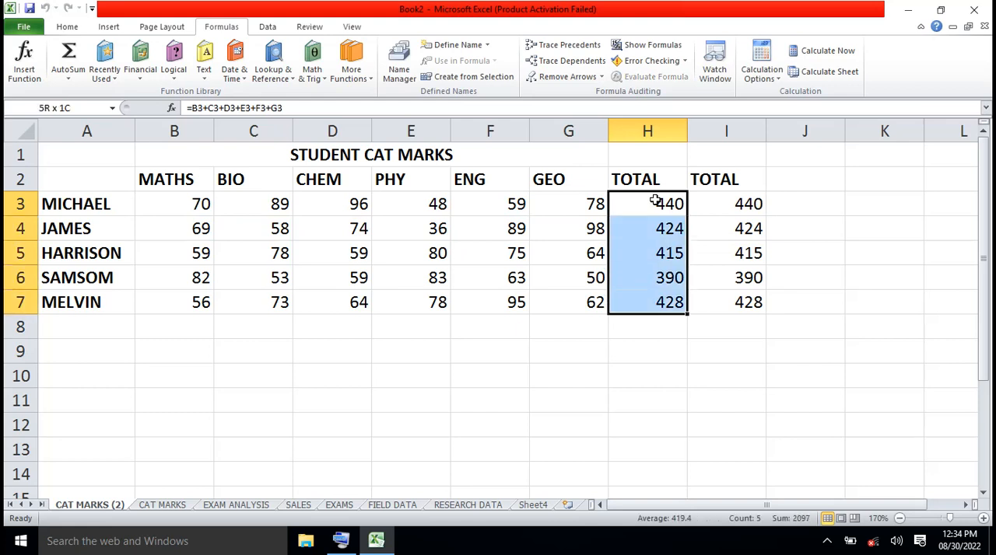
key("Delete")
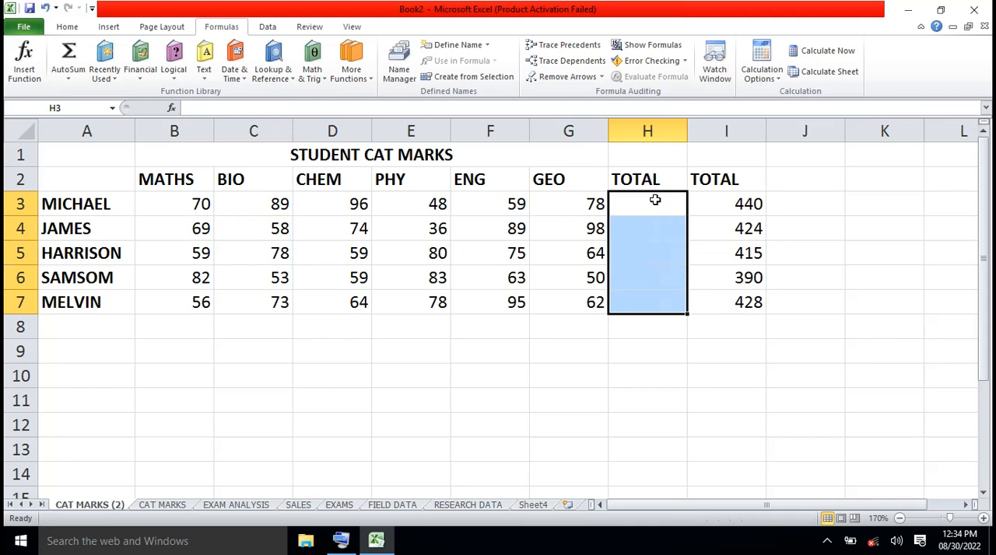
- Clear the total formulas from I3:I7 in the second TOTAL column
left_click(725, 201)
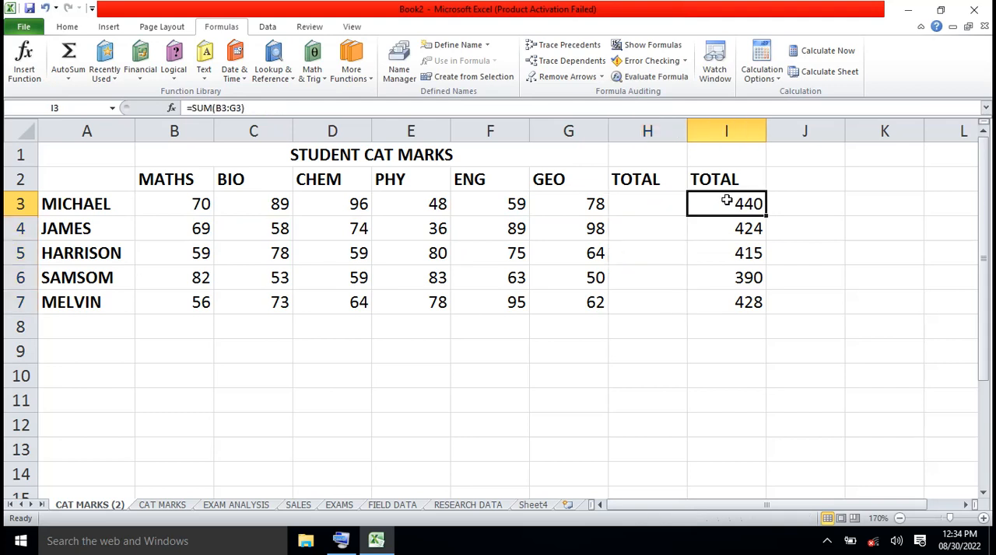
key("Delete")
key("Up")
key("Up")
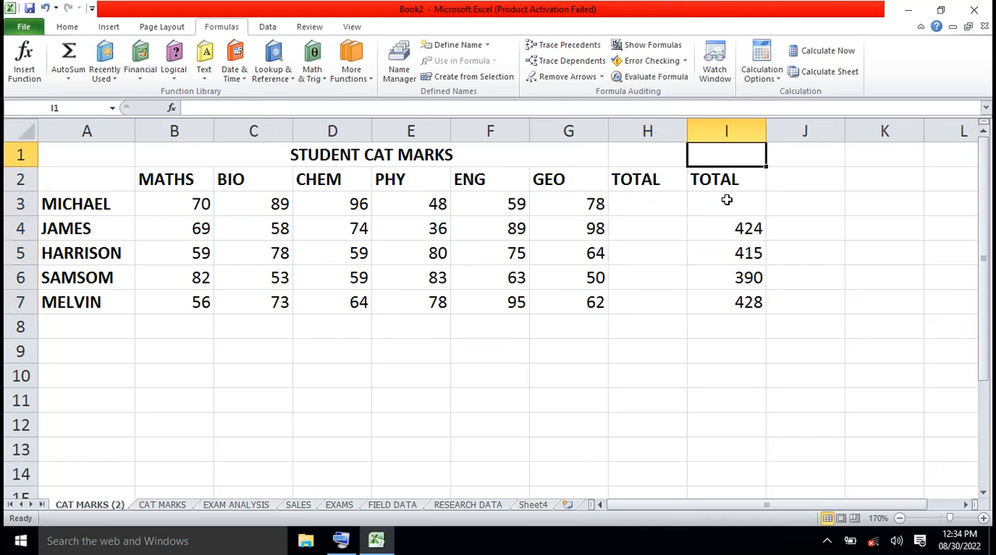
left_click(726, 200)
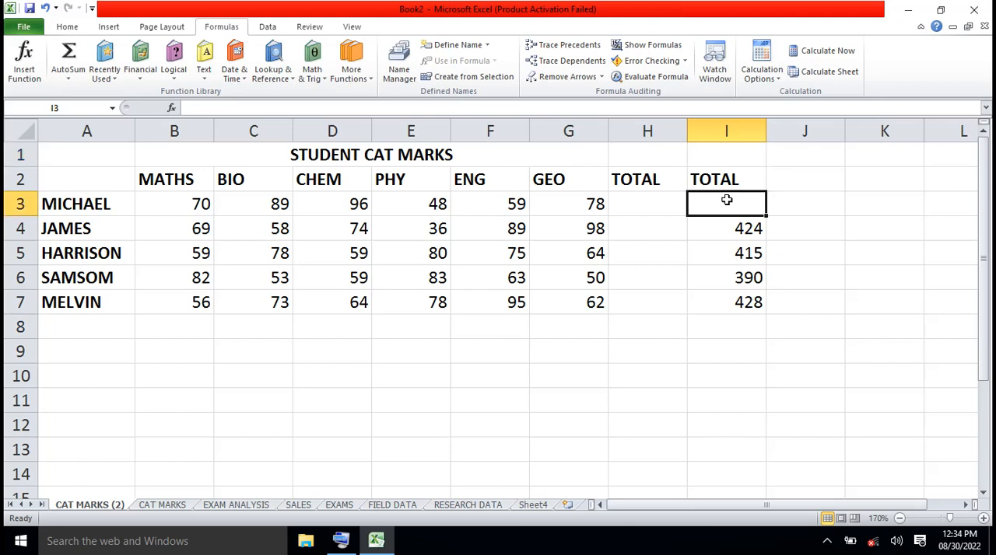
key("shift+Down")
key("shift+Down")
key("shift+Down")
key("shift+Down")
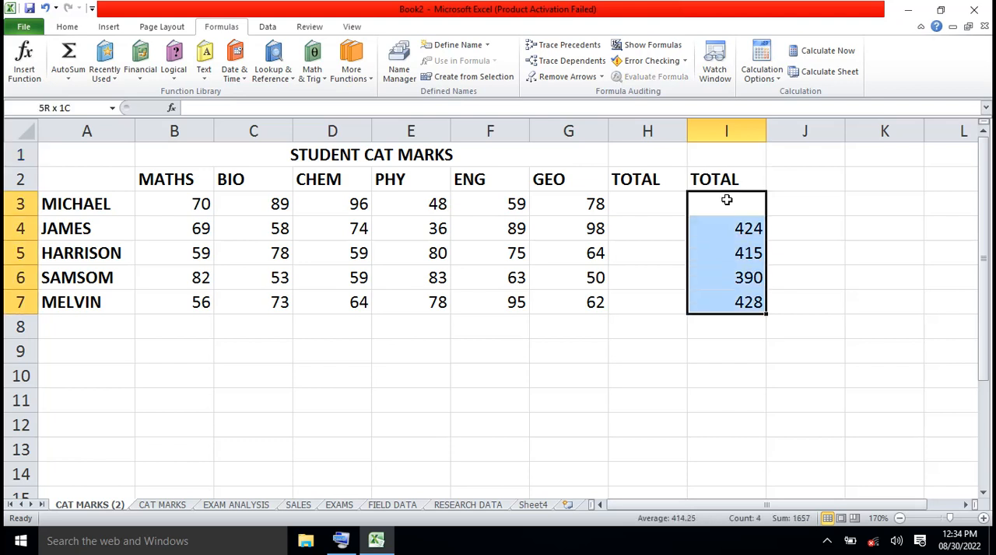
key("Delete")
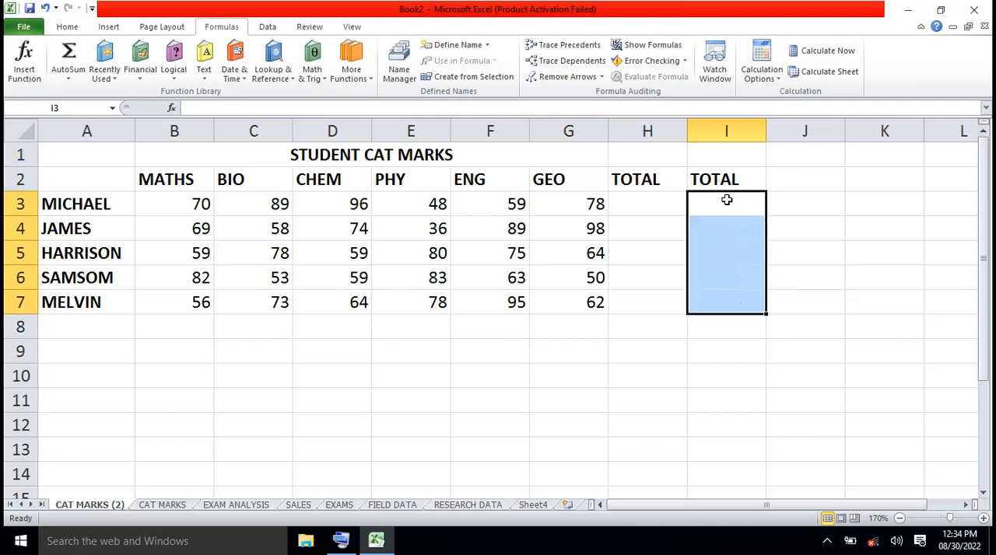
- Delete the duplicate TOTAL heading from cell I2
left_click(663, 182)
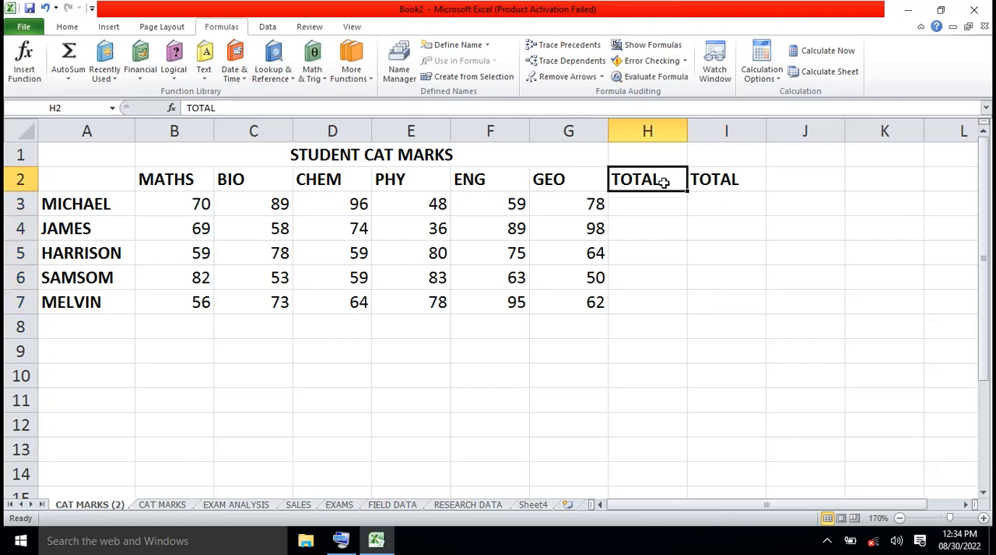
left_click(709, 180)
key("Delete")
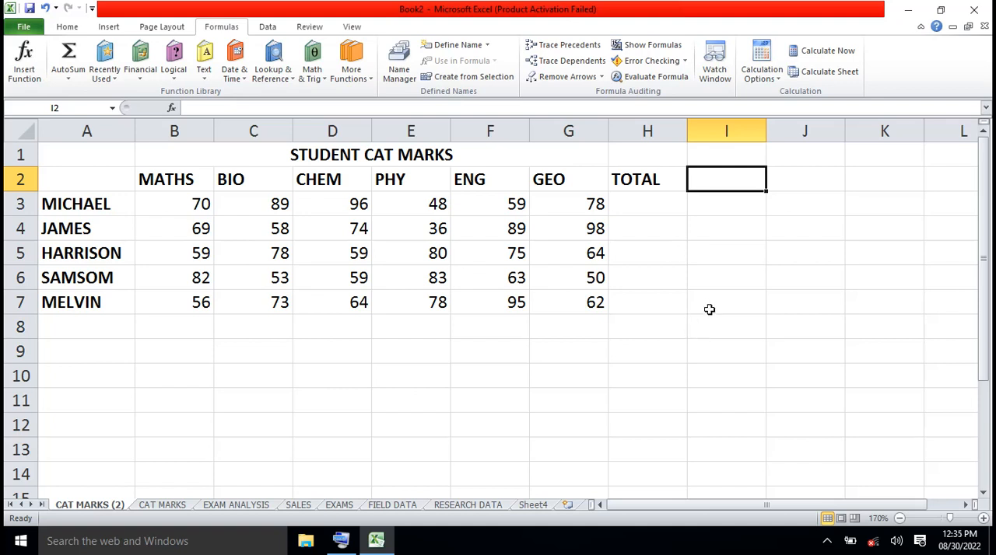
- Replace the TOTAL heading in H2 with SUM in capital letters
left_click(652, 183)
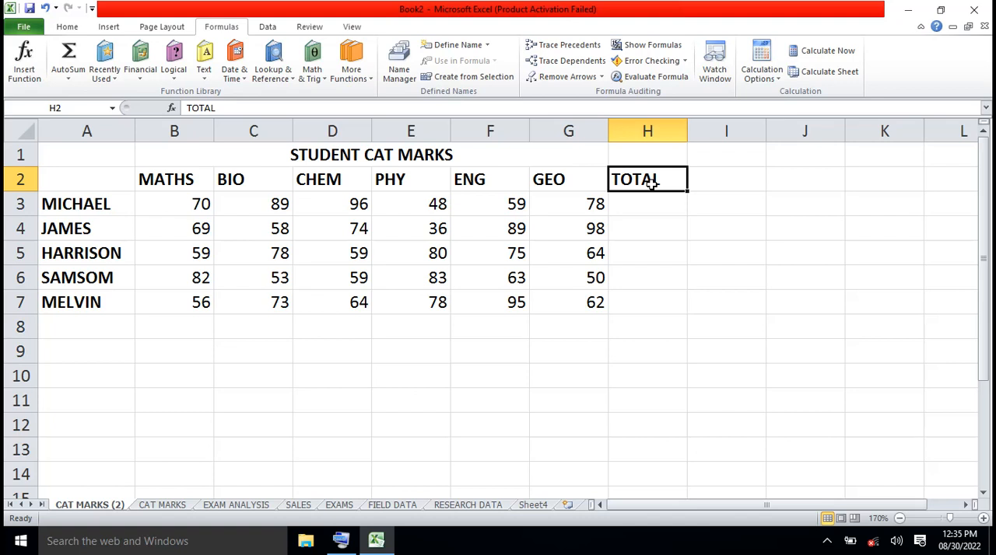
type("sum")
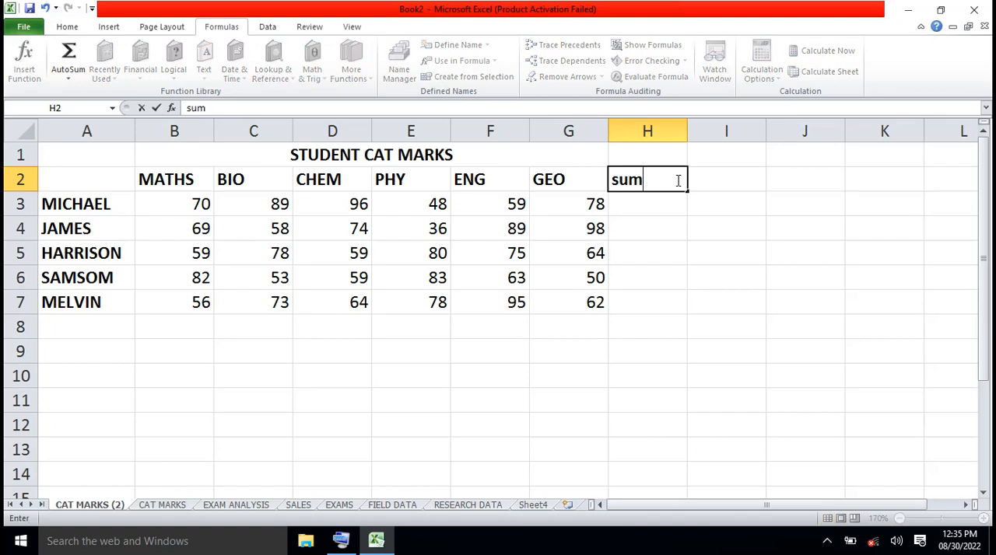
key("BackSpace")
key("BackSpace")
key("BackSpace")
type("SUM")
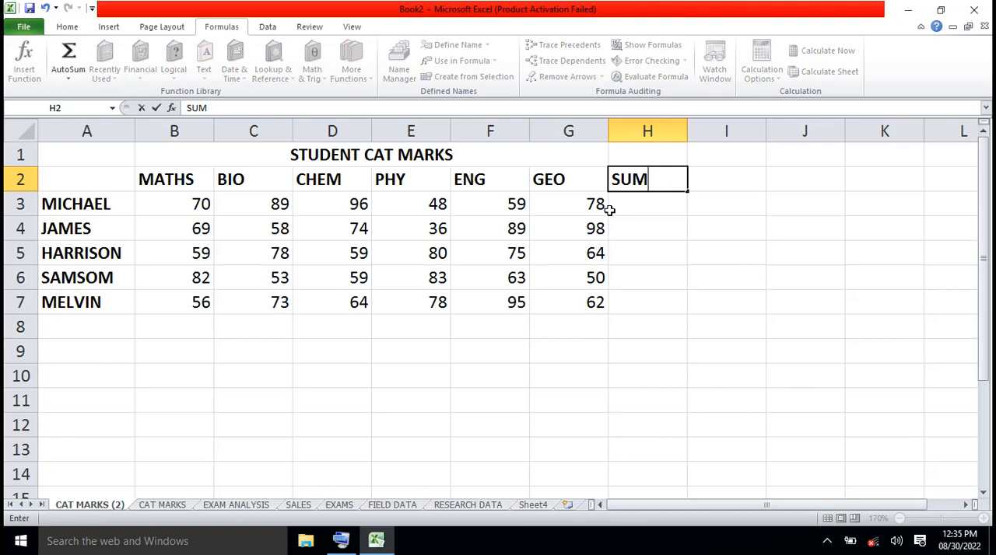
left_click(705, 179)
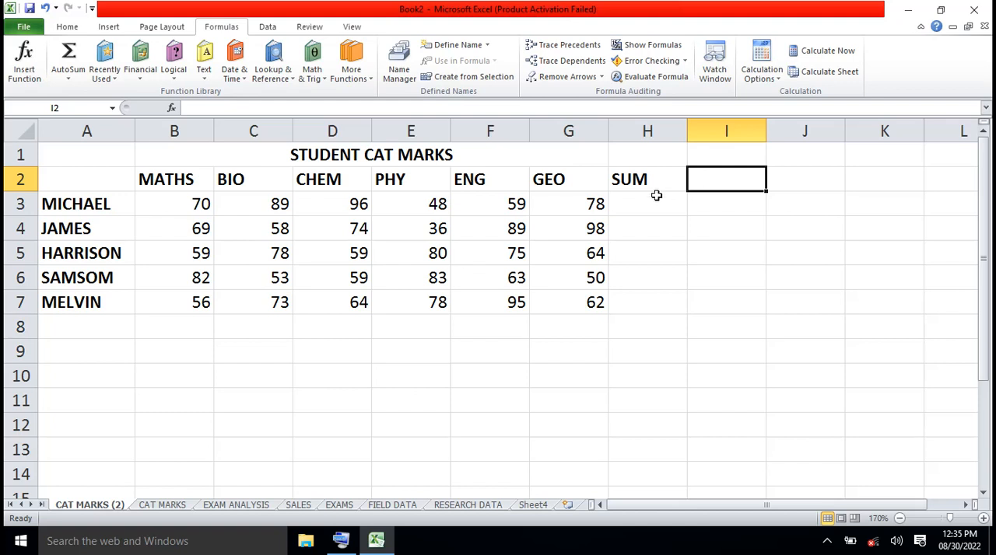
- Insert the SUM function from the Math & Trig category into H3 and move its arguments dialog below the first student's marks
left_click(651, 208)
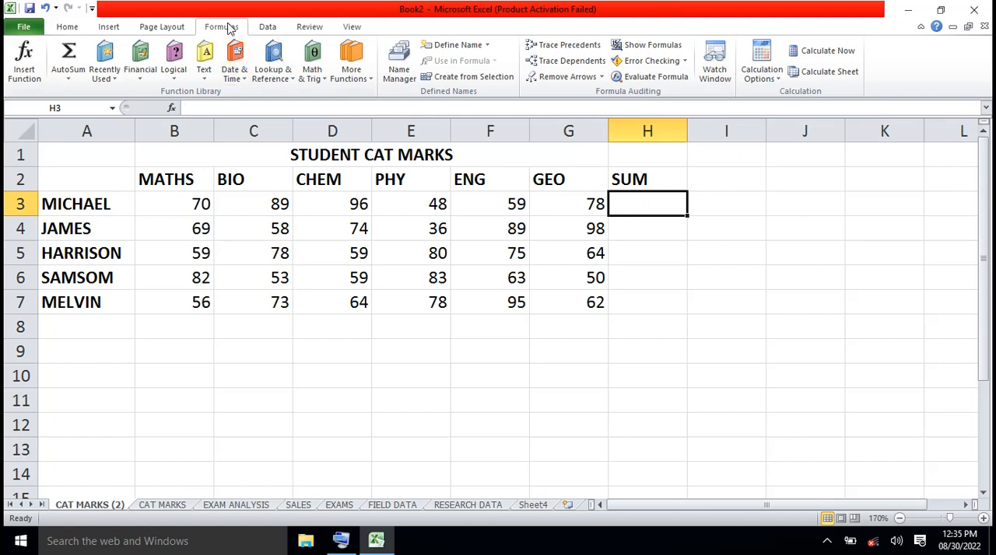
left_click(326, 78)
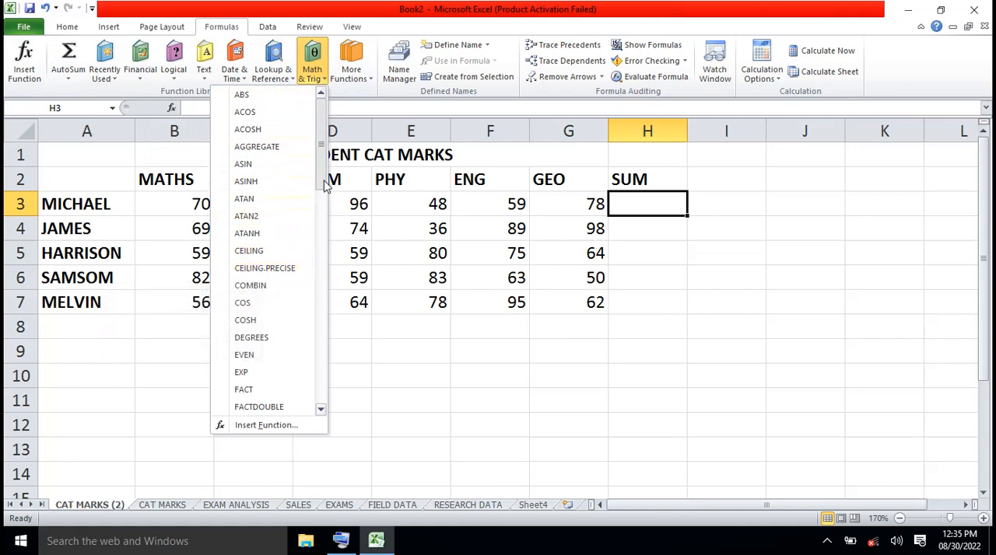
left_click_drag(326, 186, 324, 312)
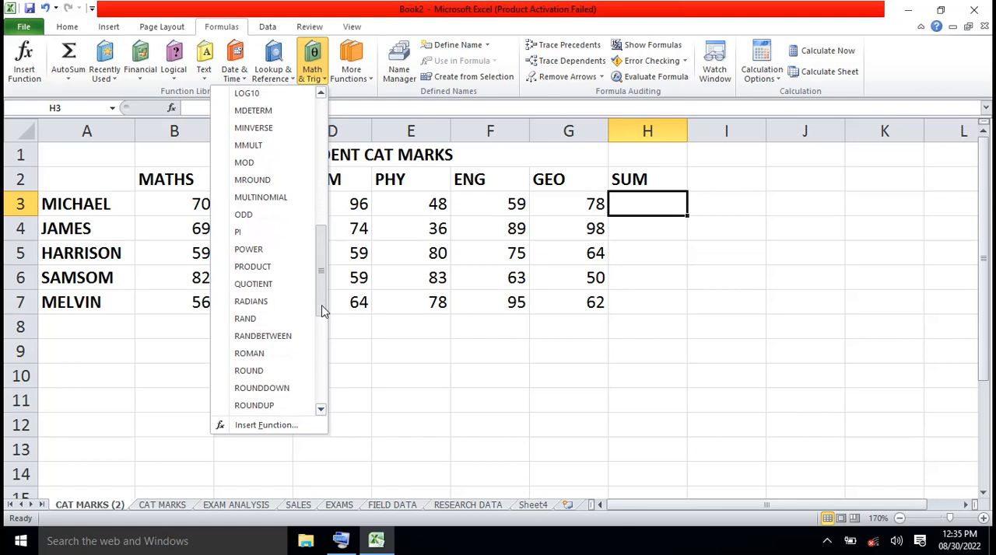
left_click_drag(323, 311, 324, 382)
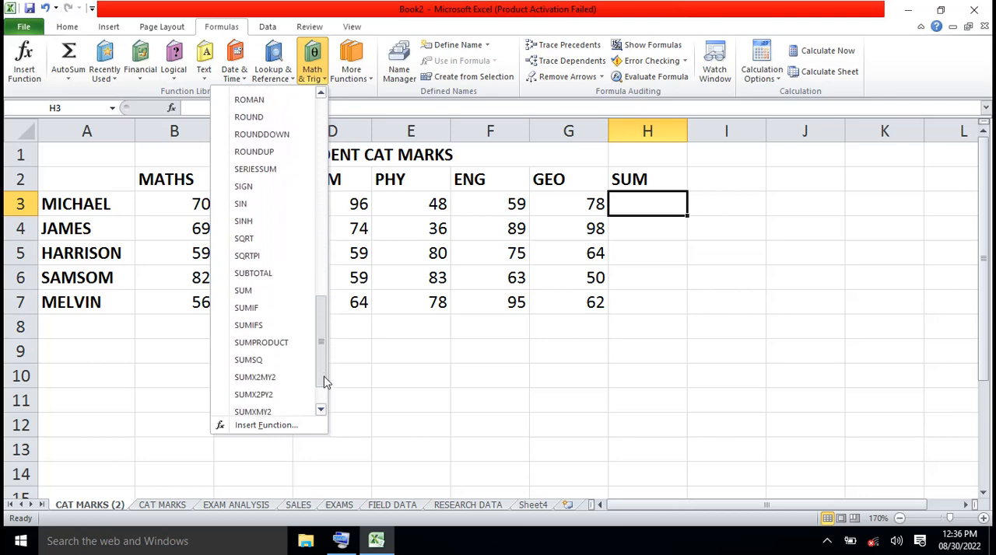
left_click(244, 291)
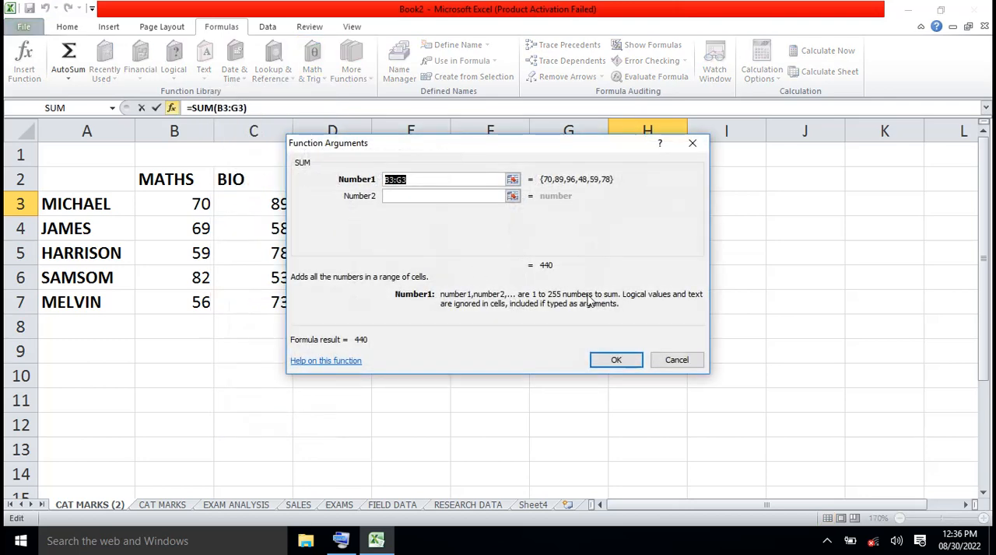
left_click_drag(553, 155, 553, 254)
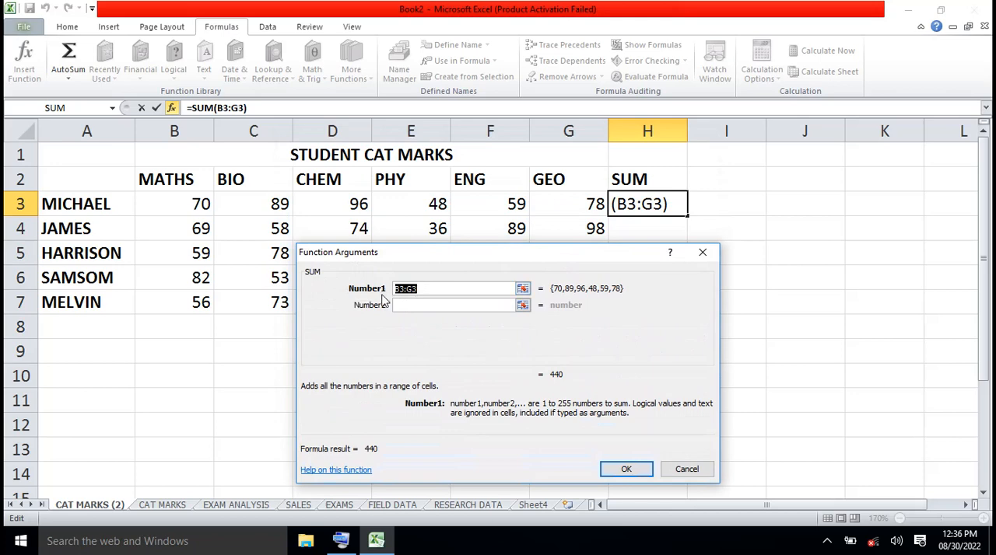
- Replace the suggested Number1 argument with the range B3:G3 selected on the sheet and confirm the SUM function in H3
left_click(430, 290)
key("BackSpace")
key("BackSpace")
key("BackSpace")
key("BackSpace")
key("BackSpace")
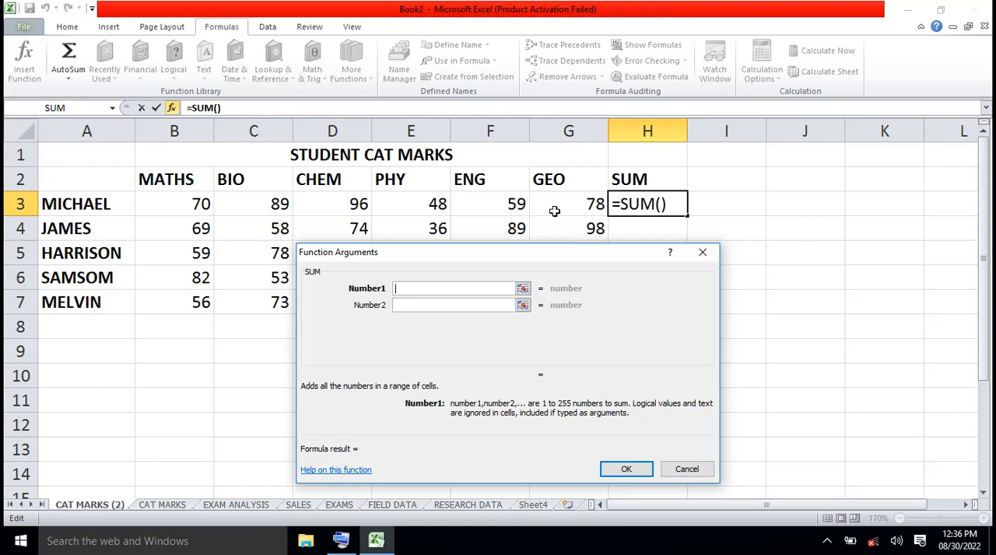
left_click(168, 205)
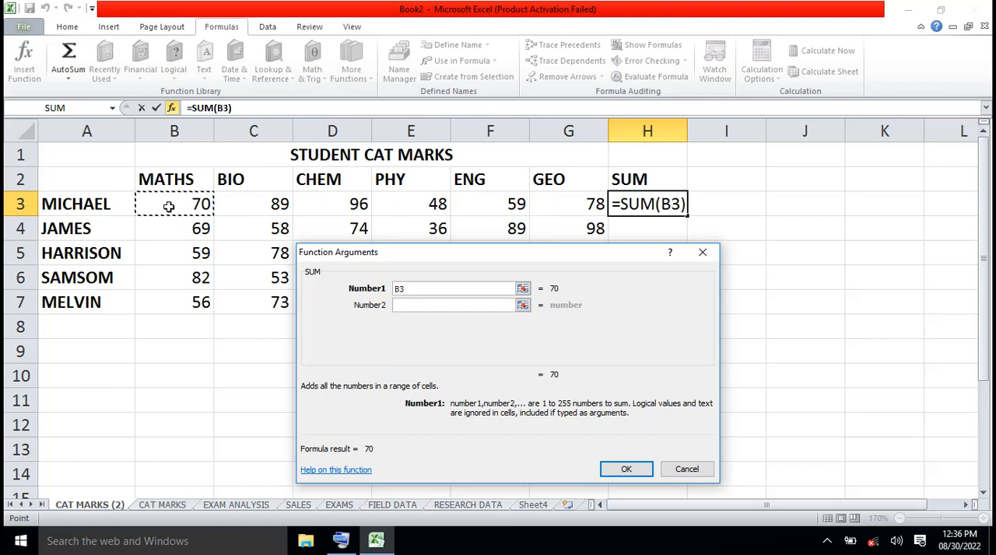
left_click_drag(169, 206, 549, 198)
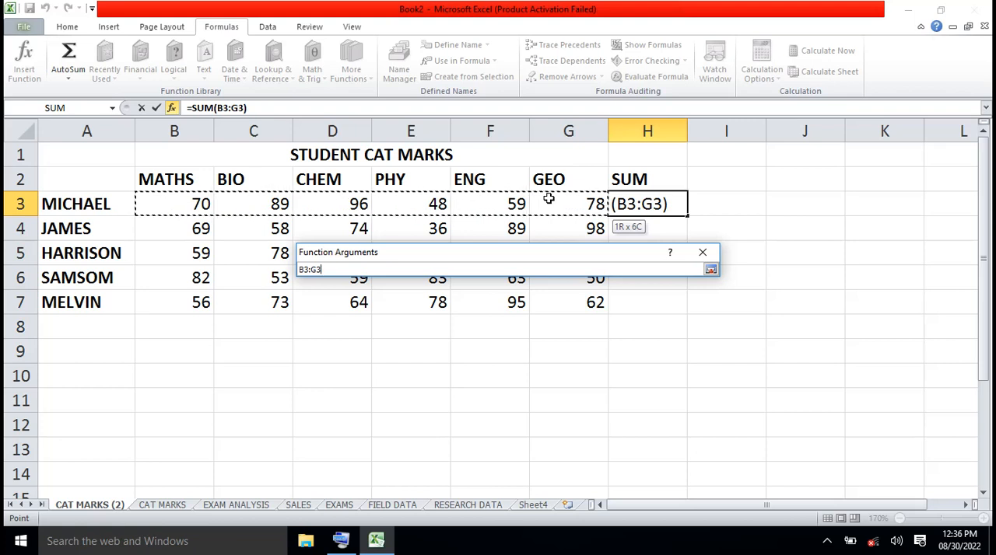
left_click_drag(548, 198, 549, 199)
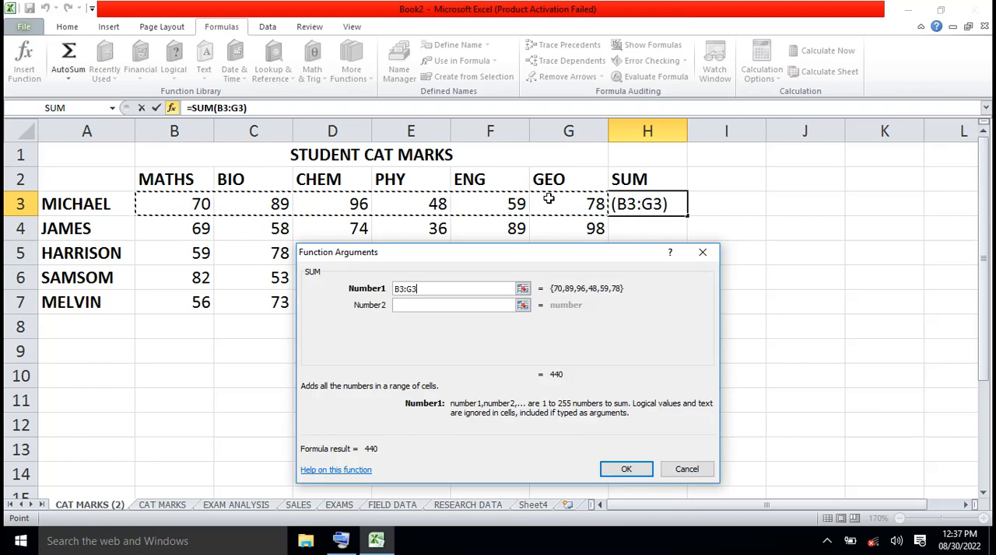
left_click(421, 289)
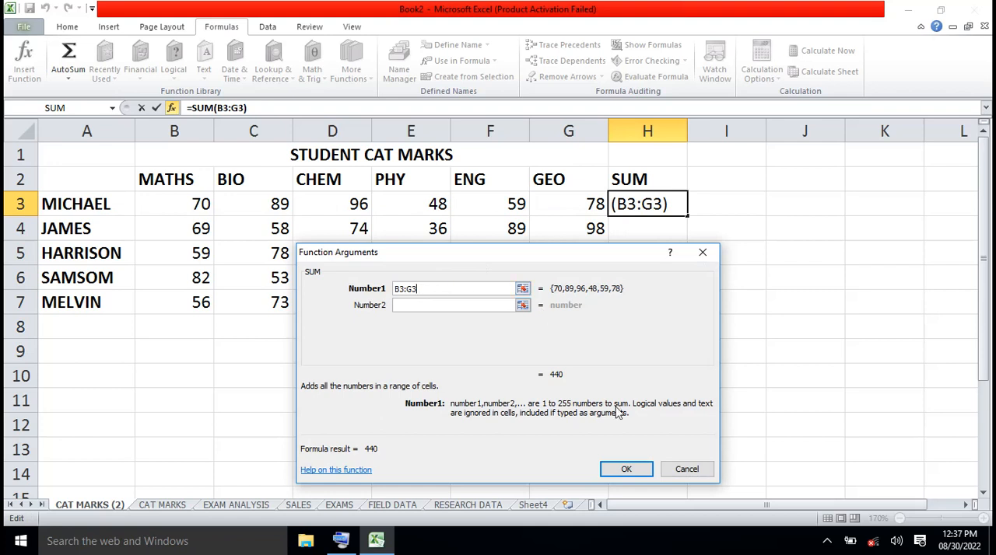
left_click(627, 470)
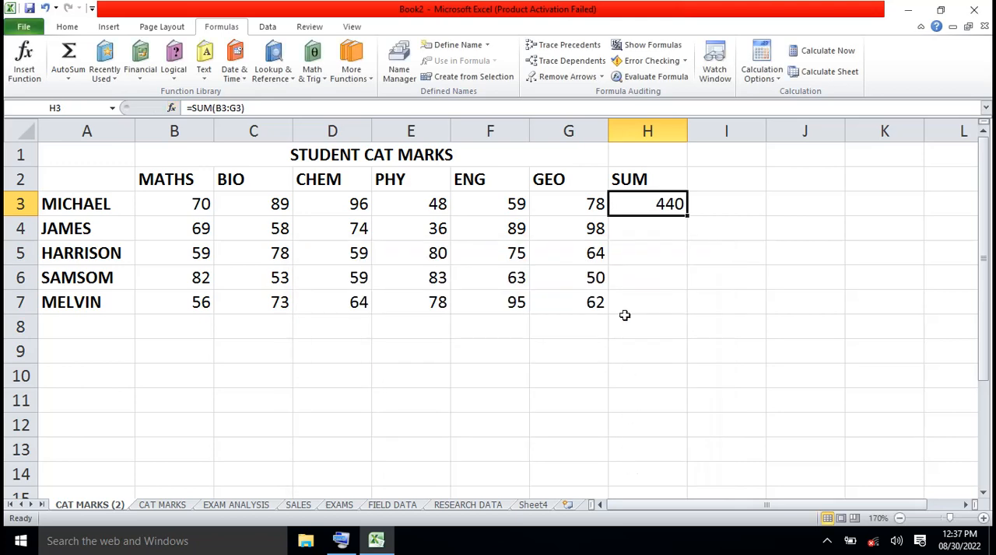
- Insert the Math & Trig SUM function into H4 with the range B4:G4 as its Number1 argument
left_click(637, 229)
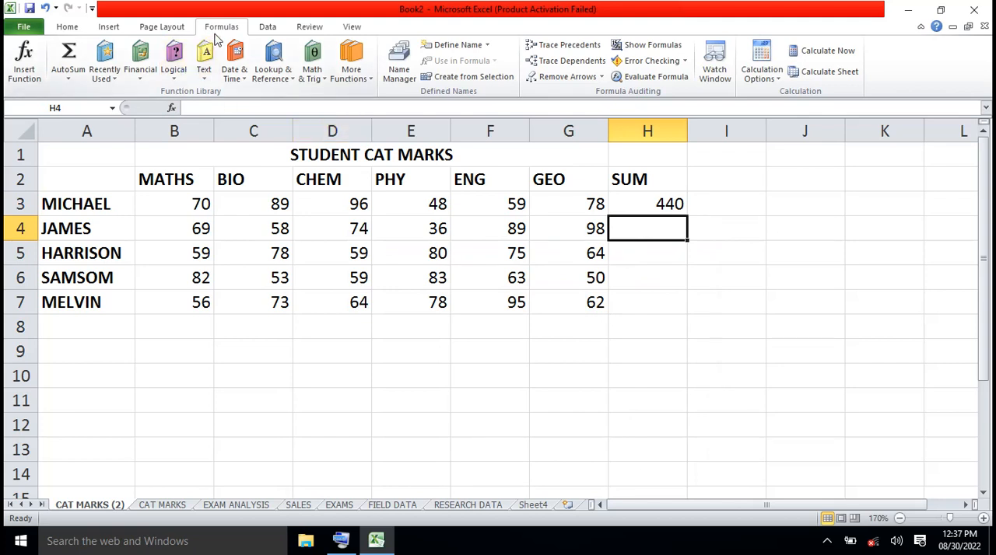
left_click(326, 84)
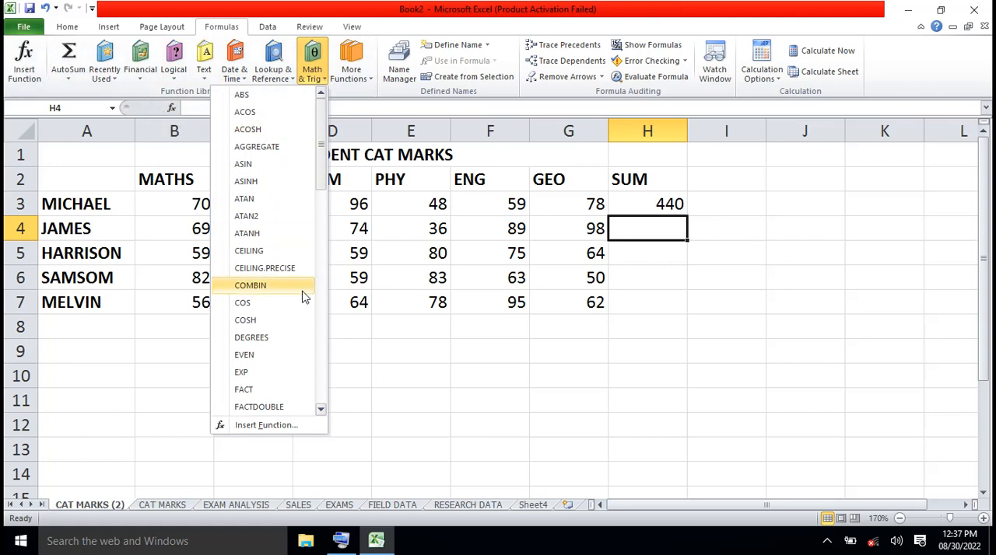
left_click_drag(319, 177, 325, 385)
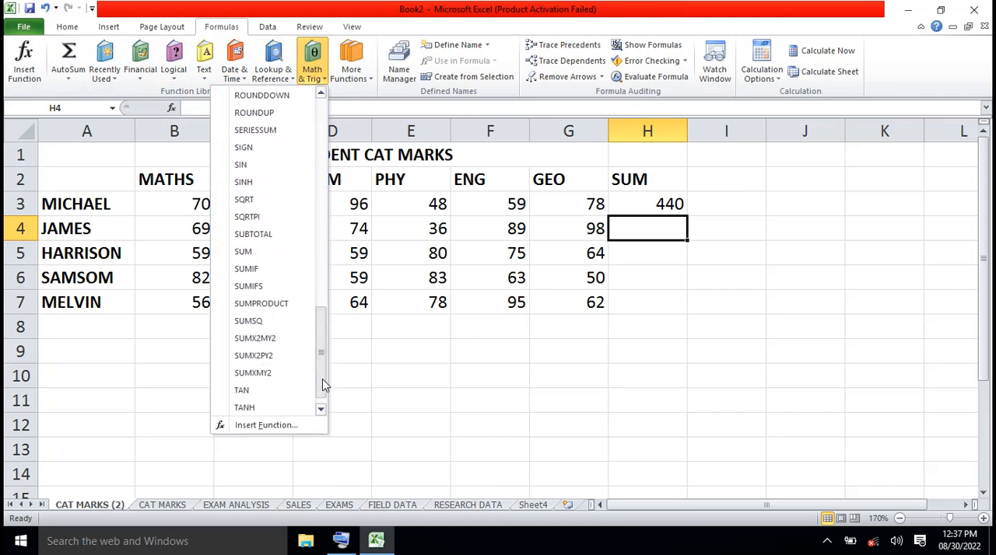
left_click(250, 256)
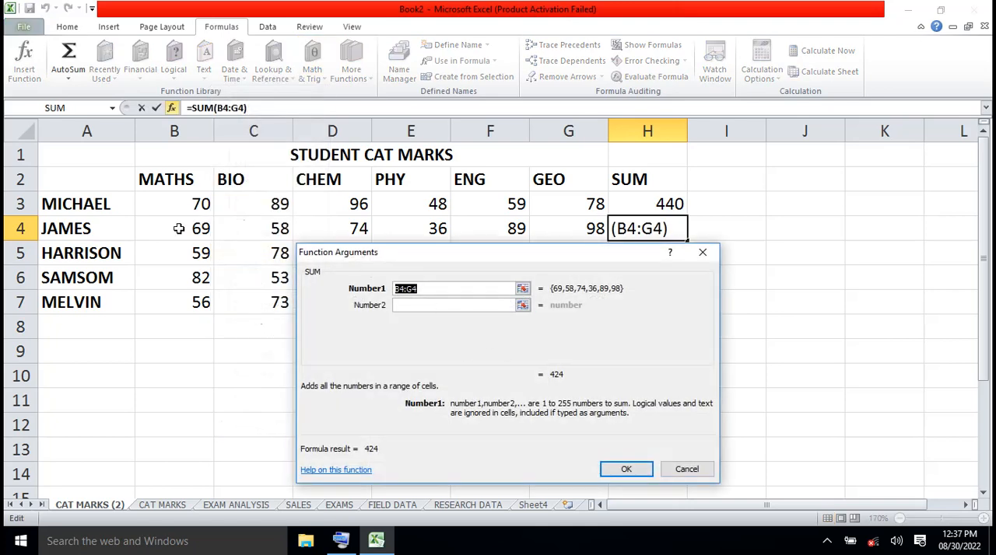
left_click_drag(178, 228, 546, 229)
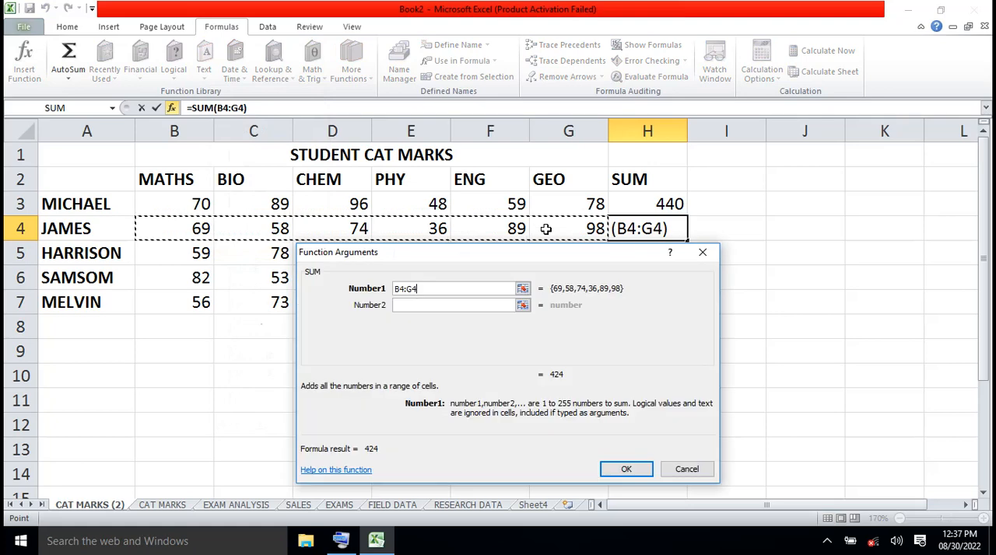
left_click(625, 470)
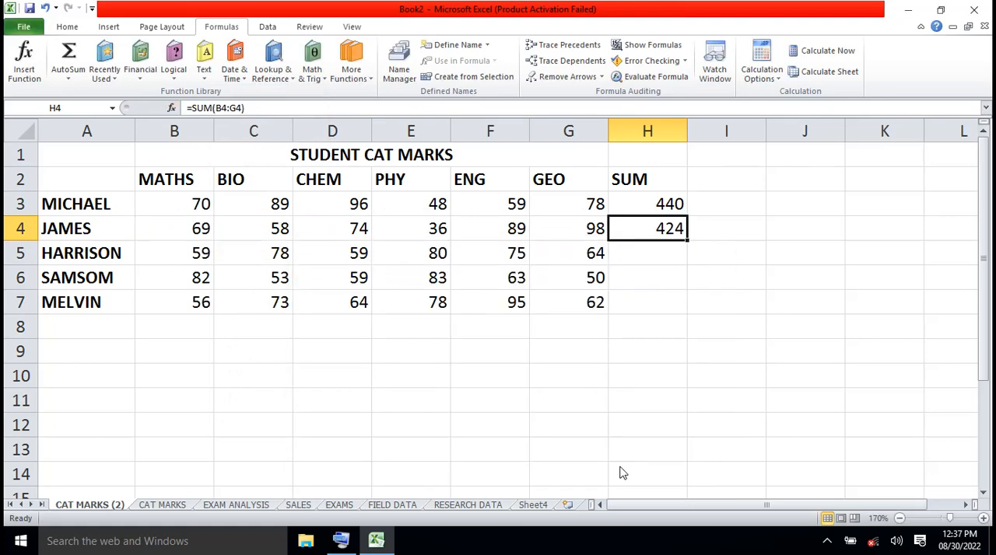
- Fill the SUM formula from H4 down through H7 for the remaining students
left_click(755, 385)
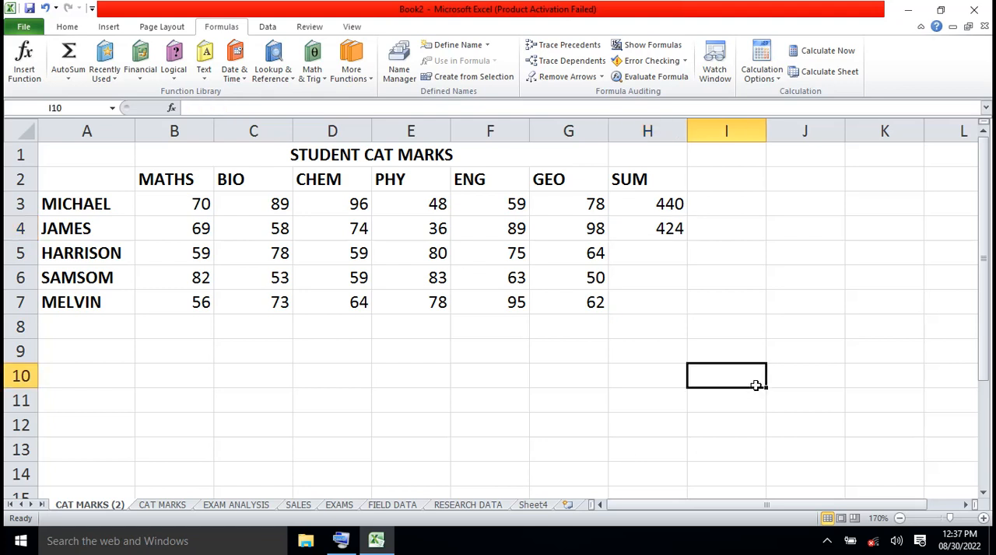
left_click(675, 233)
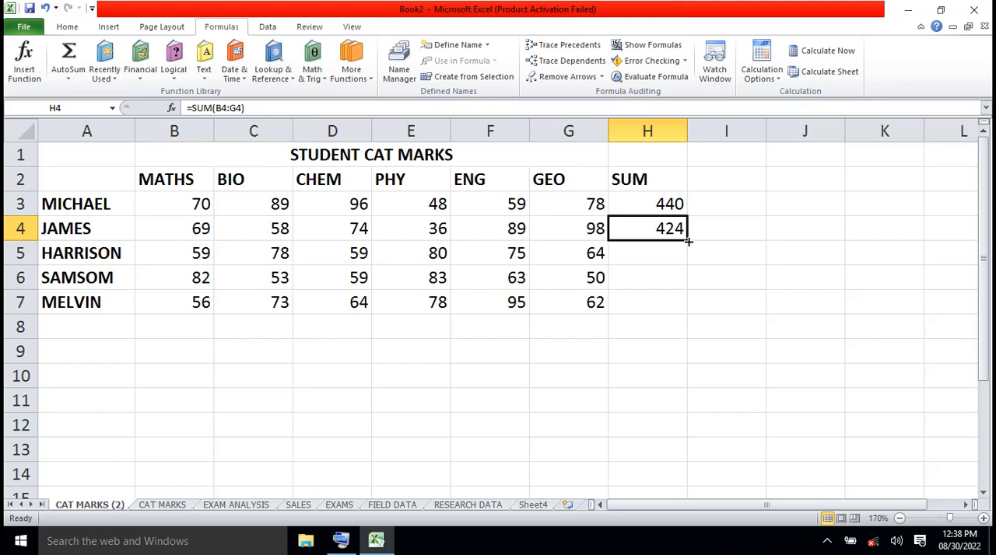
left_click_drag(688, 242, 689, 308)
left_click(605, 400)
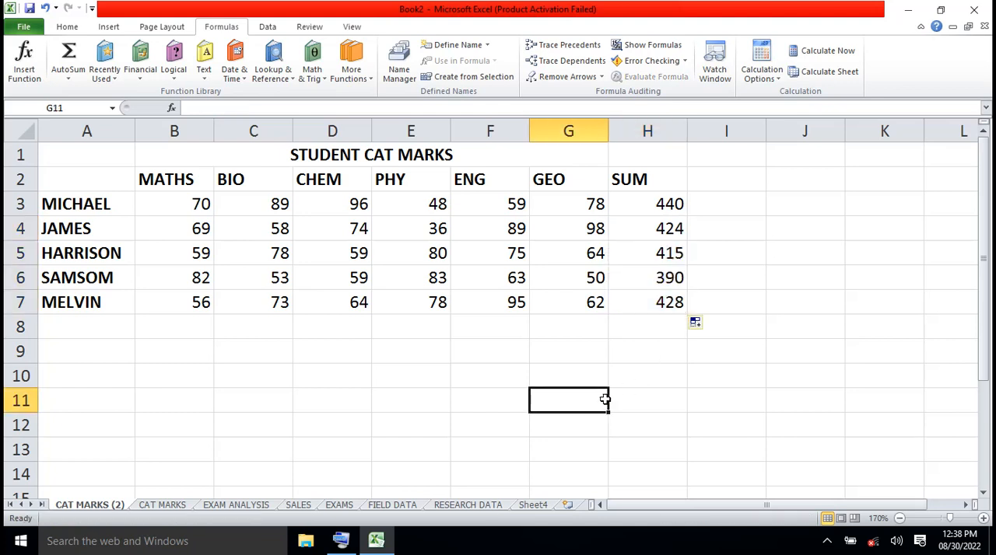
- Insert the PRODUCT function from the Math & Trig category into E11 and move its arguments dialog clear of that cell
left_click(652, 205)
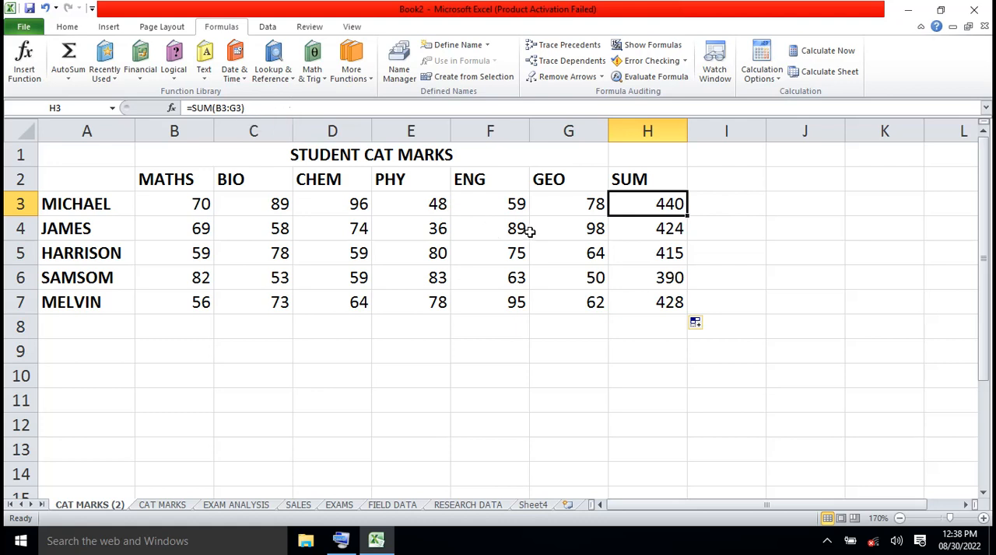
left_click(648, 390)
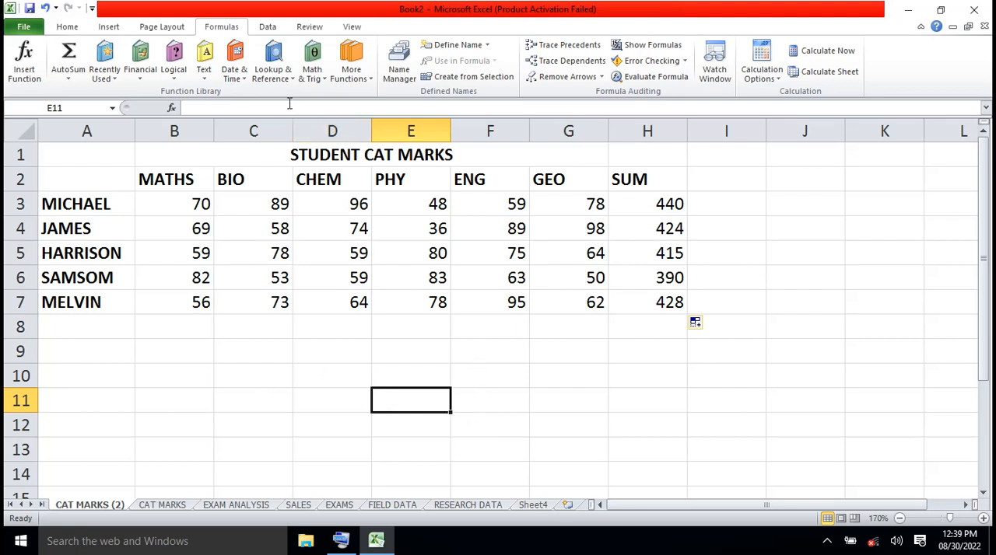
left_click(325, 83)
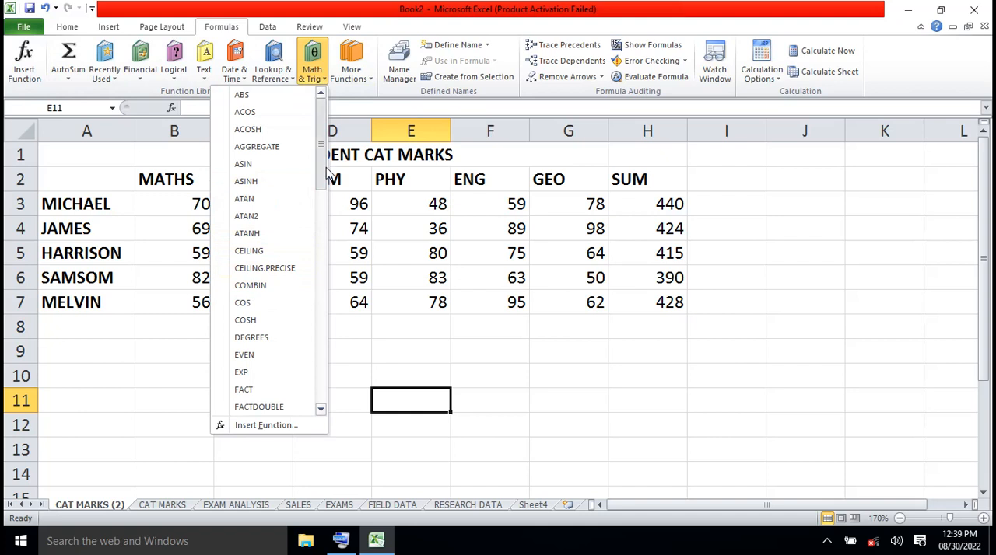
scroll(325, 195, "down", 1)
left_click_drag(326, 191, 327, 288)
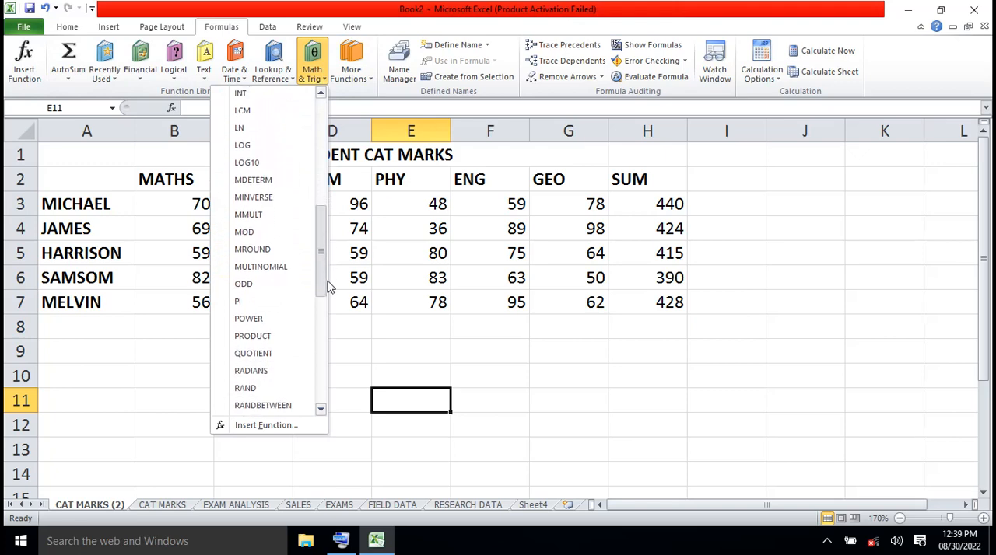
left_click(259, 340)
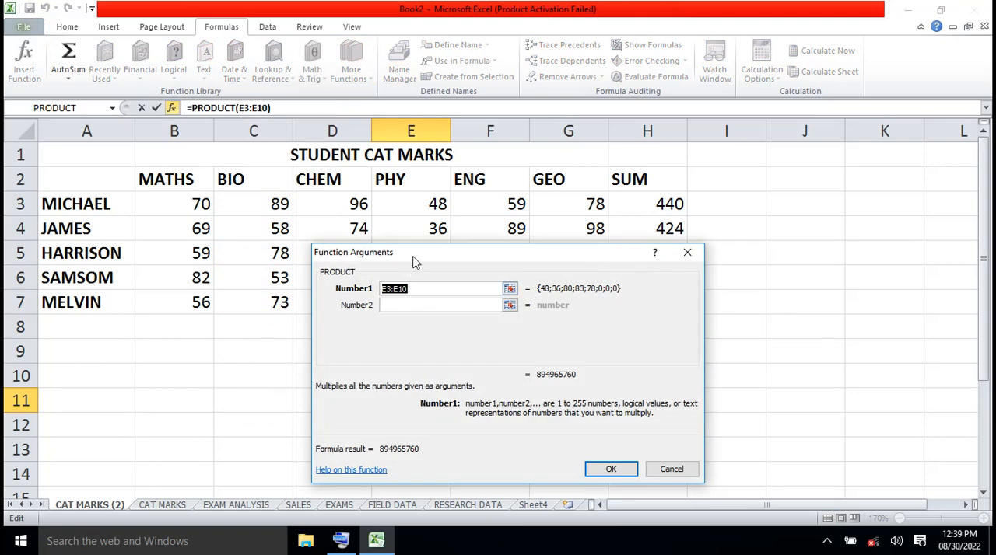
left_click_drag(419, 261, 689, 278)
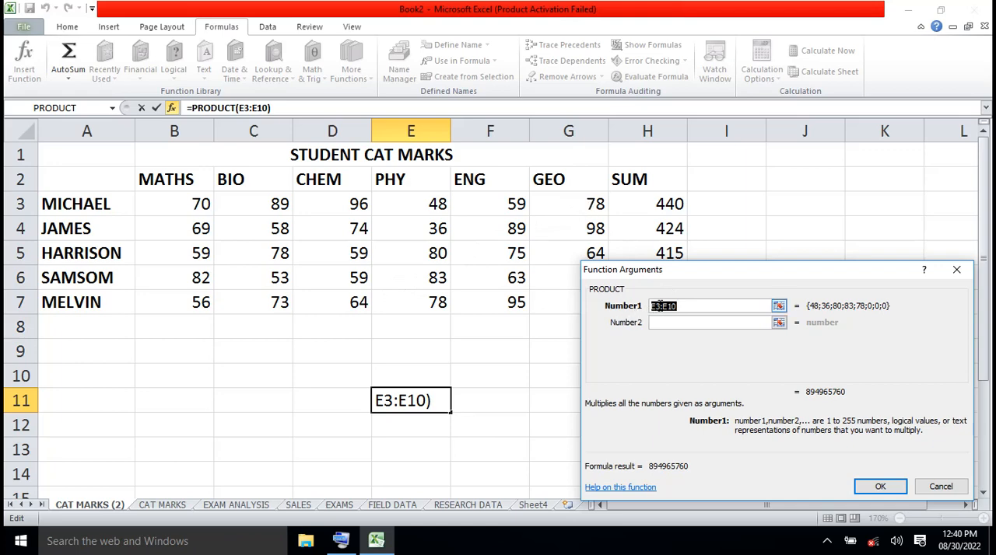
- Set PRODUCT's Number1 argument to D7 and Number2 to G3, leave Number3 empty, and confirm the function in E11
left_click(360, 303)
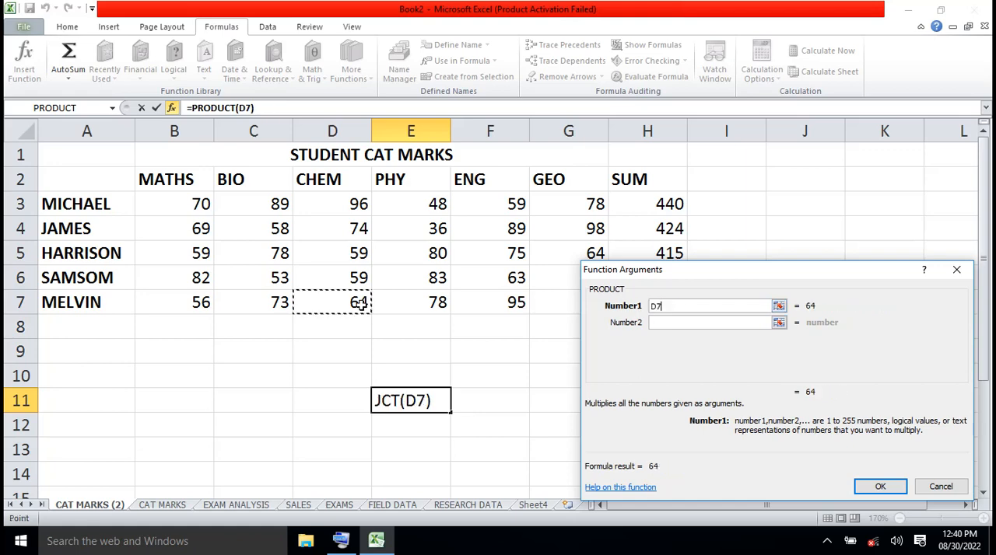
left_click(659, 322)
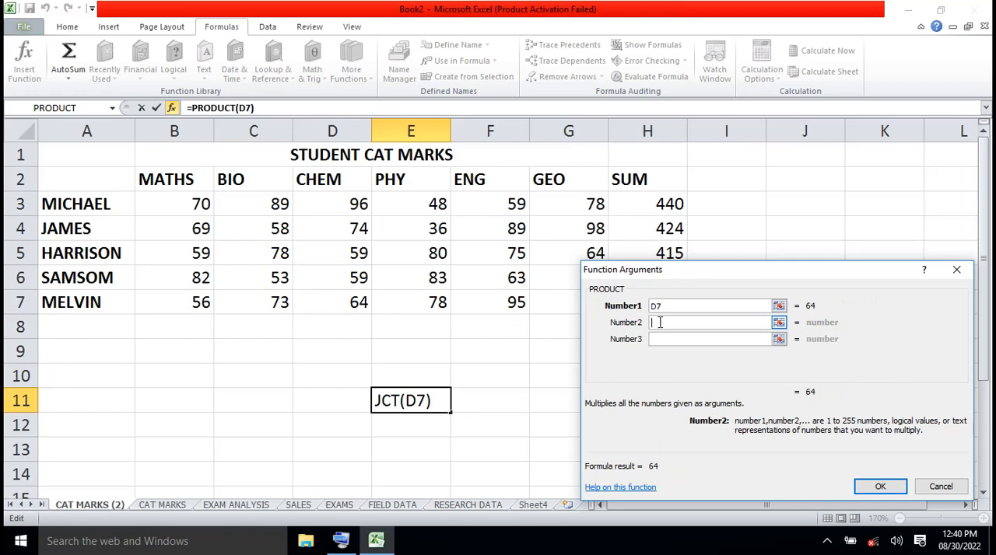
left_click(589, 206)
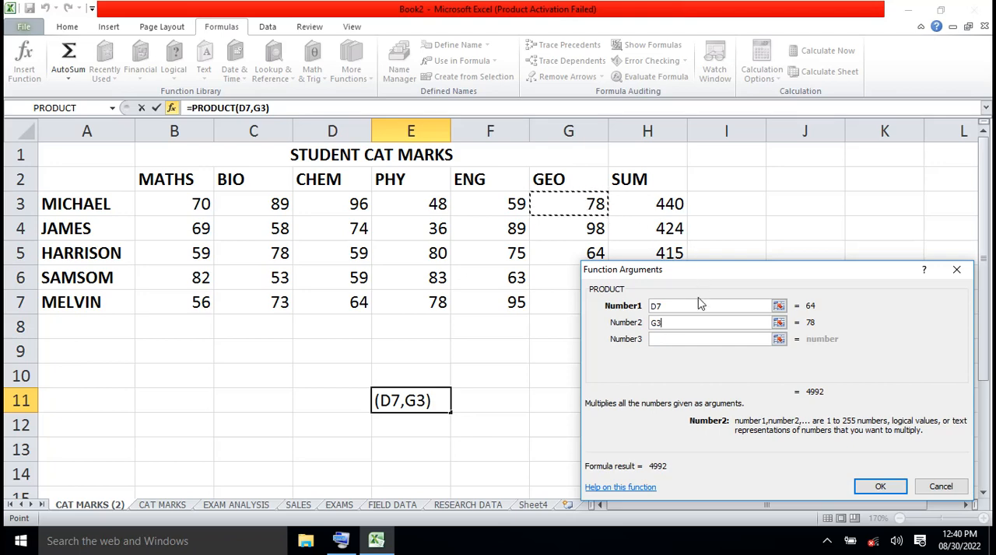
left_click(666, 305)
left_click(672, 325)
left_click(665, 339)
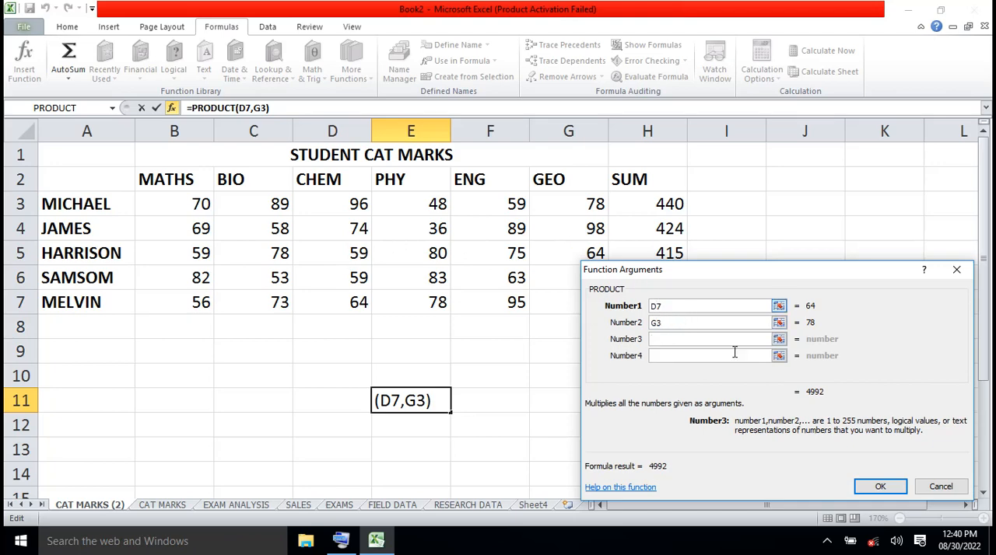
left_click(875, 483)
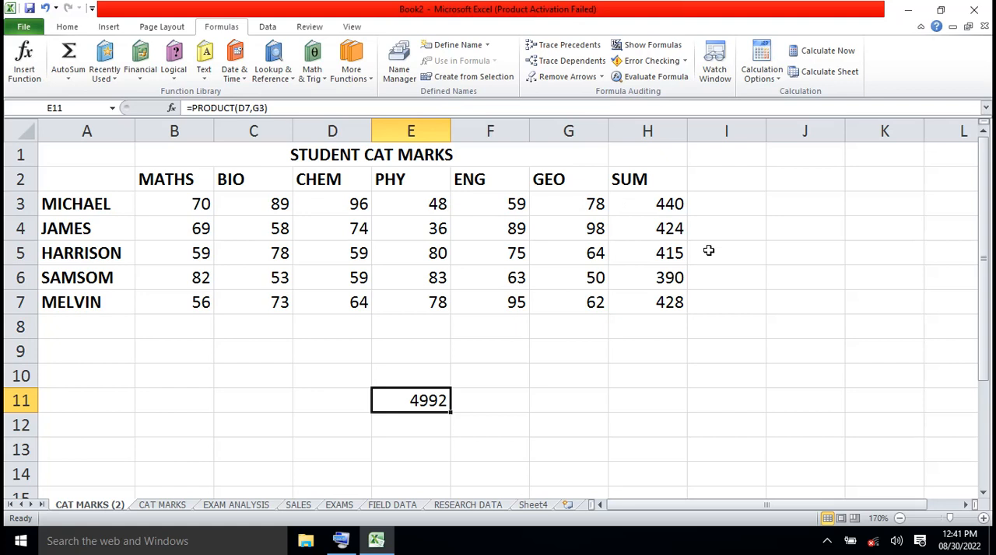
- Add the column heading LCM in I2, beside the SUM heading
left_click(715, 184)
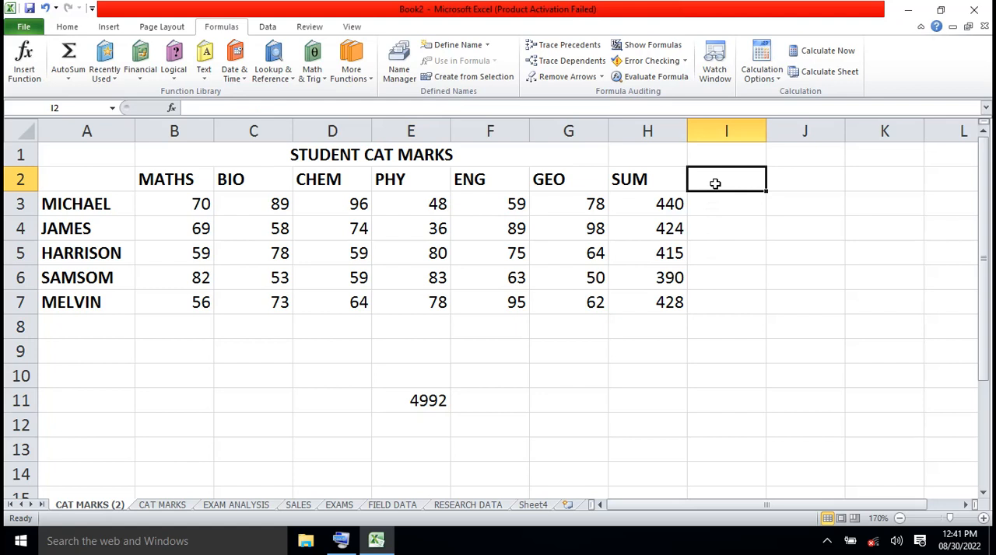
type("LCM")
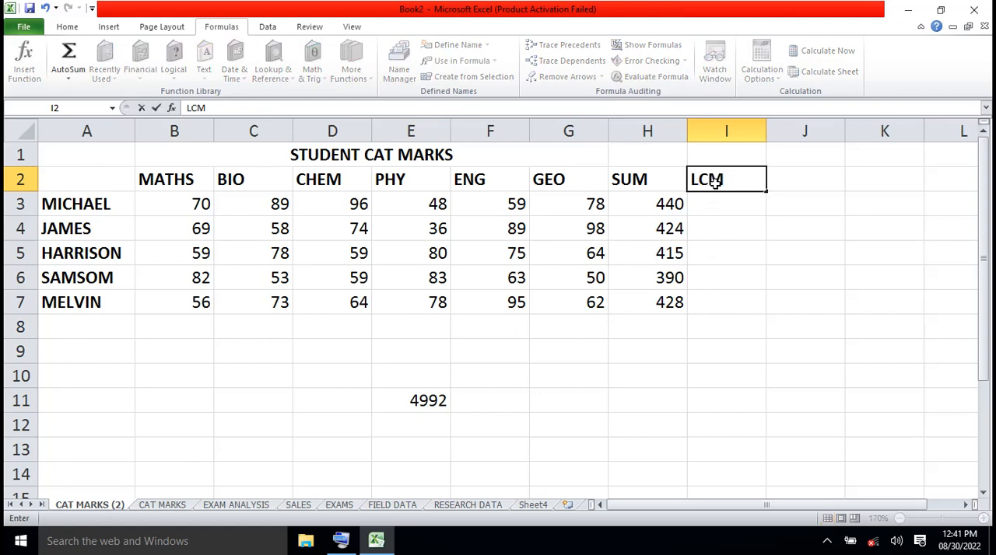
left_click(738, 400)
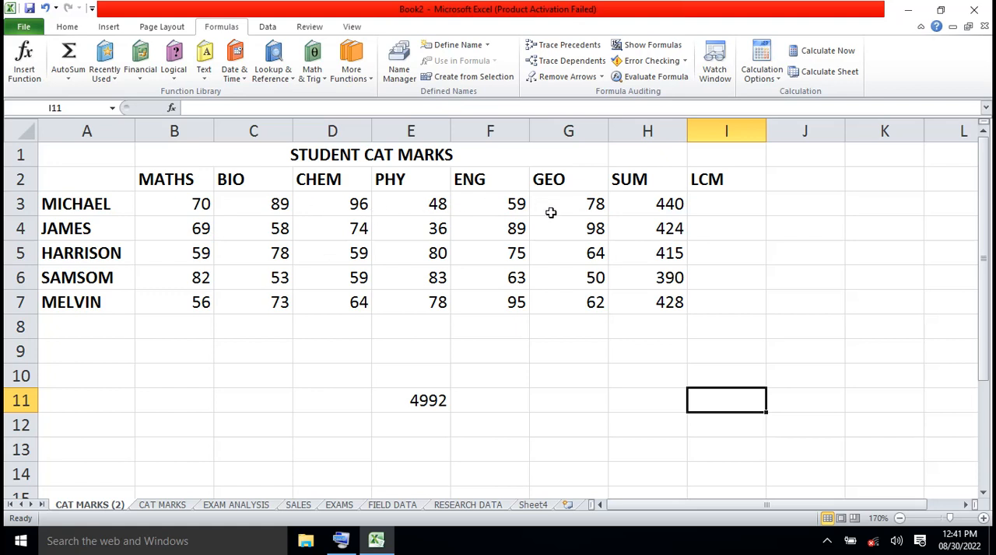
- Insert the Math & Trig LCM function into I3 with the range B3:G3 as its Number1 argument
left_click(724, 204)
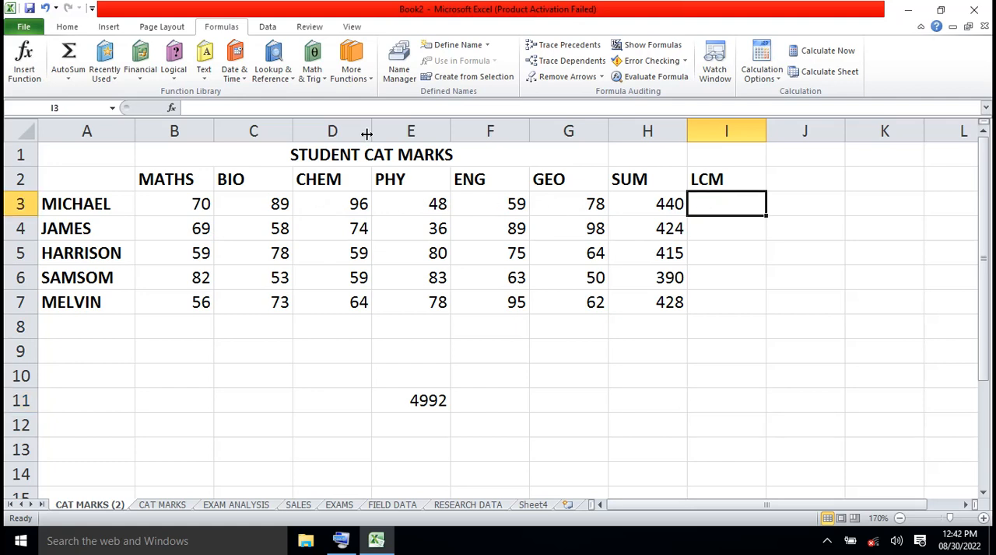
left_click(320, 78)
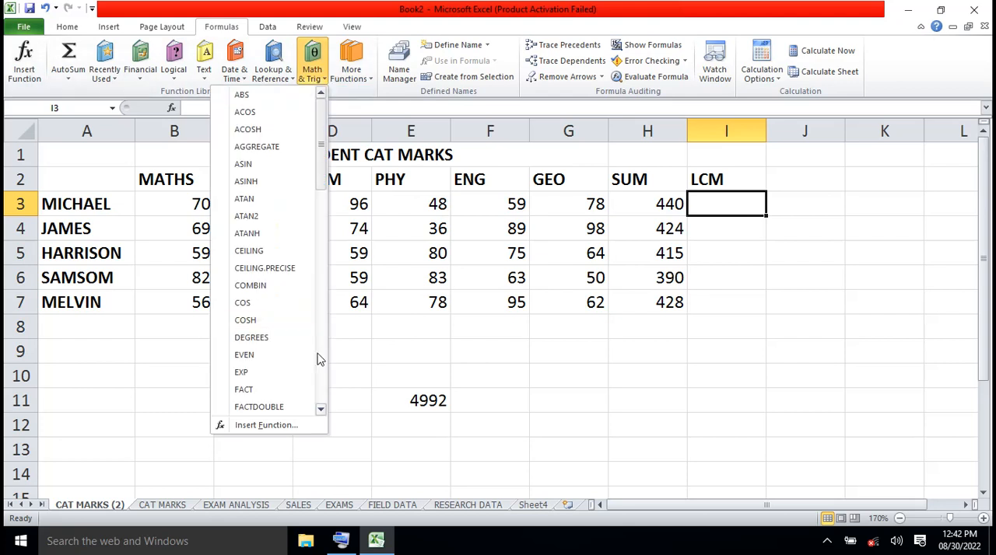
left_click_drag(322, 410, 322, 415)
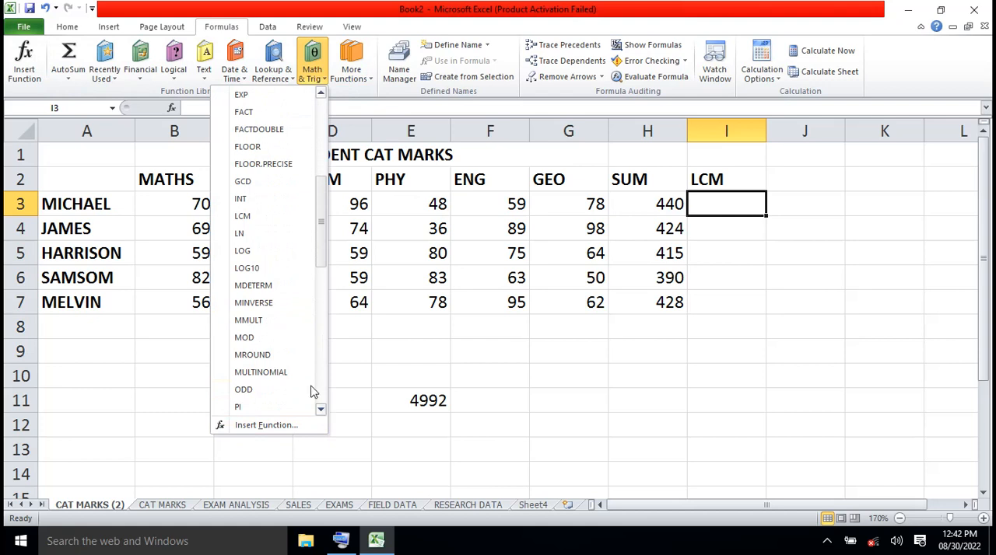
left_click(256, 221)
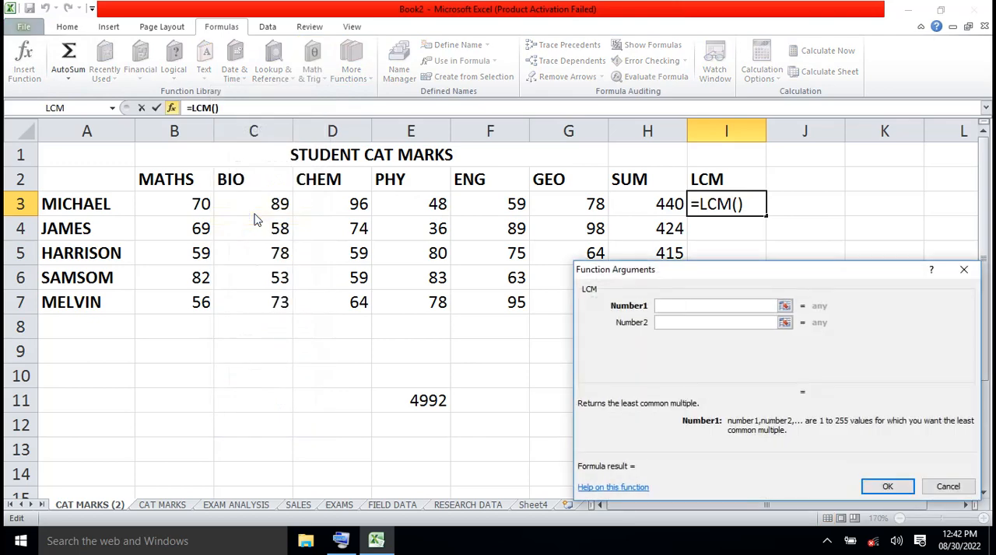
left_click(184, 204)
left_click_drag(185, 205, 544, 198)
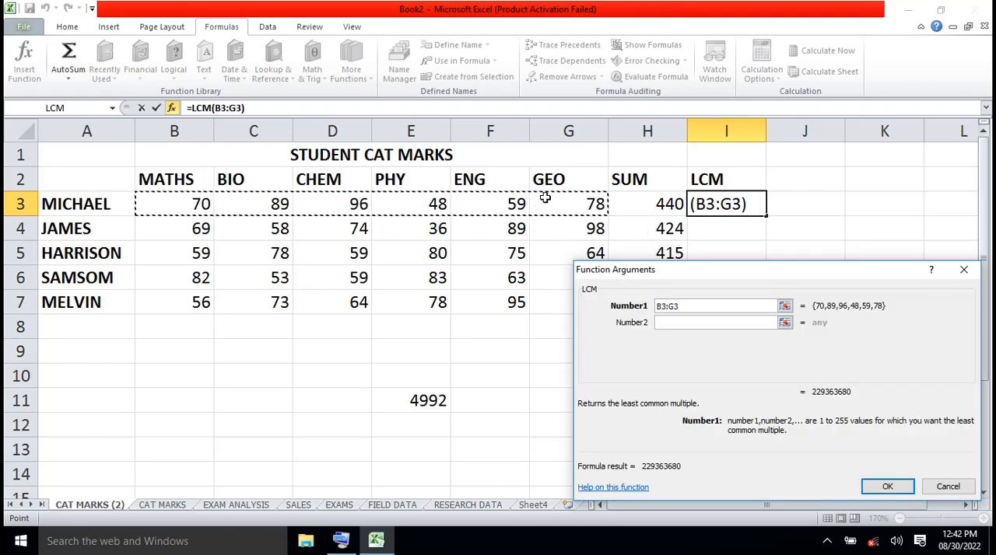
left_click(887, 487)
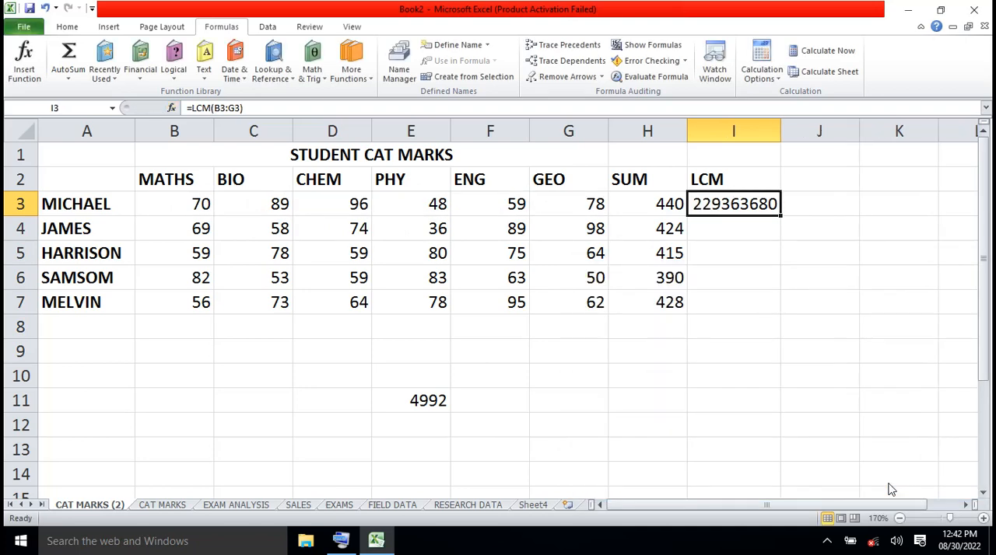
- Insert the LCM function from the Math & Trig category into I4
left_click(717, 234)
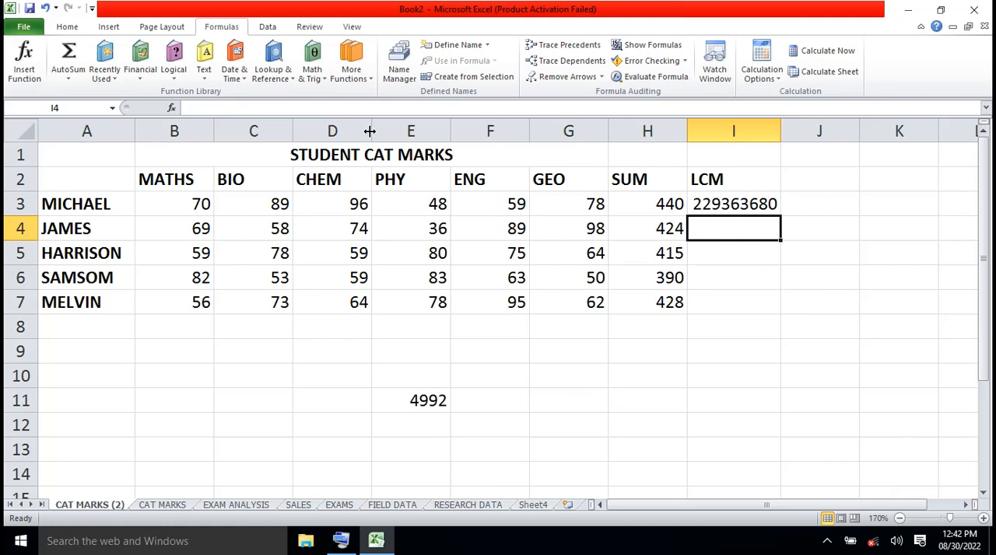
left_click(324, 79)
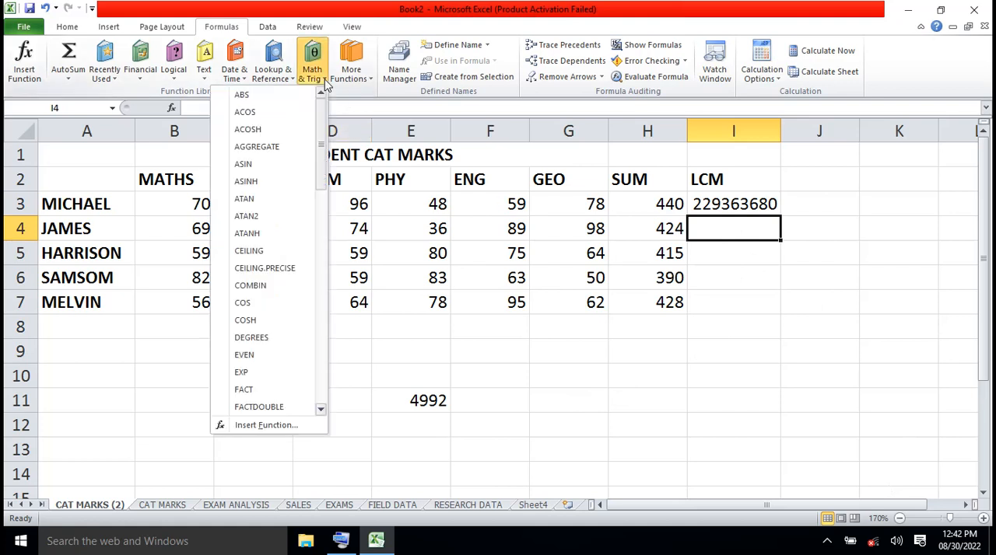
left_click(322, 380)
left_click(322, 380)
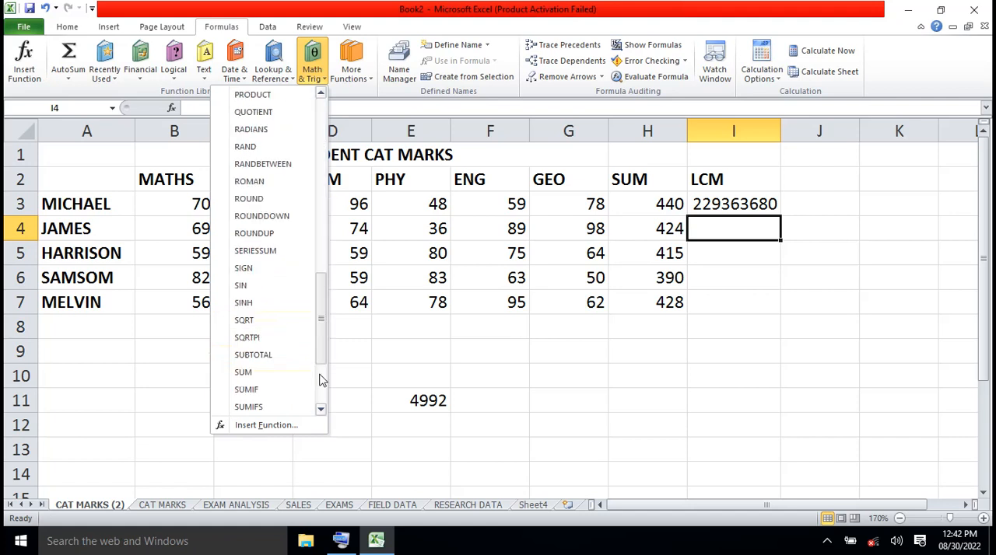
left_click(322, 379)
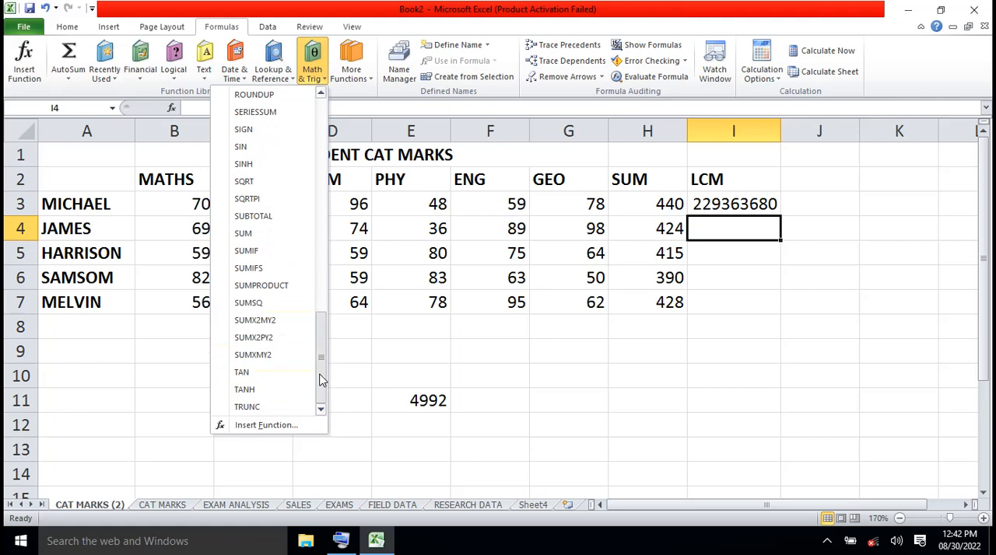
left_click_drag(322, 380, 322, 251)
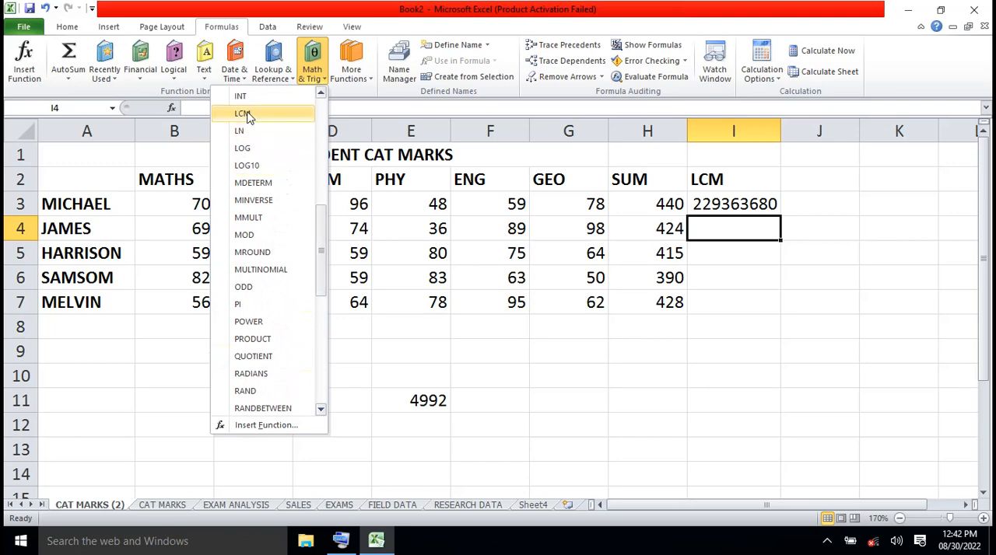
left_click(244, 113)
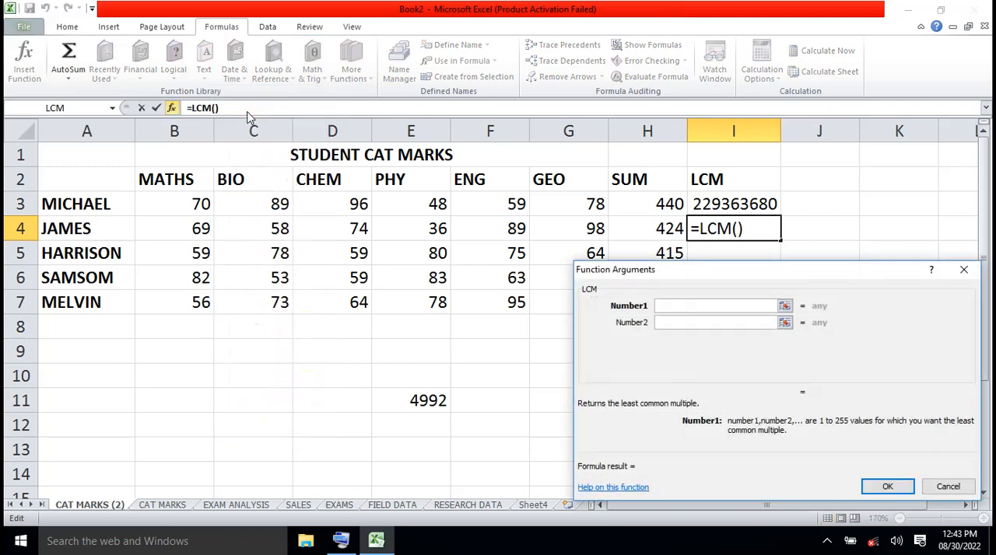
- Set LCM's Number1, Number2 and Number3 arguments to B6, D4 and F7 and confirm the function in I4
left_click(201, 277)
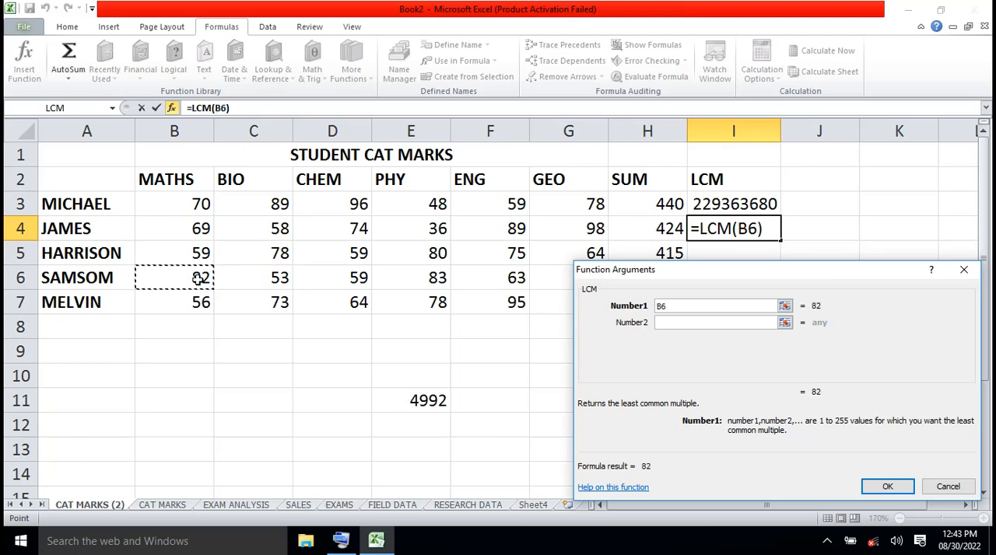
left_click(666, 325)
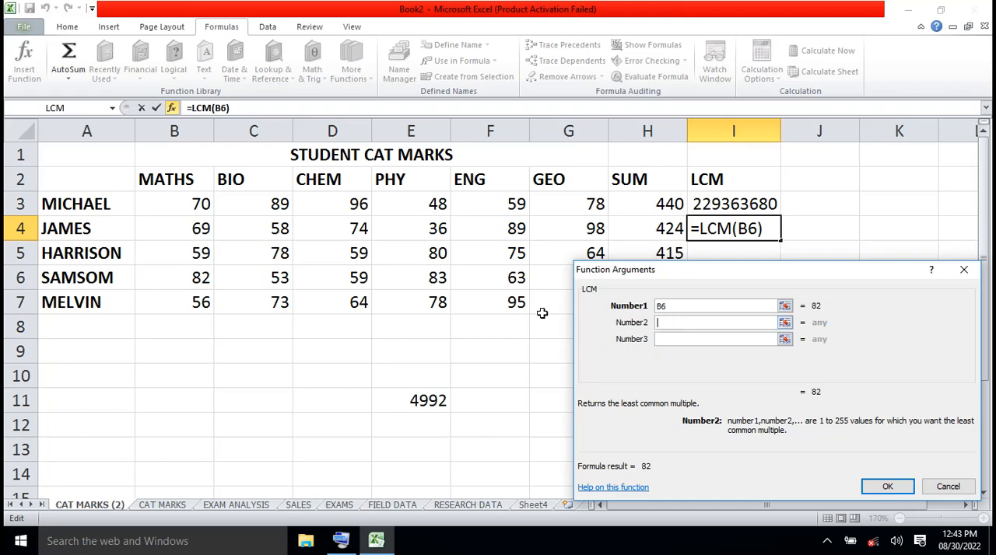
left_click(362, 228)
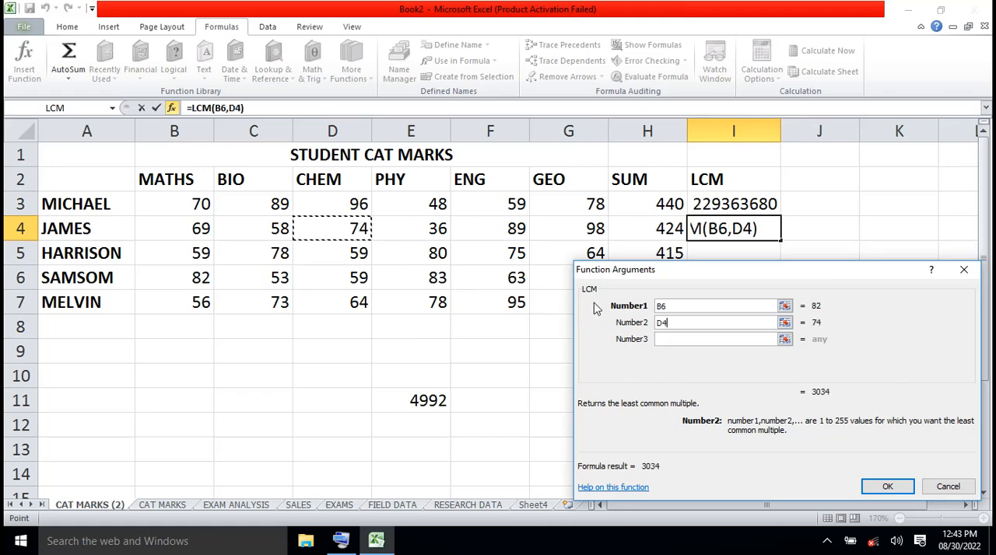
left_click(677, 340)
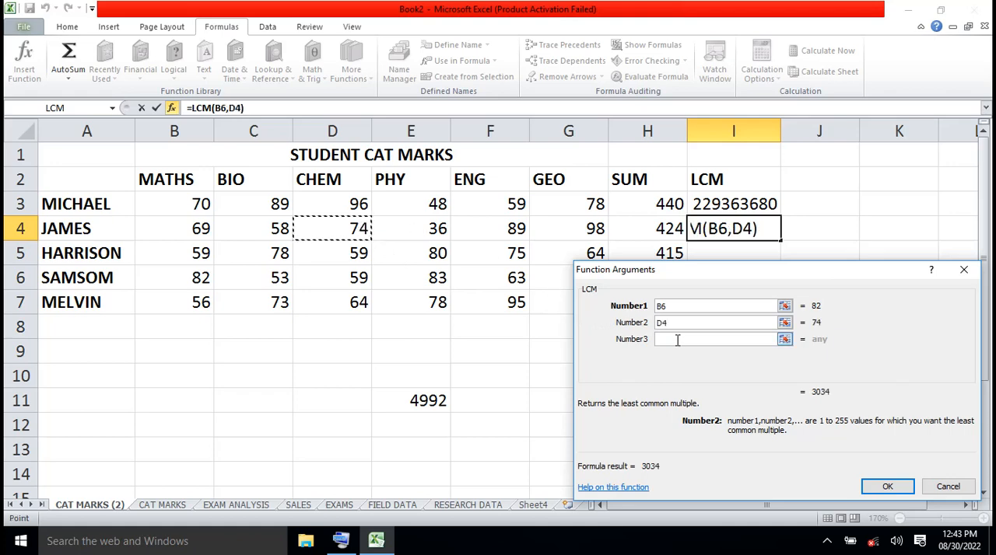
left_click(517, 304)
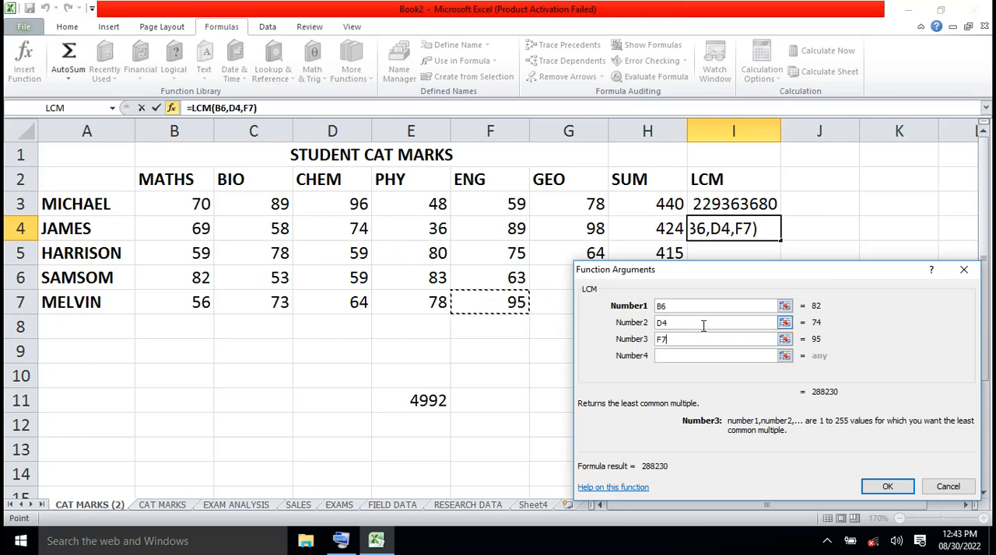
left_click(885, 488)
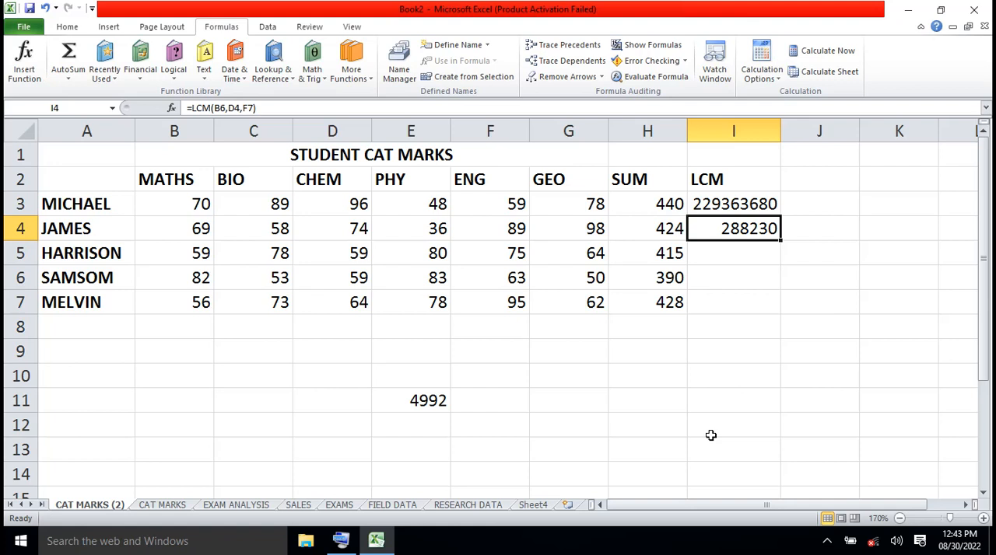
- Insert the GCD function from the Math & Trig category into J11
left_click(805, 401)
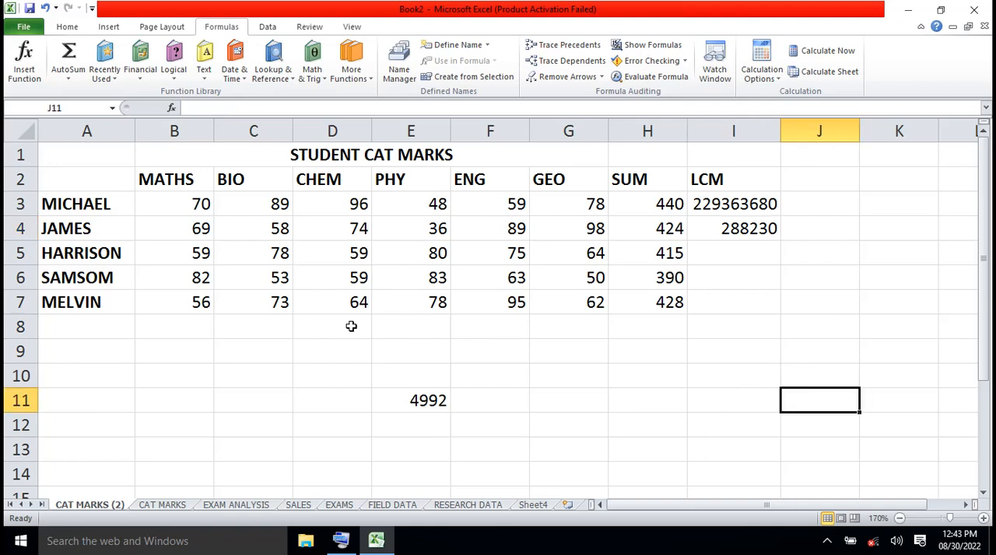
left_click(319, 77)
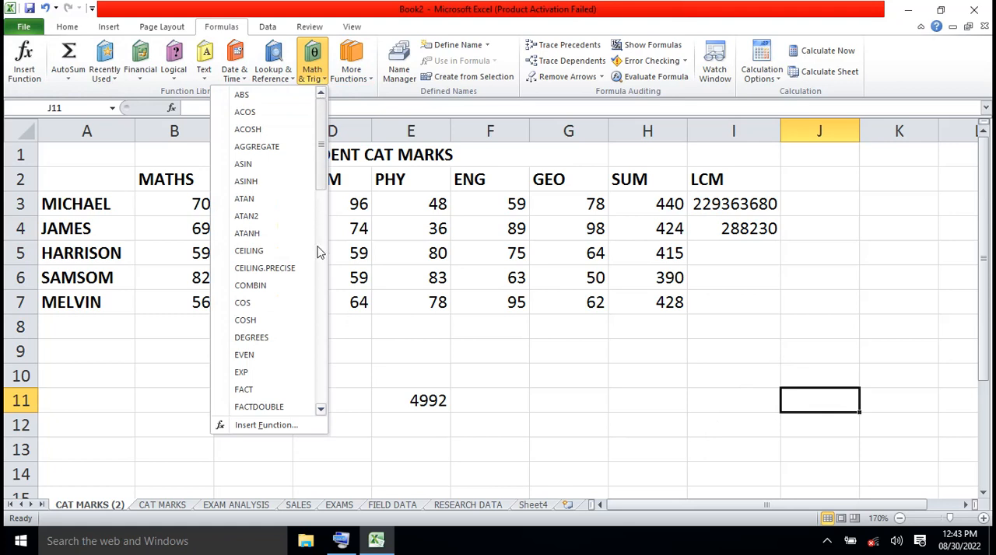
left_click(321, 408)
left_click(321, 408)
left_click(322, 409)
left_click(321, 409)
left_click(321, 410)
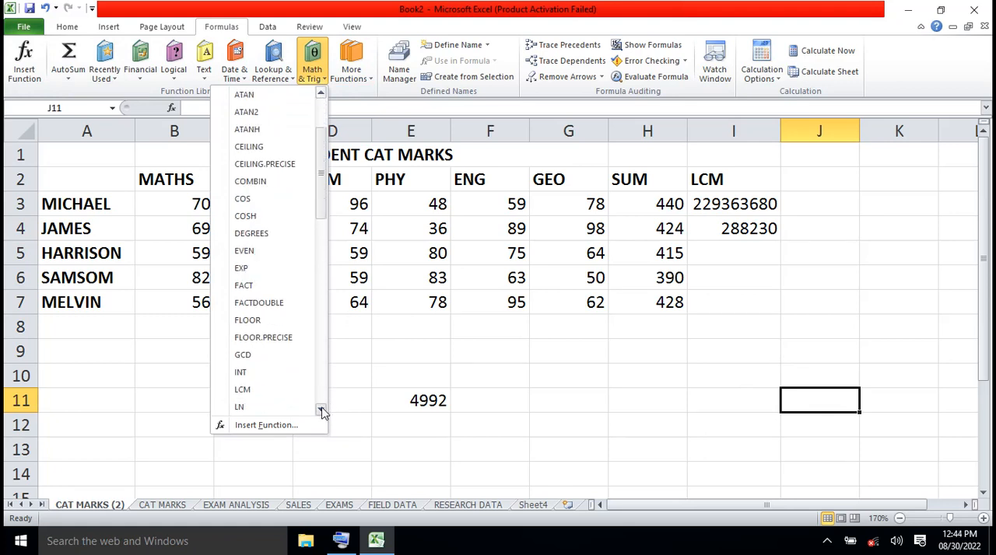
left_click(321, 409)
left_click(321, 409)
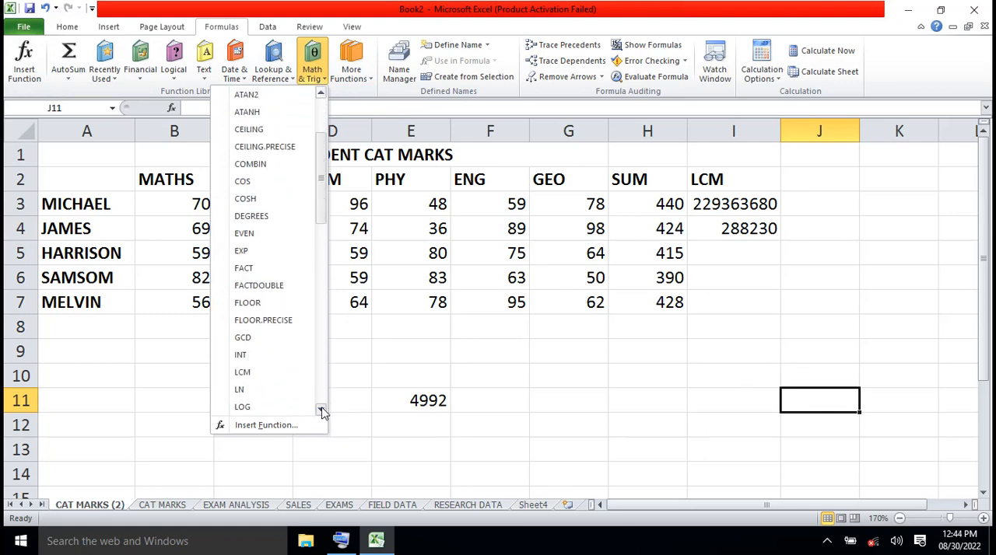
left_click(248, 341)
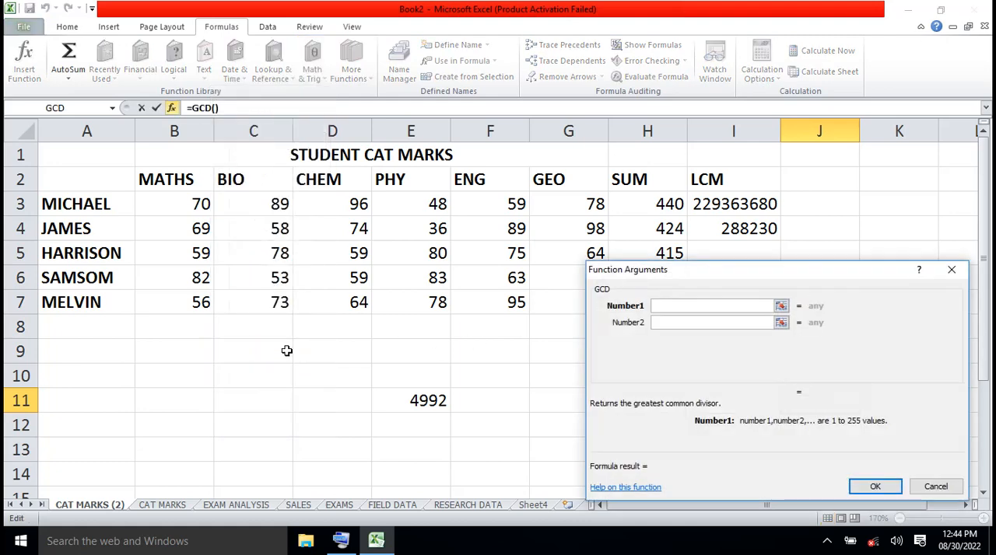
- Set GCD's Number1, Number2 and Number3 arguments to B6, E3 and D7 and confirm the function in J11
left_click(201, 280)
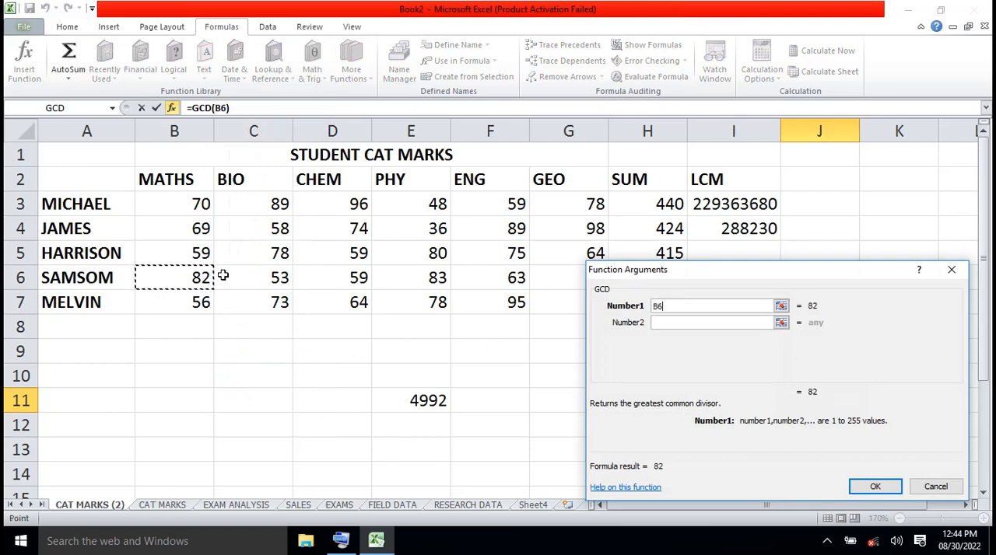
left_click(668, 323)
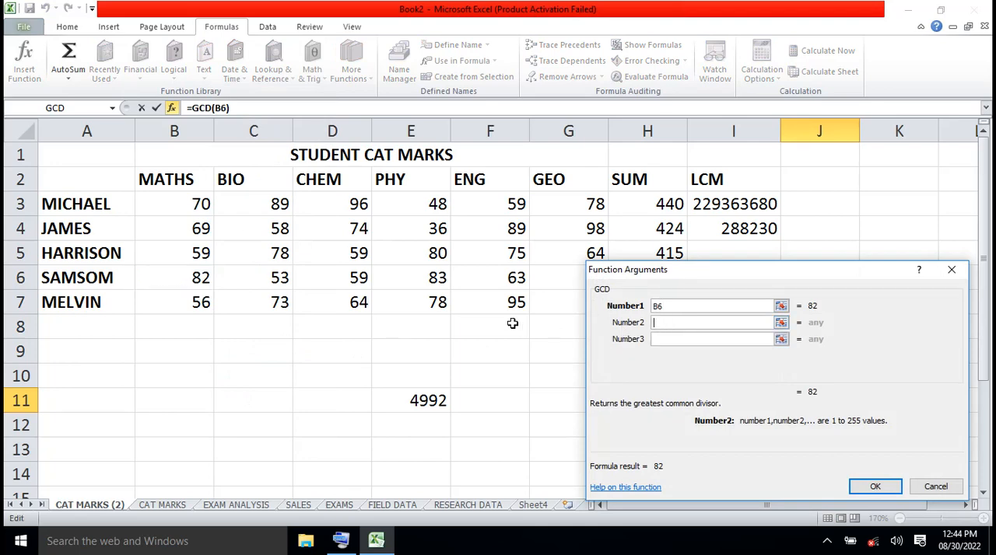
left_click(427, 207)
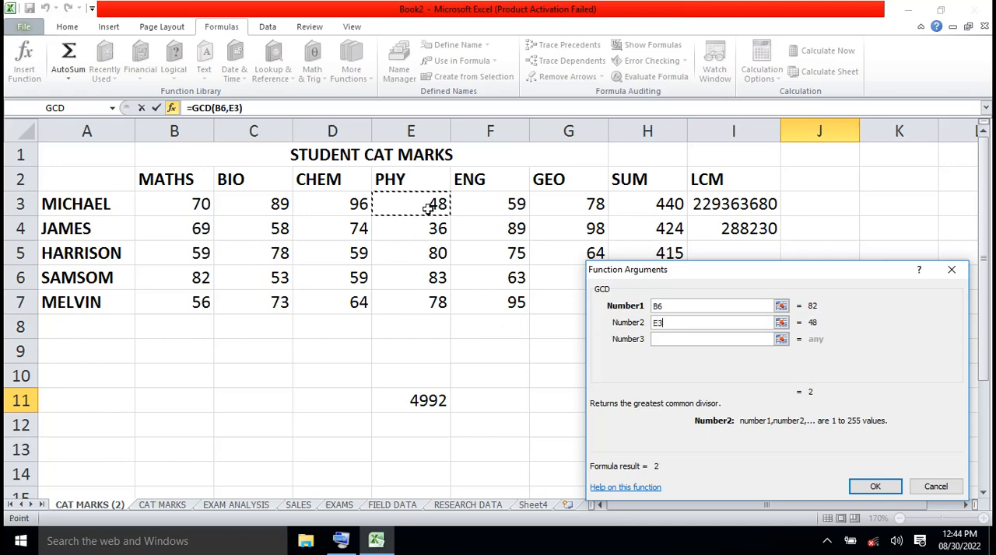
left_click(662, 339)
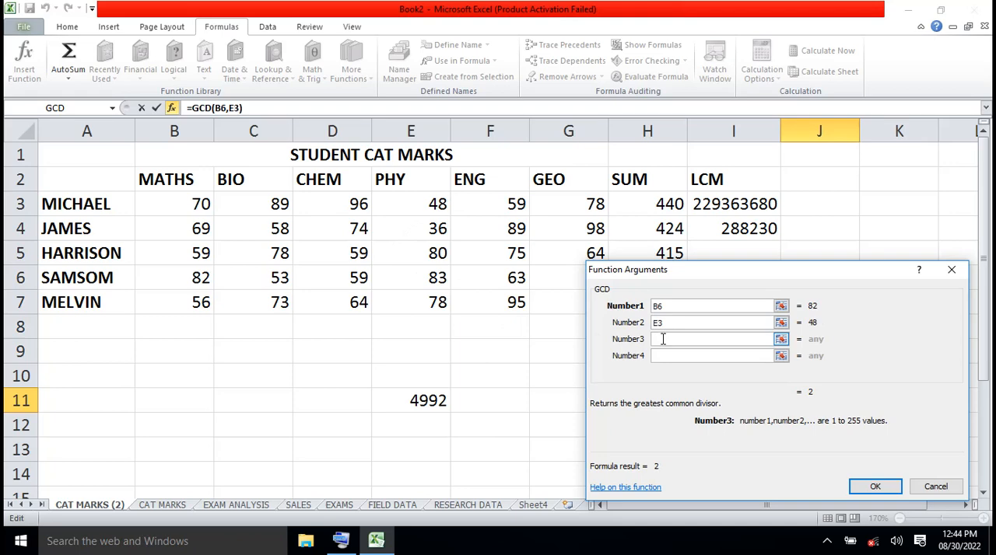
left_click(354, 305)
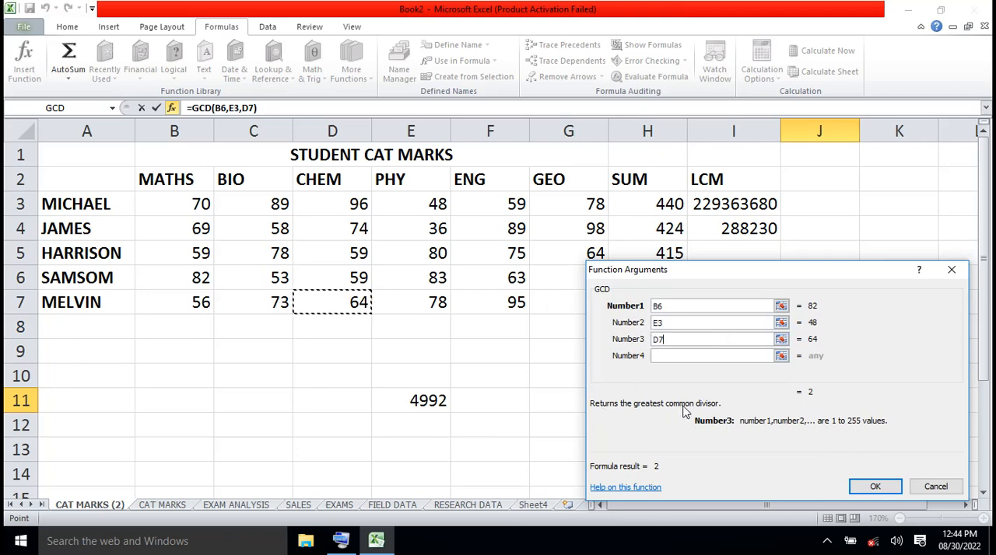
left_click(874, 488)
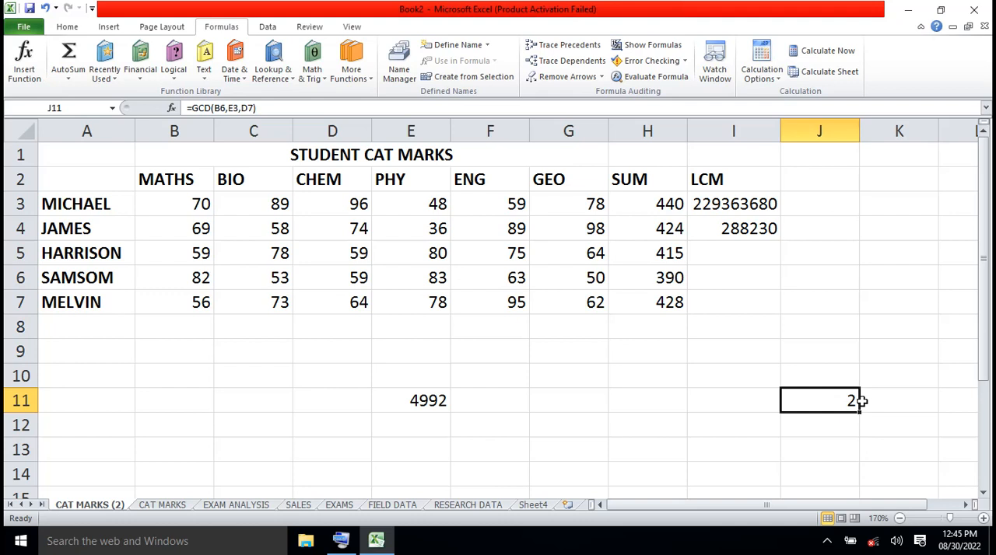
- Enter 50 in G12 and clear the PRODUCT and GCD formulas from E11 and J11
left_click(590, 420)
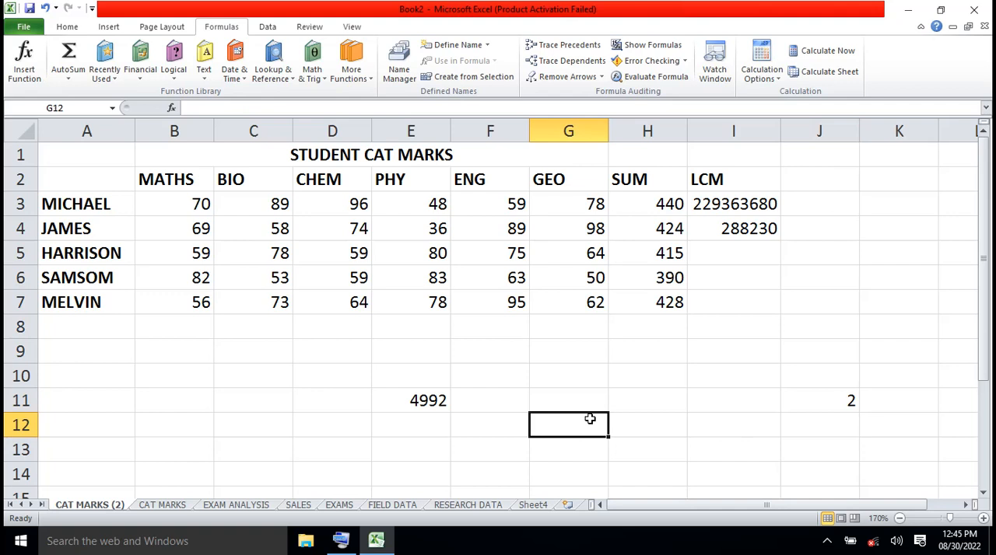
type("50")
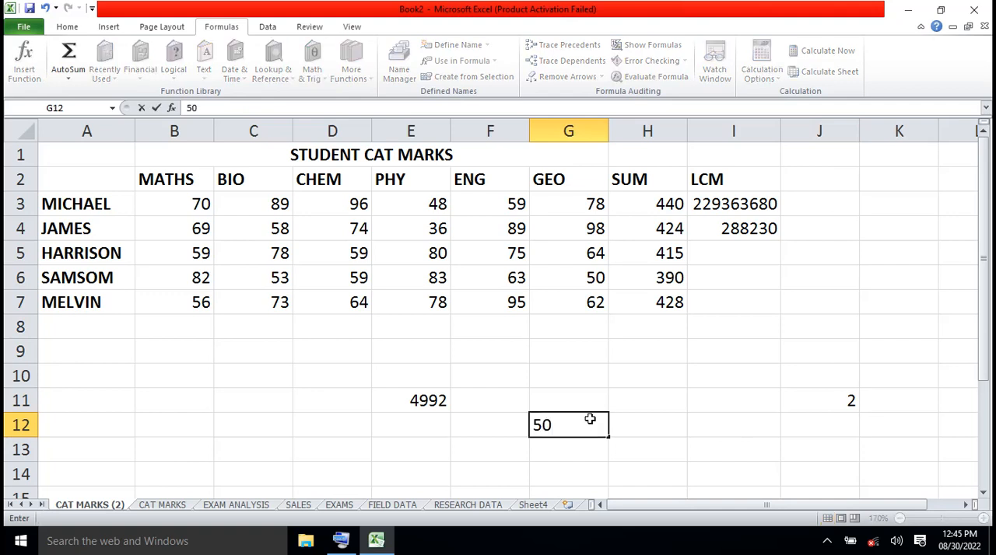
left_click(424, 401)
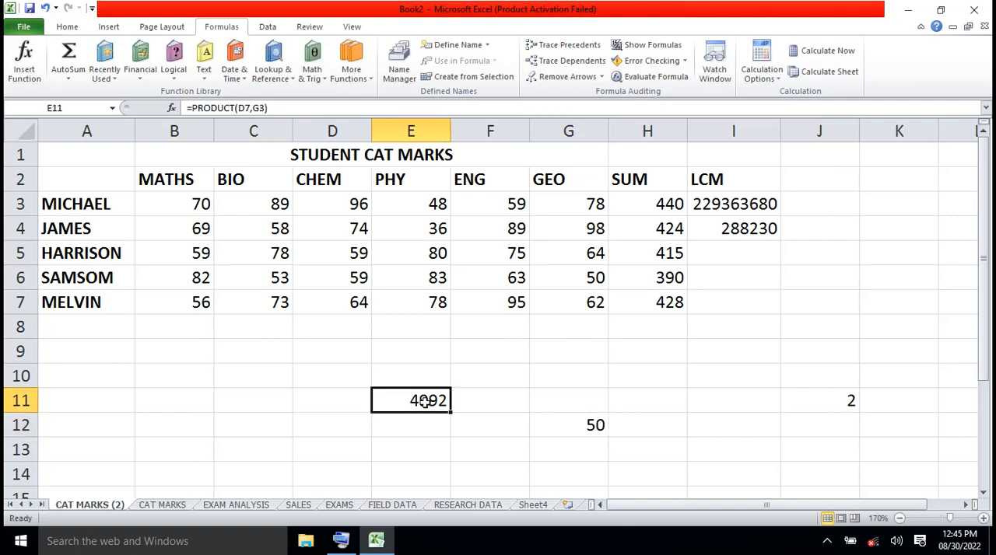
key("Delete")
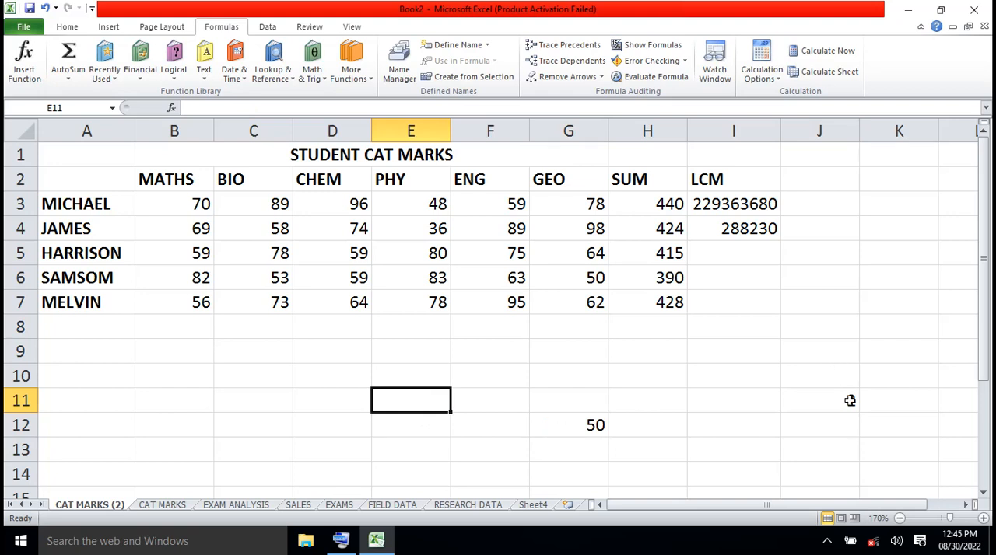
left_click(849, 400)
key("Delete")
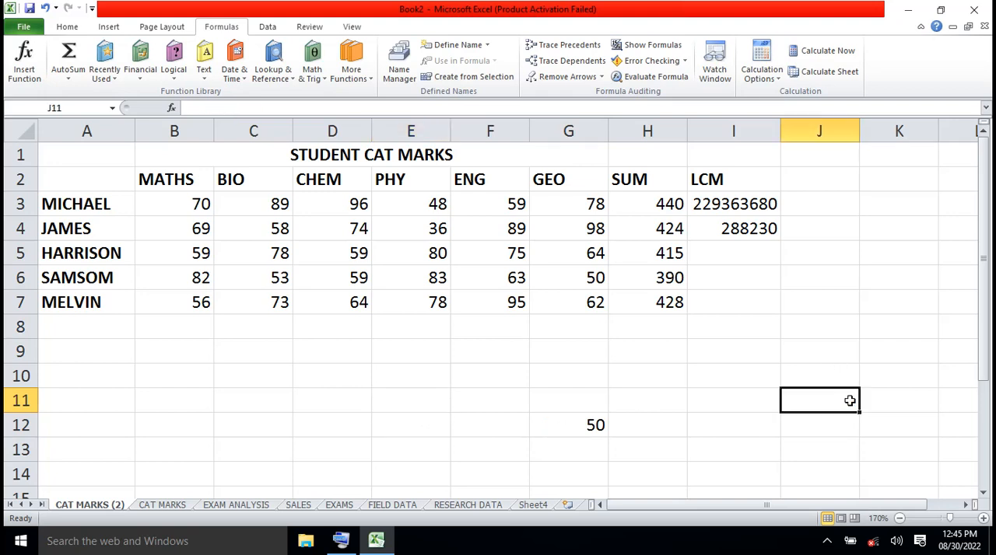
- Insert the Math & Trig POWER function into H12, keeping its arguments dialog clear of G12
left_click(664, 425)
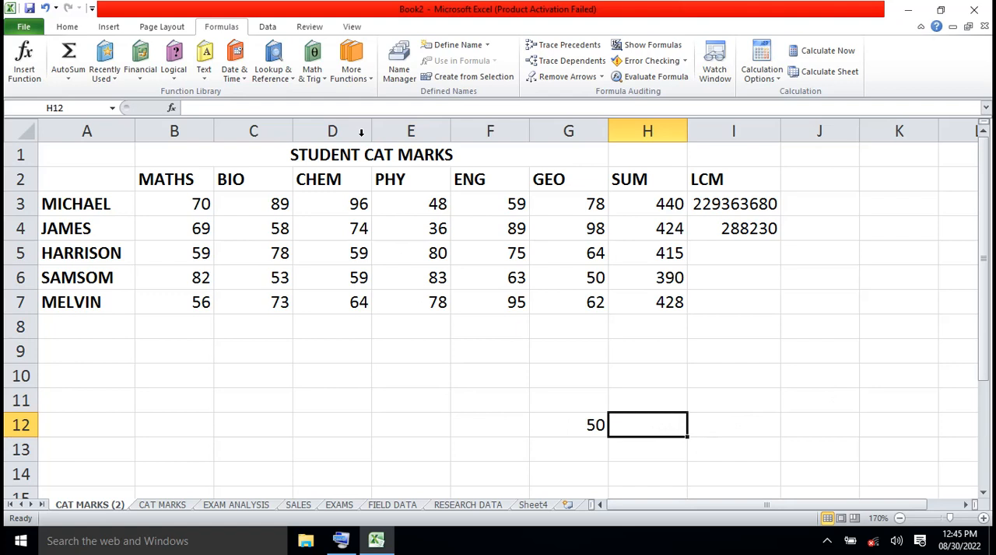
left_click(323, 84)
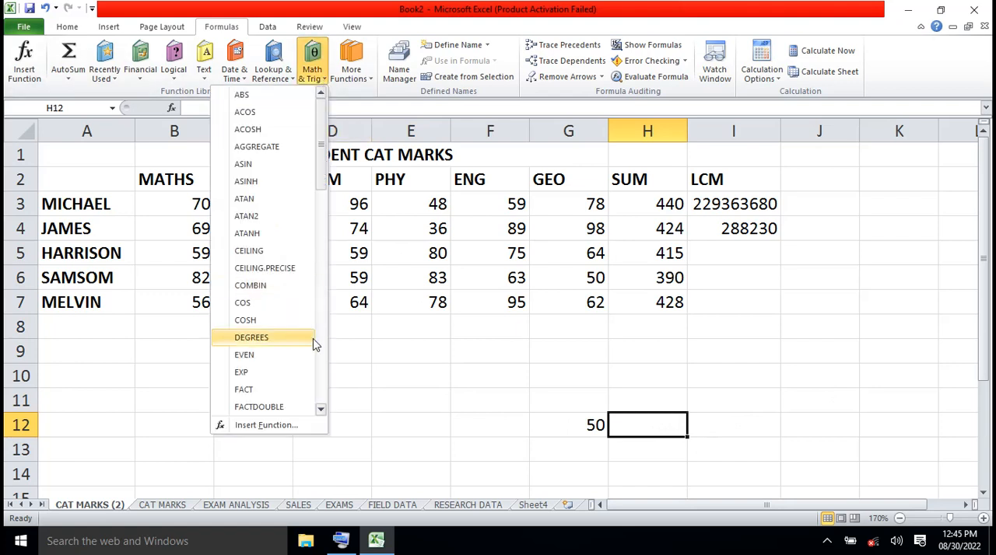
left_click_drag(325, 188, 324, 288)
left_click(261, 315)
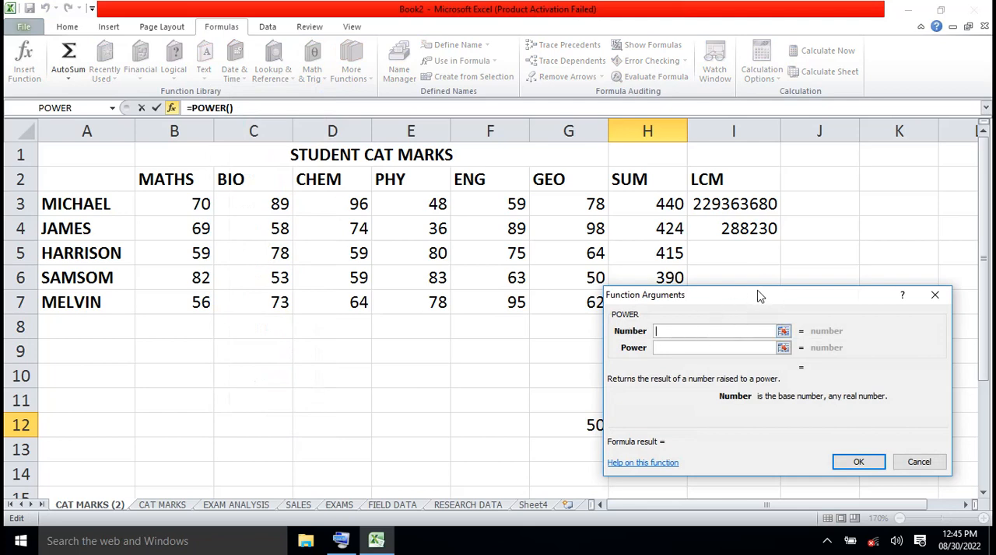
left_click_drag(759, 297, 836, 301)
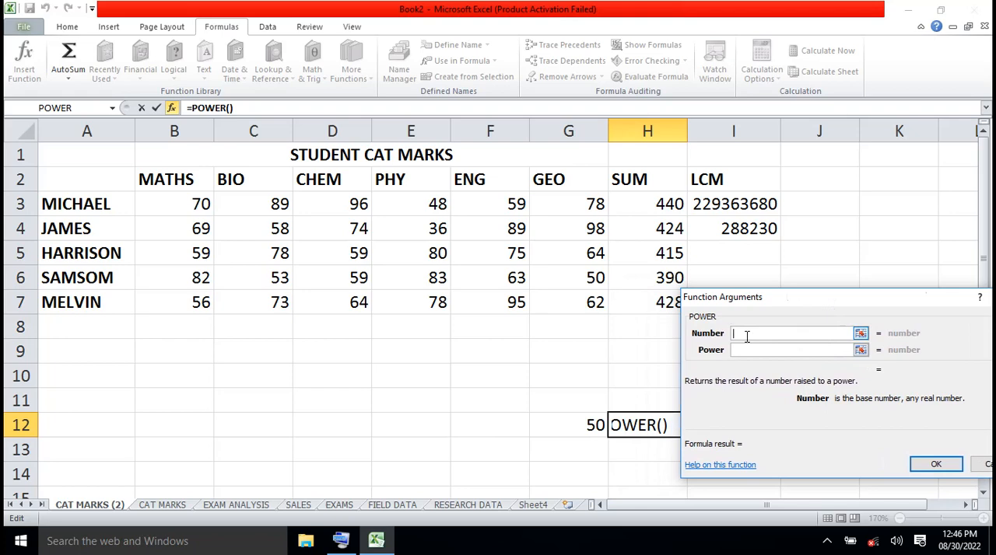
- Set POWER's Number argument to G12 and its Power argument to 4, and confirm the function in H12
left_click(585, 428)
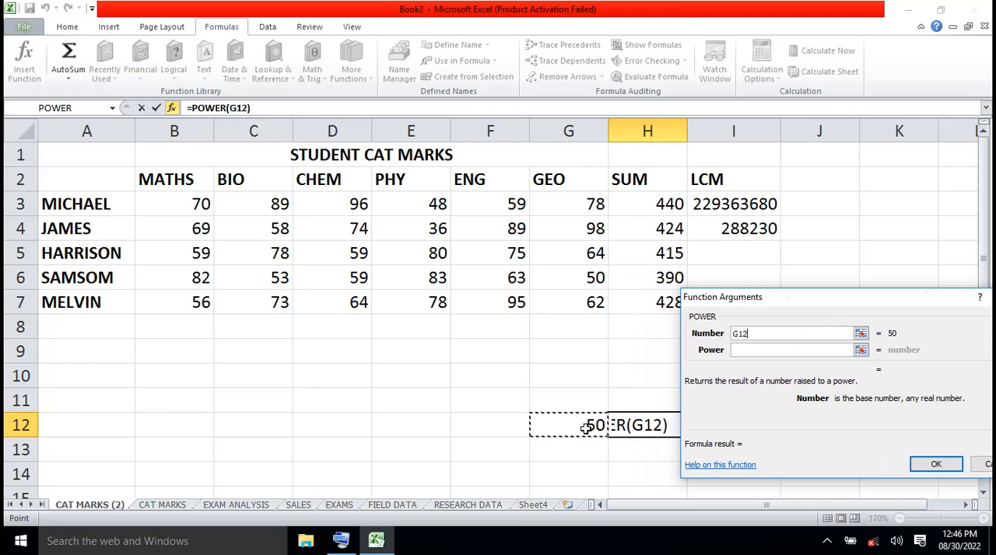
left_click(754, 350)
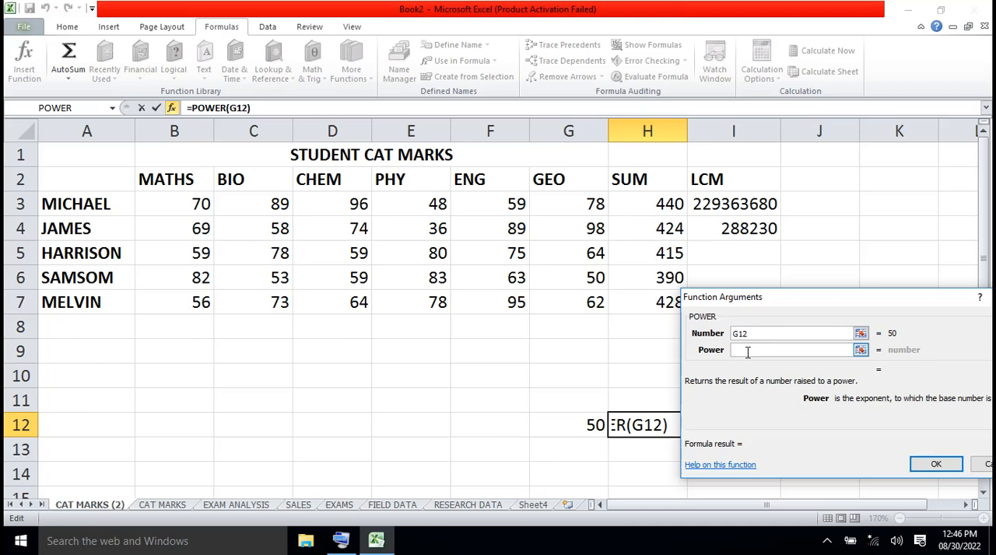
type("4")
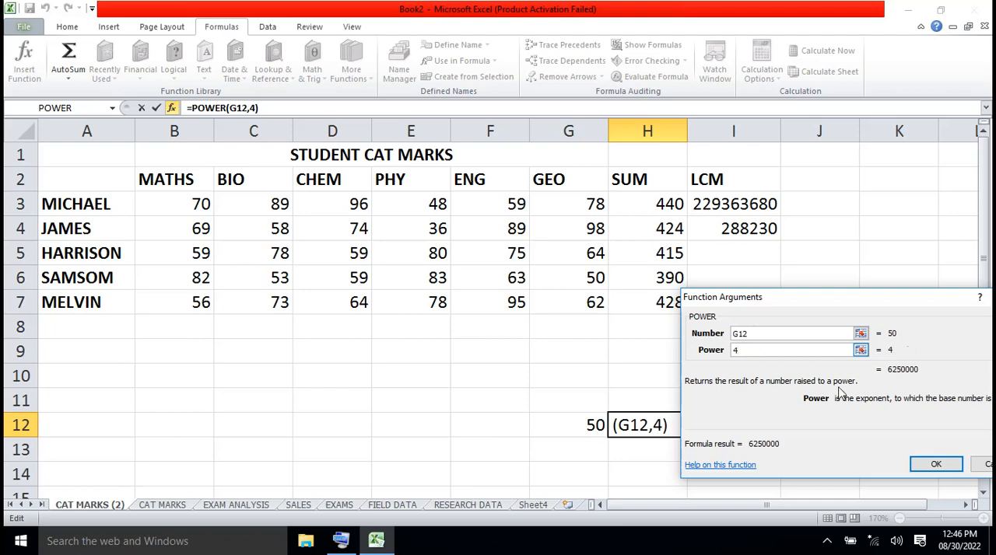
left_click(935, 465)
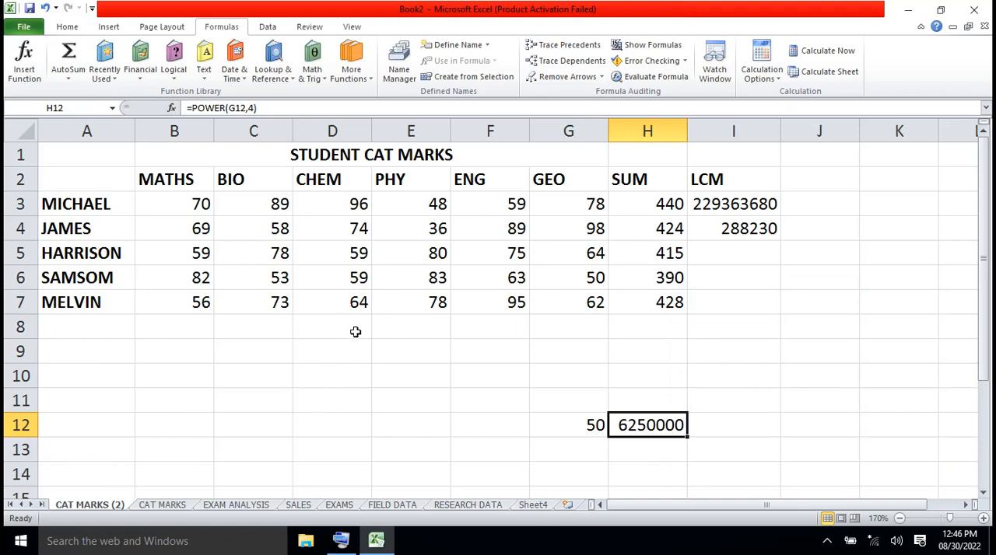
- Enter 64 in C11 as another base number for the POWER function
left_click(246, 412)
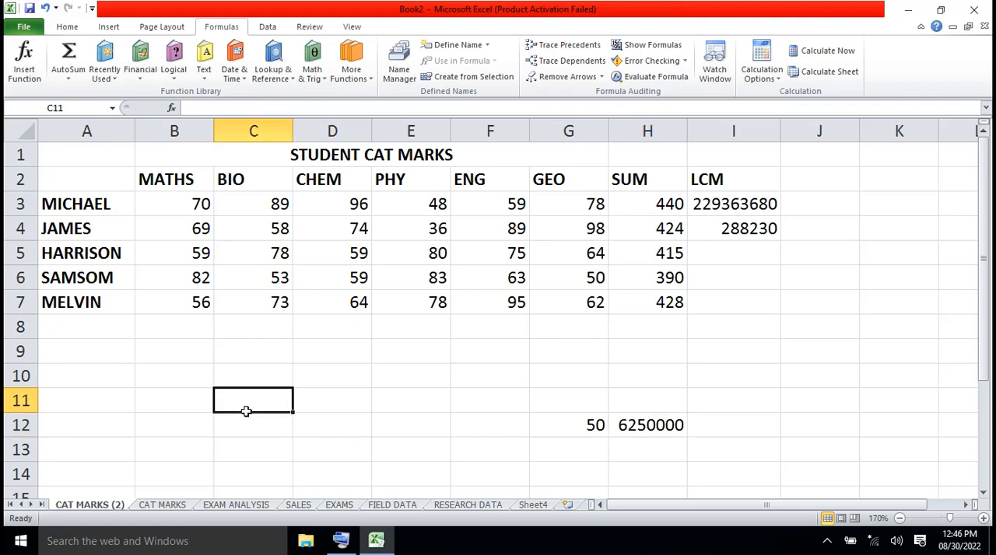
type("64")
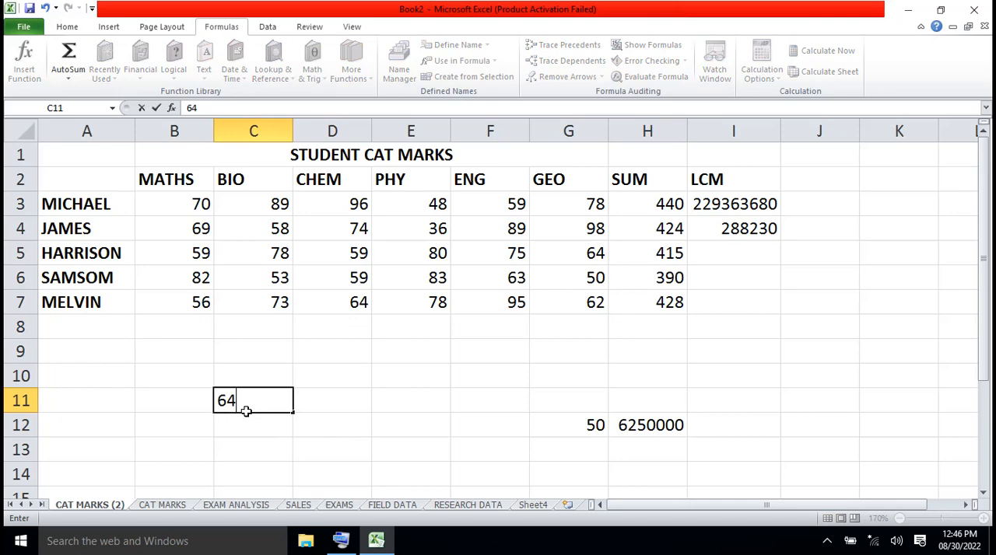
left_click(345, 404)
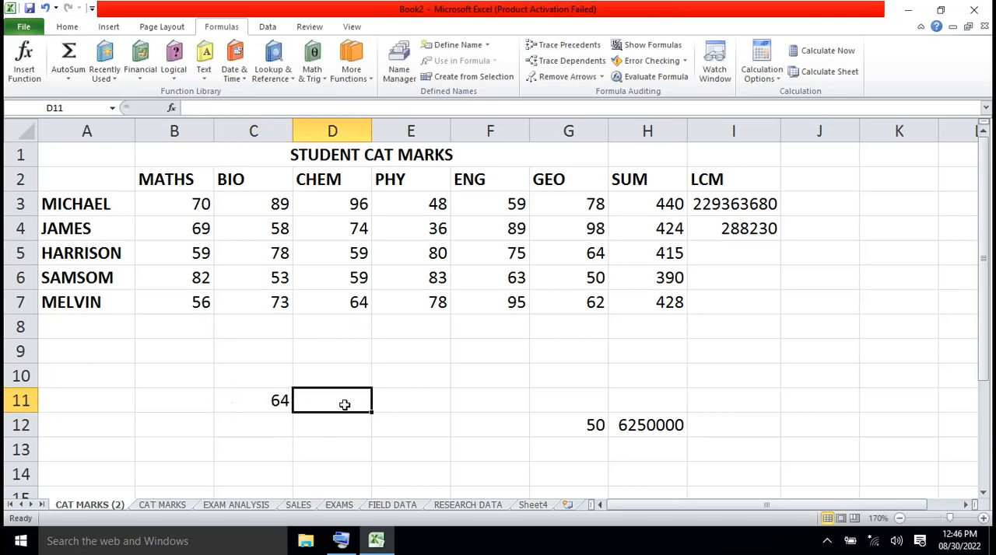
- Insert the Math & Trig POWER function into D11 and move its arguments dialog up over the marks table
left_click(416, 404)
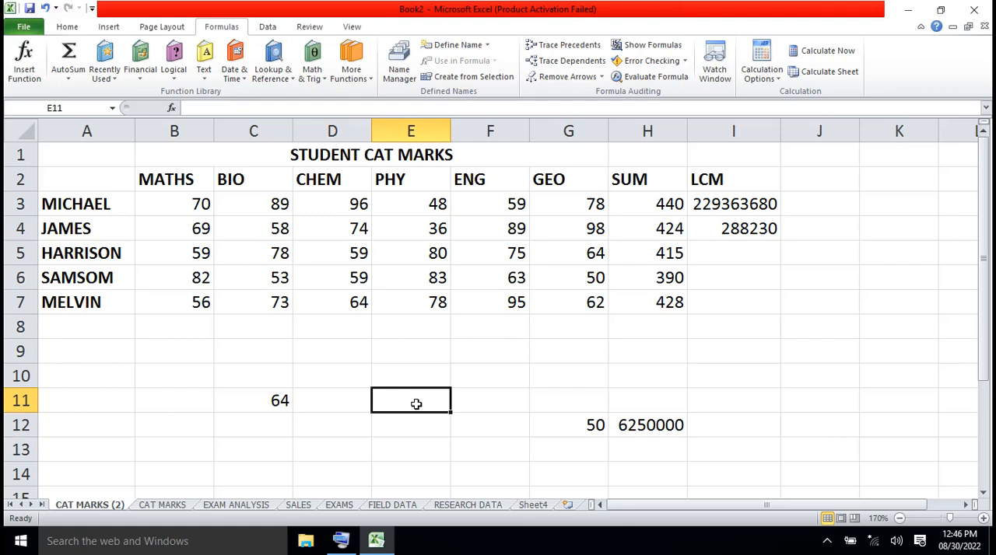
left_click(349, 404)
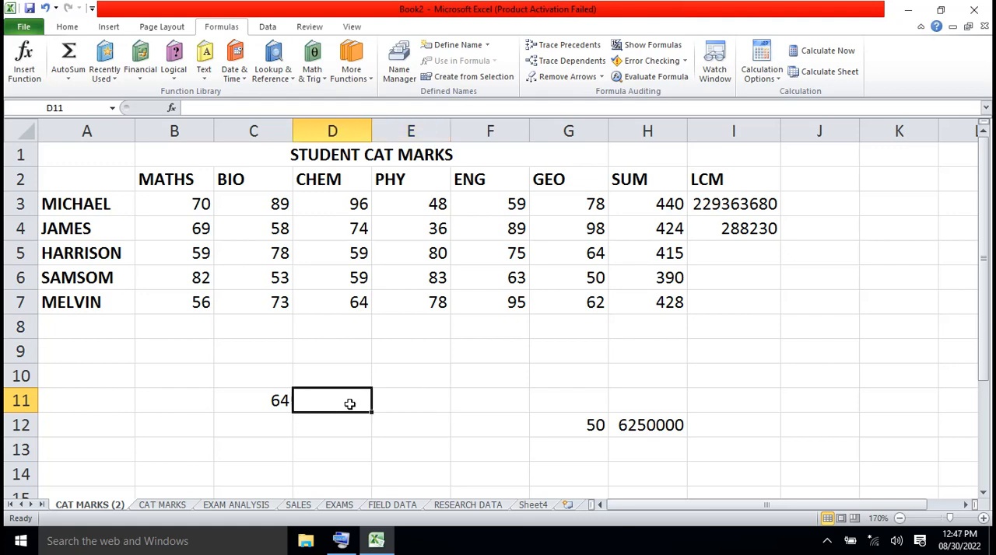
left_click(314, 75)
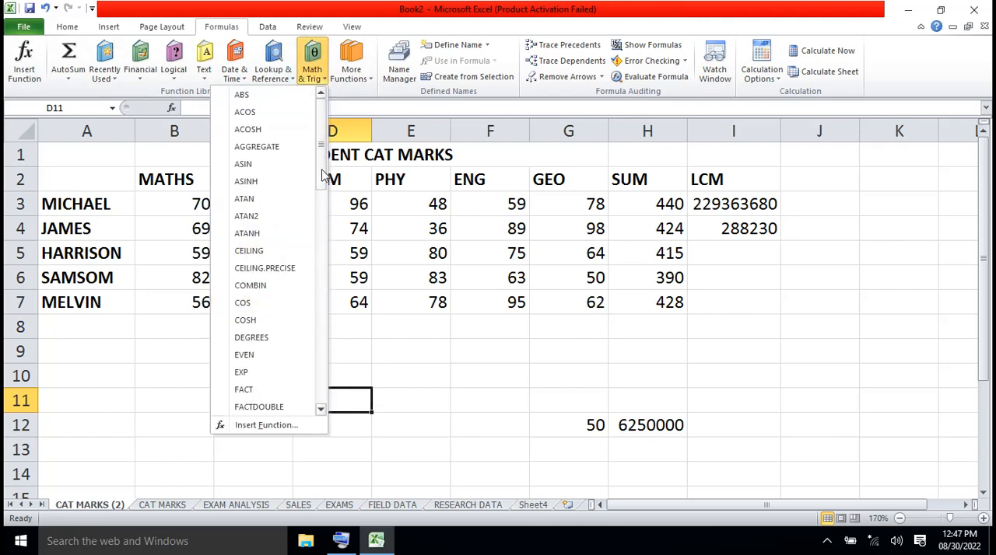
left_click_drag(323, 175, 324, 286)
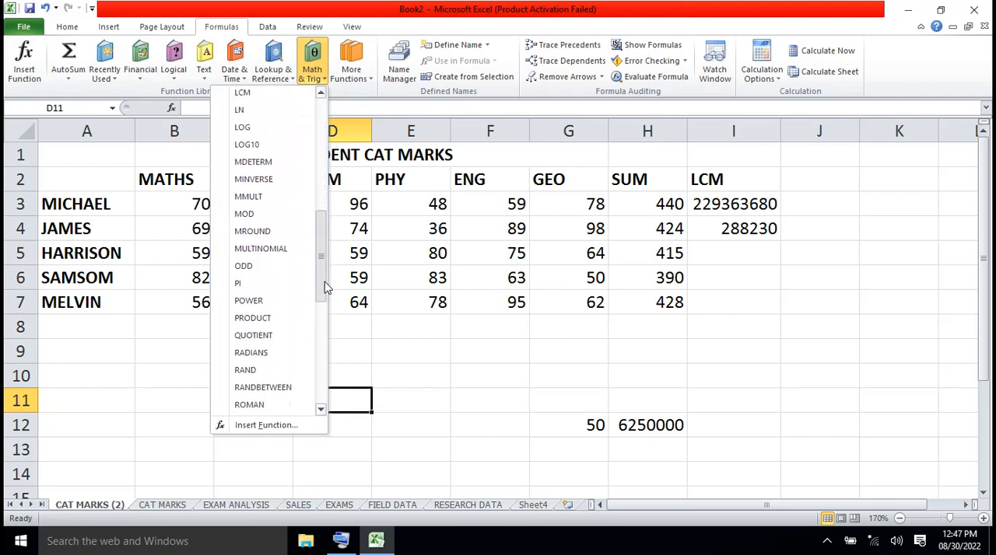
left_click(249, 301)
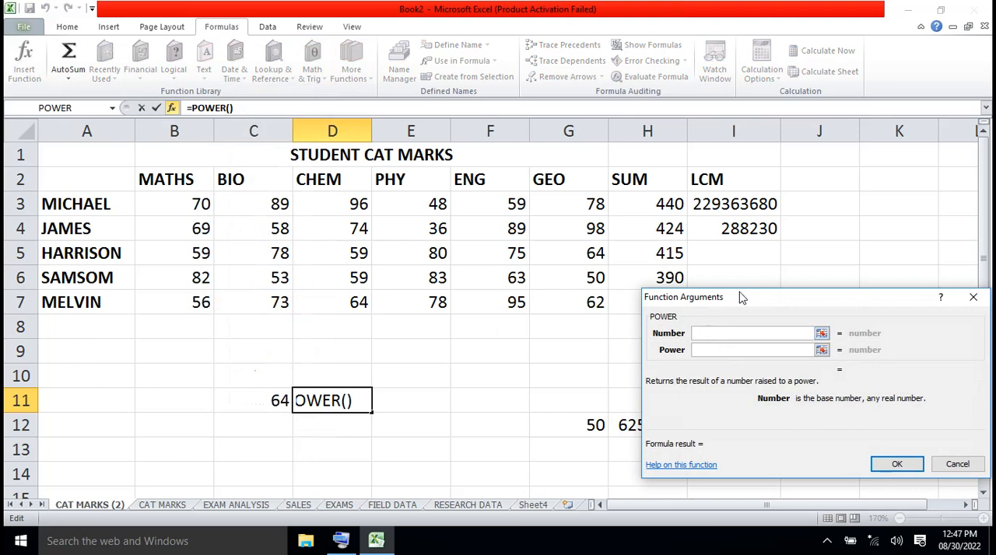
left_click_drag(739, 295, 549, 149)
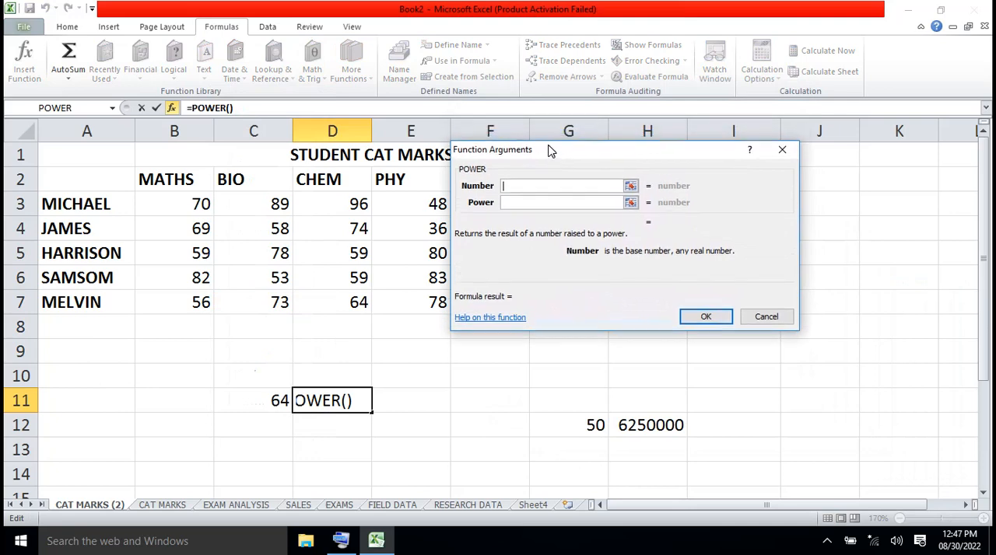
- Set POWER's Number argument to C11 and its Power argument to 3, and confirm the function in D11
left_click(512, 189)
left_click(266, 404)
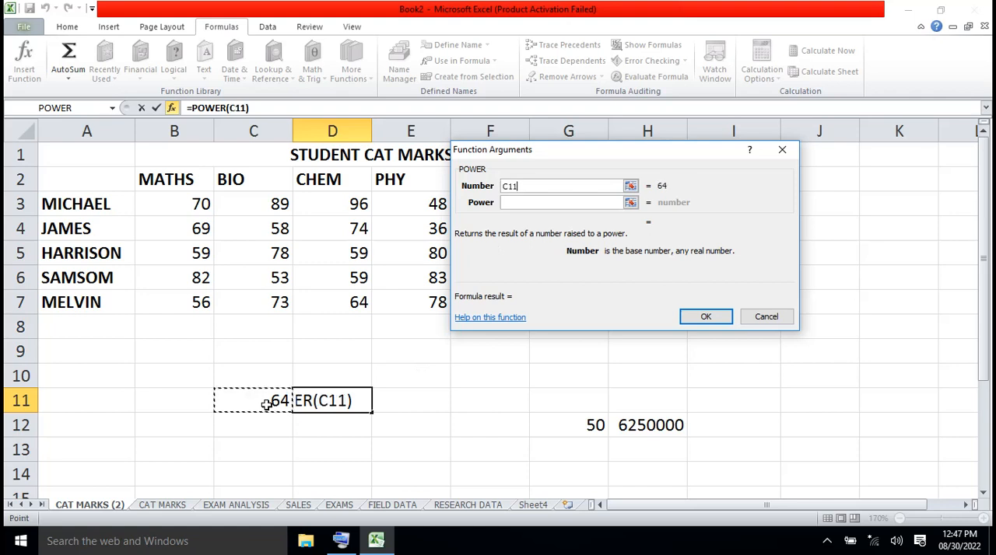
left_click(513, 204)
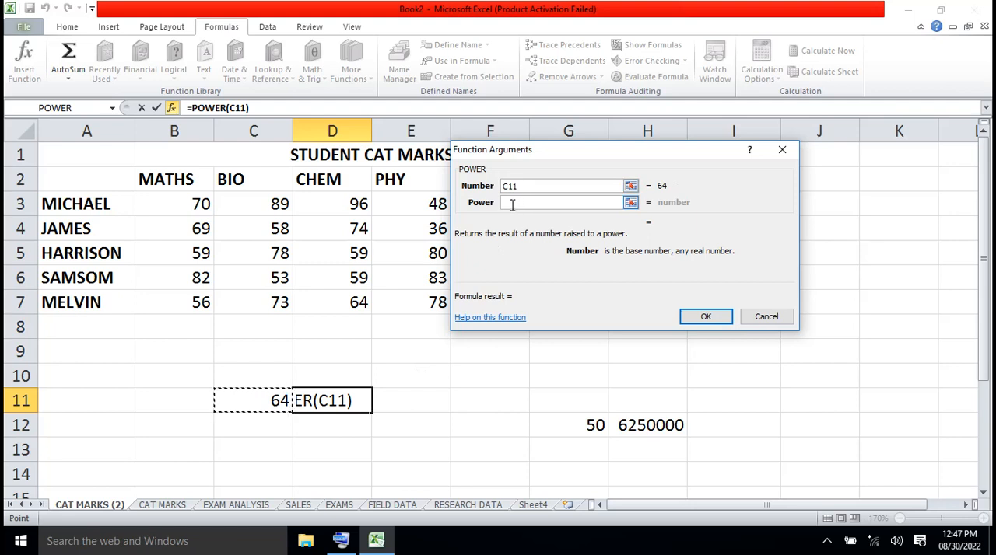
left_click(512, 204)
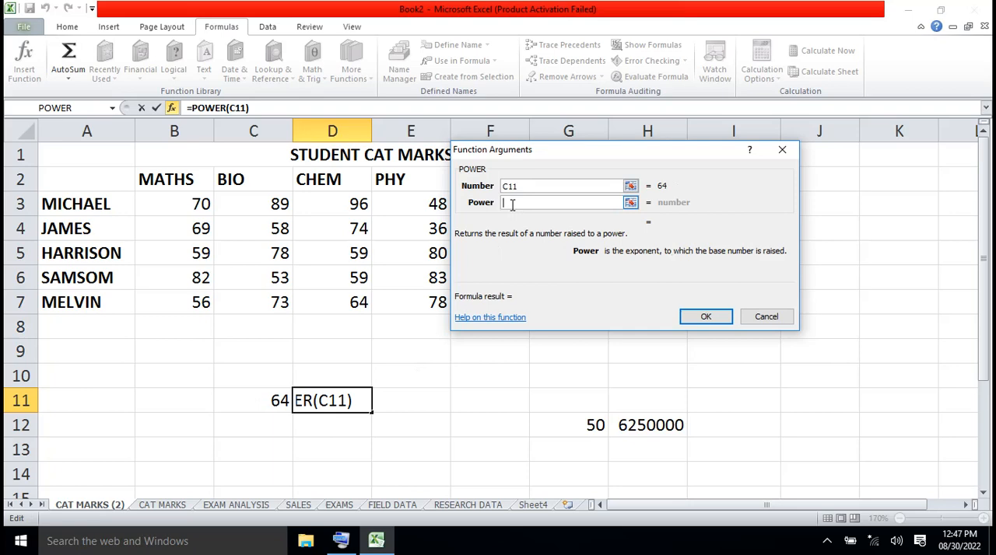
type("3")
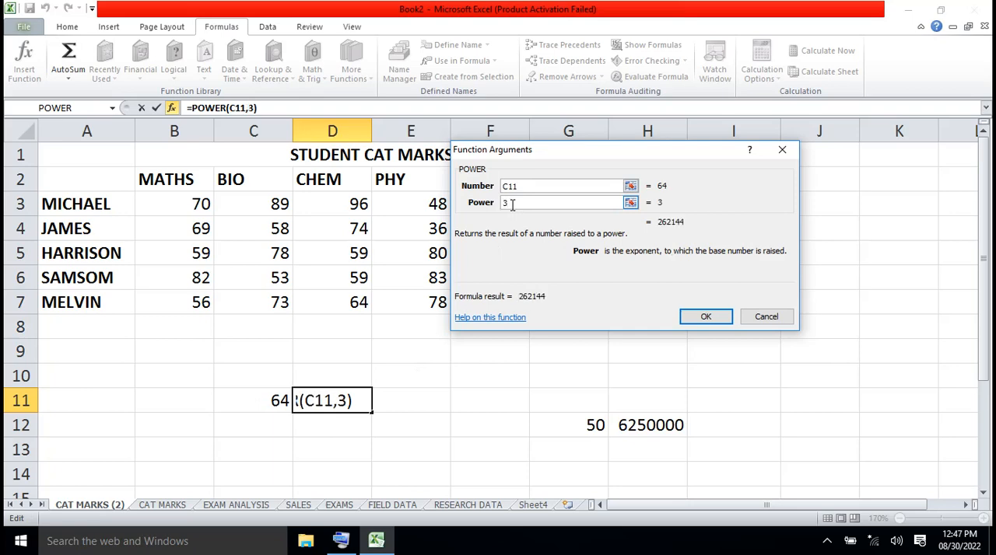
left_click(717, 322)
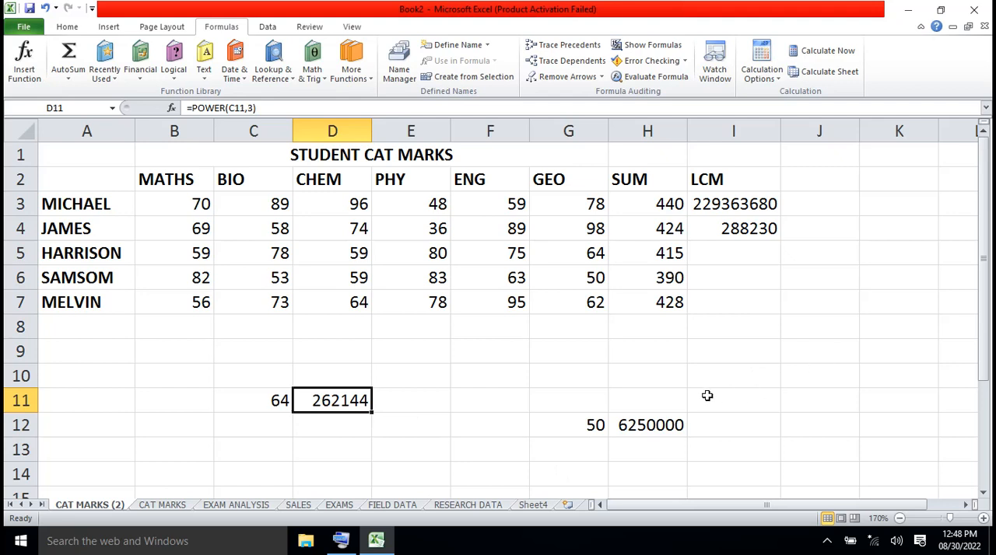
- Enter 90 in F10 and 12 in G10 as the numbers to multiply
left_click(489, 379)
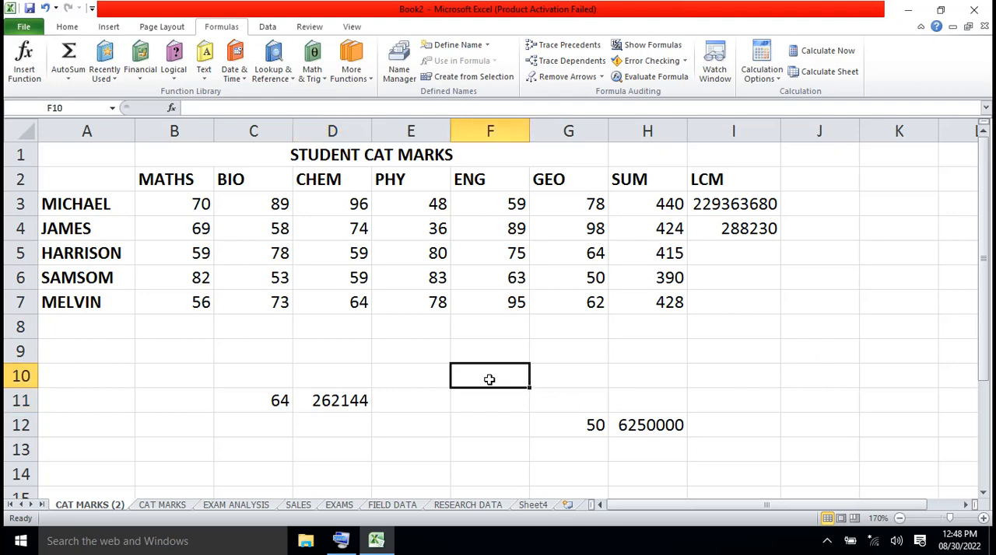
type("90")
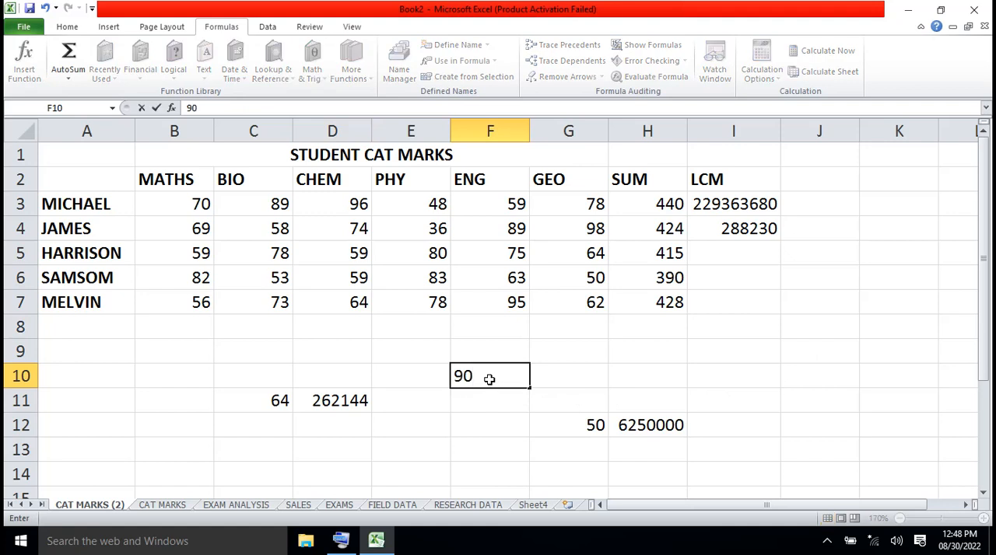
left_click(571, 382)
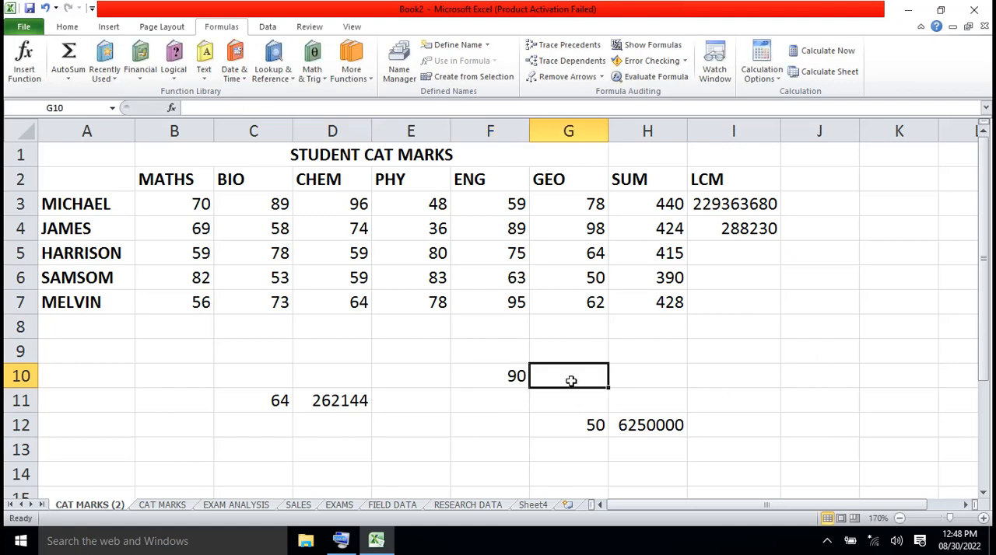
type("12")
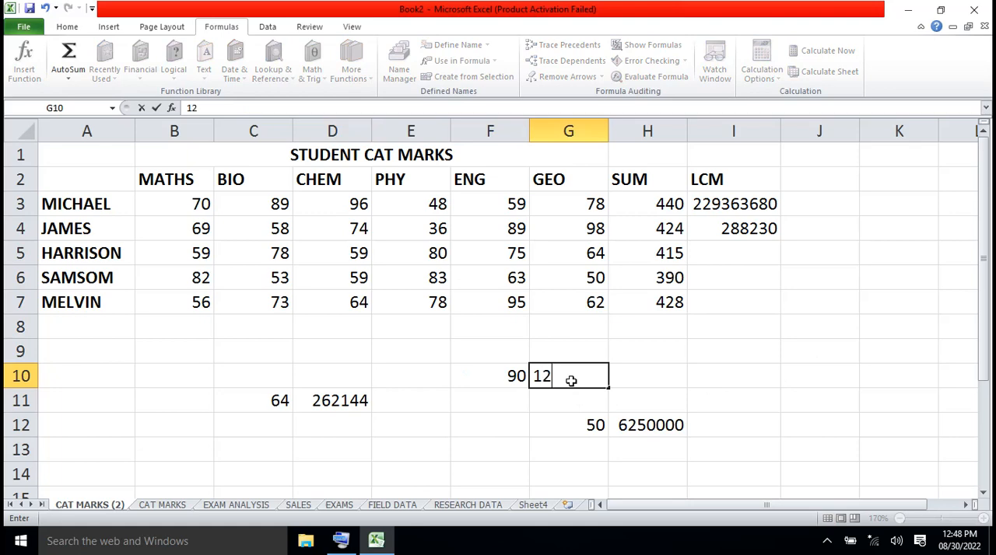
left_click(775, 405)
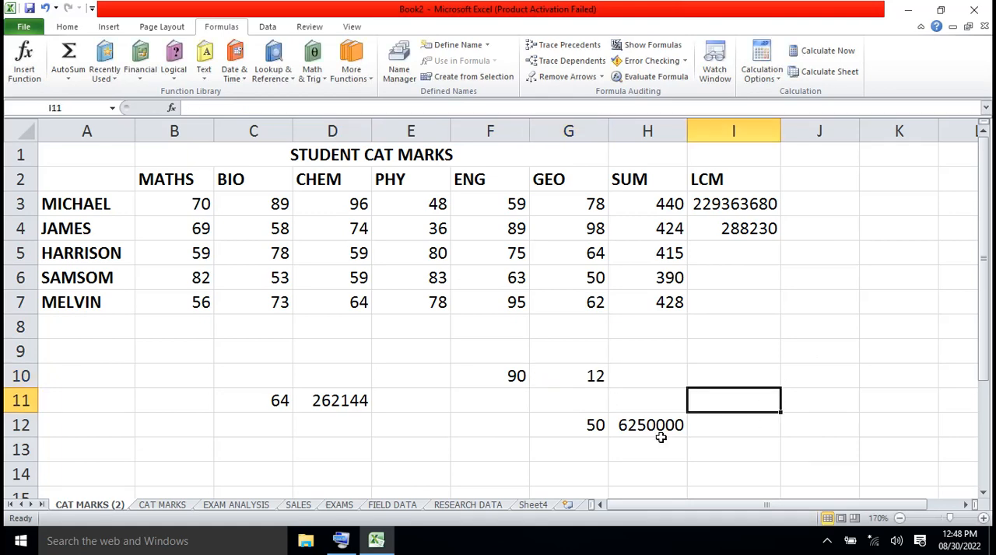
- Insert the Math & Trig PRODUCT function into H10 with Number1 set to F10 and Number2 set to G10
left_click(657, 376)
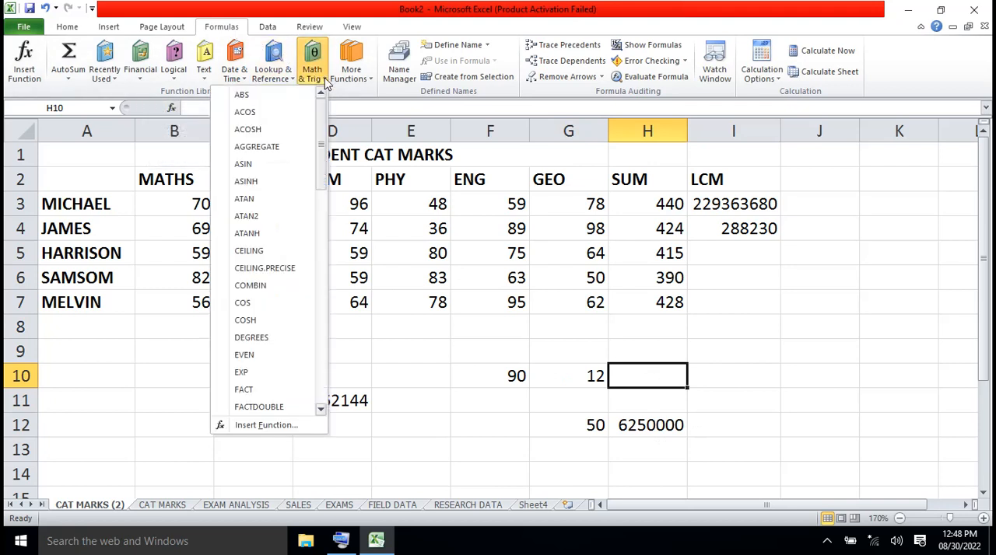
left_click_drag(321, 136, 329, 290)
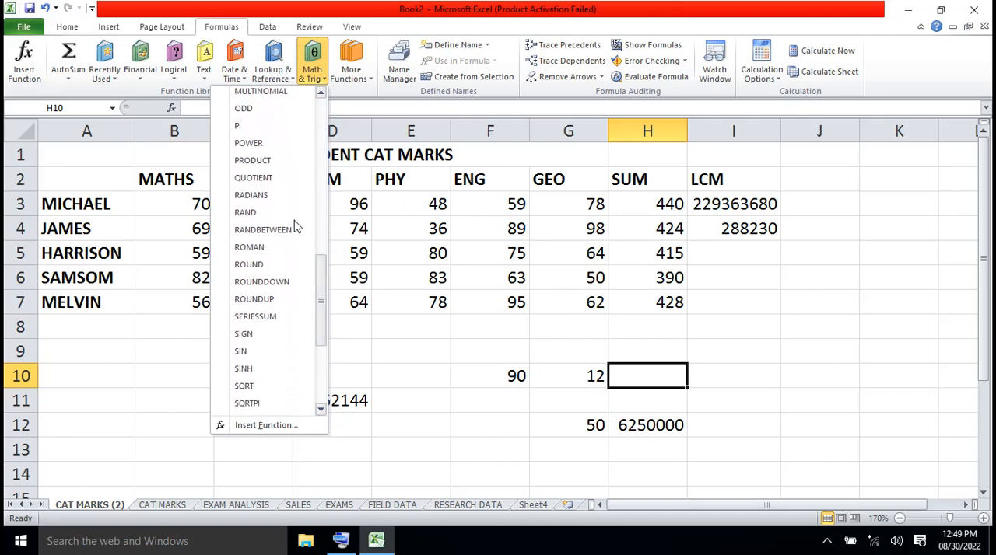
left_click(252, 160)
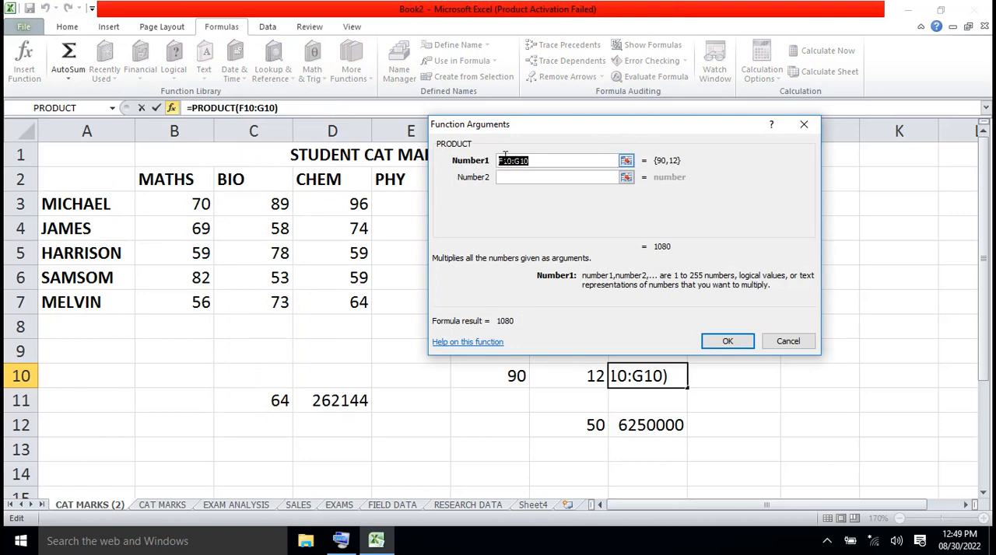
left_click(509, 376)
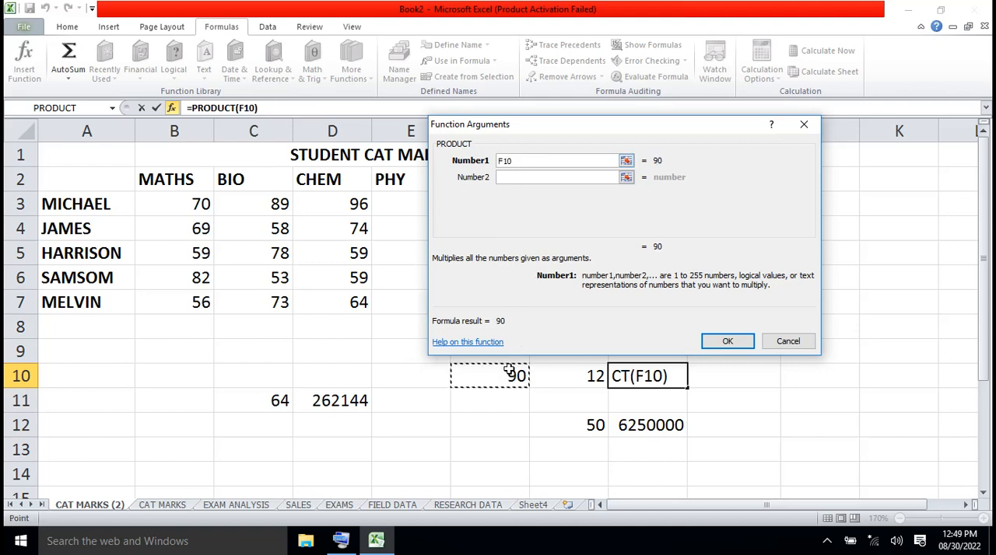
left_click(514, 177)
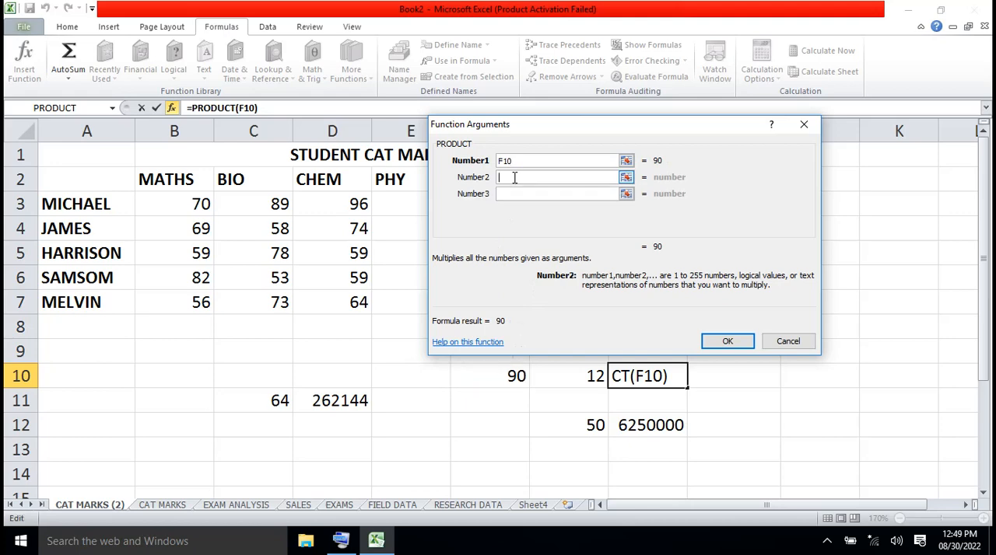
left_click(592, 378)
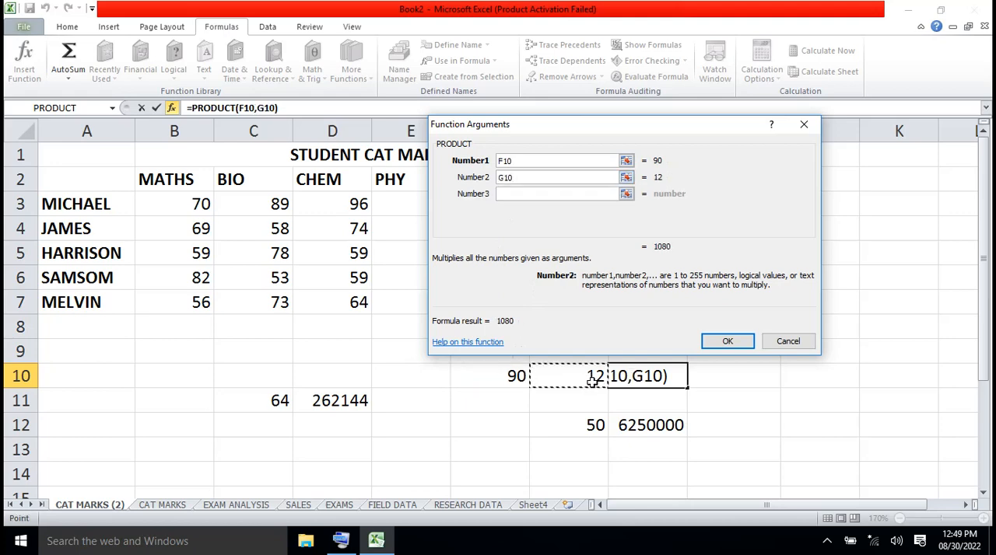
left_click(726, 342)
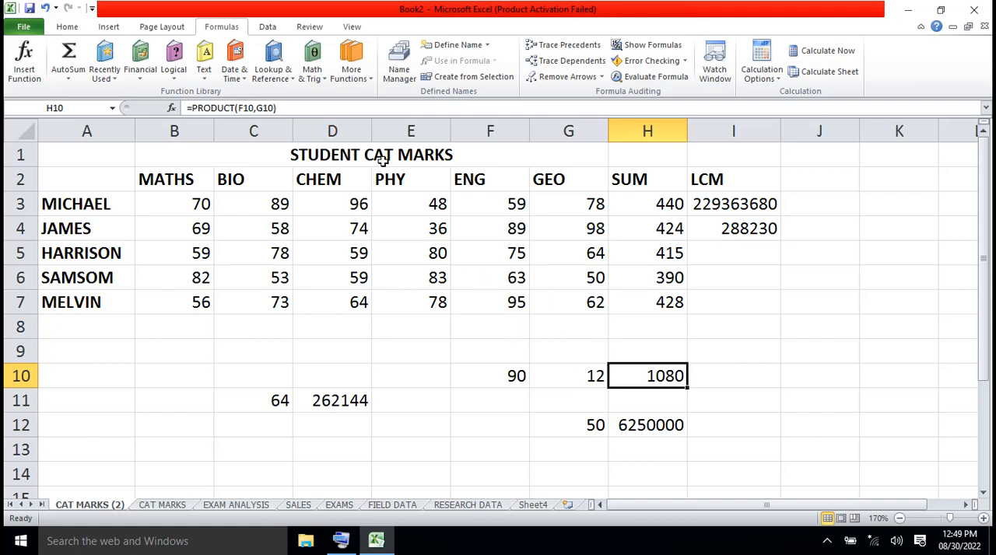
left_click(326, 78)
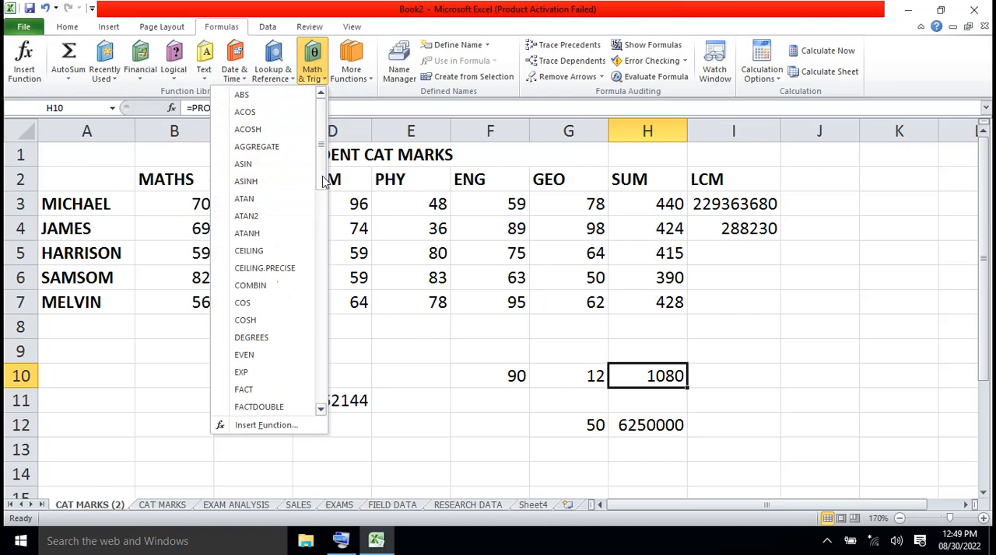
left_click_drag(324, 181, 304, 145)
left_click(447, 402)
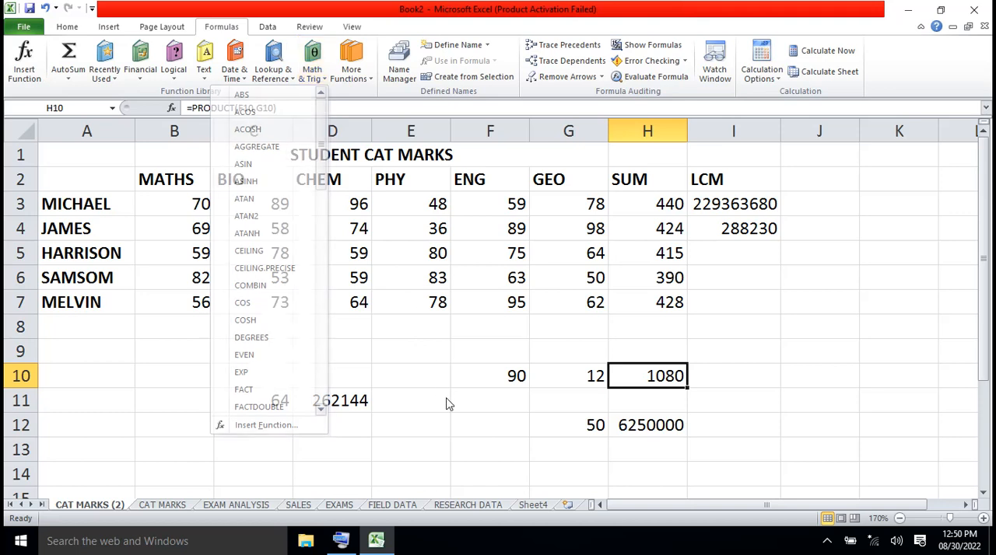
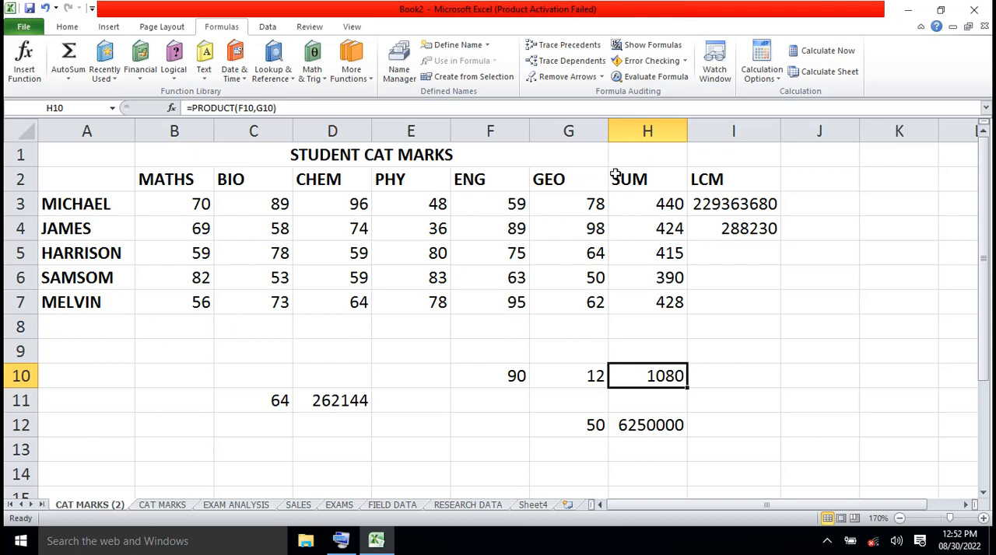
- Clear the earlier function results and test numbers from H2:I12 and C9:H12, keeping only the marks table
left_click_drag(614, 176, 780, 420)
key("Delete")
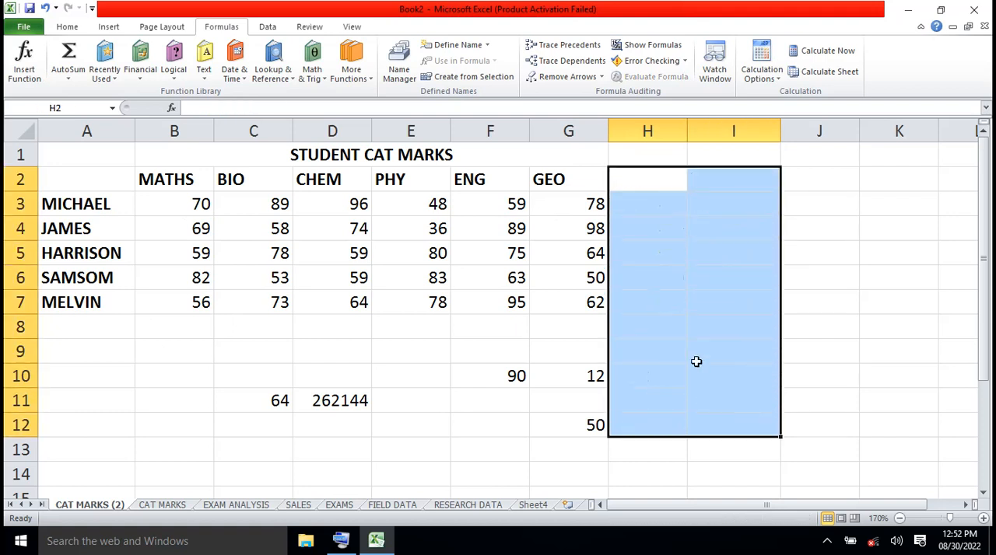
left_click(254, 349)
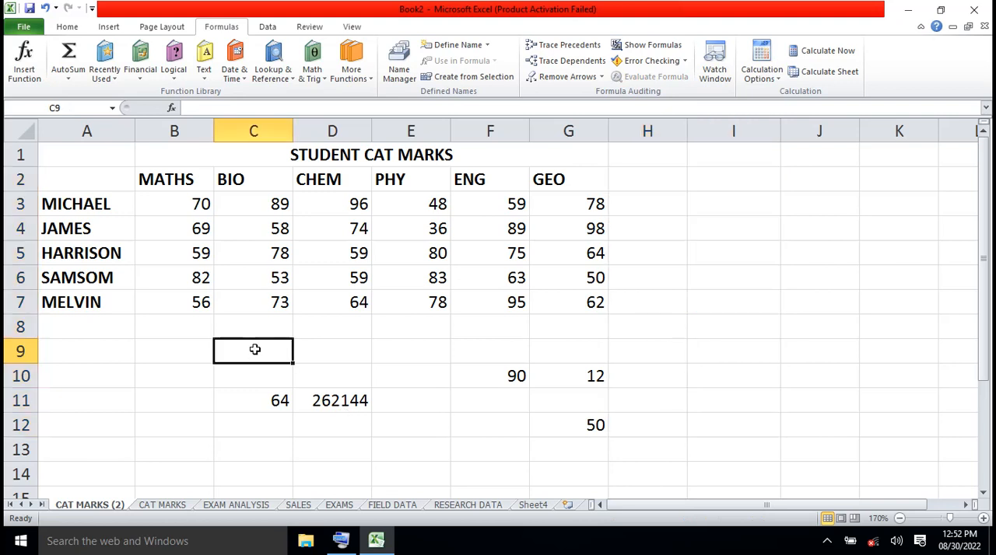
double_click(254, 350)
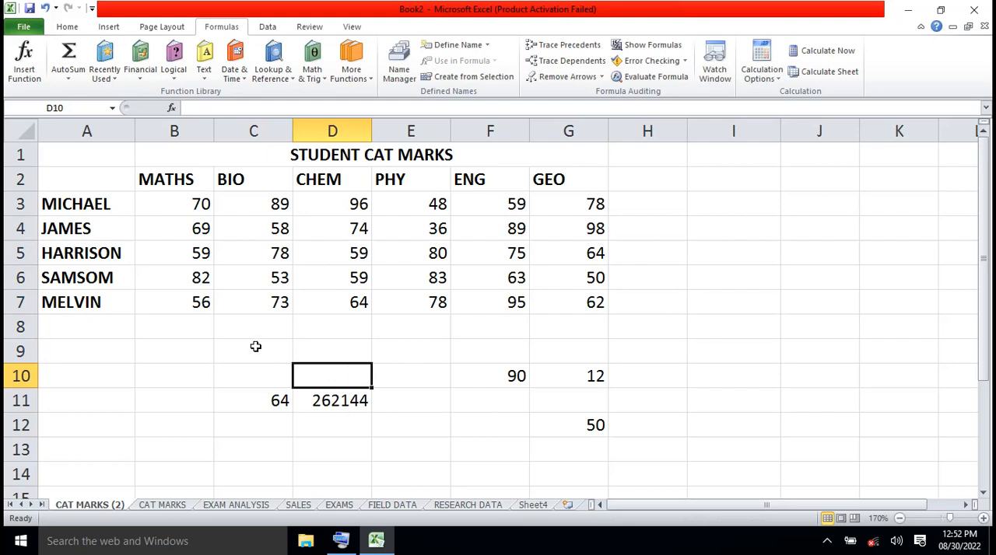
left_click_drag(256, 344, 616, 431)
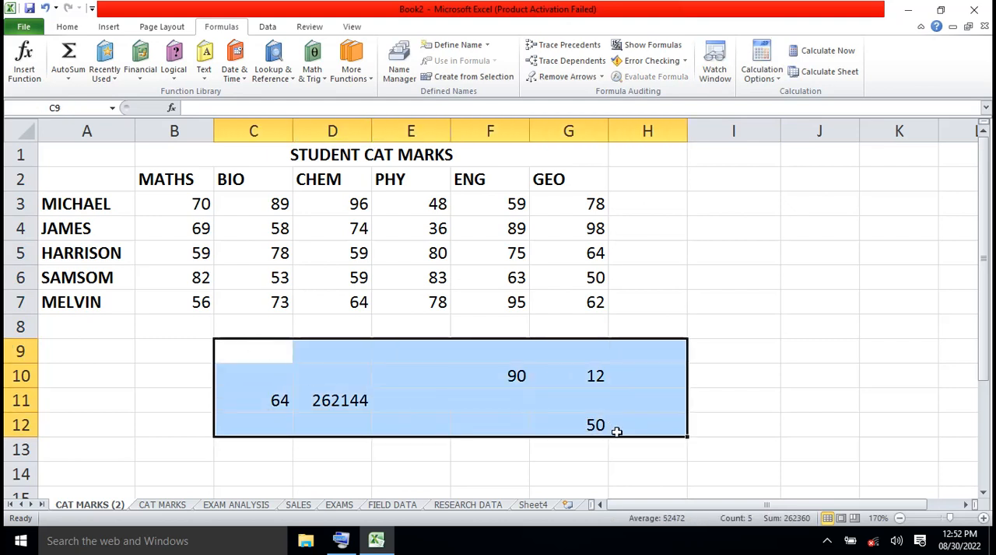
key("Delete")
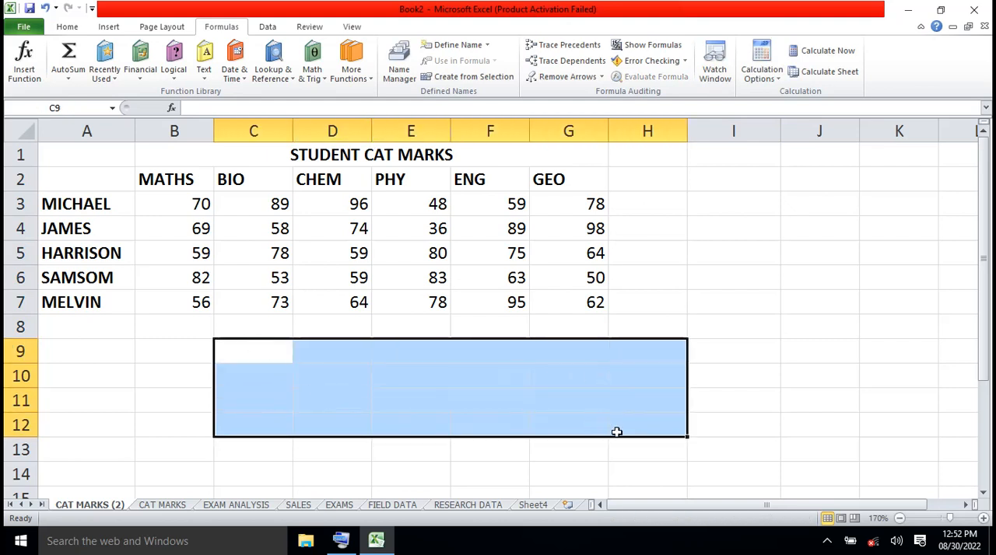
- Enter the headings AVERAGE, MAX, MIN, MODE and MEDIAN in cells H2 to L2
left_click(643, 172)
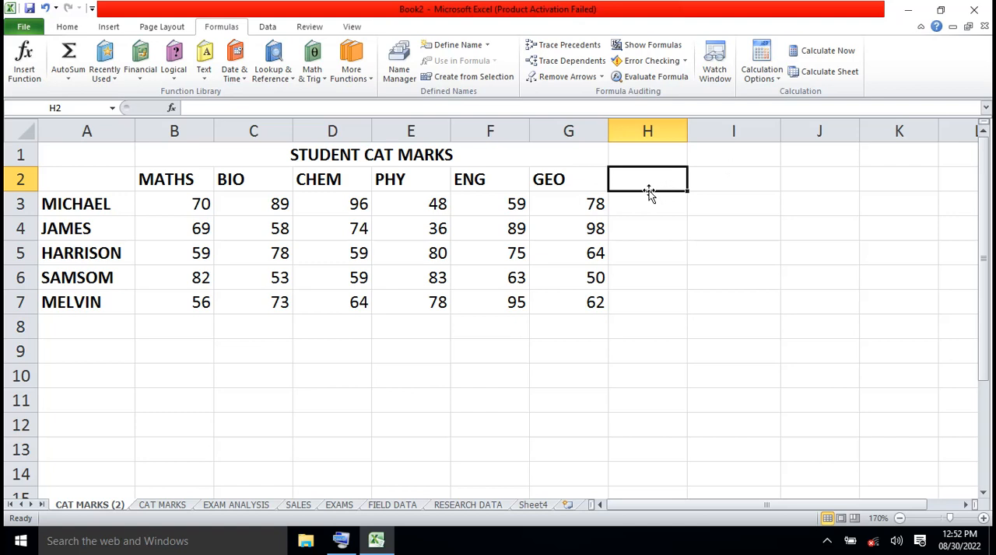
type("AVERAGE")
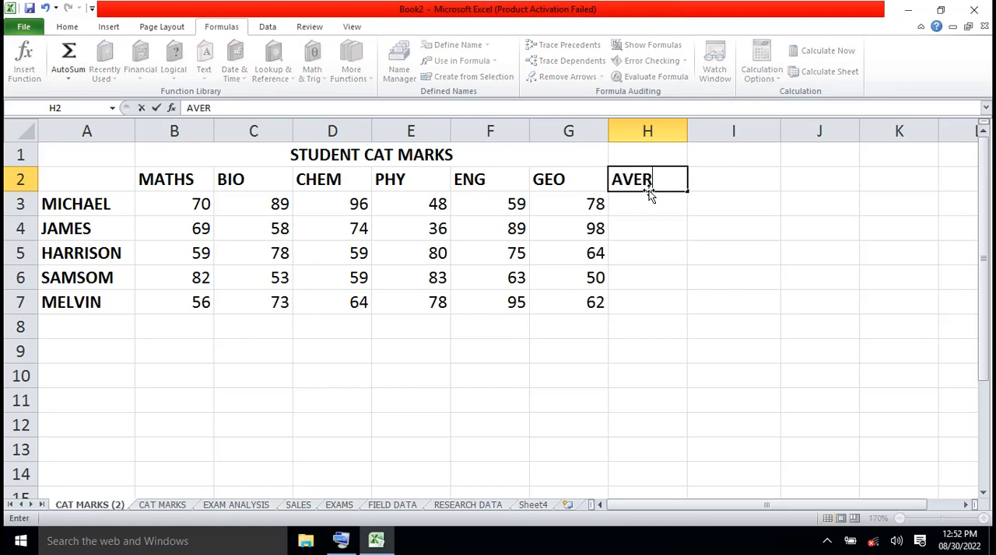
left_click(711, 183)
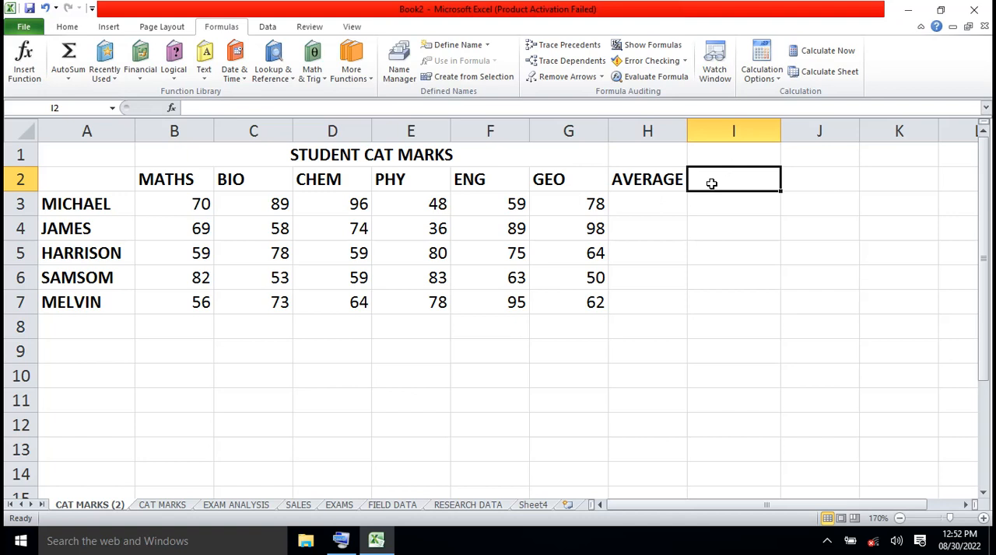
type("MAX")
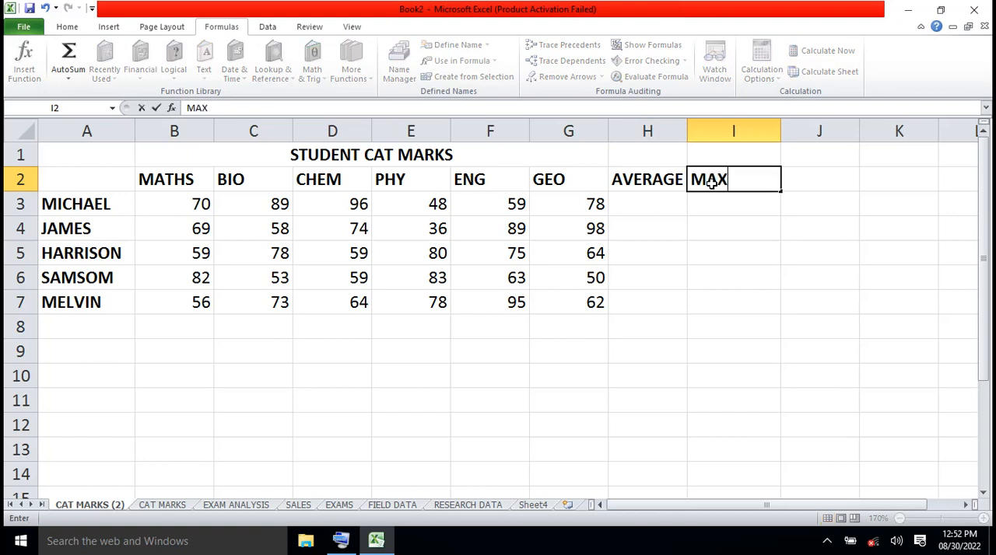
left_click(819, 180)
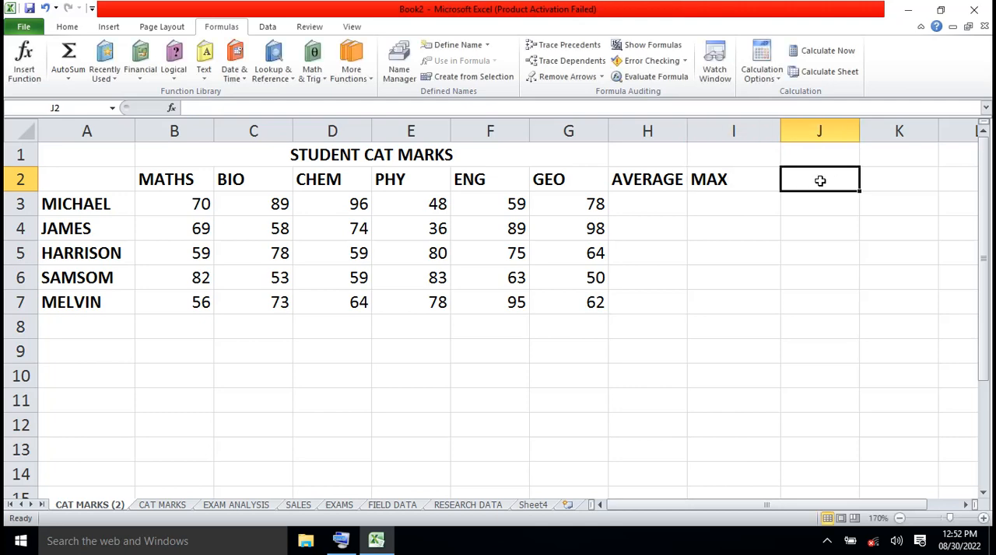
type("MIN")
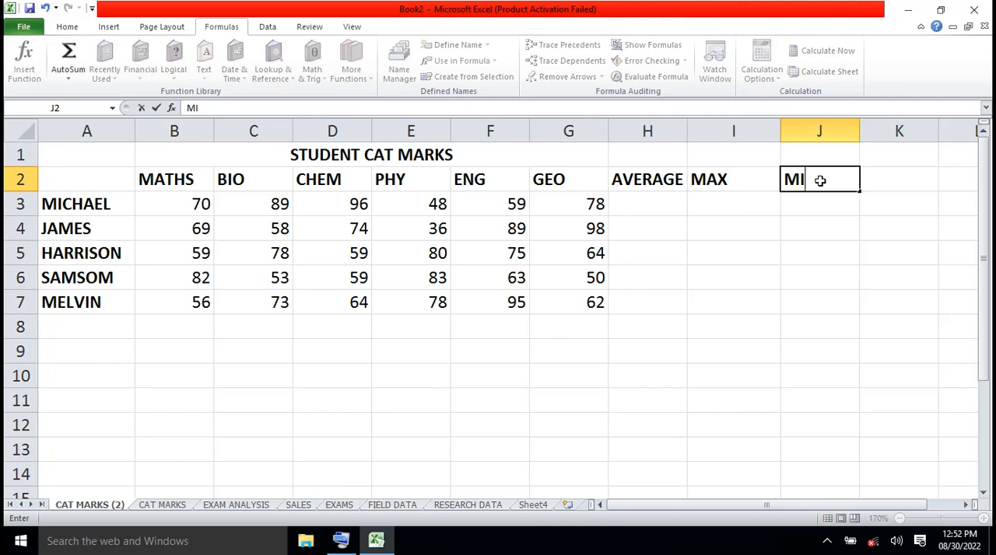
left_click(879, 180)
type("MODE")
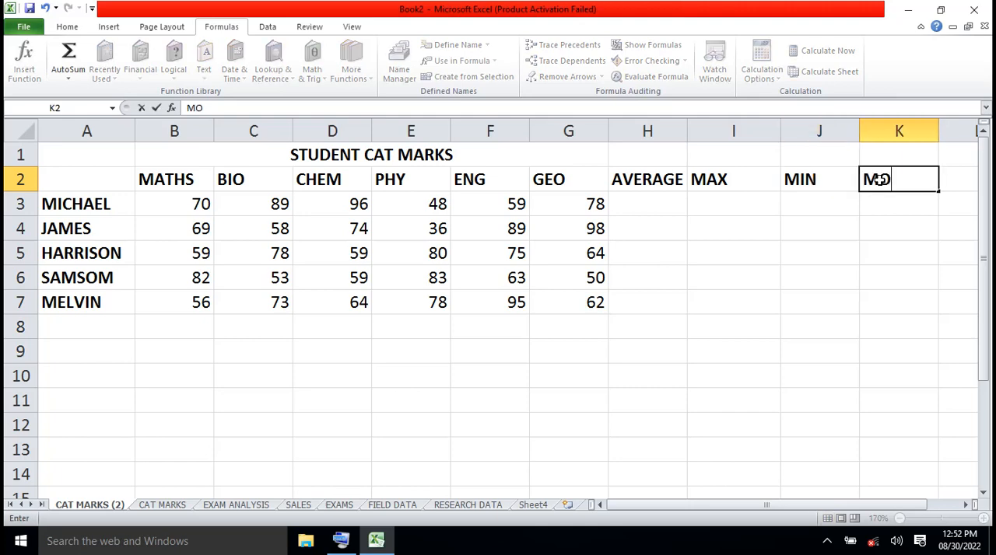
left_click(955, 179)
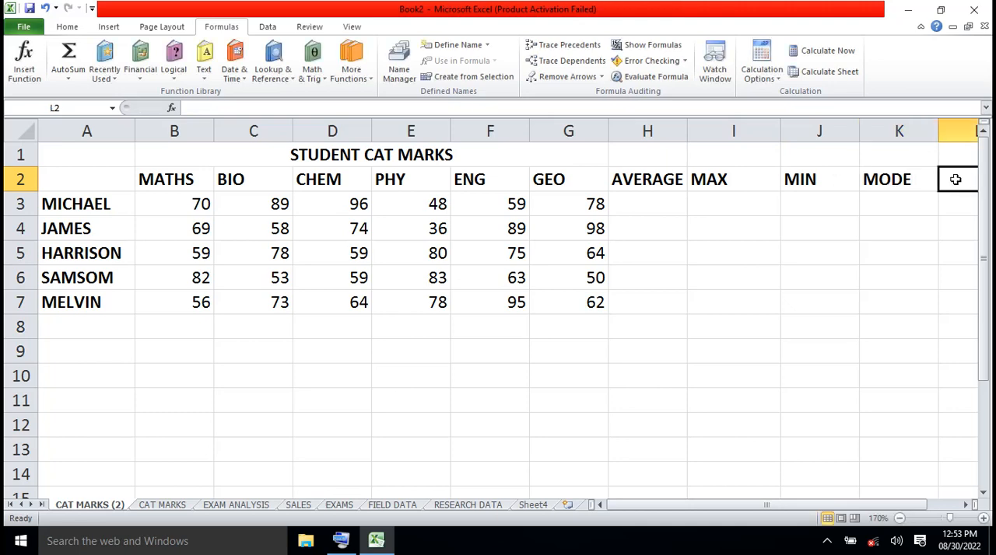
type("MEDIA")
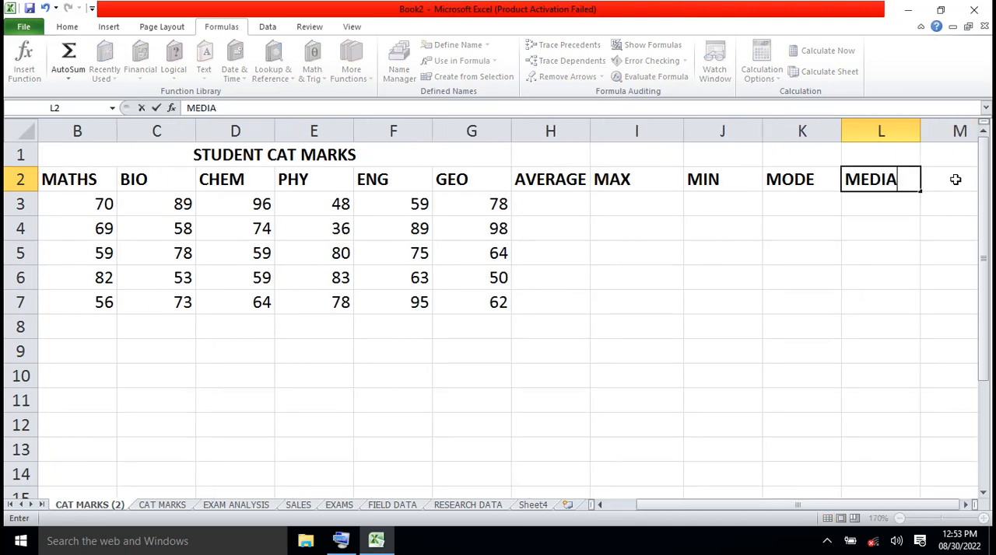
type("N")
- Insert the Statistical AVERAGE function into H3 and move its arguments dialog below the first rows of marks
left_click(560, 209)
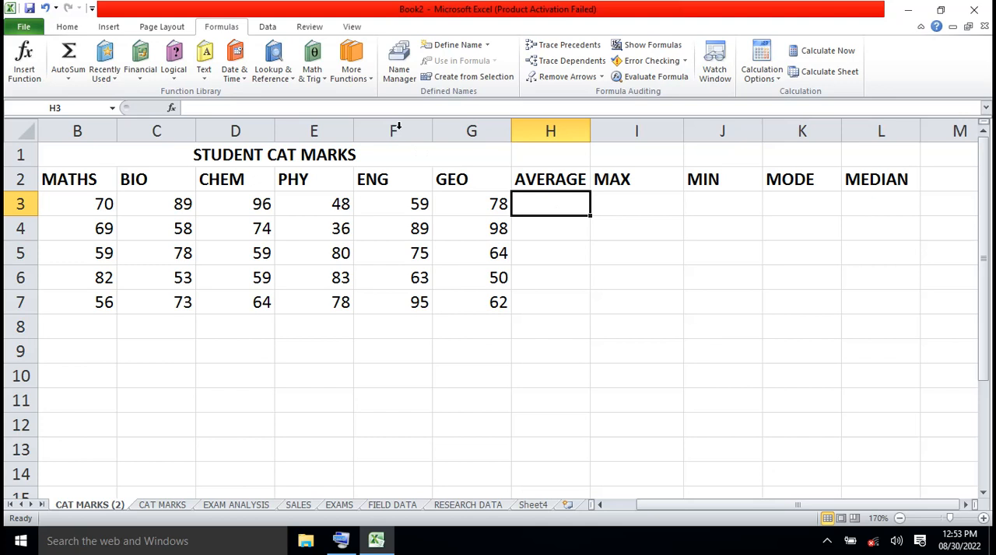
left_click(370, 82)
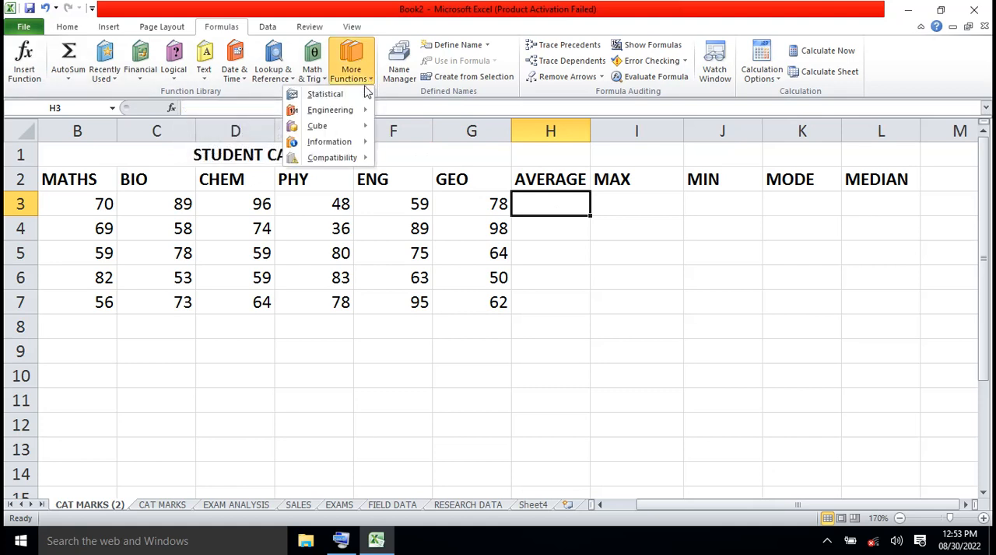
mouse_move(360, 95)
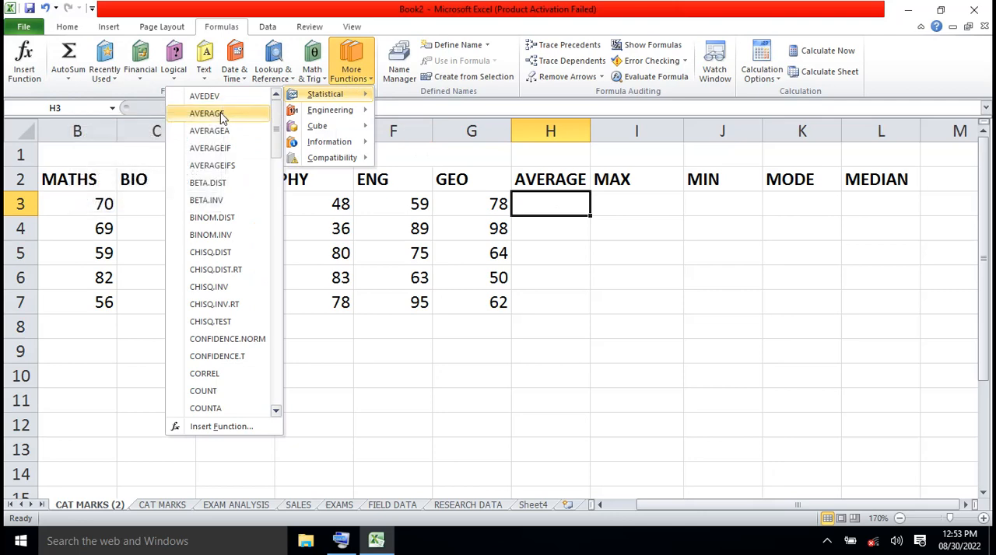
left_click(206, 113)
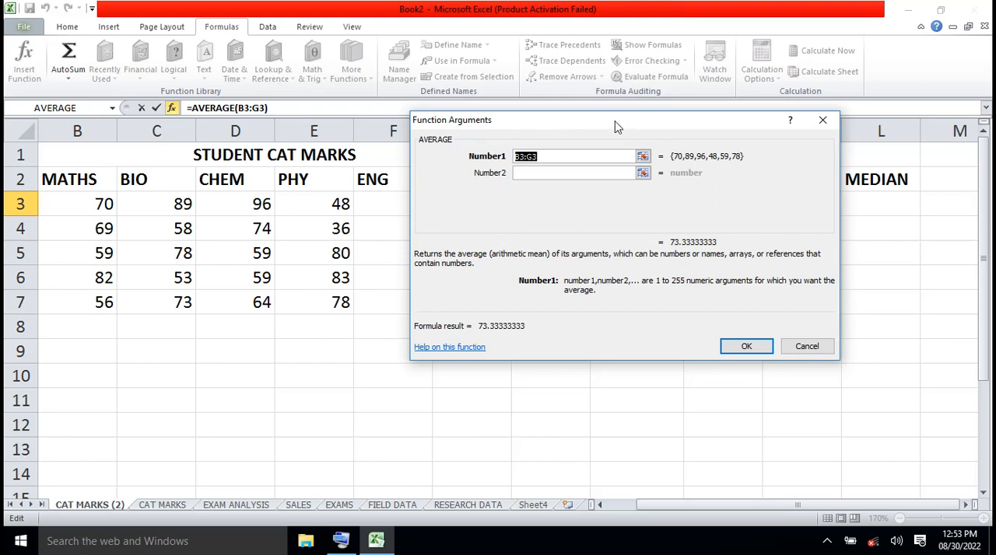
left_click_drag(614, 127, 407, 254)
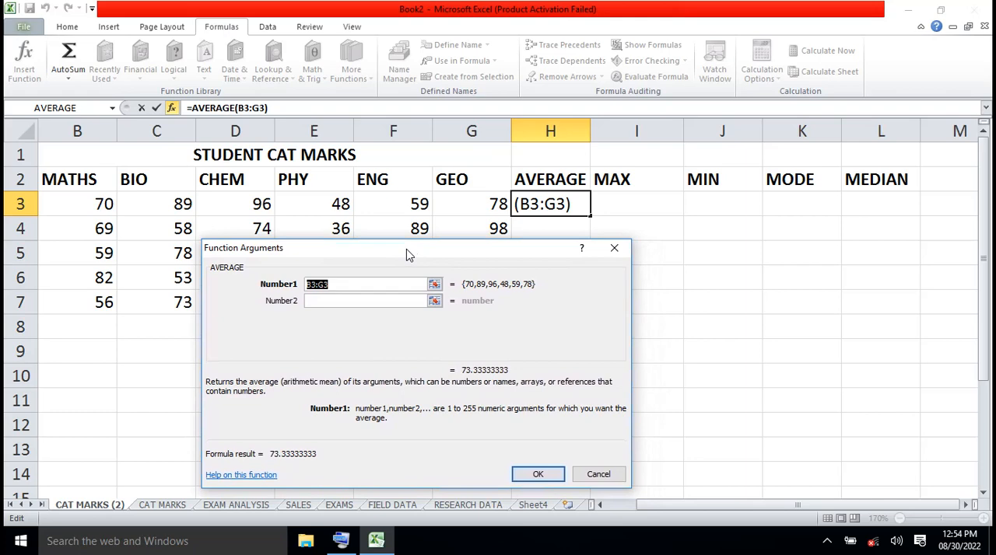
- Clear AVERAGE's Number1 argument, reselect B3:G3 as its range, and confirm the function in H3
left_click(377, 281)
key("BackSpace")
key("BackSpace")
key("BackSpace")
key("BackSpace")
key("BackSpace")
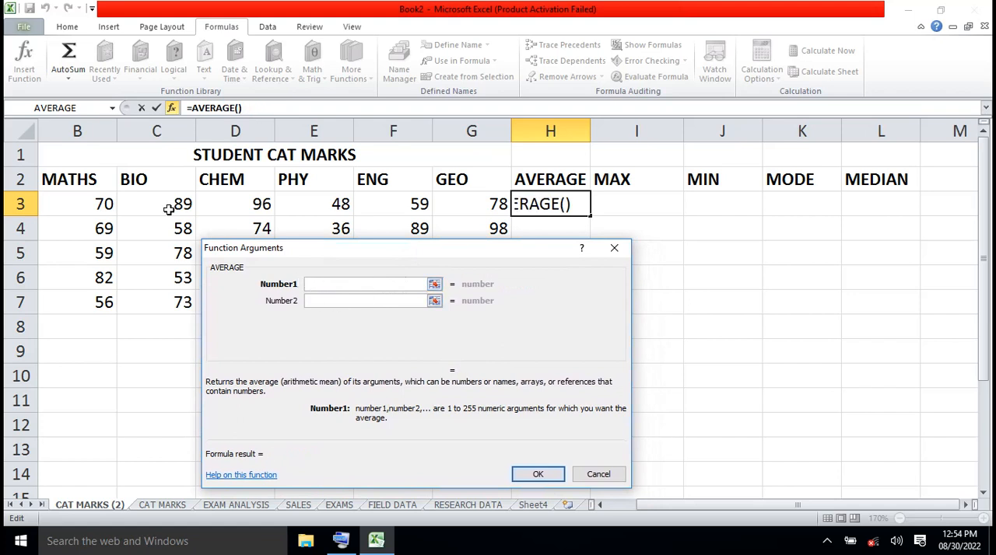
left_click_drag(101, 203, 456, 199)
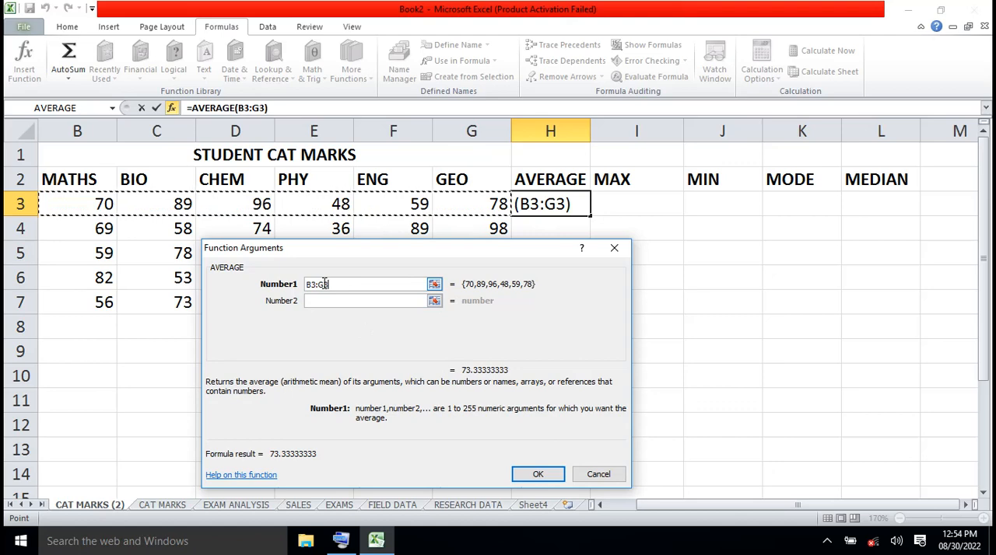
left_click(538, 474)
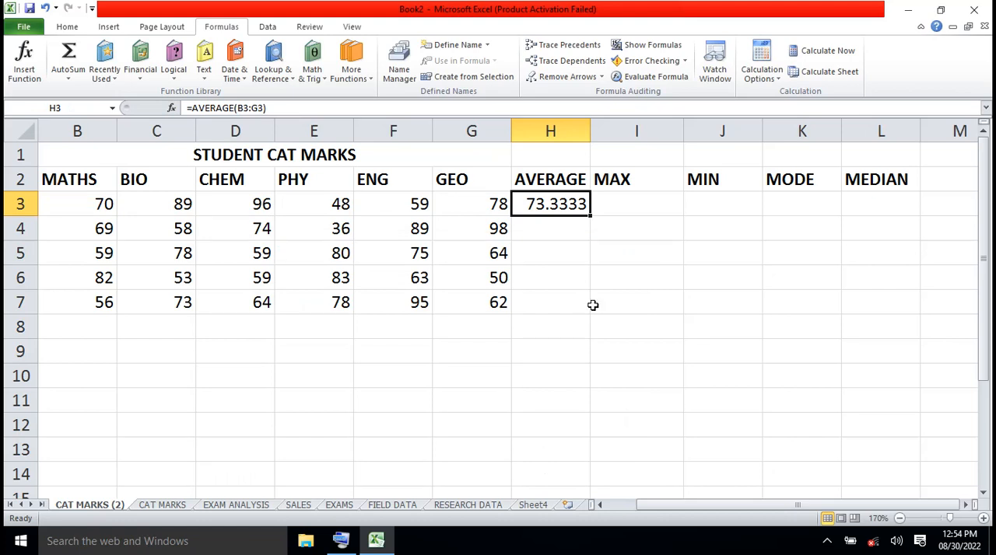
- Insert the Statistical AVERAGE function into H4 with Number1 set to B4:G4
left_click(540, 231)
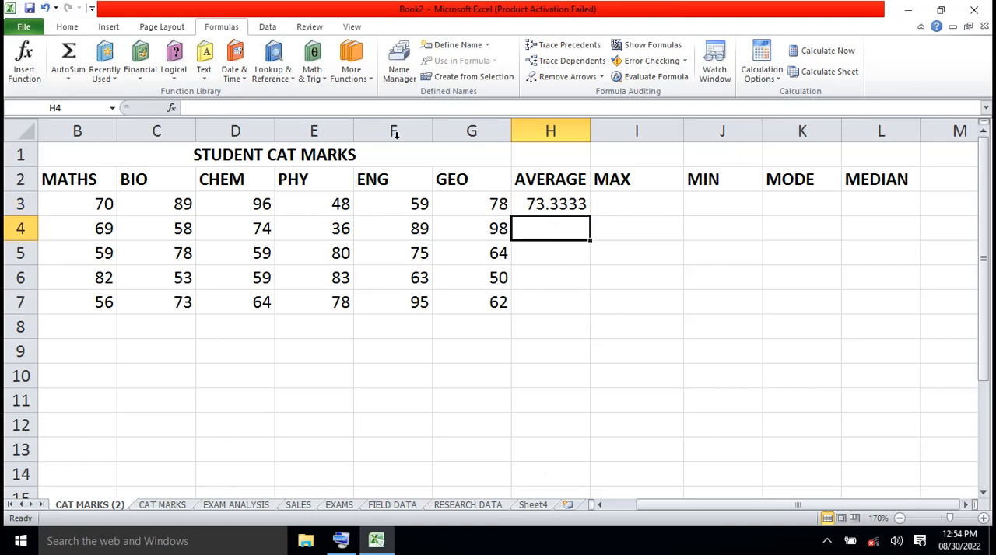
left_click(372, 87)
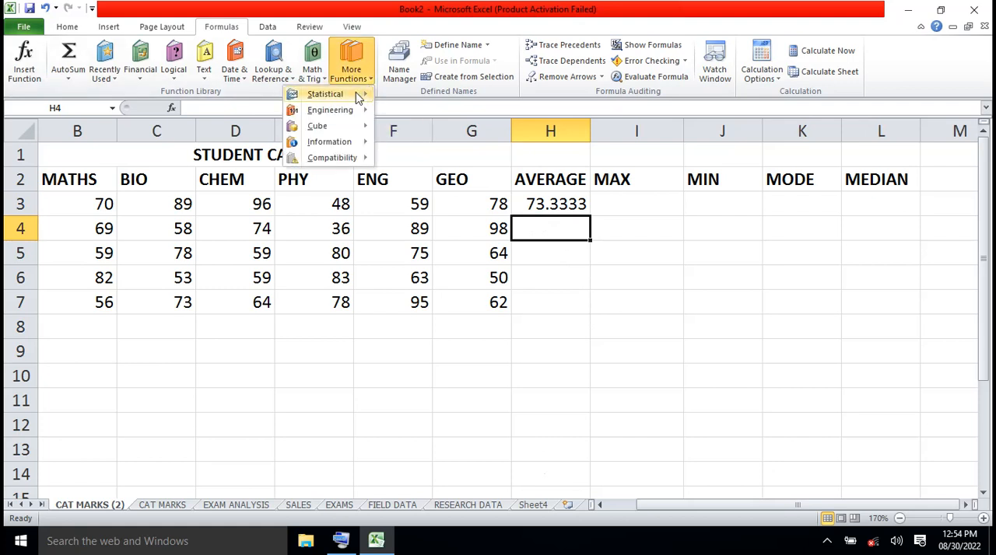
mouse_move(339, 99)
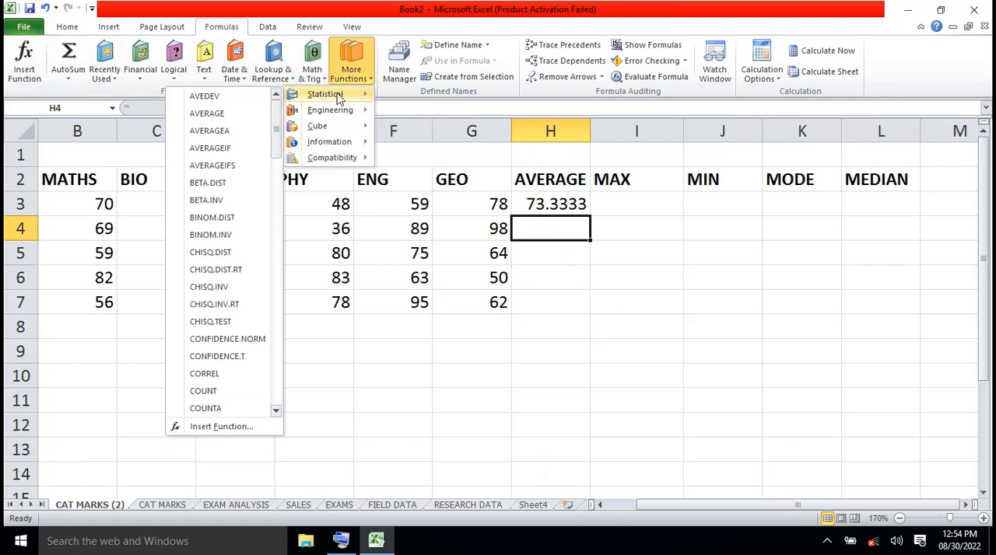
left_click(218, 116)
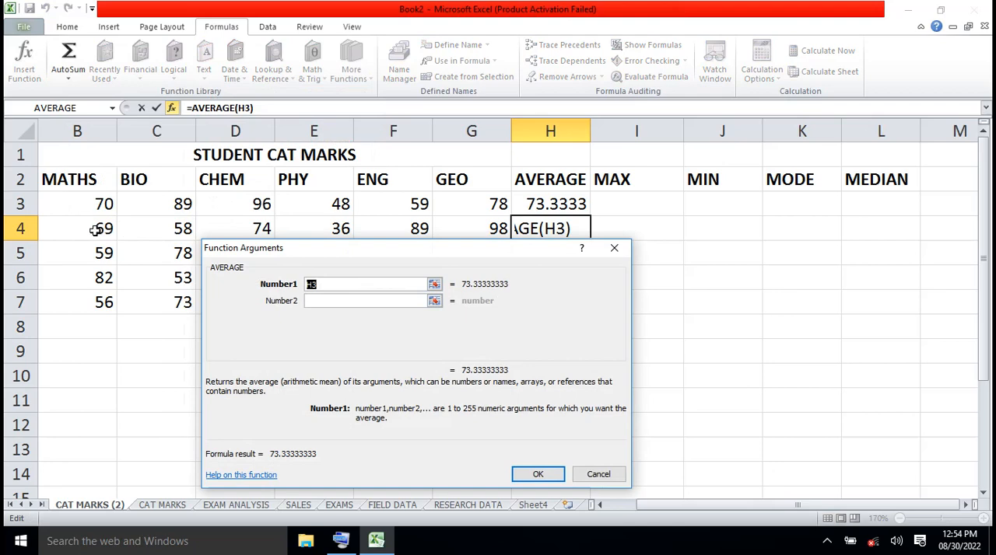
left_click_drag(94, 229, 437, 231)
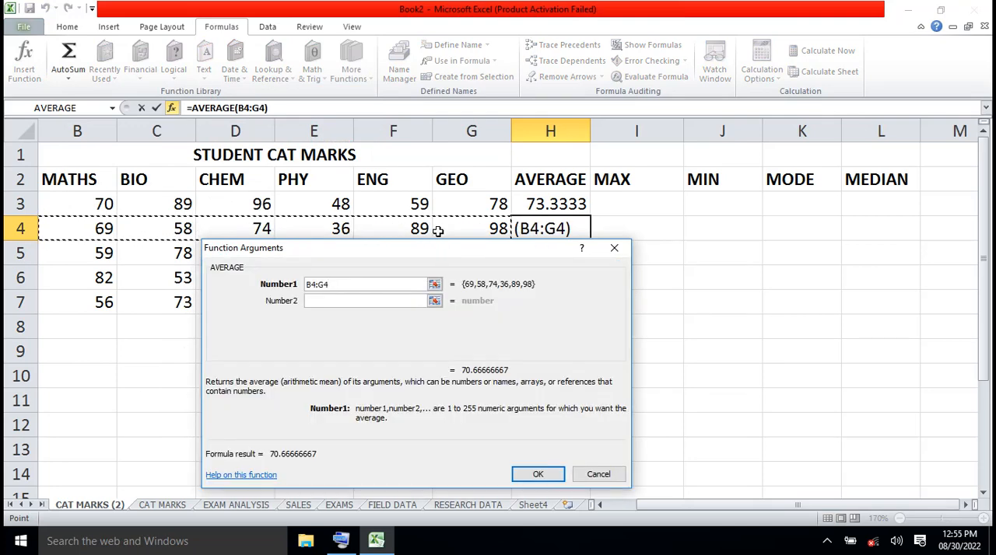
left_click(537, 473)
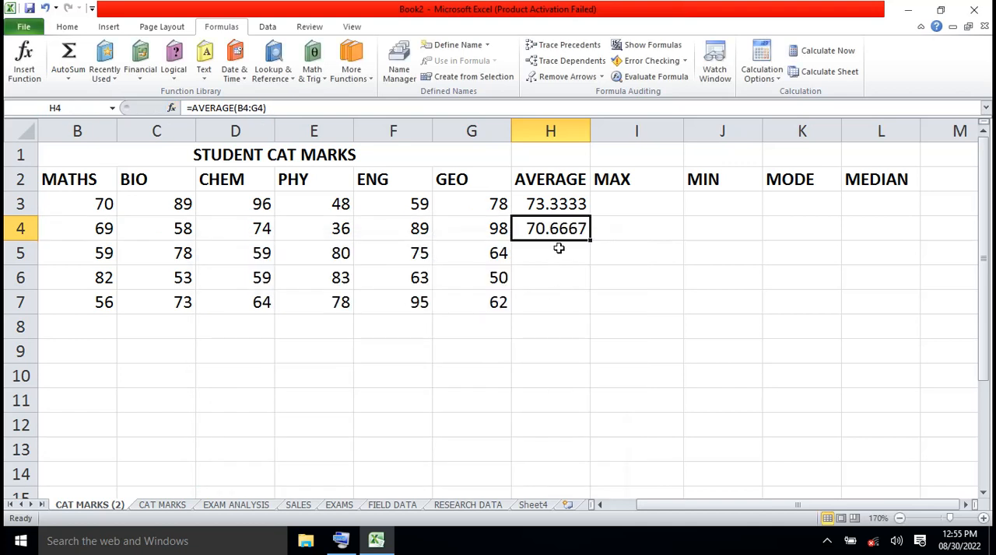
- Fill the AVERAGE formula from H4 down to H7 for the remaining students
left_click(599, 506)
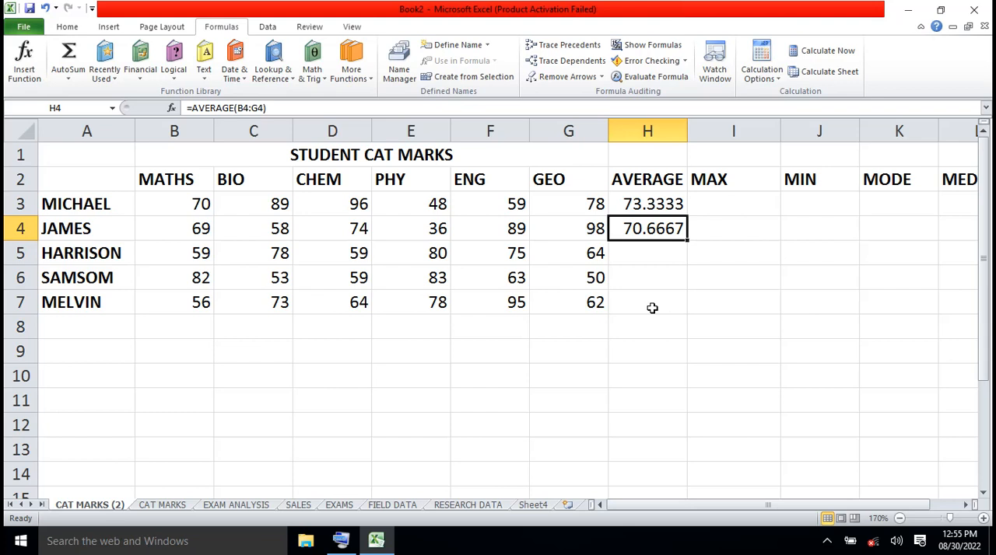
left_click(649, 254)
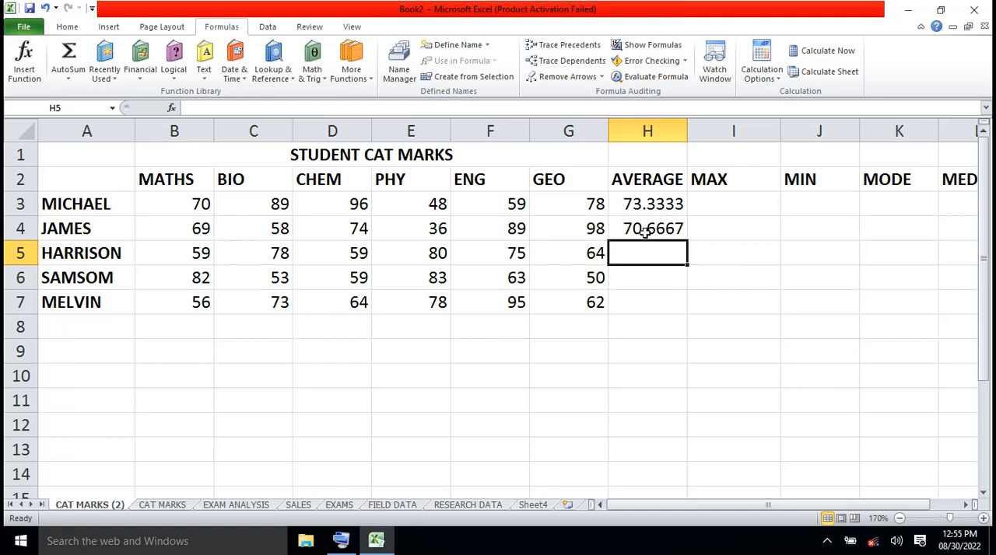
left_click(645, 232)
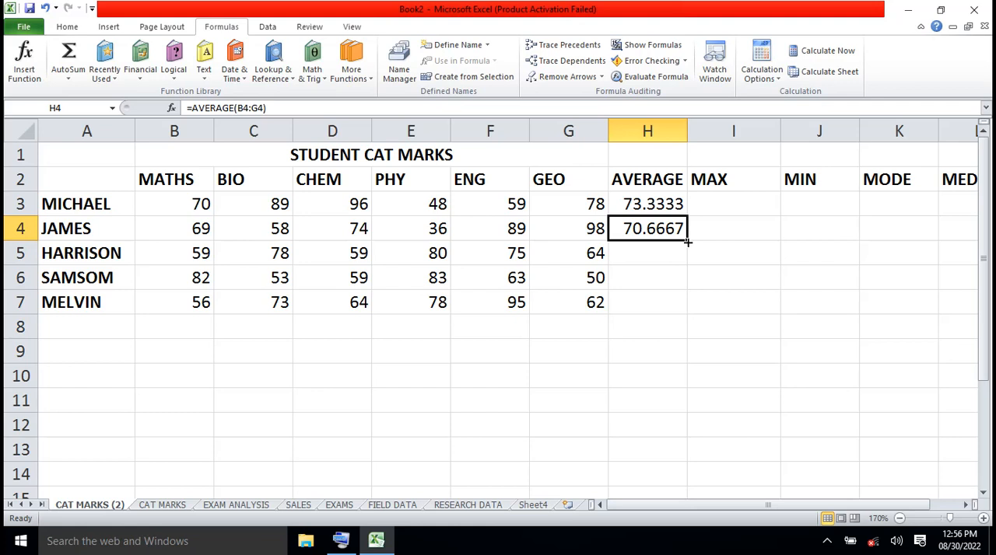
left_click_drag(687, 243, 686, 305)
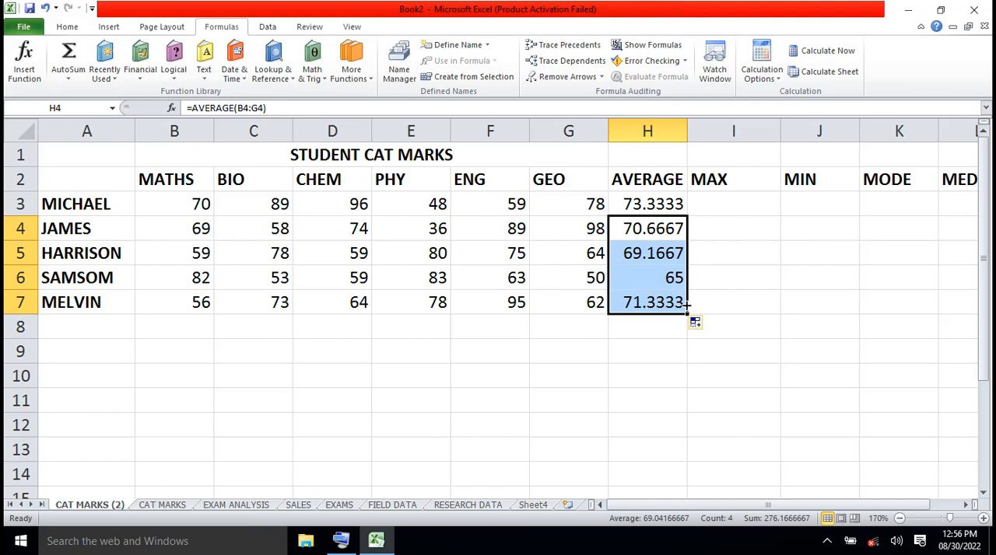
- Insert the Statistical MAX function into I3 with B3:G3 as its Number1 range
left_click(734, 207)
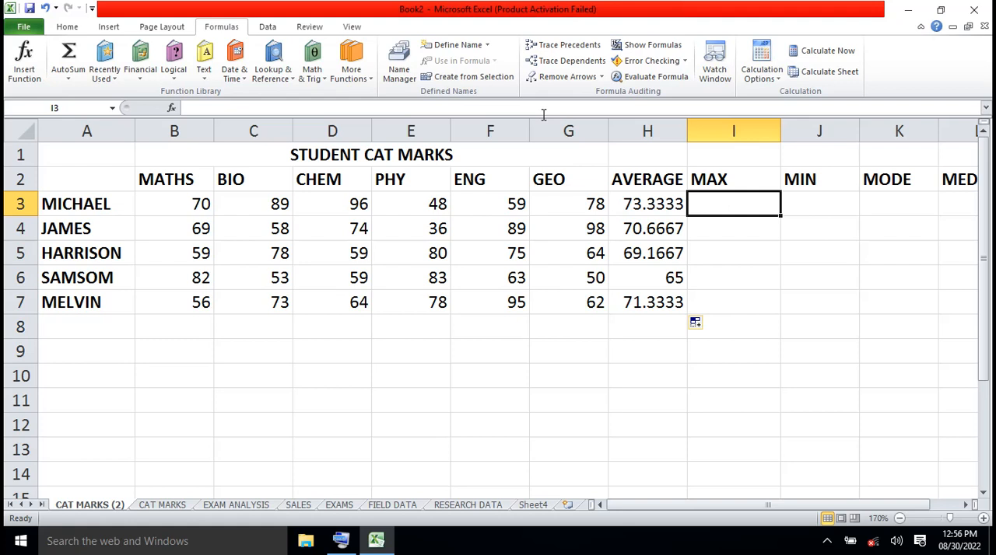
left_click(370, 80)
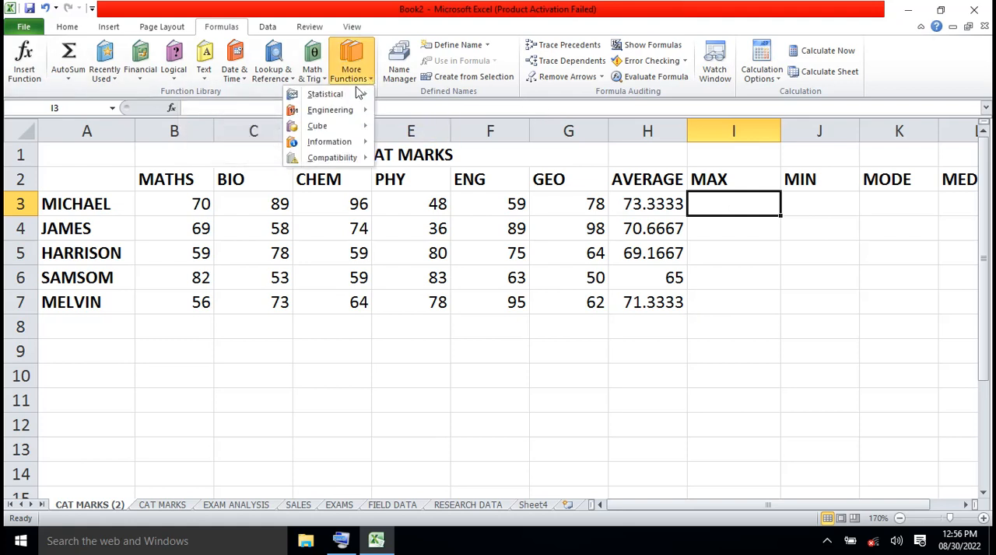
mouse_move(347, 95)
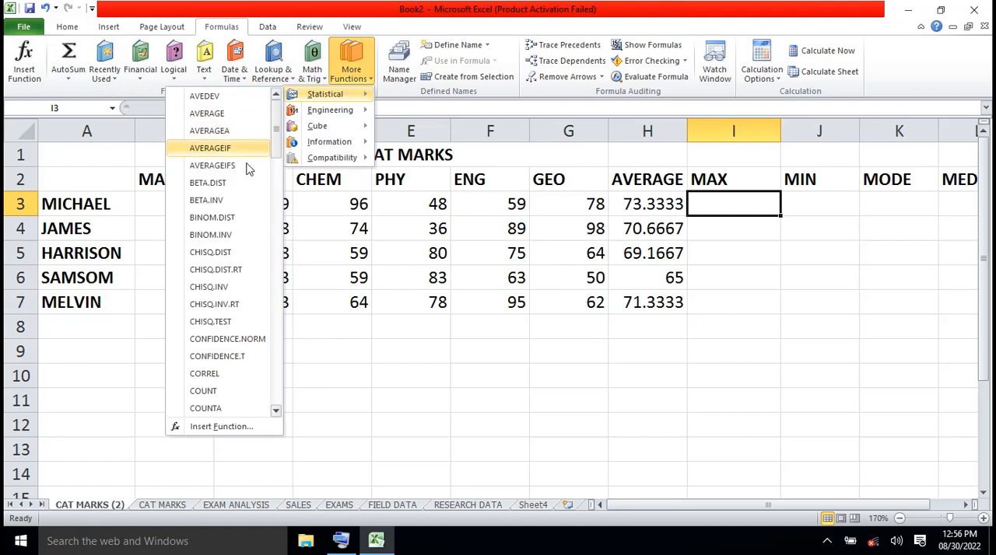
scroll(273, 176, "down", 5)
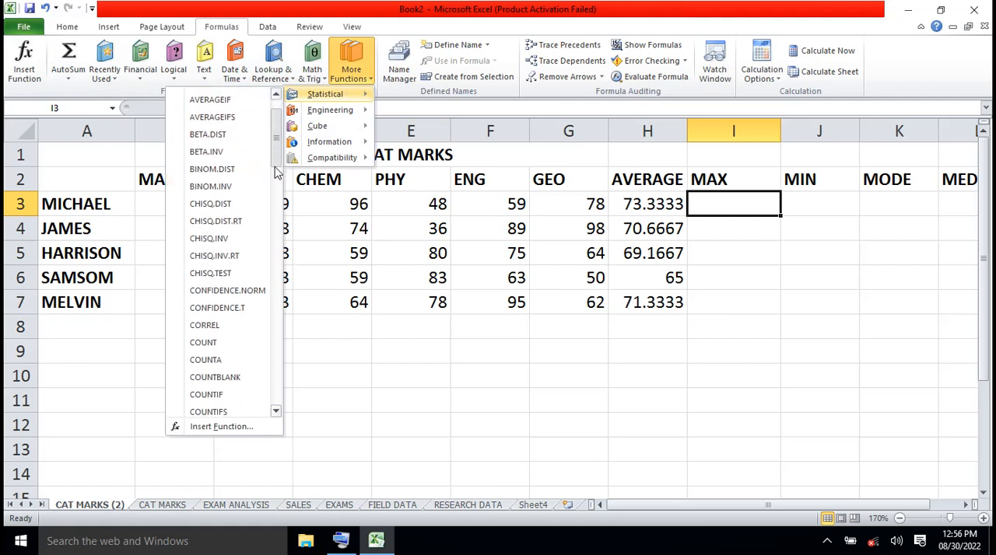
left_click_drag(278, 181, 281, 302)
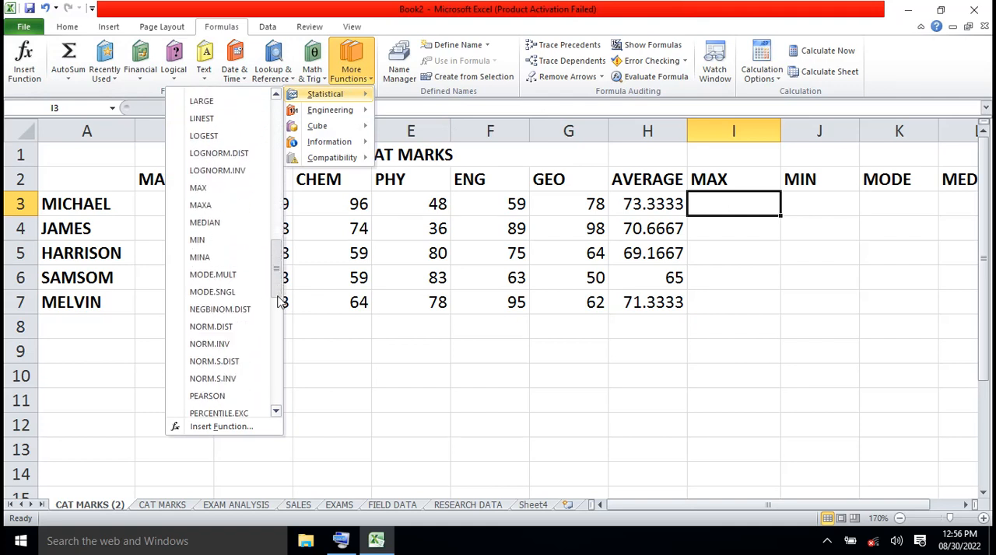
left_click(207, 191)
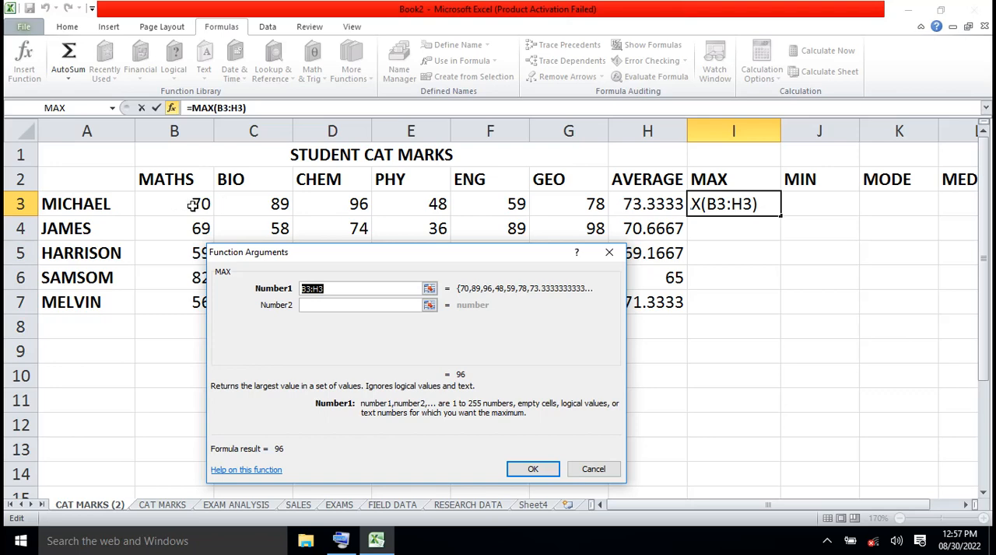
left_click(159, 203)
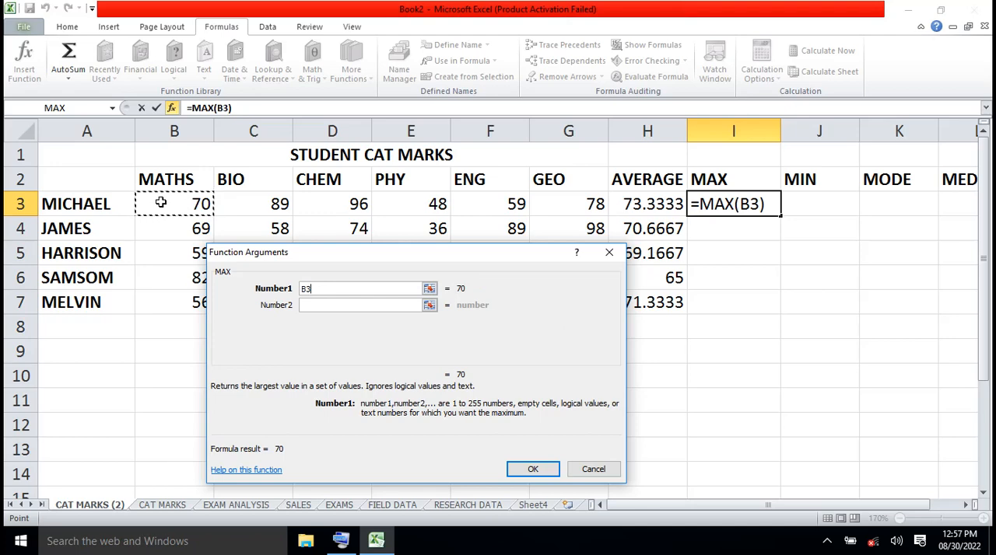
left_click_drag(161, 203, 600, 203)
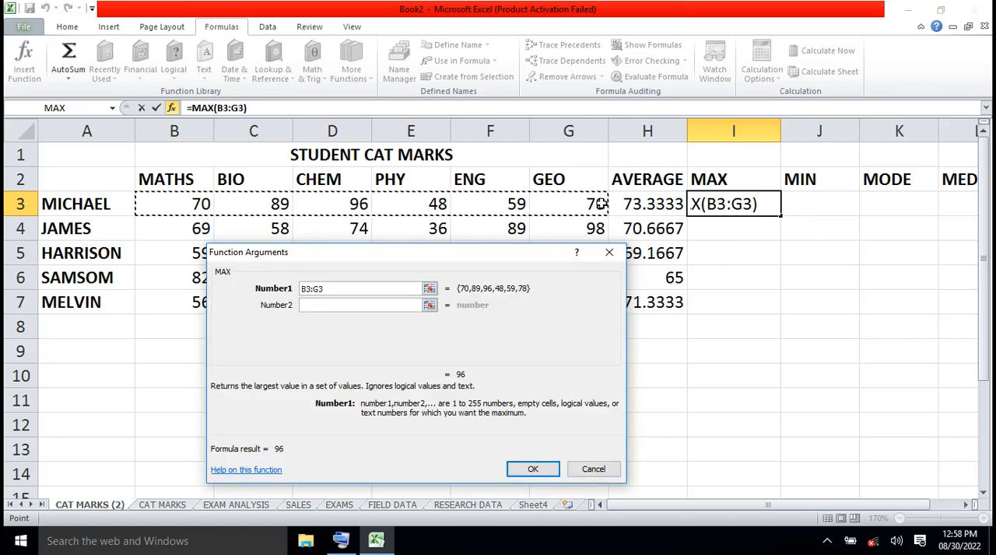
left_click(545, 469)
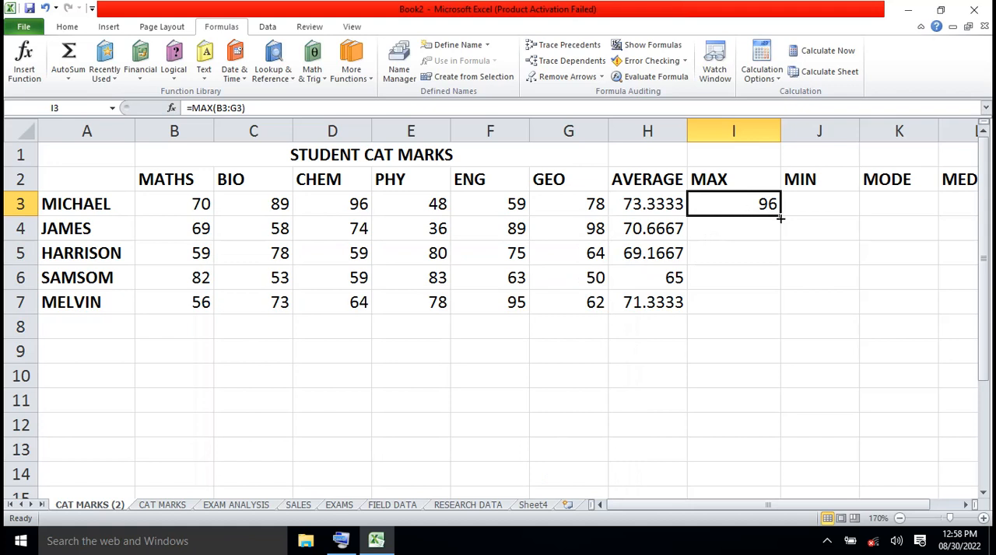
- Fill the MAX formula from I3 down to I7 and check the copied formulas in I5, I6 and I7
left_click_drag(780, 218, 783, 312)
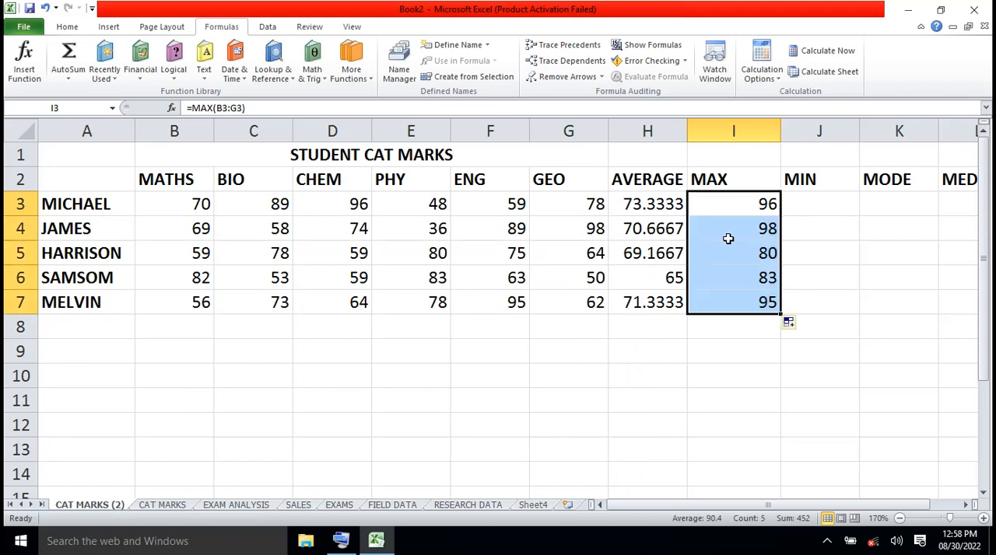
left_click(737, 255)
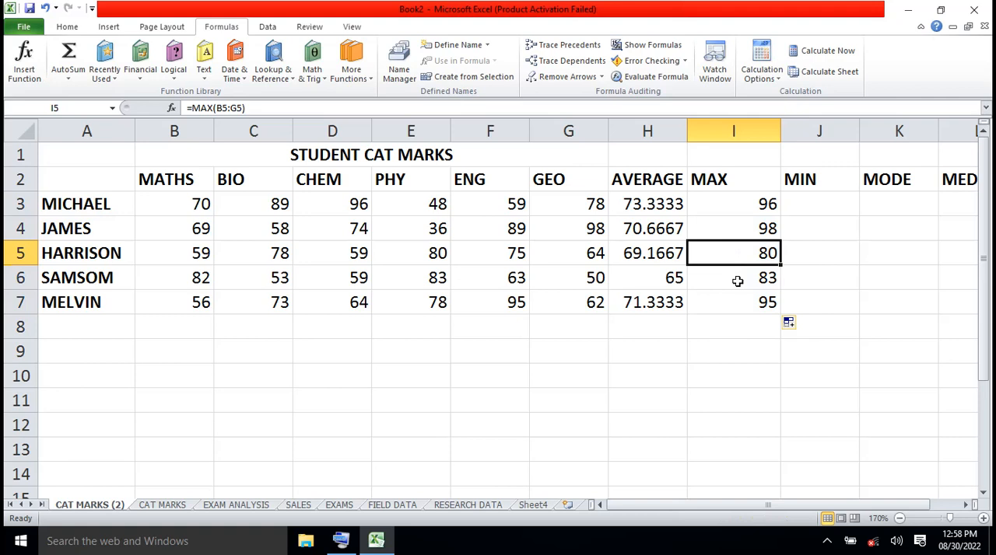
left_click(738, 281)
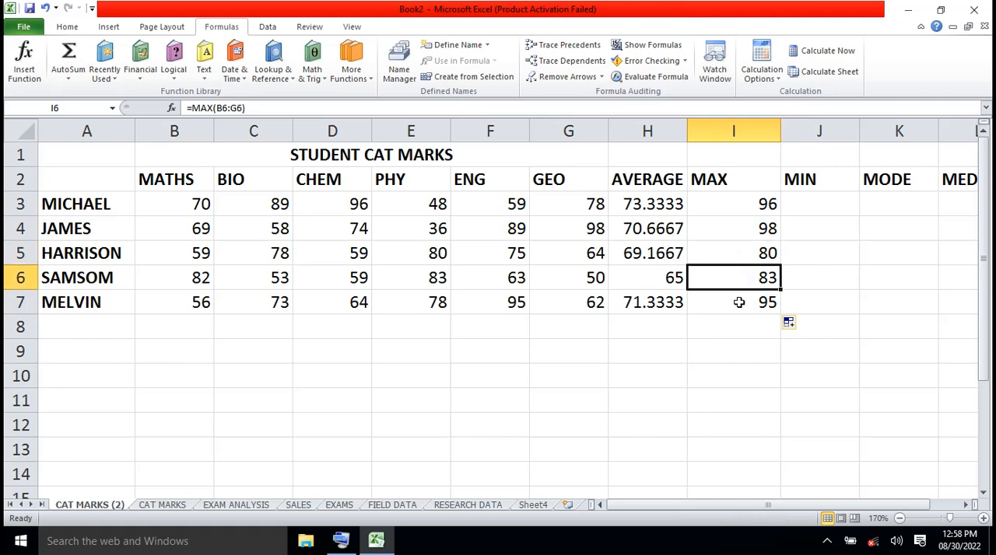
left_click(738, 303)
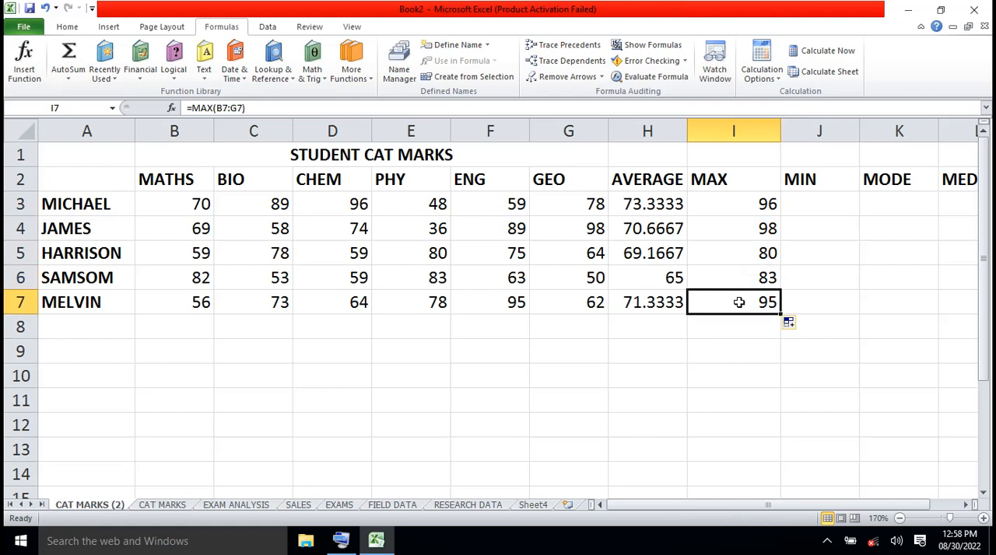
- Insert the Statistical MIN function into J3 with Number1 set to B3:G3, moving its arguments dialog slightly lower
left_click(811, 202)
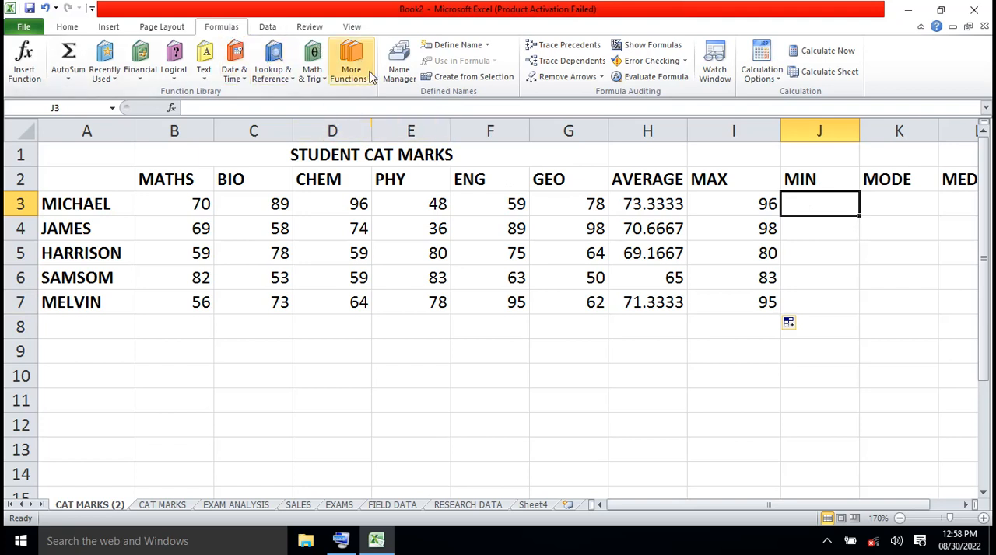
left_click(369, 79)
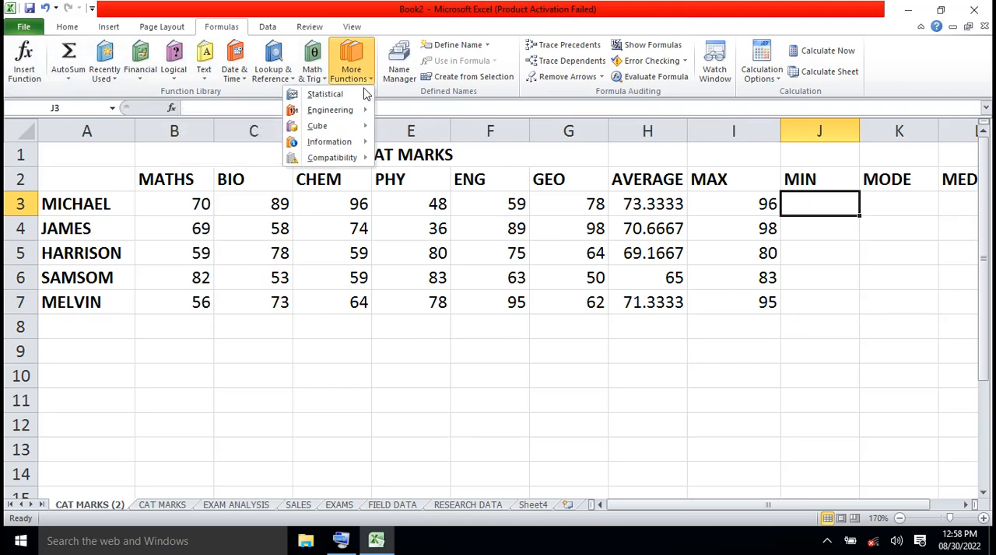
mouse_move(362, 97)
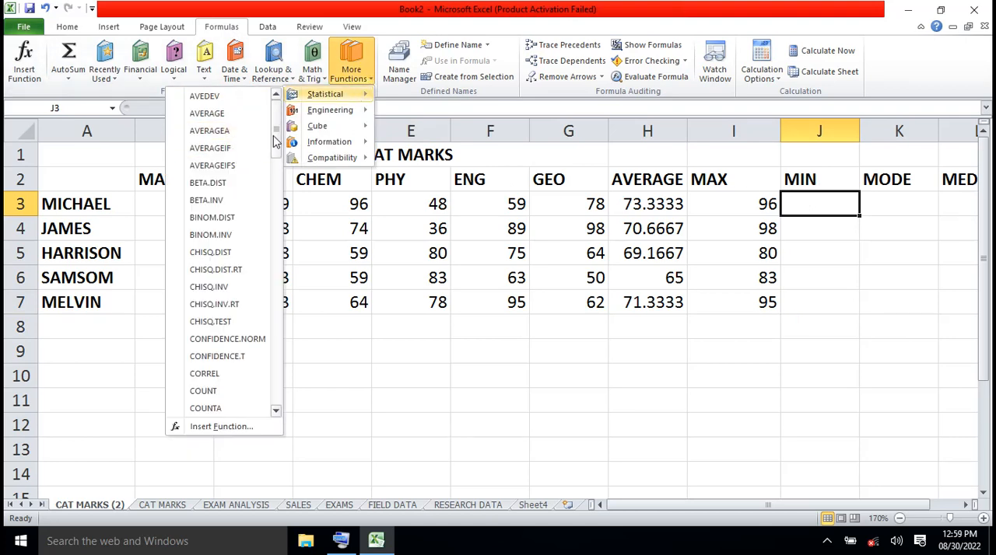
left_click_drag(274, 140, 279, 296)
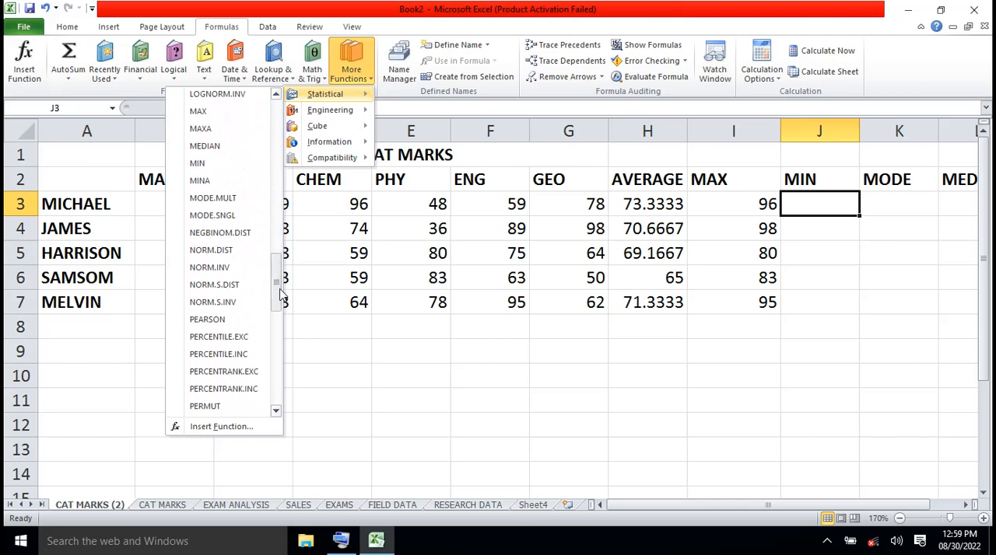
left_click(214, 164)
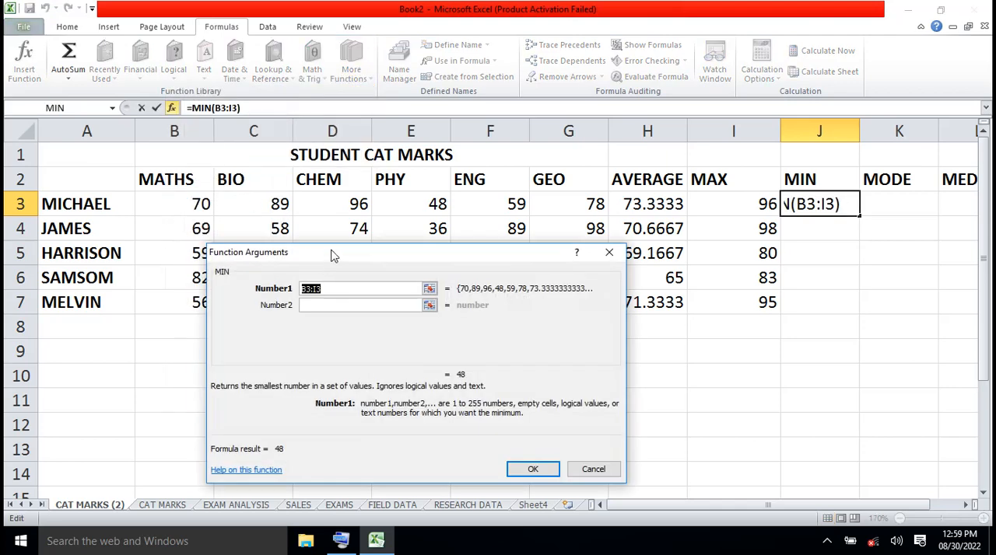
left_click_drag(333, 255, 333, 271)
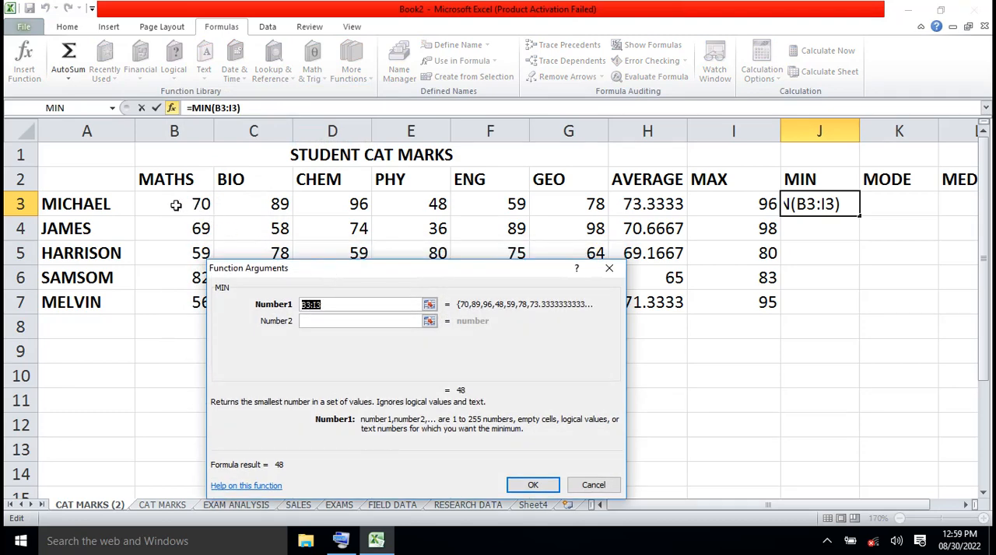
left_click_drag(175, 205, 554, 198)
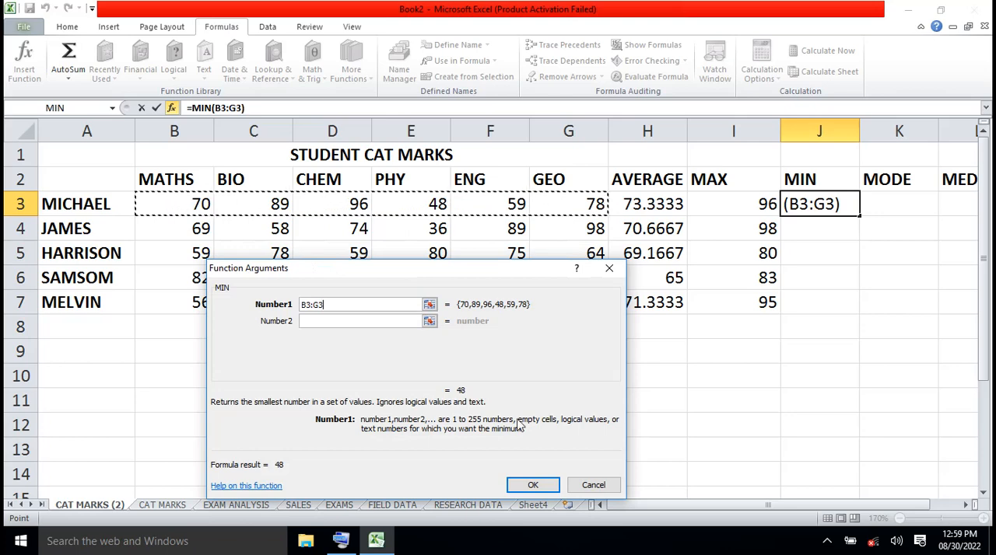
left_click(534, 483)
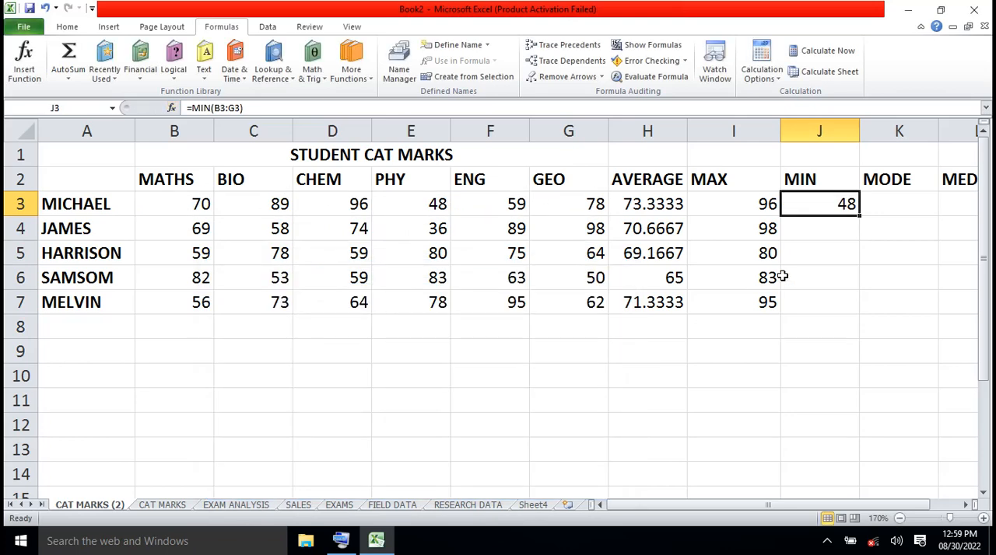
- Compare the I3 and J3 formulas, fill MIN from J3 down to J7, and check the copies in J4, J5 and J7
left_click(750, 203)
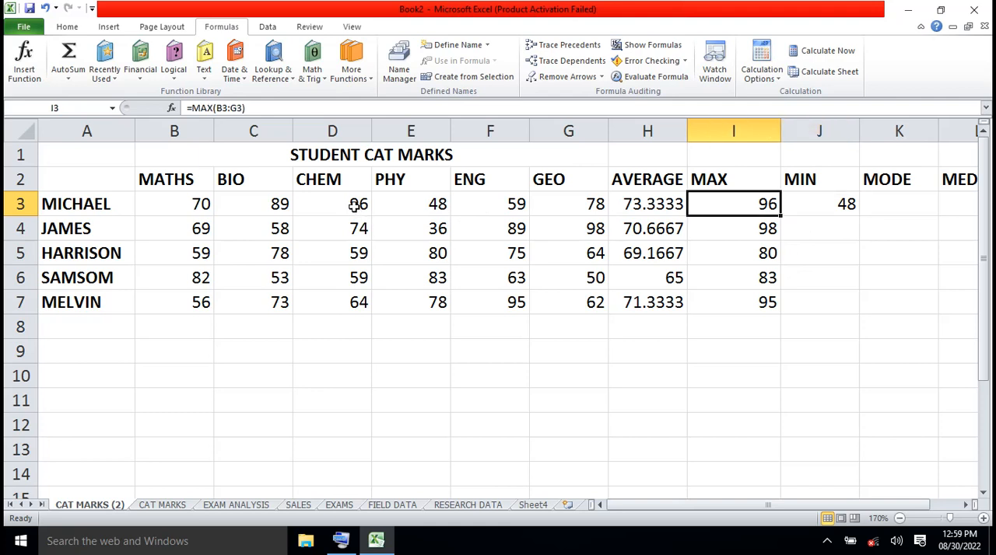
left_click(830, 204)
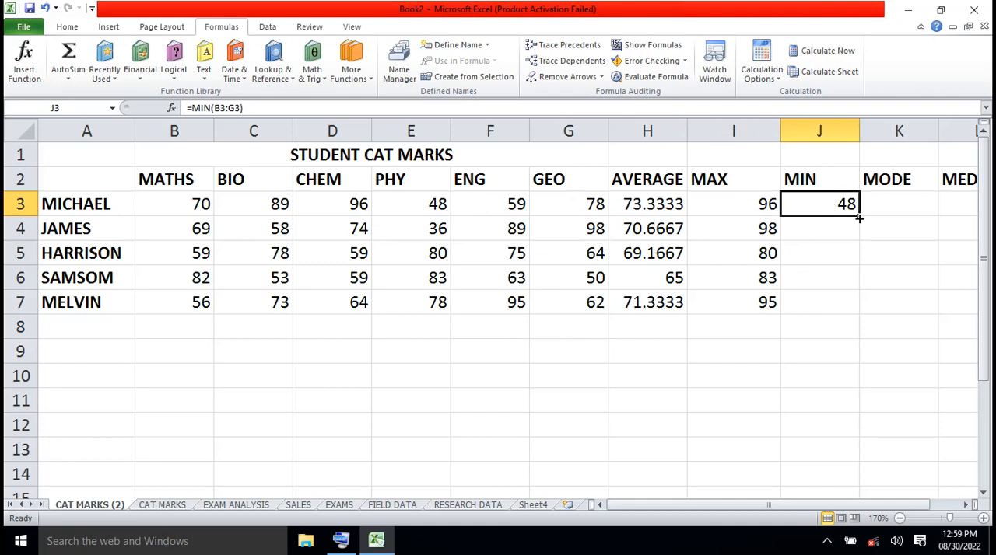
left_click_drag(858, 219, 864, 324)
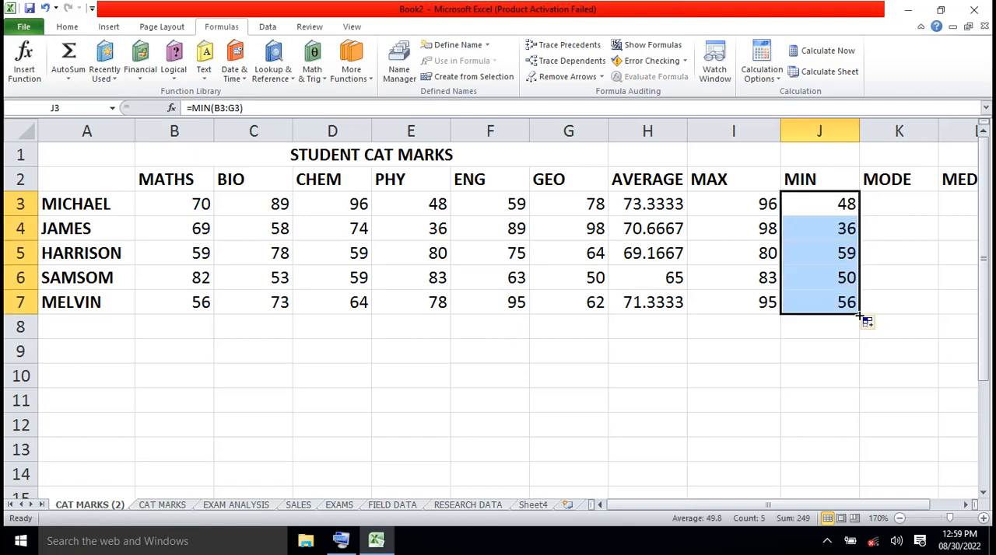
left_click(817, 229)
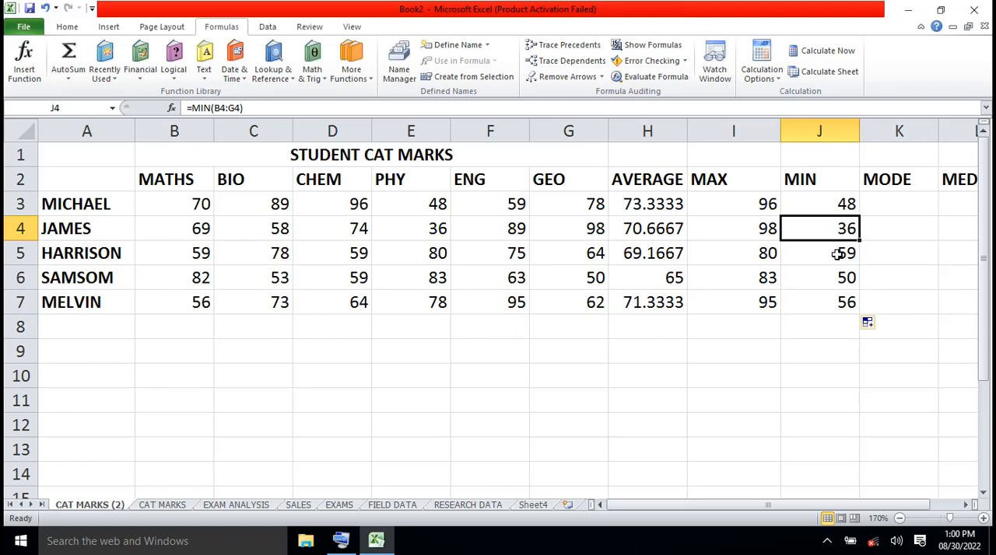
left_click(836, 254)
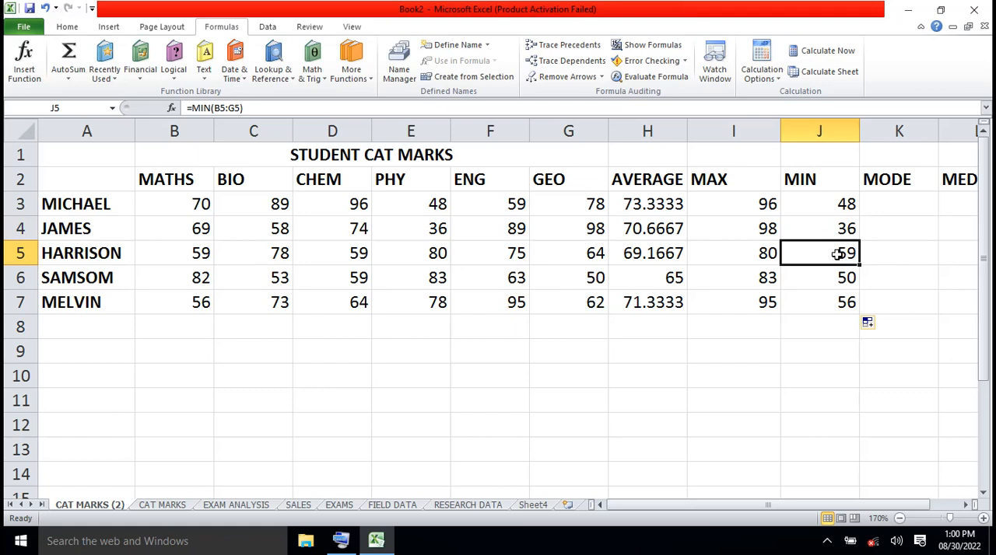
left_click(838, 305)
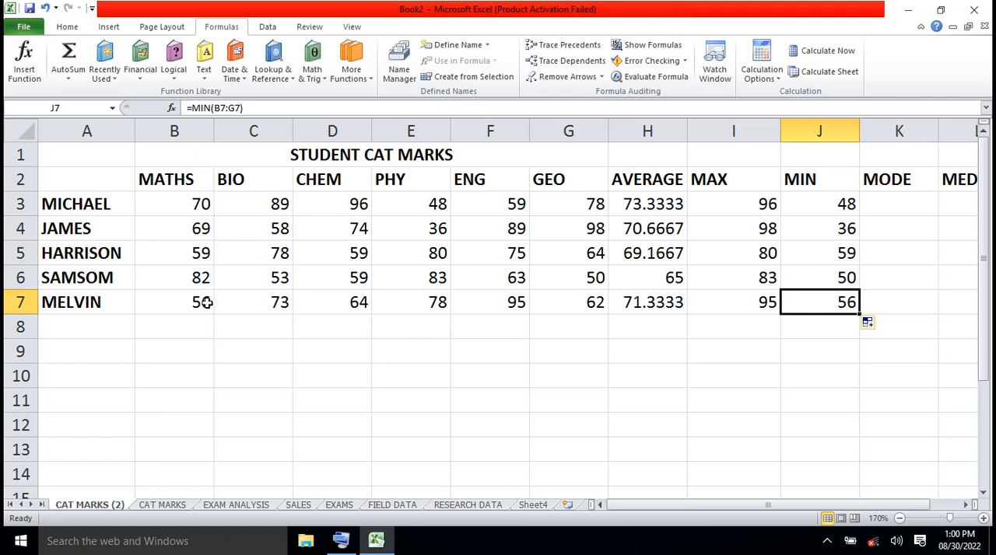
- Insert the Statistical MODE.SNGL function into K3 with Number1 set to B3:G3
left_click(900, 207)
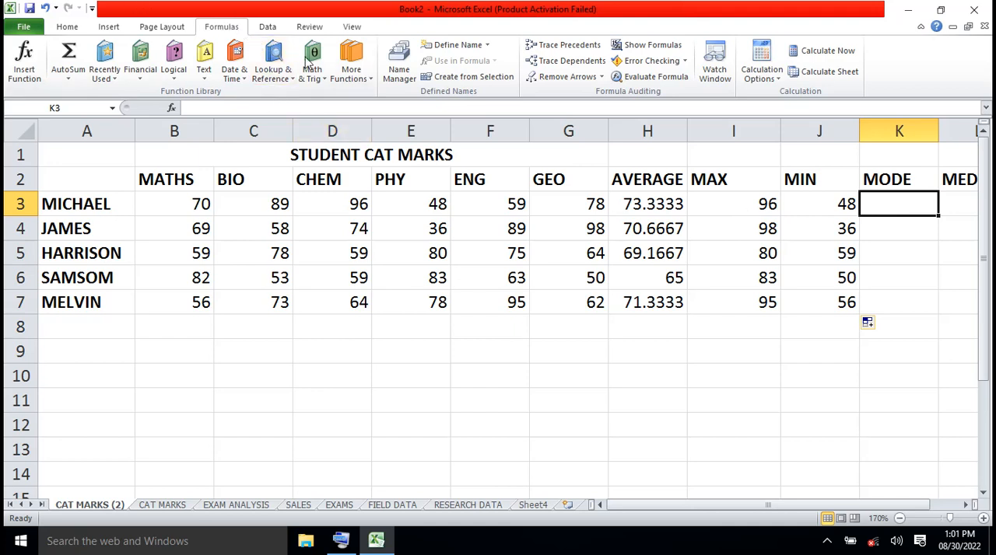
left_click(370, 81)
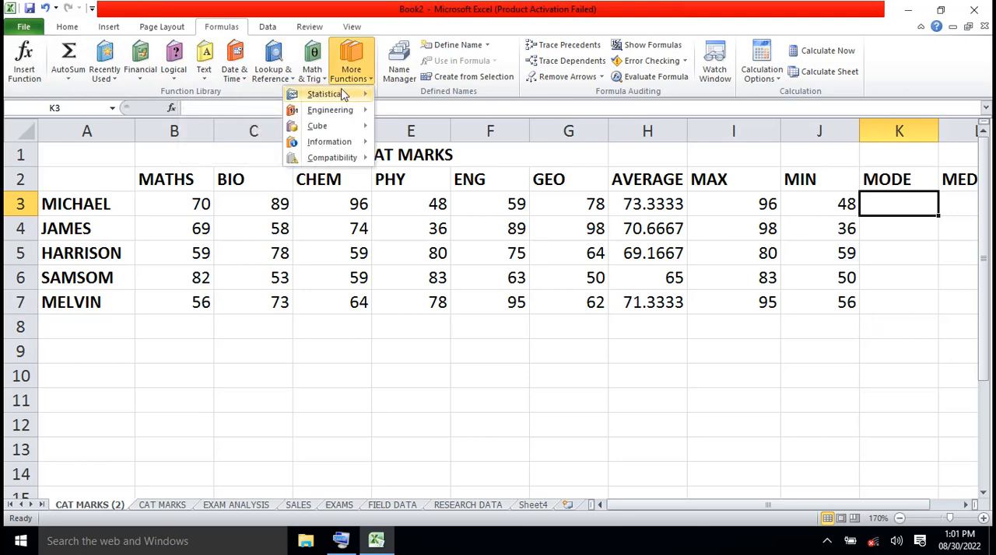
mouse_move(346, 95)
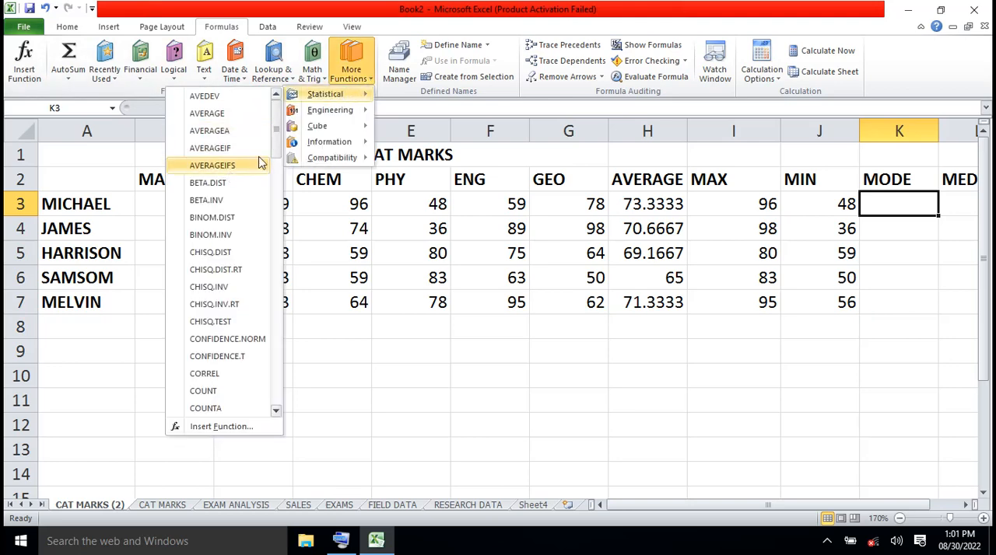
scroll(276, 156, "down", 2)
left_click_drag(276, 155, 279, 312)
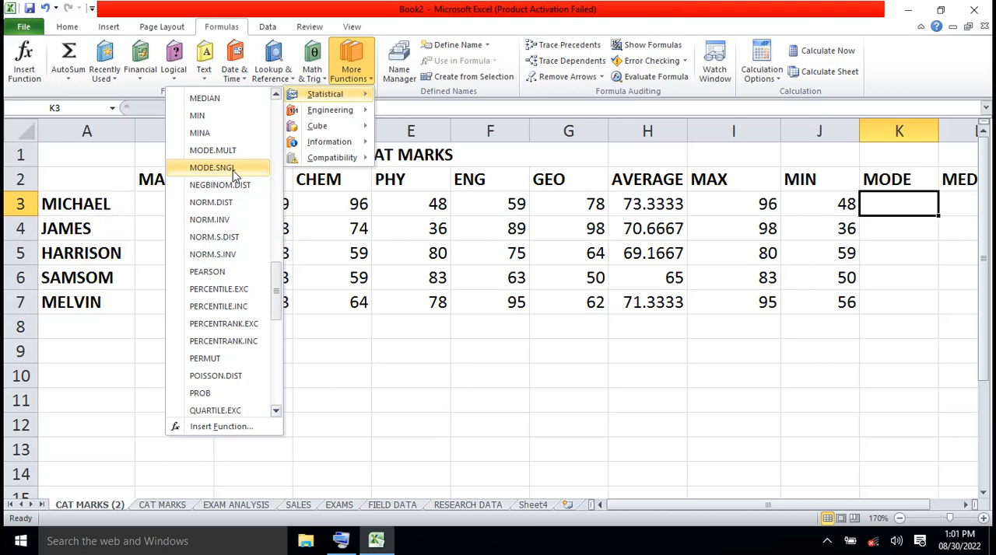
left_click(232, 170)
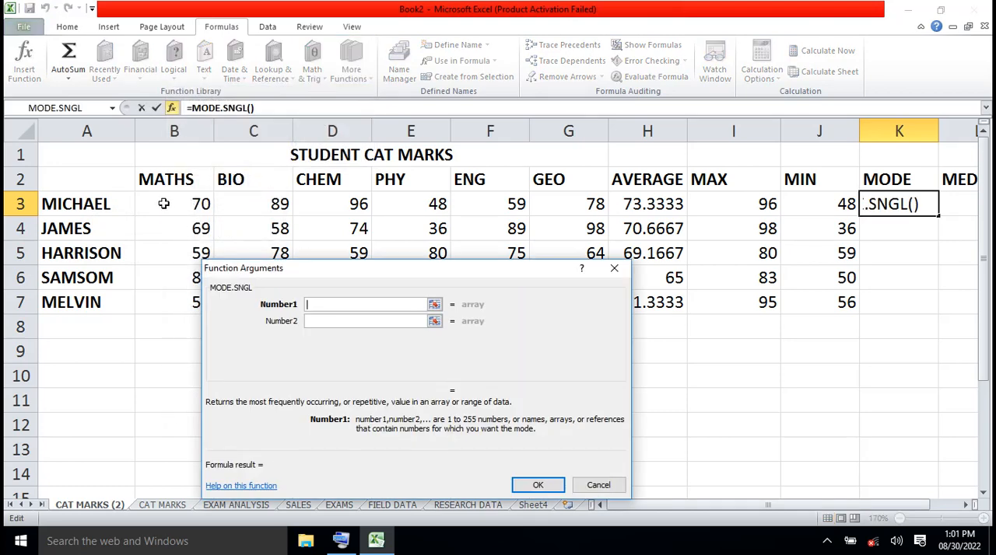
left_click_drag(163, 204, 539, 202)
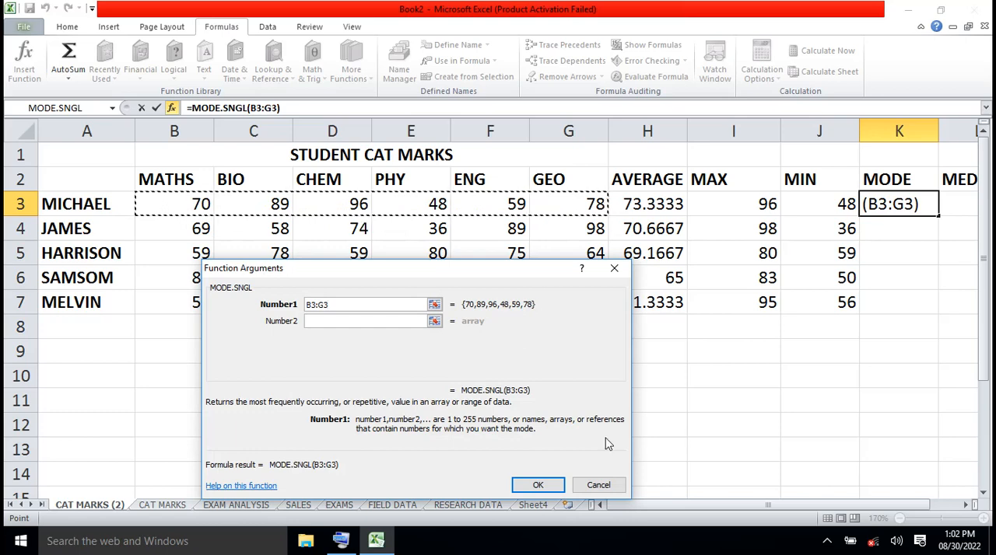
left_click(542, 487)
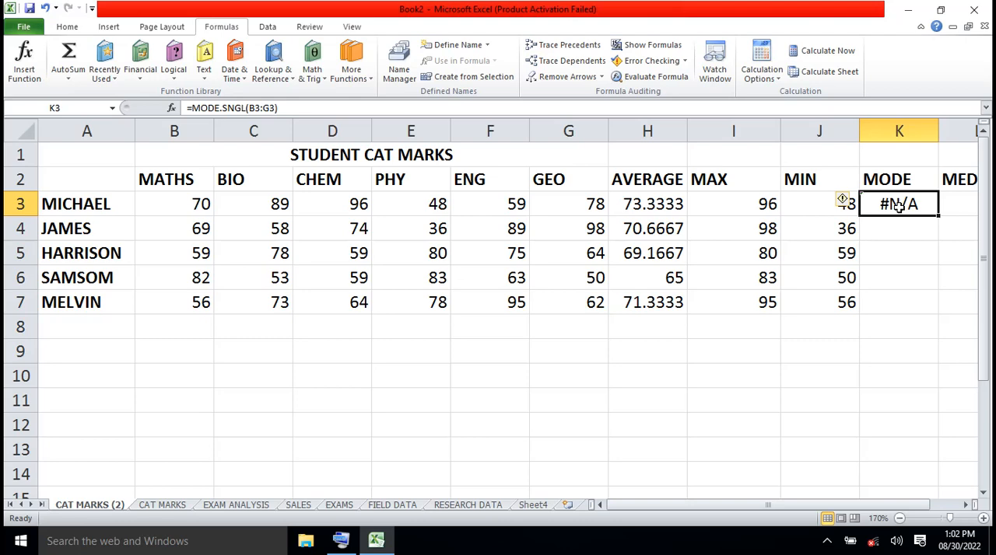
scroll(898, 205, "down", 1)
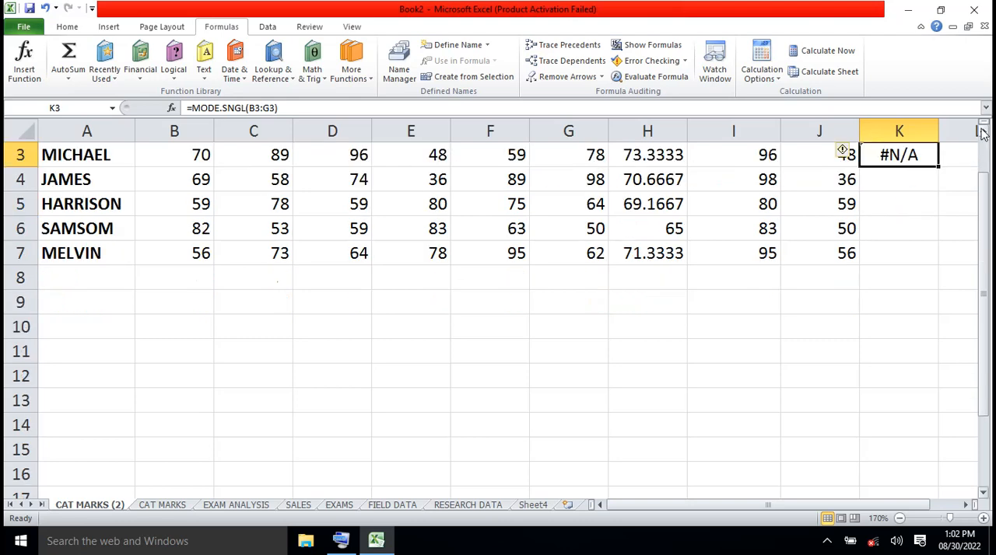
- Fill the MODE.SNGL formula from K3 down to K7 and check the copied formula in K5
scroll(982, 134, "up", 1)
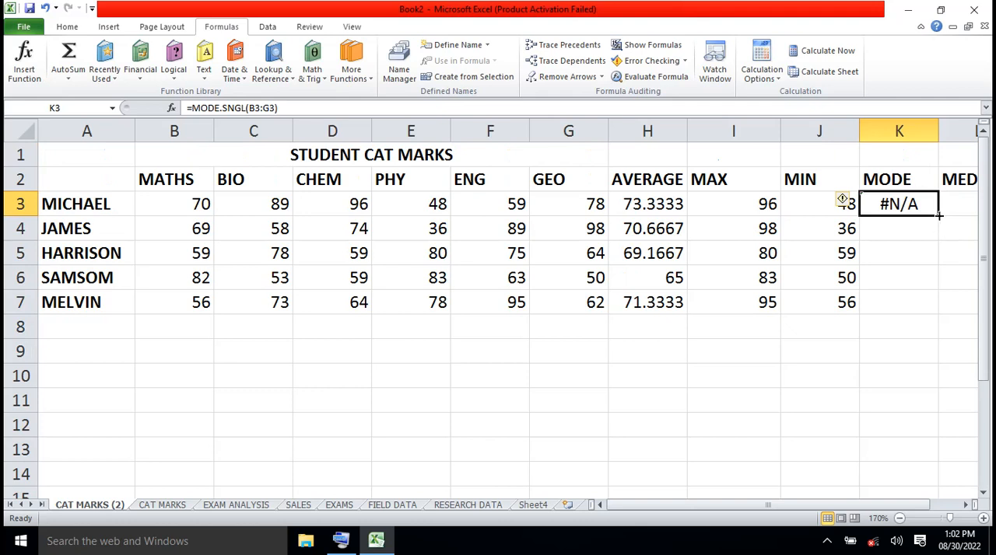
left_click_drag(938, 217, 944, 321)
left_click(941, 360)
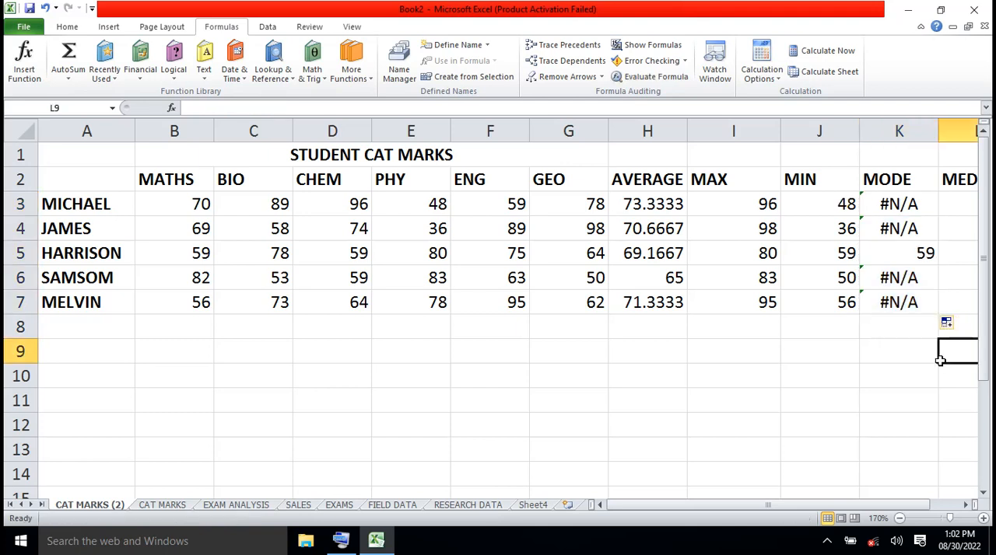
left_click(921, 260)
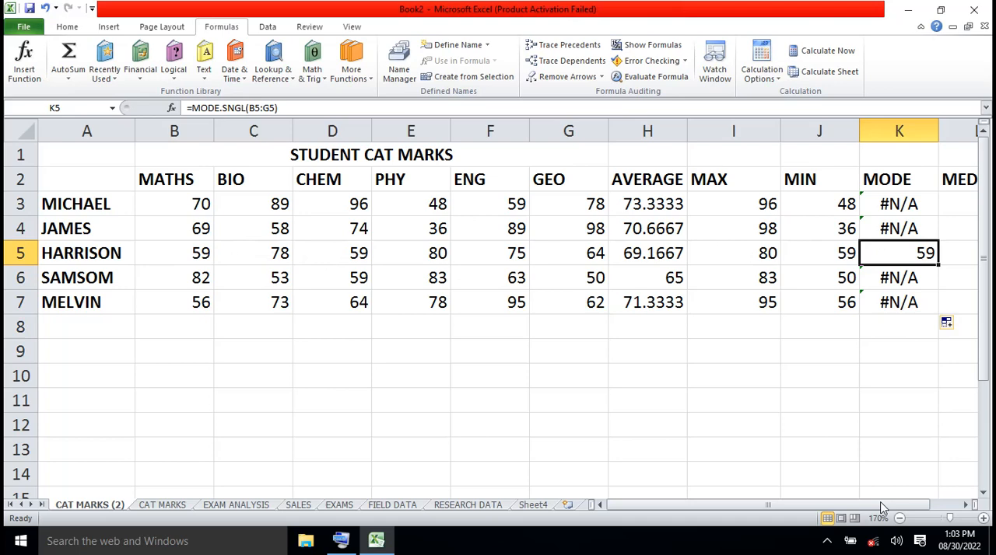
- Insert the Statistical MEDIAN function into L3 with Number1 set to B3:G3
left_click_drag(884, 507, 916, 507)
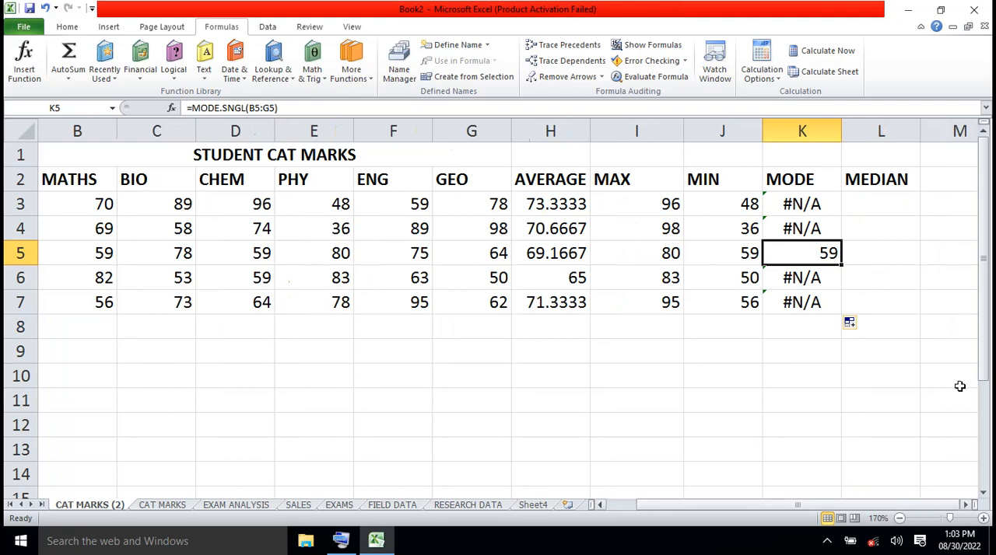
left_click(882, 208)
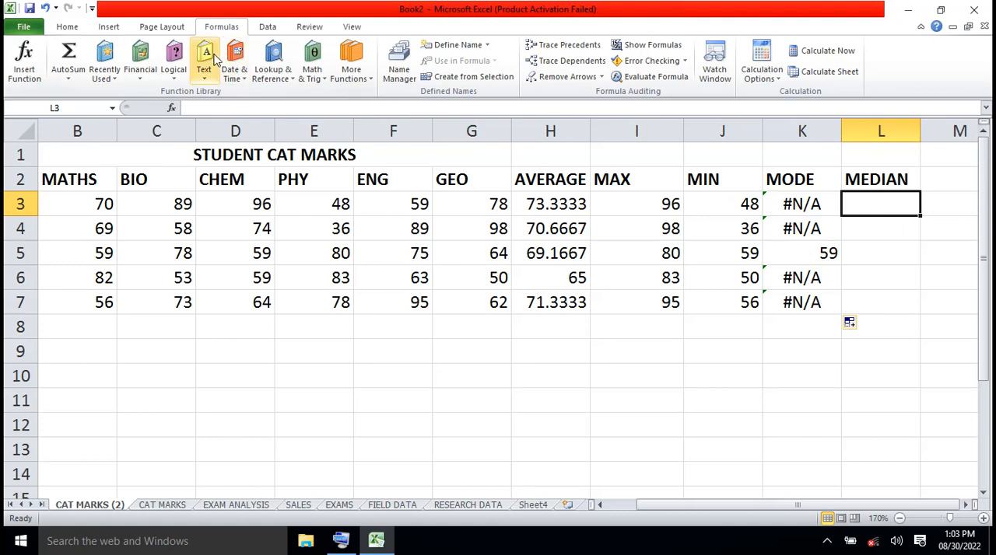
left_click(372, 81)
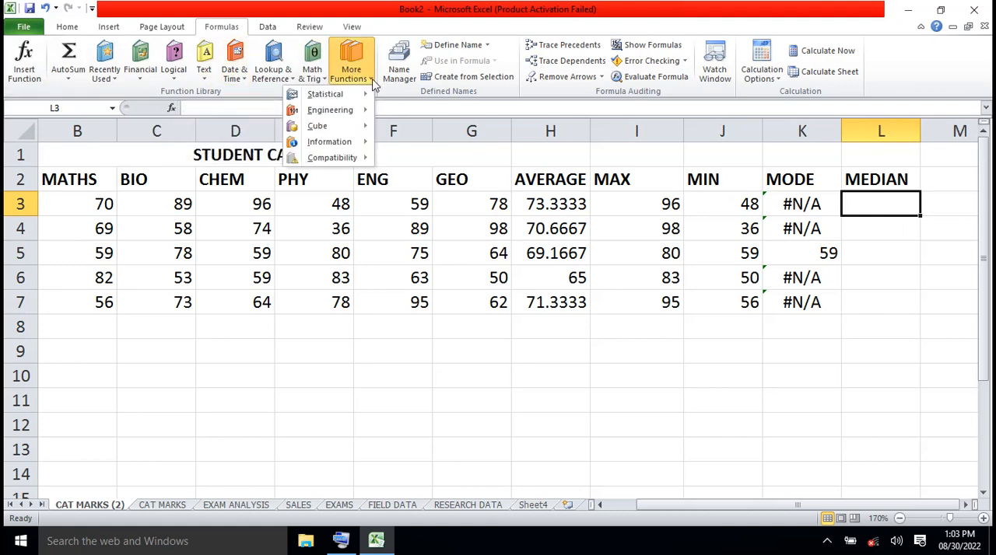
mouse_move(350, 95)
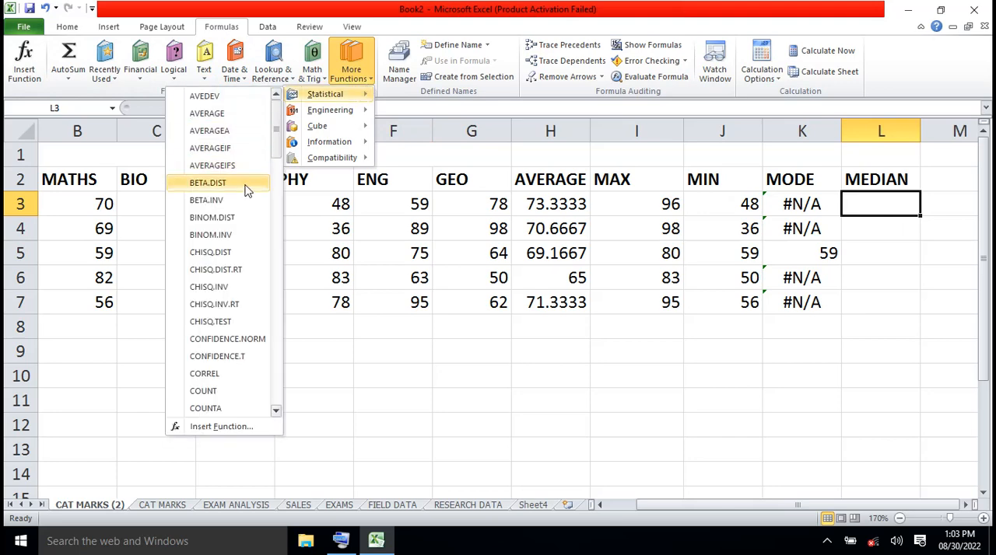
left_click_drag(273, 160, 274, 291)
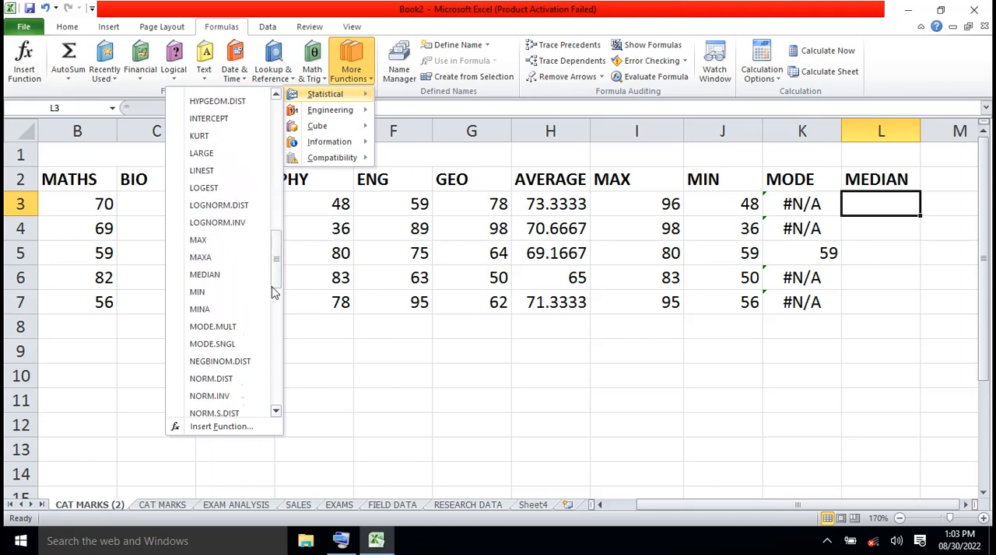
left_click(225, 280)
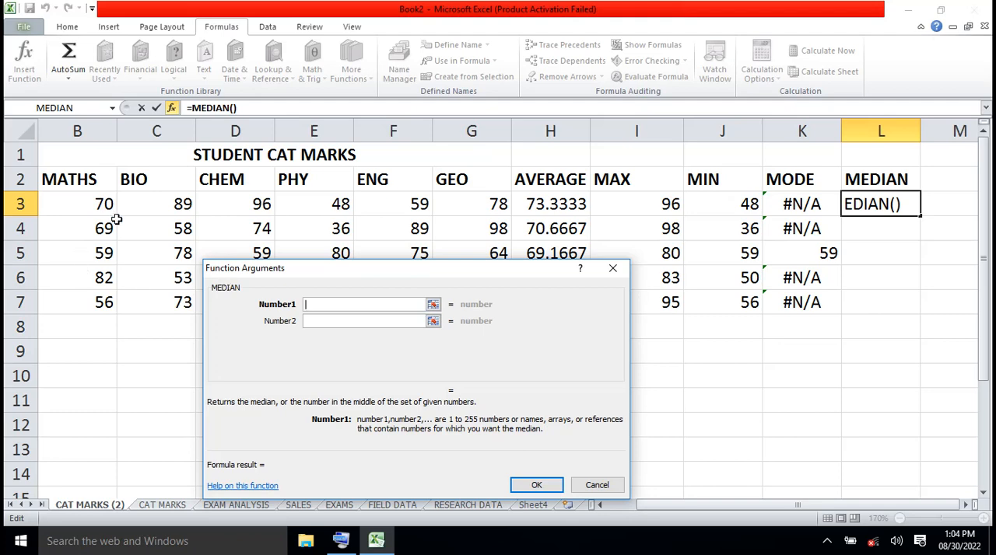
left_click_drag(101, 202, 463, 202)
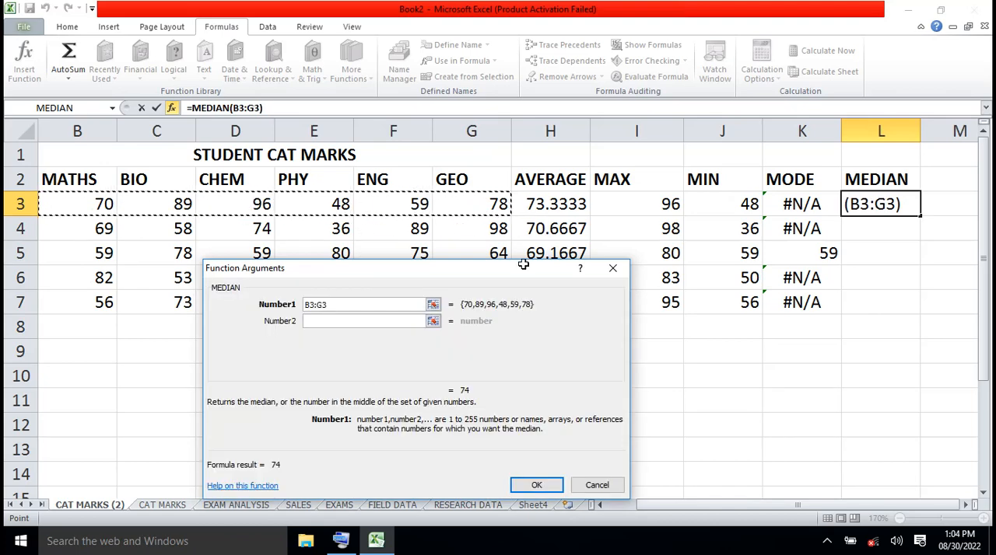
left_click(536, 485)
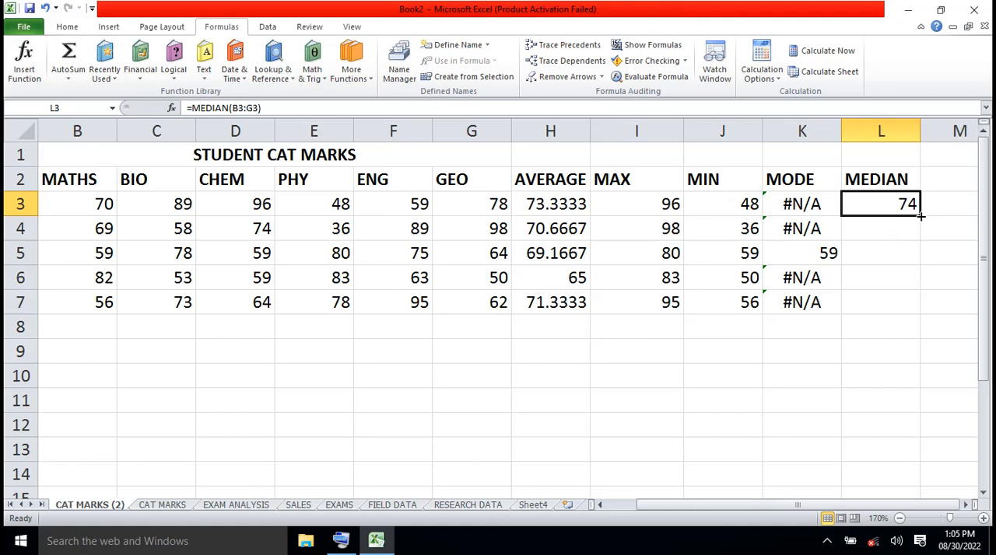
- Fill the MEDIAN formula from L3 down to L7
left_click_drag(920, 216, 763, 303)
left_click_drag(762, 305, 762, 306)
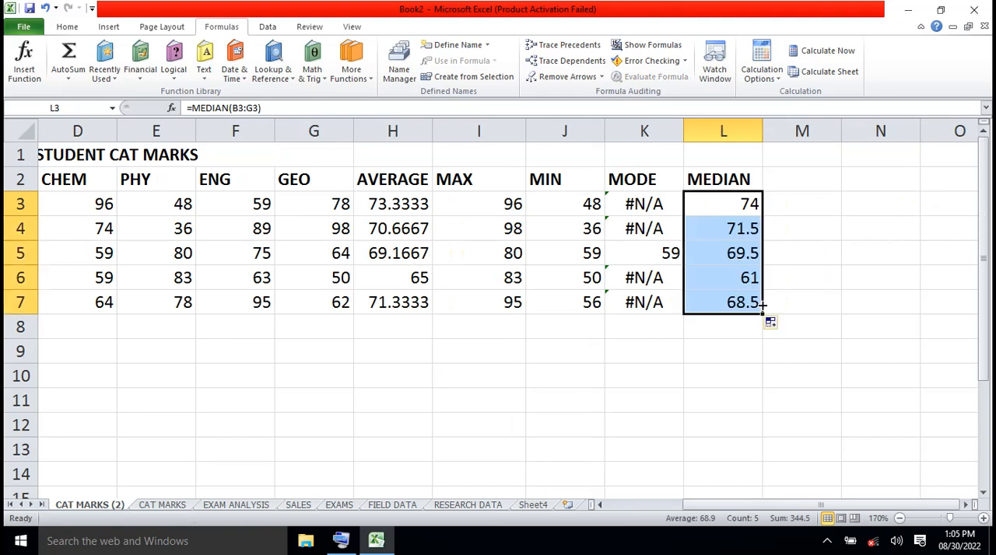
left_click(826, 280)
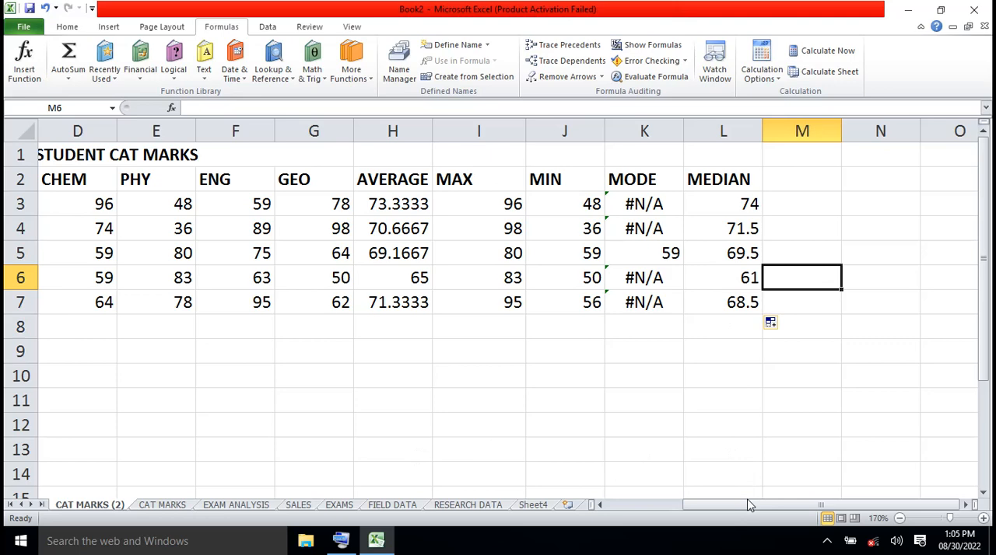
left_click_drag(747, 504, 698, 510)
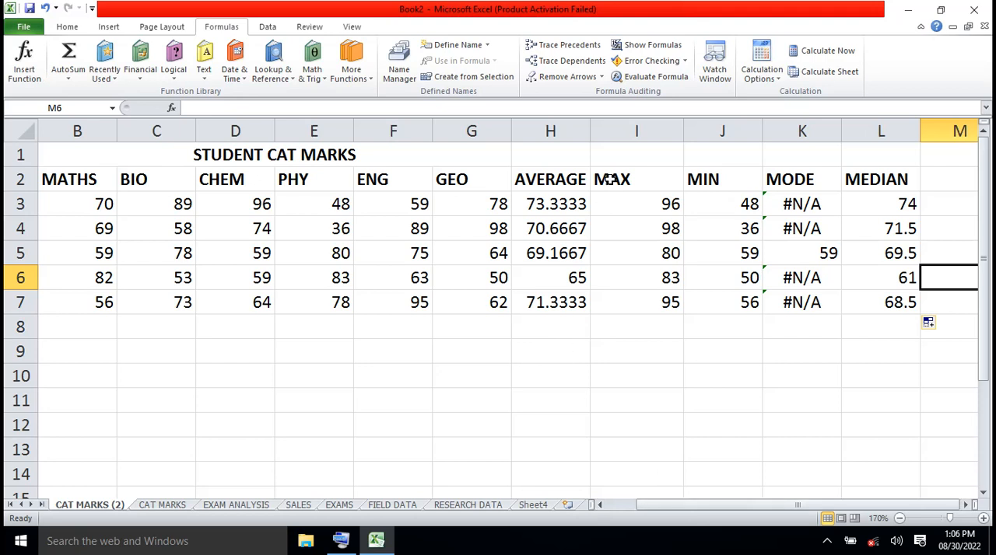
- Clear the MAX, MIN, MODE and MEDIAN headings and results in I2:L7
left_click_drag(611, 180, 846, 291)
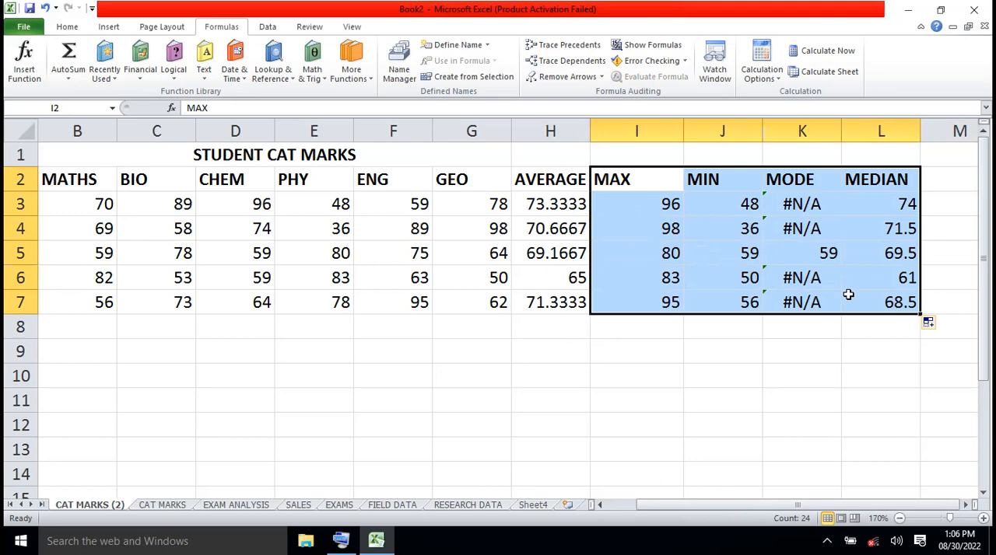
left_click(770, 342)
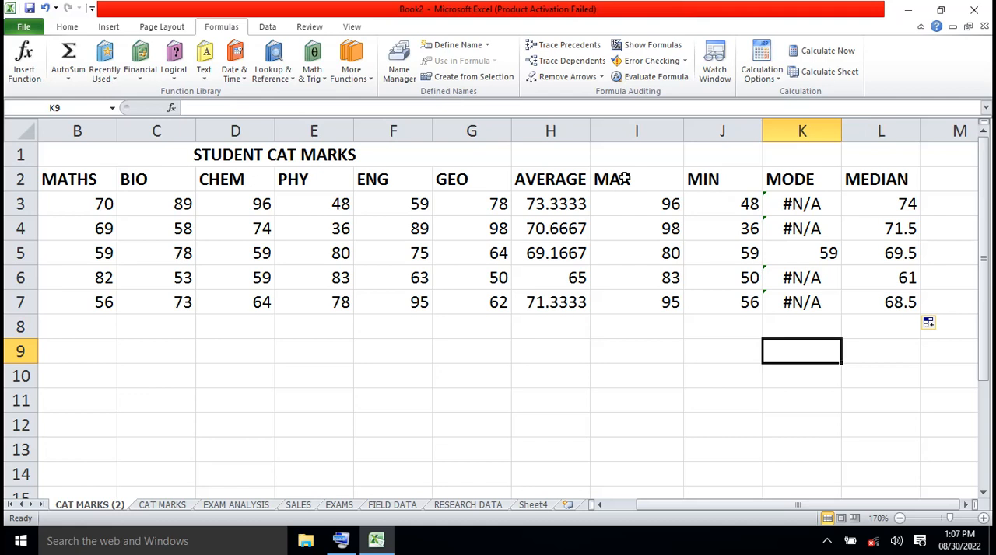
left_click_drag(624, 178, 866, 295)
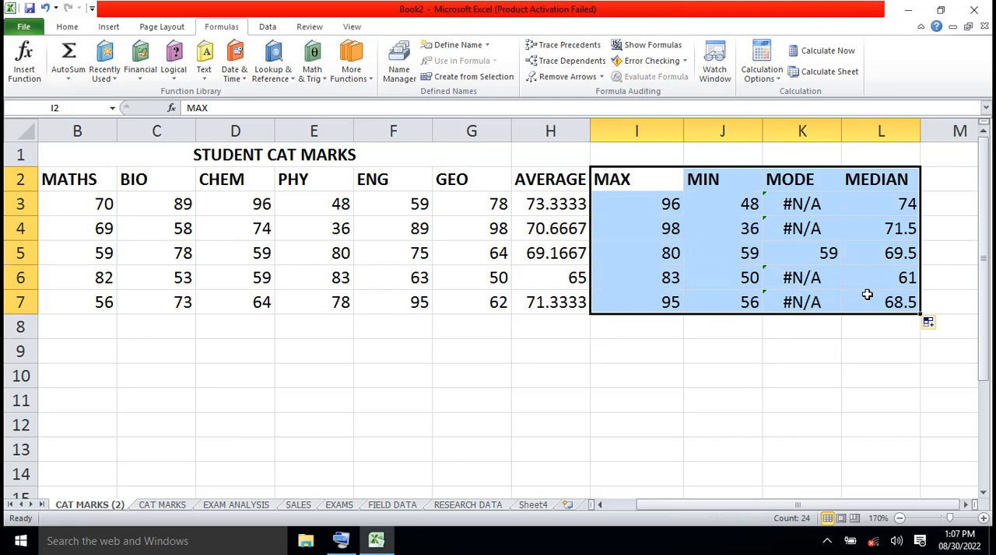
key("Delete")
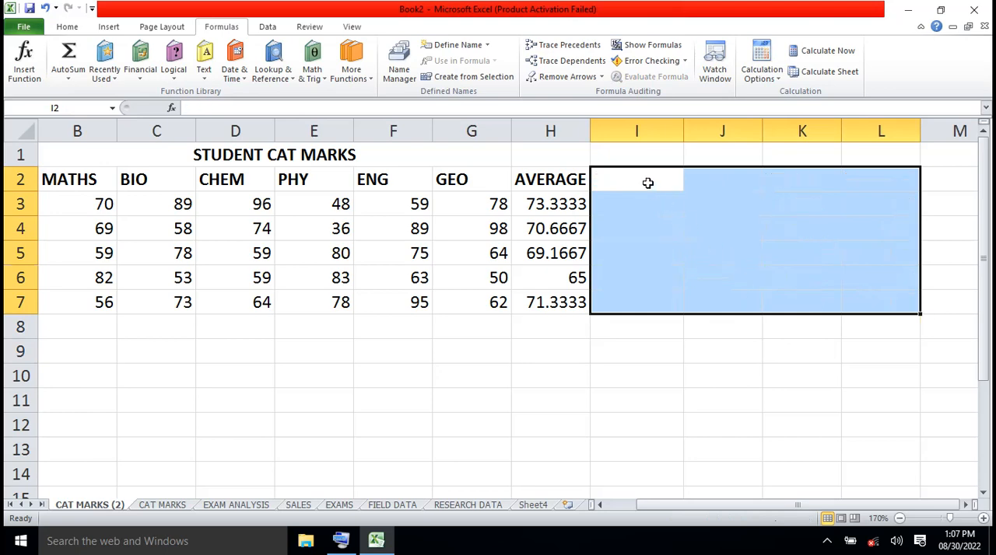
- Enter the column heading COUNTIF in cell I2, beside the AVERAGE heading
left_click(647, 183)
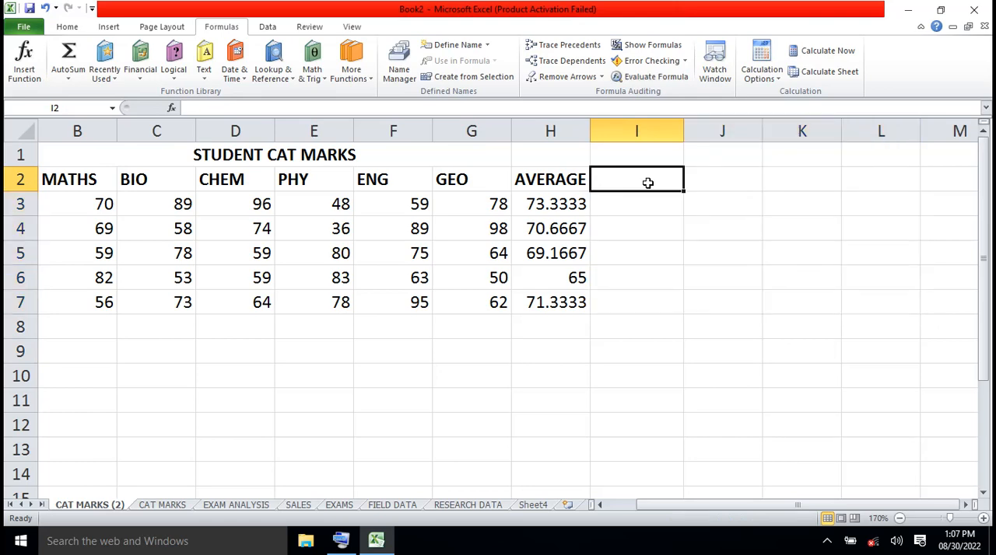
type("COUNT")
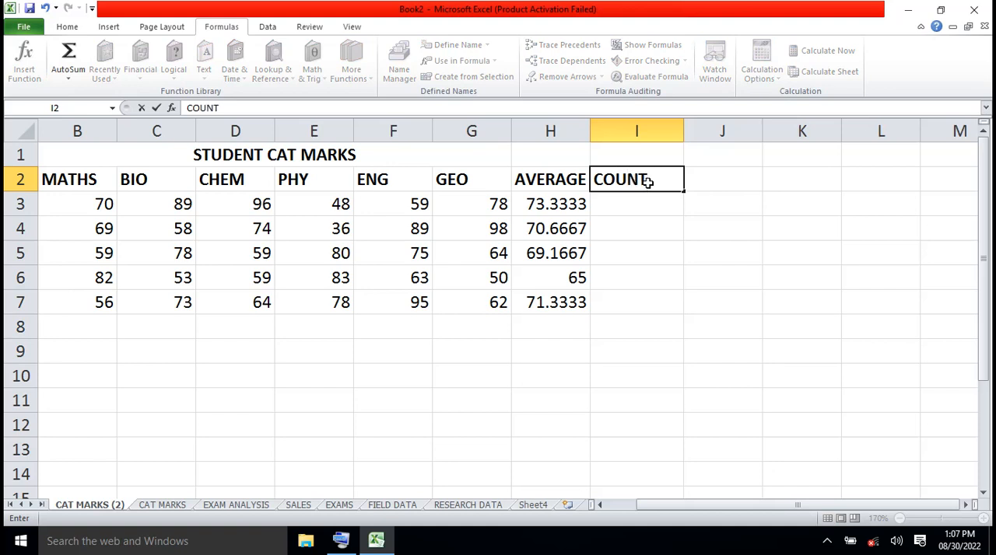
scroll(782, 459, "down", 2)
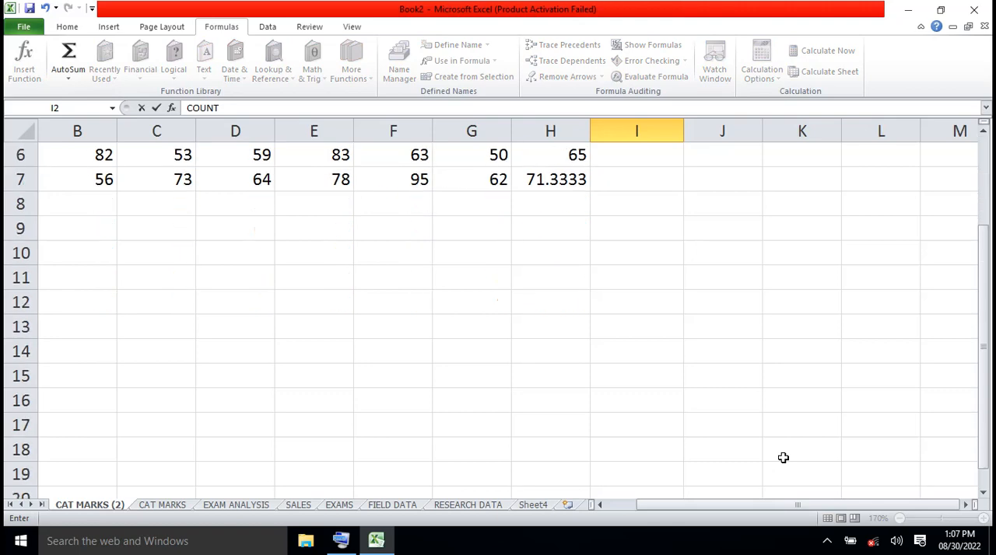
scroll(984, 158, "up", 2)
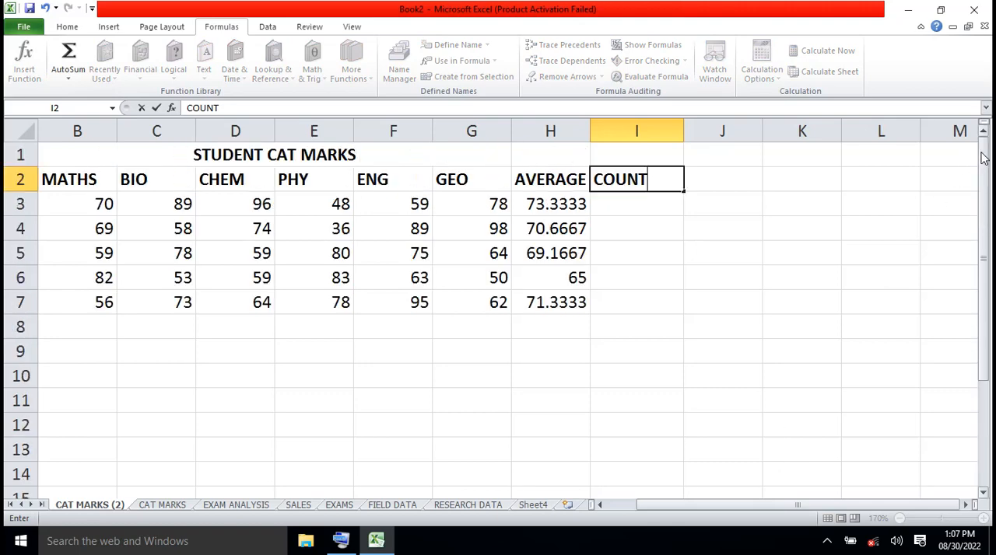
scroll(984, 158, "down", 11)
scroll(986, 151, "up", 3)
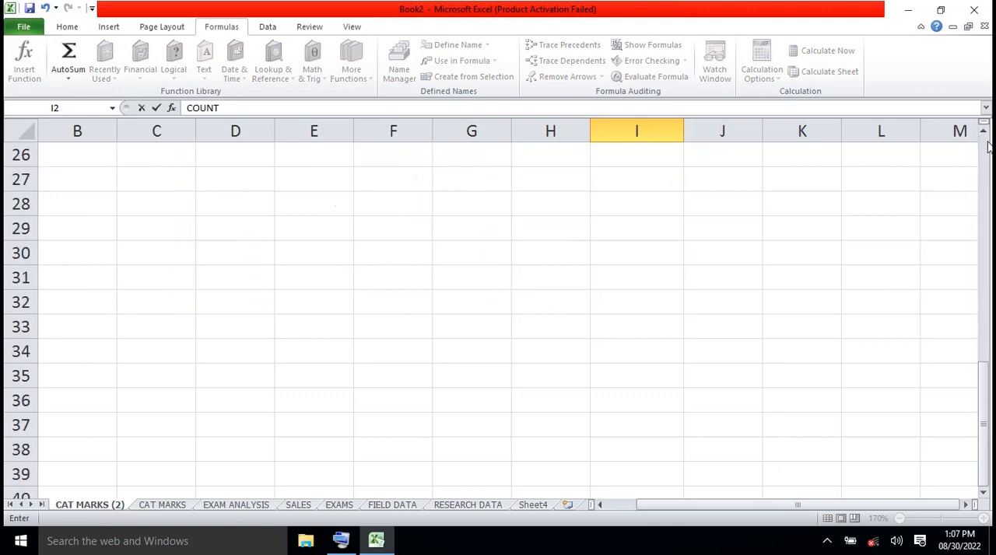
left_click(985, 148)
left_click(985, 149)
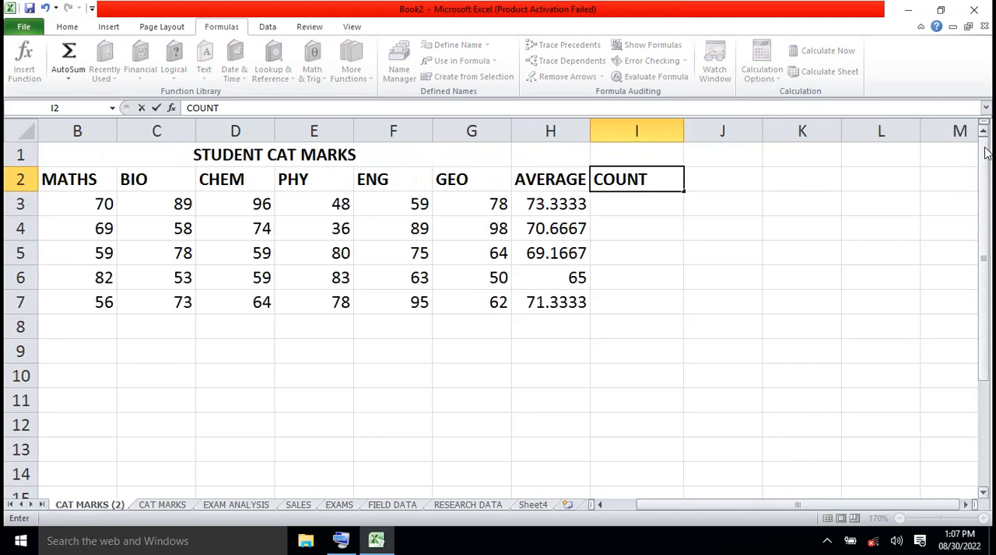
left_click_drag(736, 506, 706, 516)
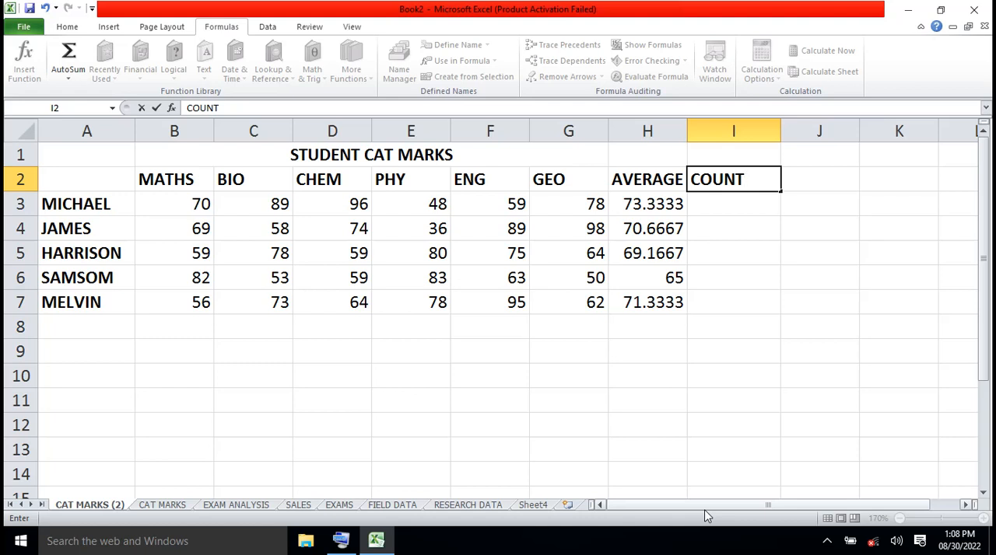
left_click(691, 178)
type("IF")
left_click(738, 207)
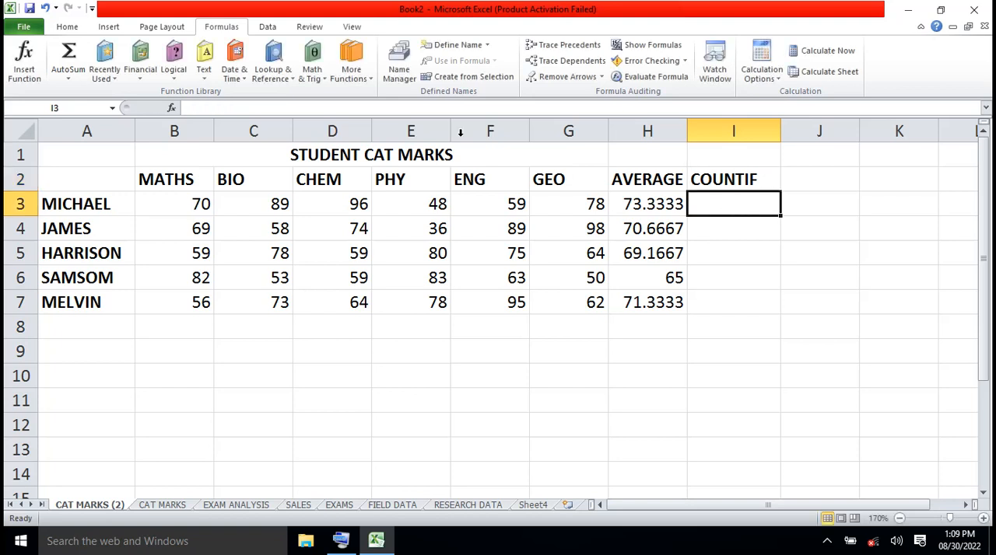
- Start the Statistical COUNTIF function in I3 and set its Range to B3:G3
left_click(370, 82)
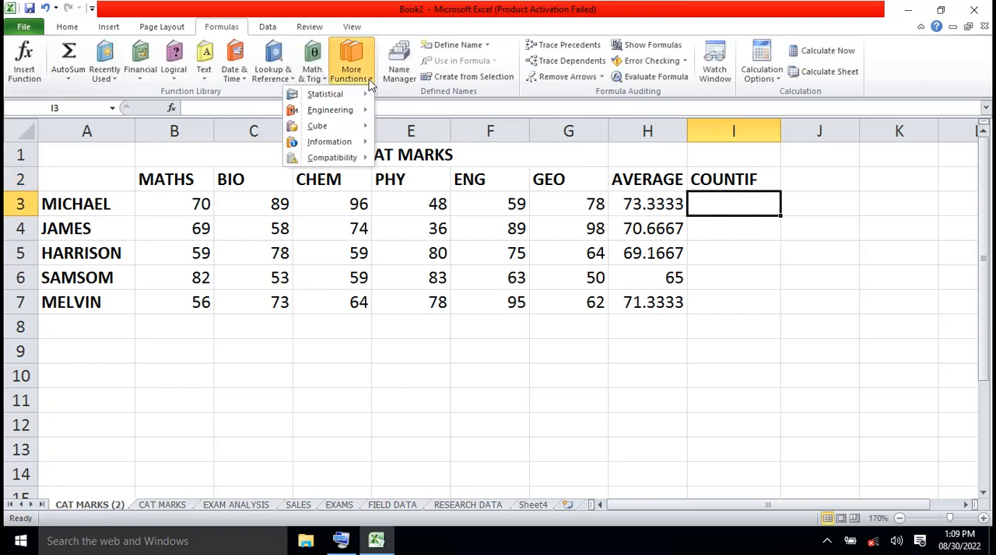
mouse_move(346, 97)
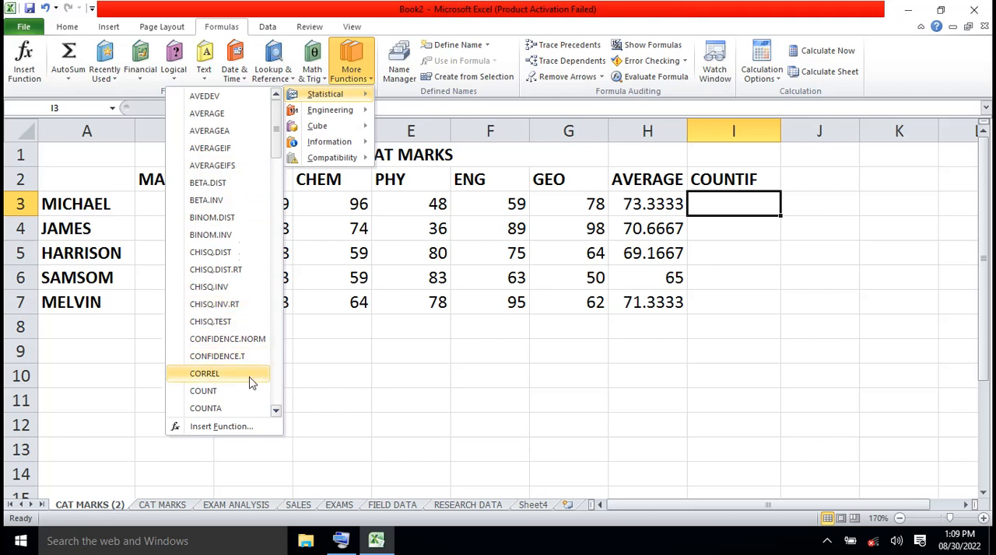
left_click(276, 411)
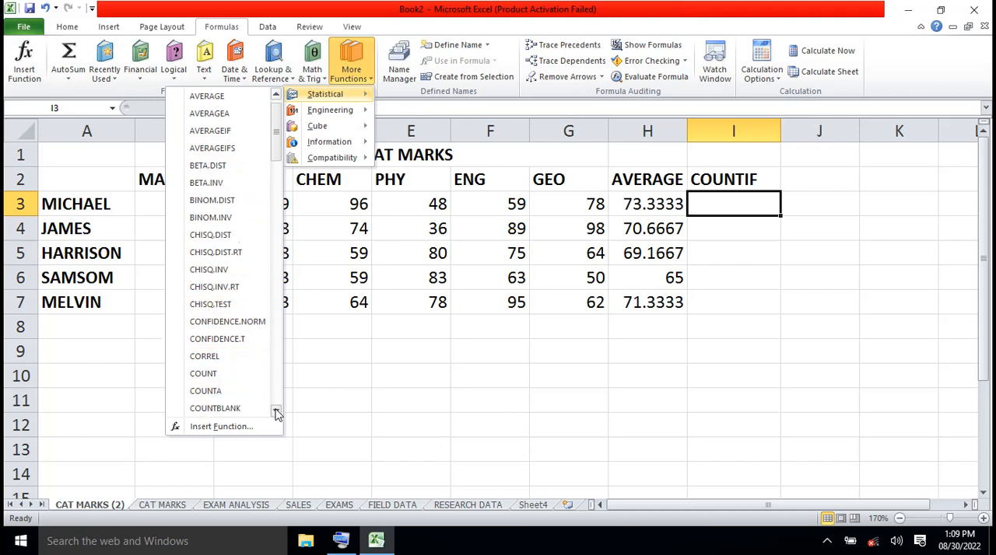
left_click(276, 412)
left_click(276, 411)
left_click(276, 411)
left_click(276, 412)
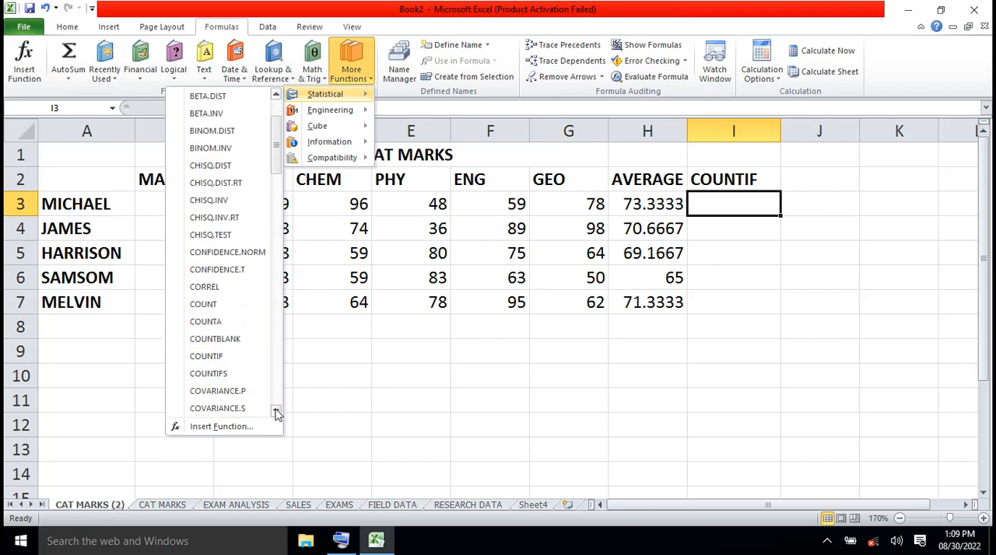
left_click(204, 358)
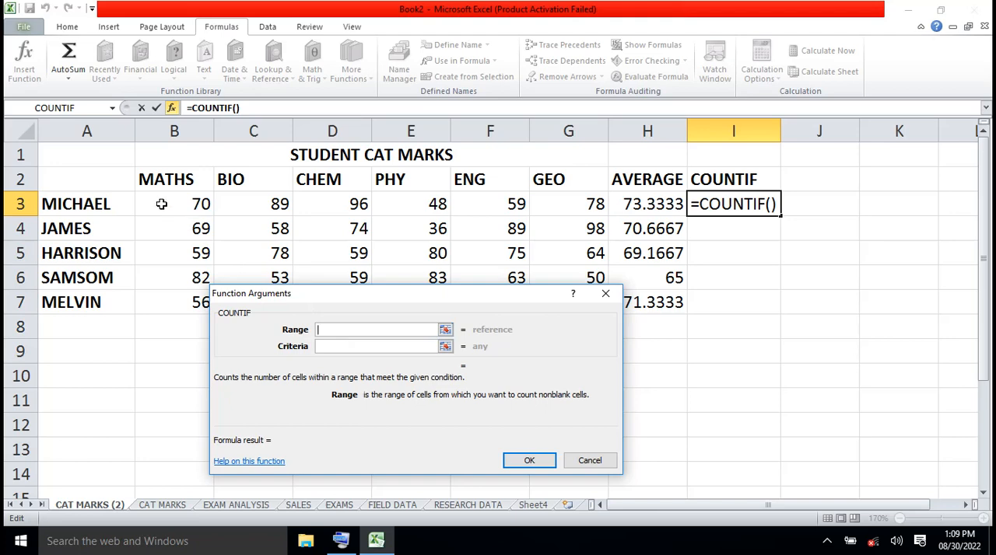
left_click_drag(161, 204, 538, 203)
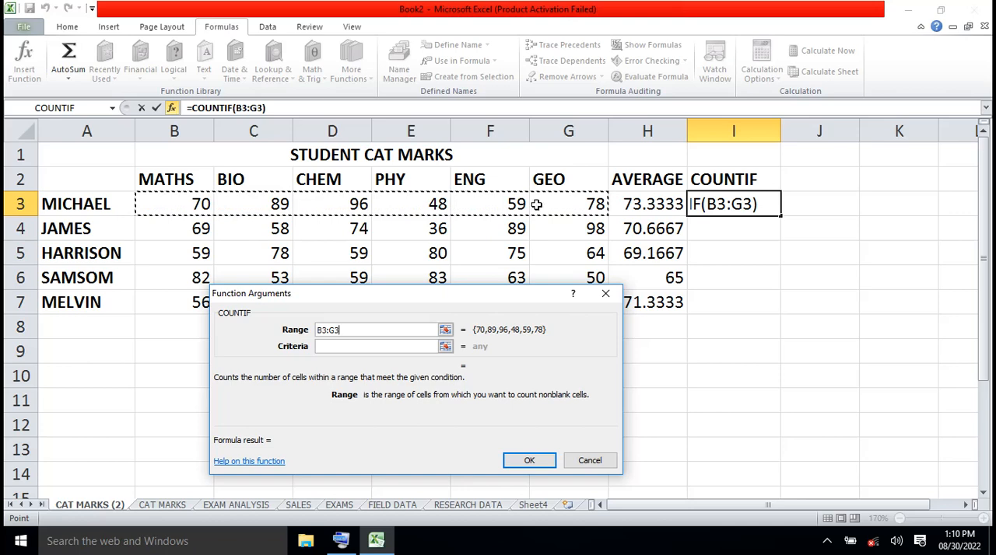
- Bring up the On-Screen Keyboard, move it clear of the COUNTIF arguments dialog, and make the Criteria field ready for entry
left_click(325, 346)
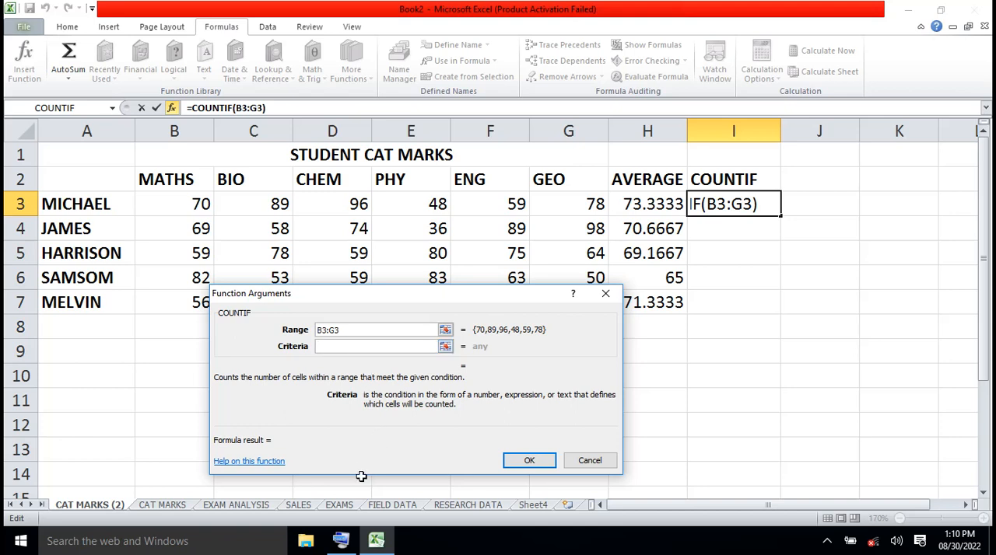
left_click(344, 545)
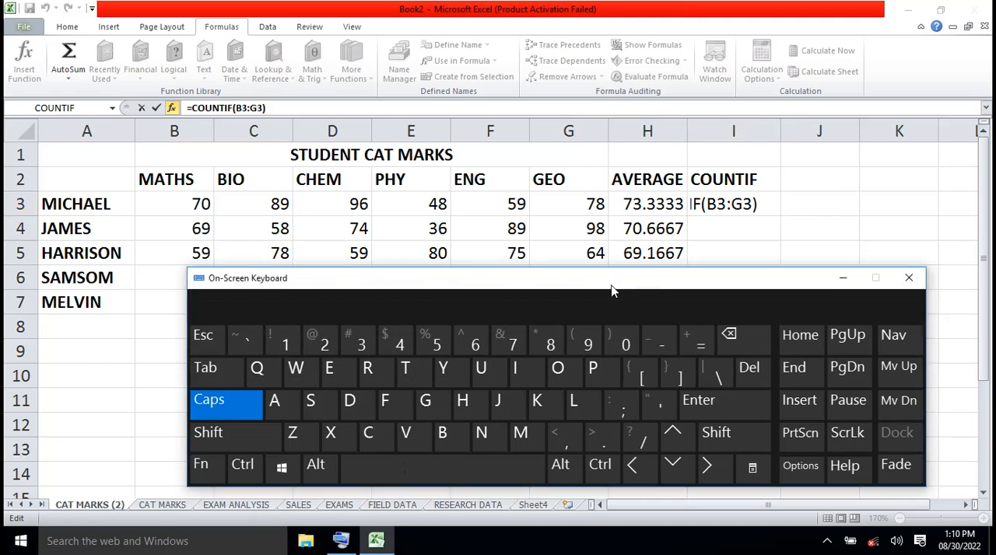
left_click_drag(611, 292, 536, 81)
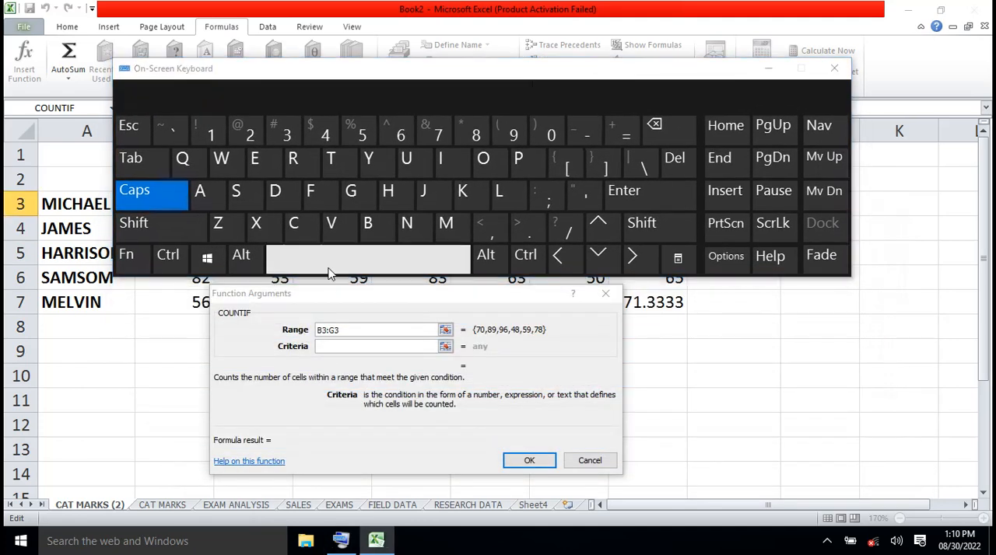
left_click(326, 346)
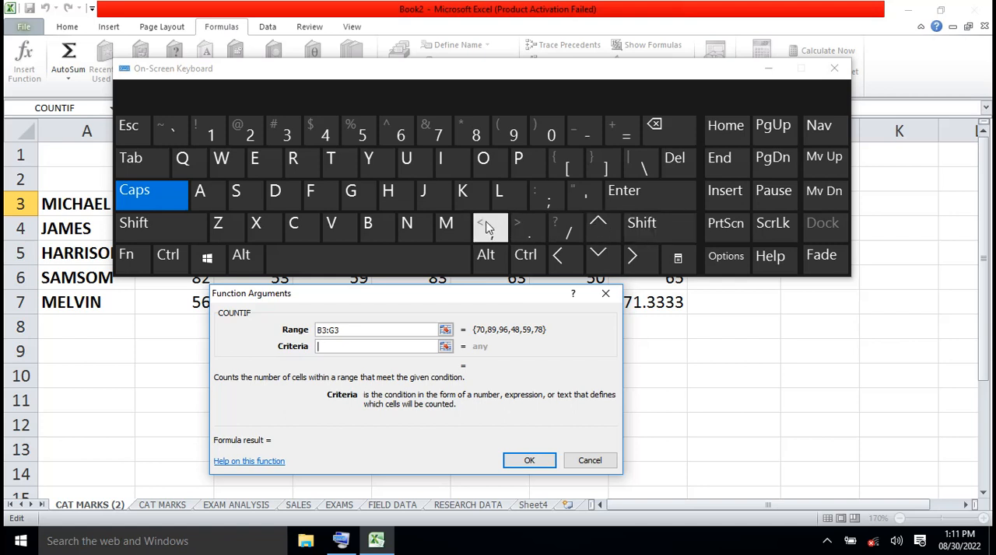
- Set the COUNTIF Criteria to <50 with the on-screen keyboard and complete the formula in I3
left_click(633, 230)
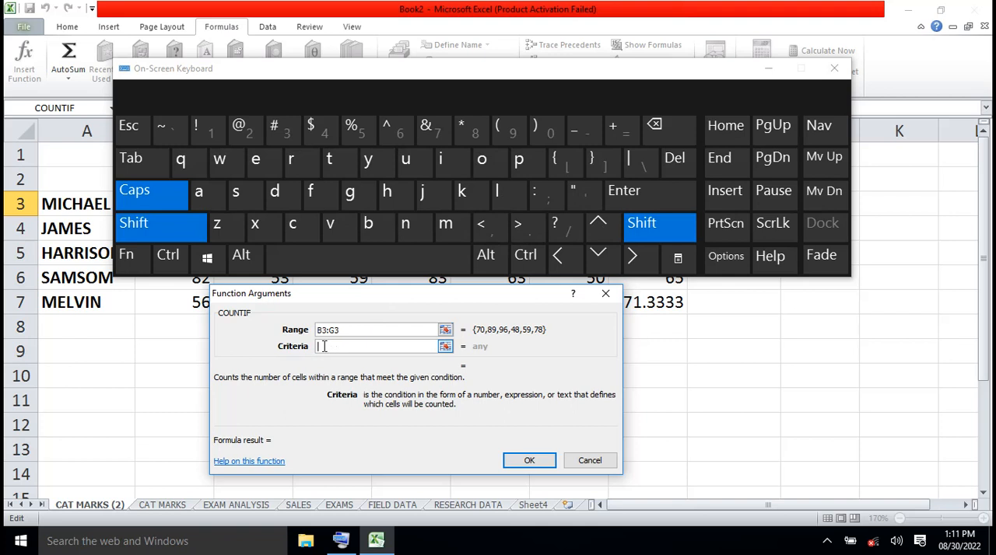
left_click(487, 235)
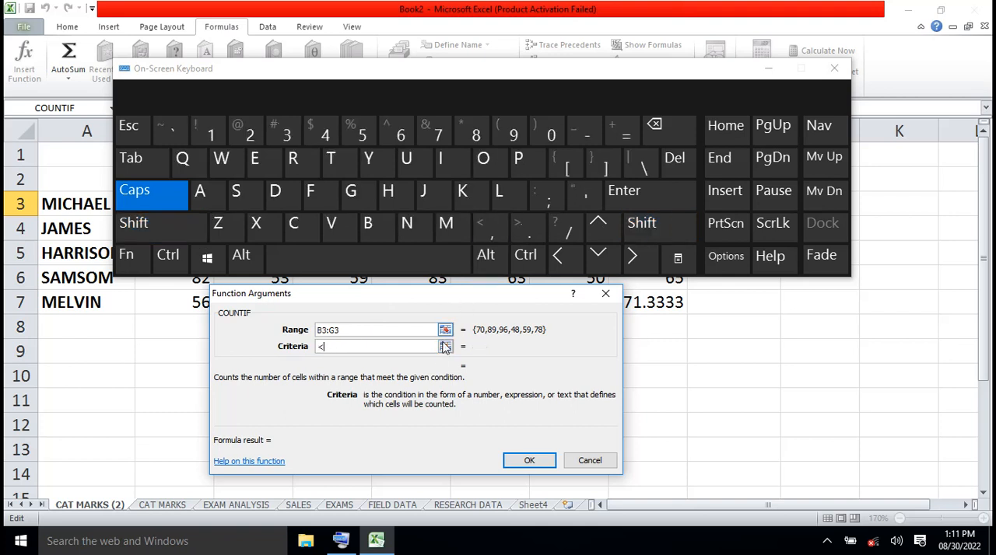
left_click(363, 136)
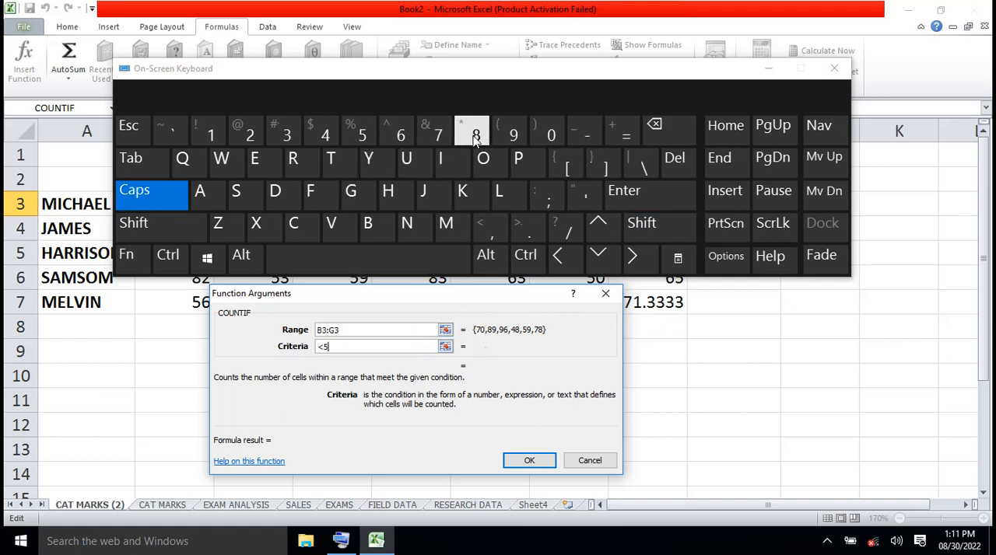
left_click(553, 136)
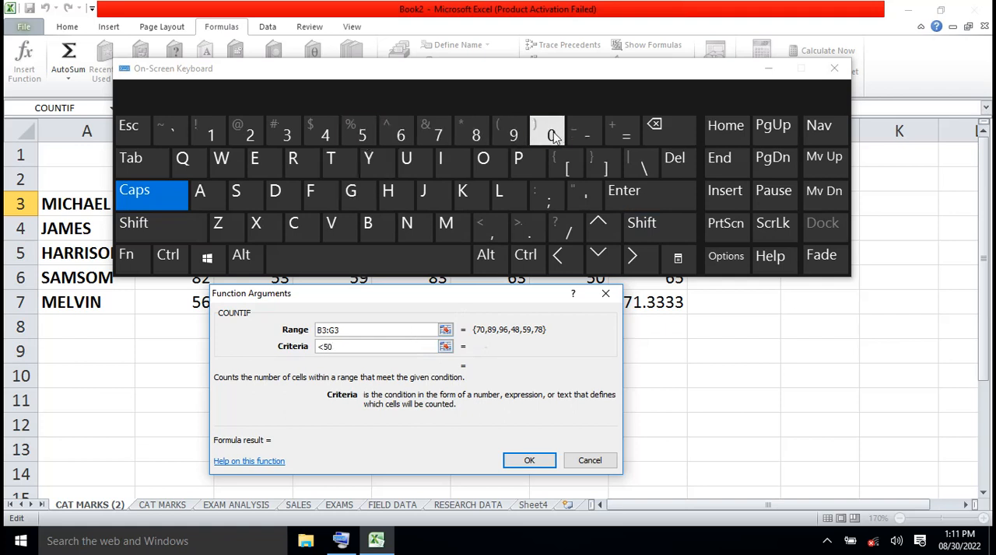
left_click(772, 74)
left_click(769, 70)
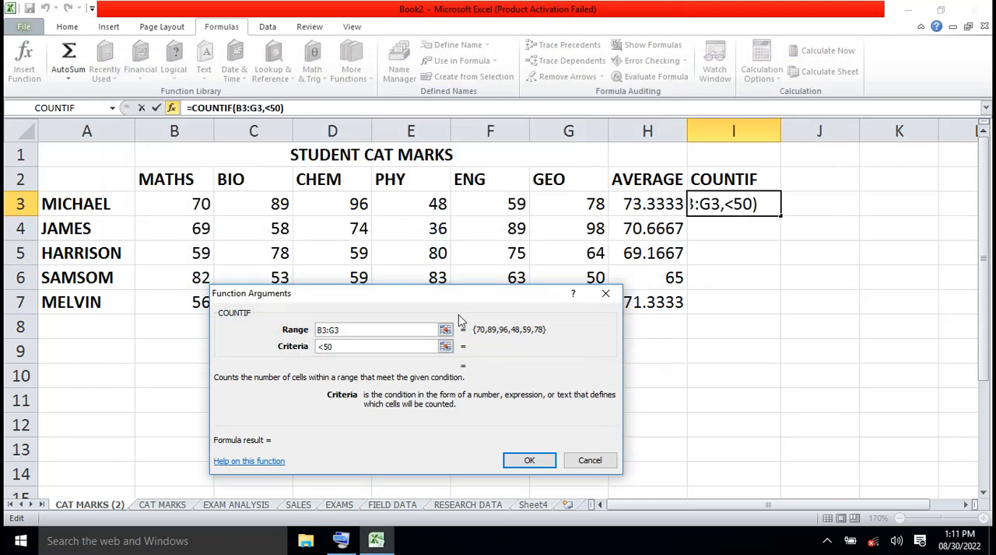
left_click(535, 461)
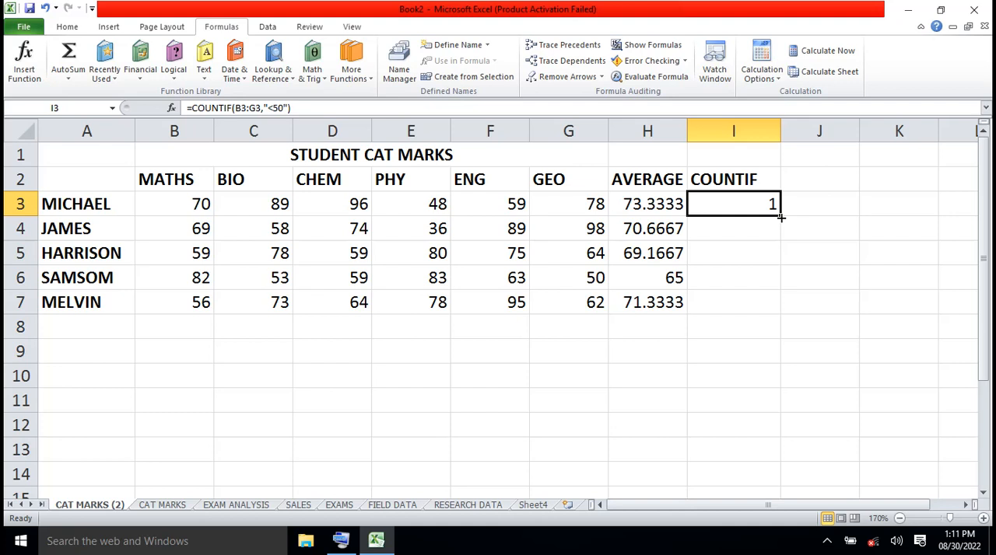
- Fill the COUNTIF formula from I3 down to I7
left_click_drag(780, 219, 787, 318)
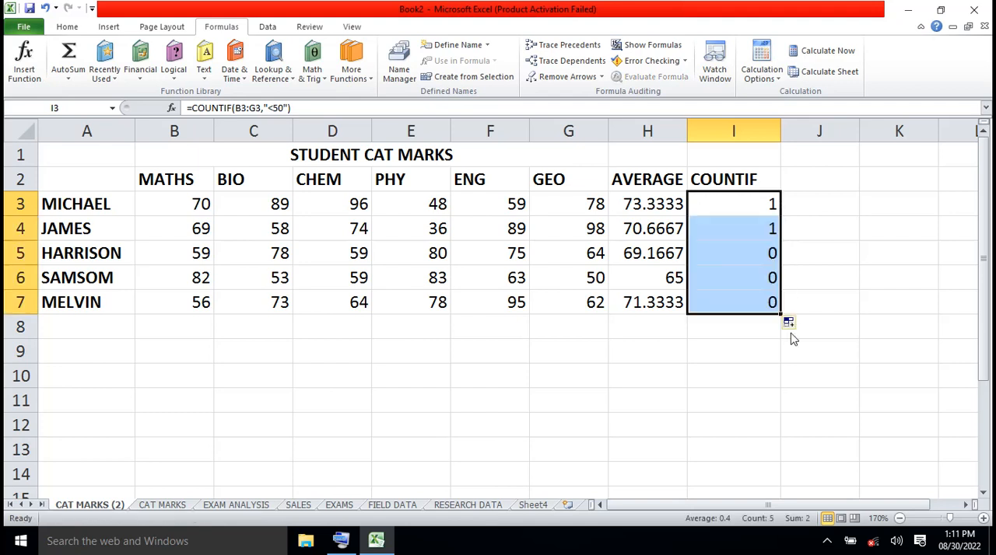
left_click(784, 357)
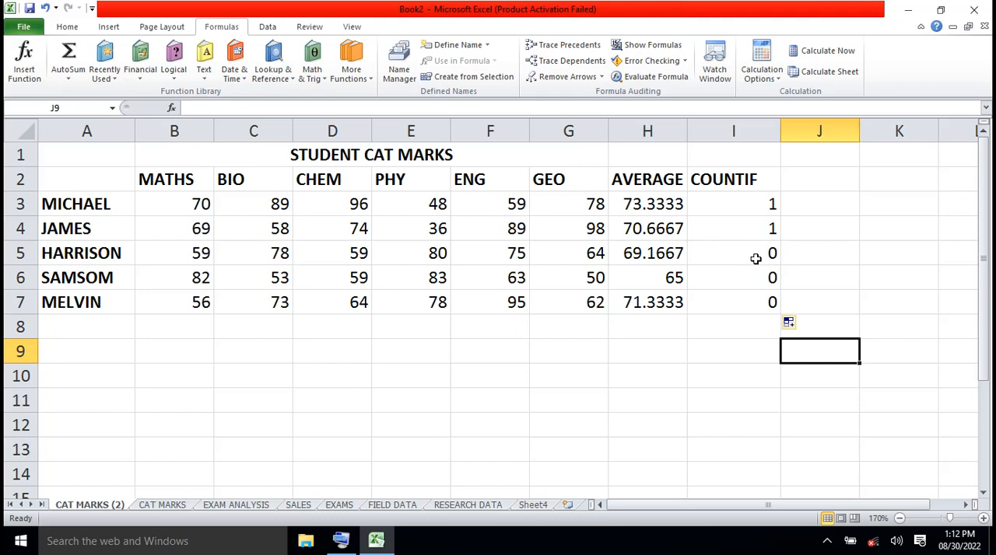
- Clear the COUNTIF results in I3:I7, keeping the heading in I2
left_click(760, 206)
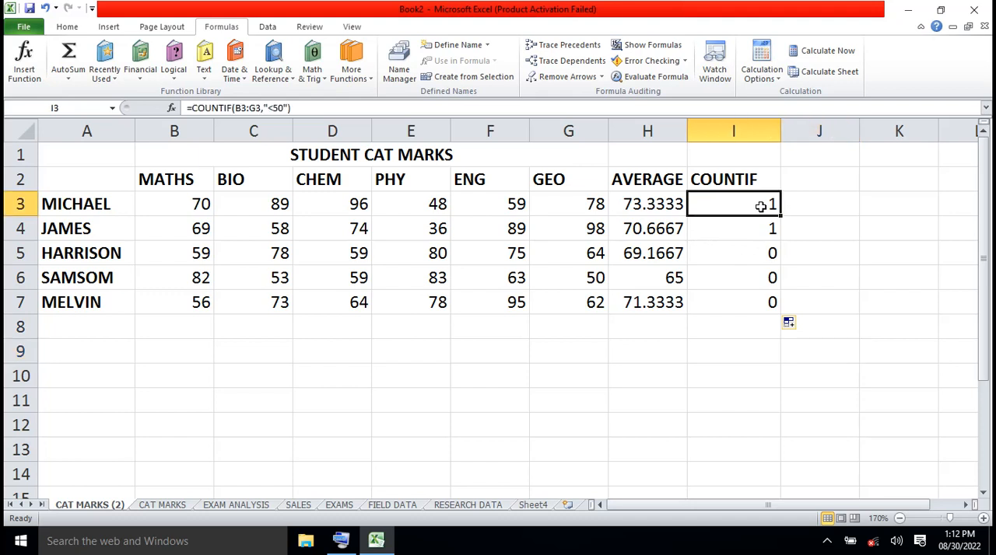
key("shift+Down")
key("shift+Down")
key("shift+Down")
key("shift+Down")
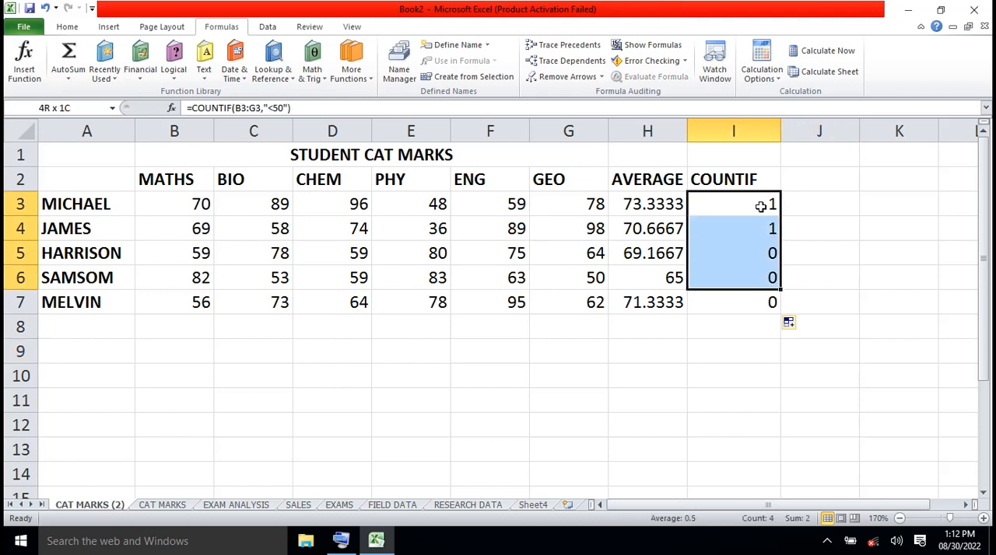
key("Delete")
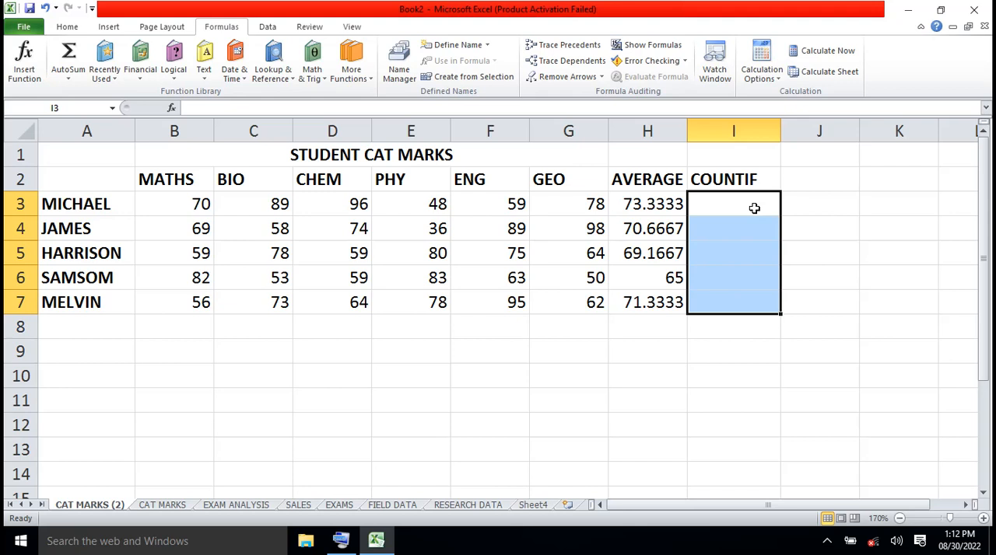
- Insert the Statistical COUNTIF function in the emptied cell I3 with B3:G3 as its Range
left_click(754, 208)
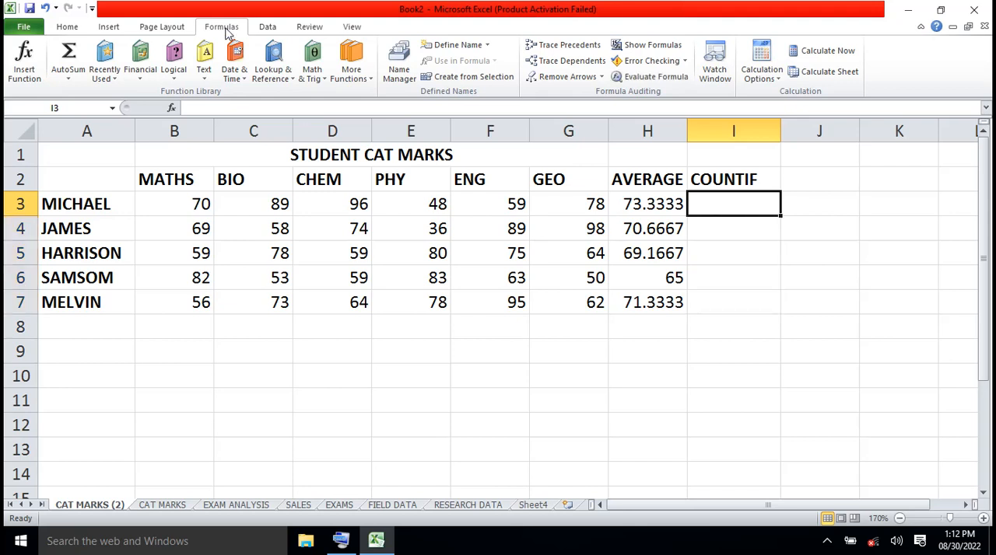
left_click(369, 81)
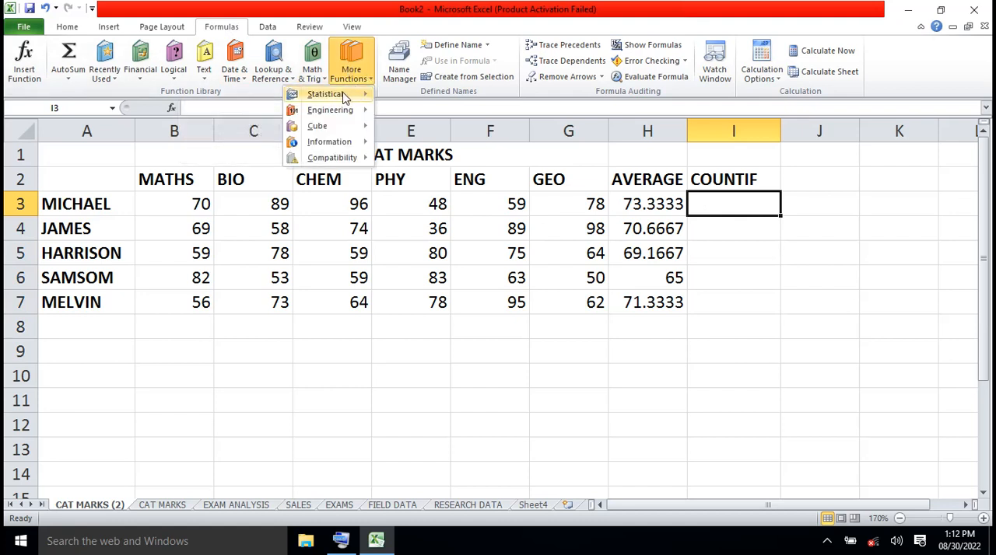
mouse_move(343, 98)
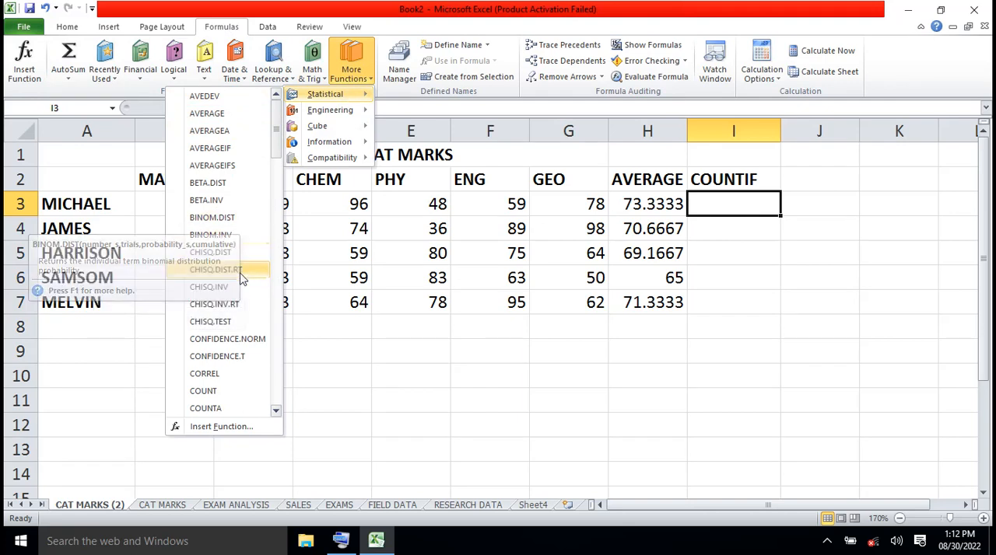
left_click(276, 412)
left_click(276, 413)
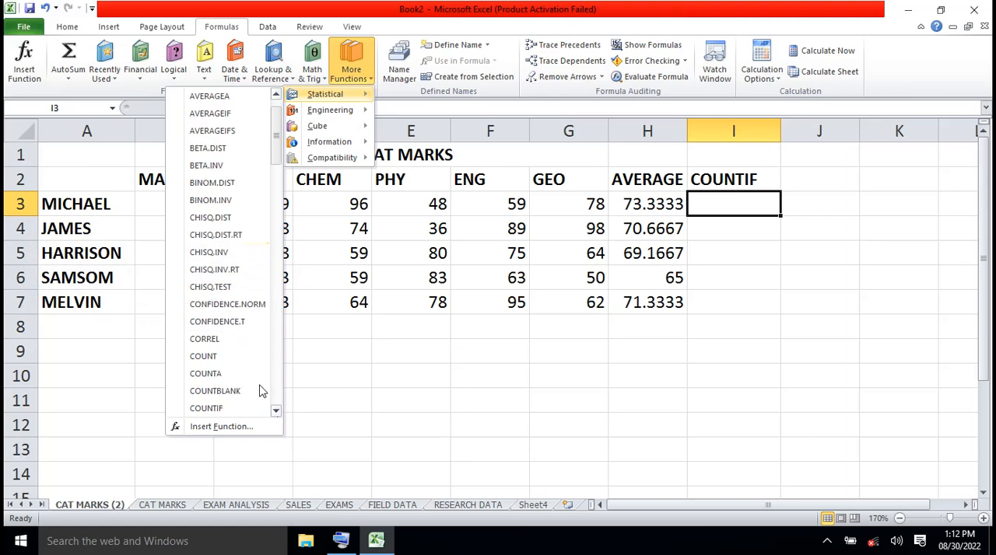
left_click(206, 409)
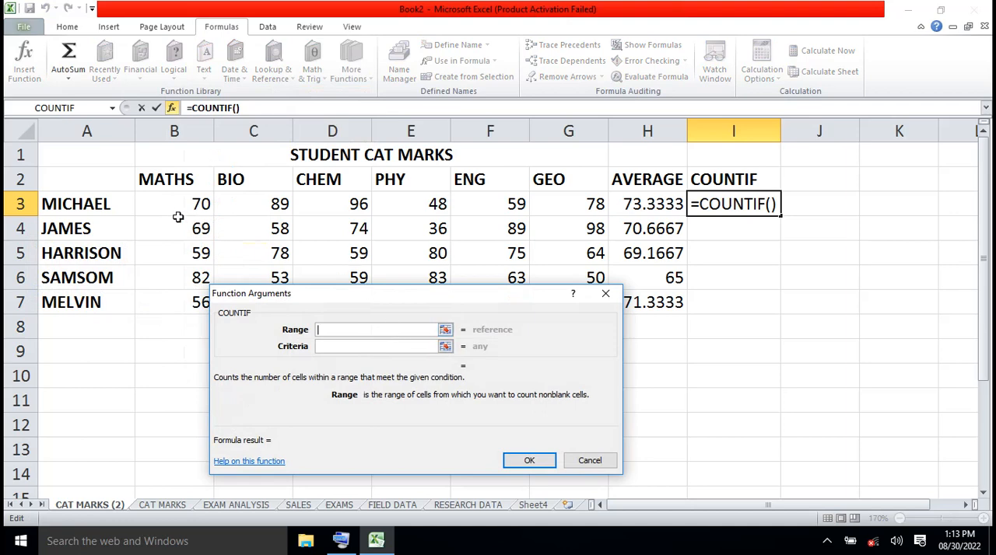
left_click_drag(174, 210, 542, 199)
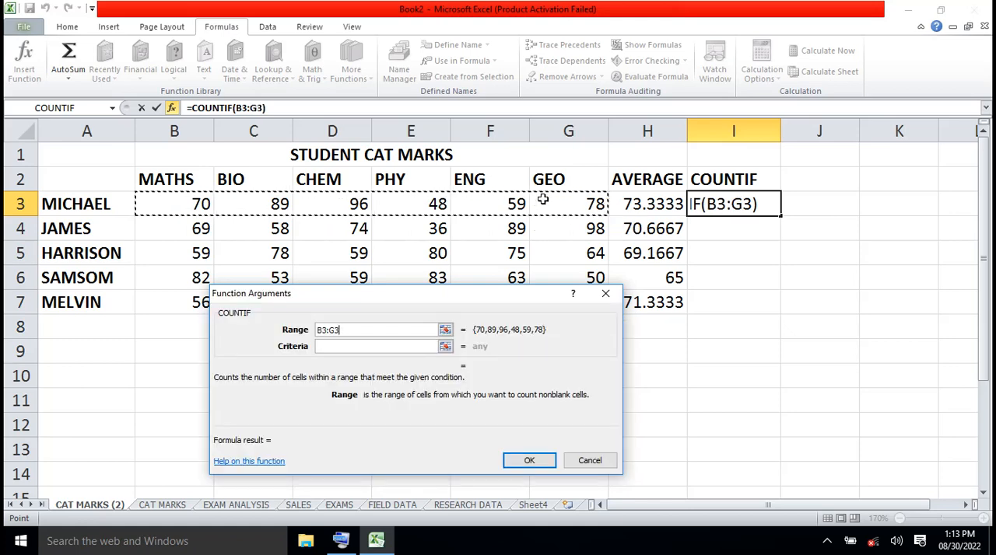
- Try the COUNTIF Criteria =>75 in I3 using the on-screen keyboard, and clear the cell's result
left_click(348, 348)
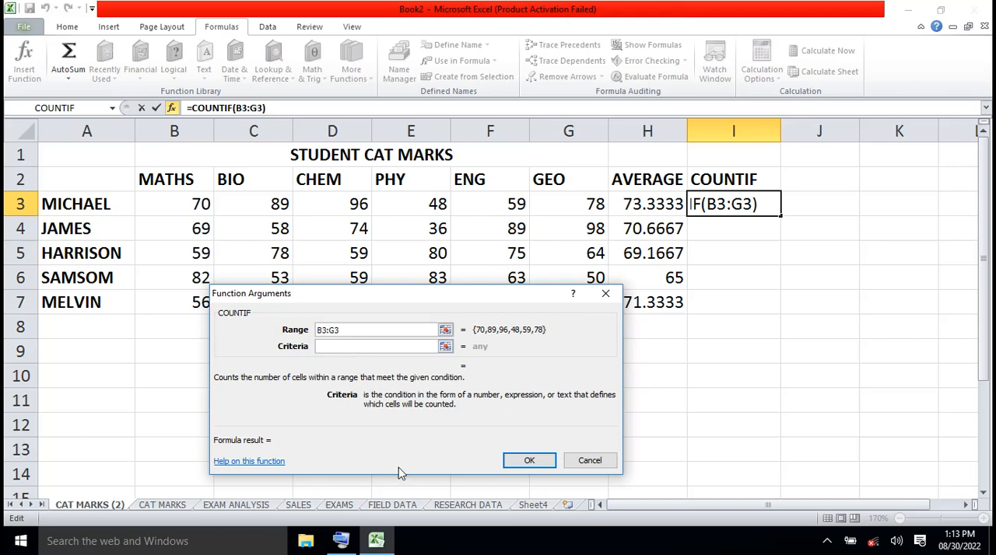
left_click(346, 539)
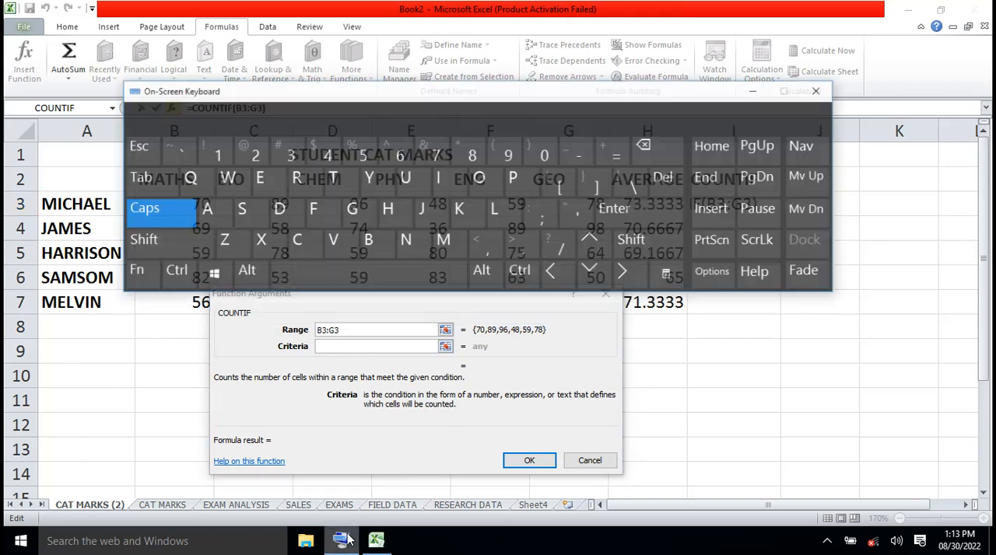
left_click(330, 346)
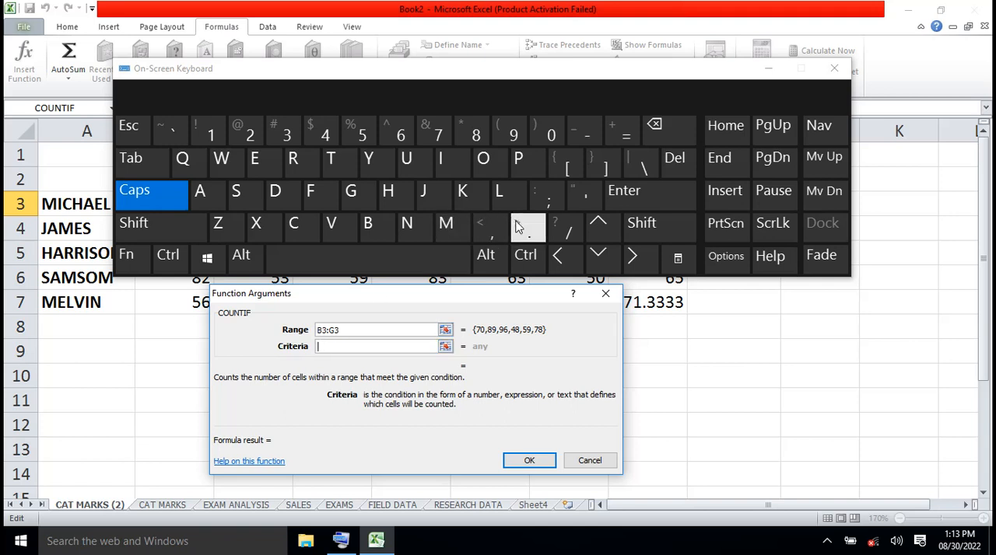
left_click(329, 346)
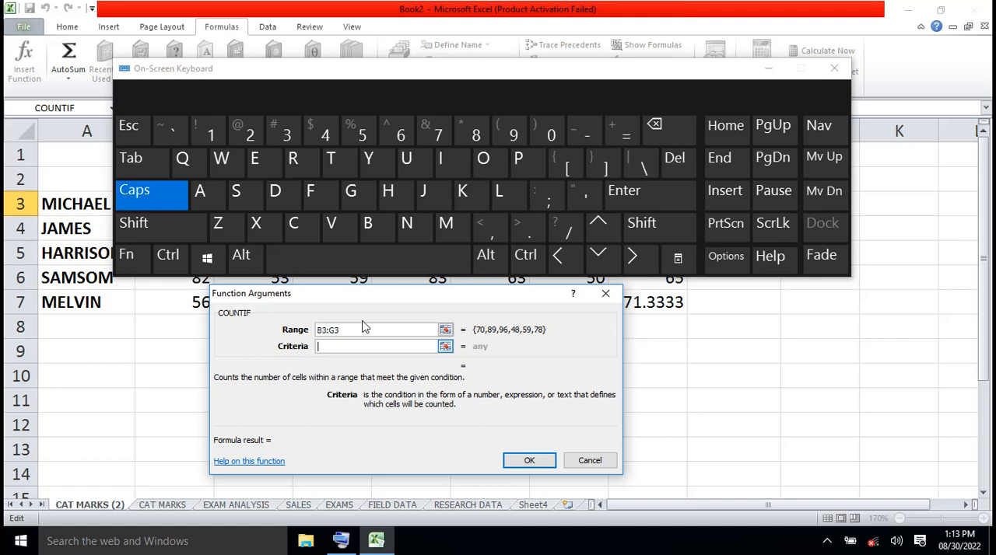
left_click(623, 135)
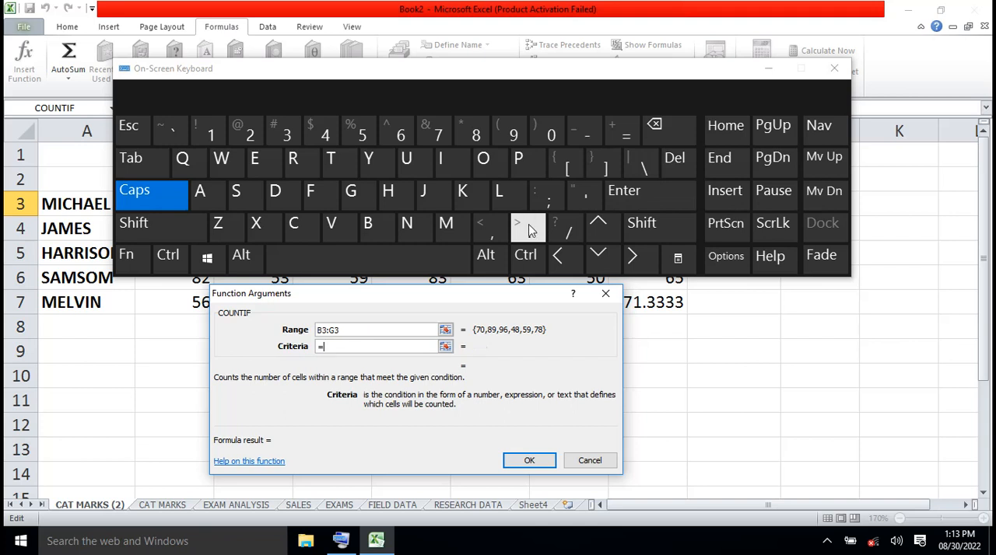
left_click(641, 225)
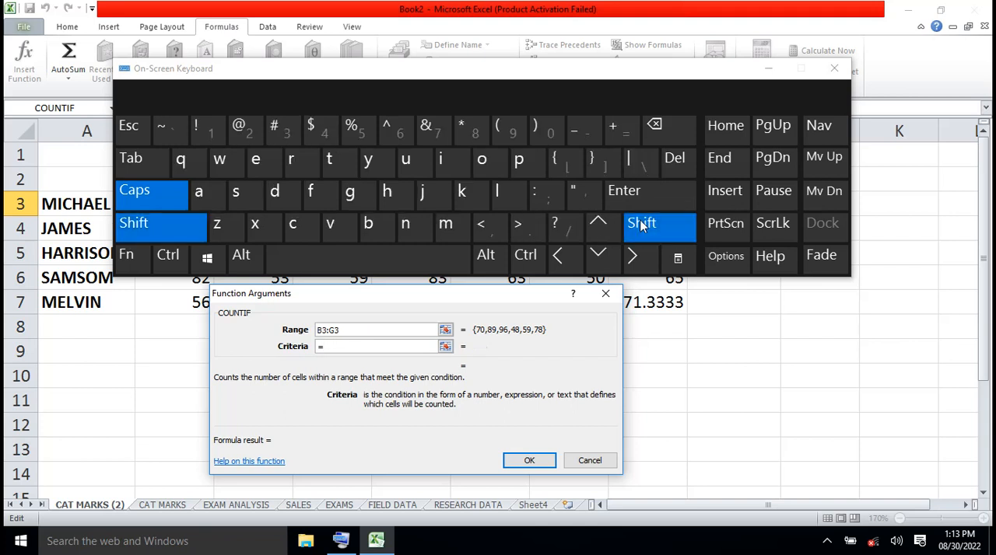
left_click(528, 233)
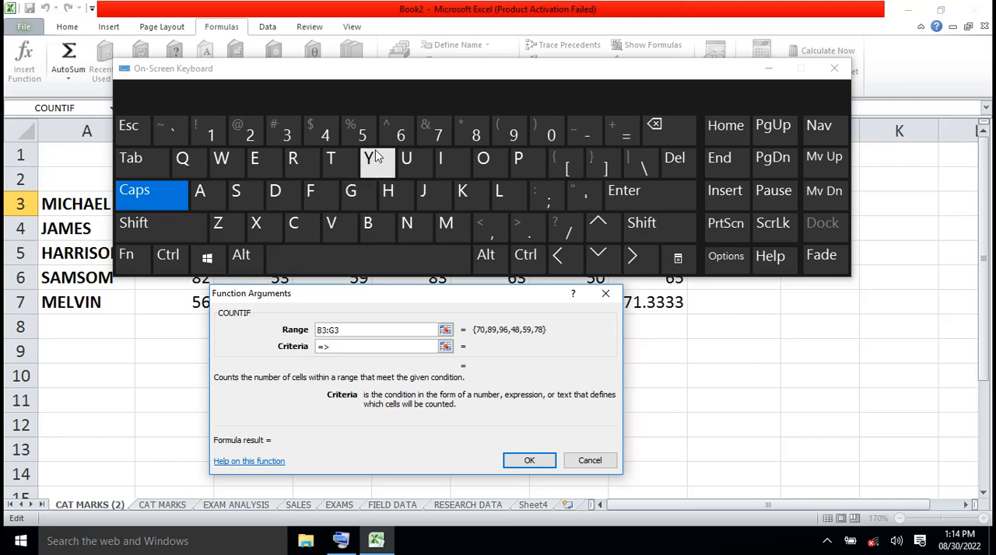
left_click(437, 134)
left_click(364, 134)
left_click(770, 70)
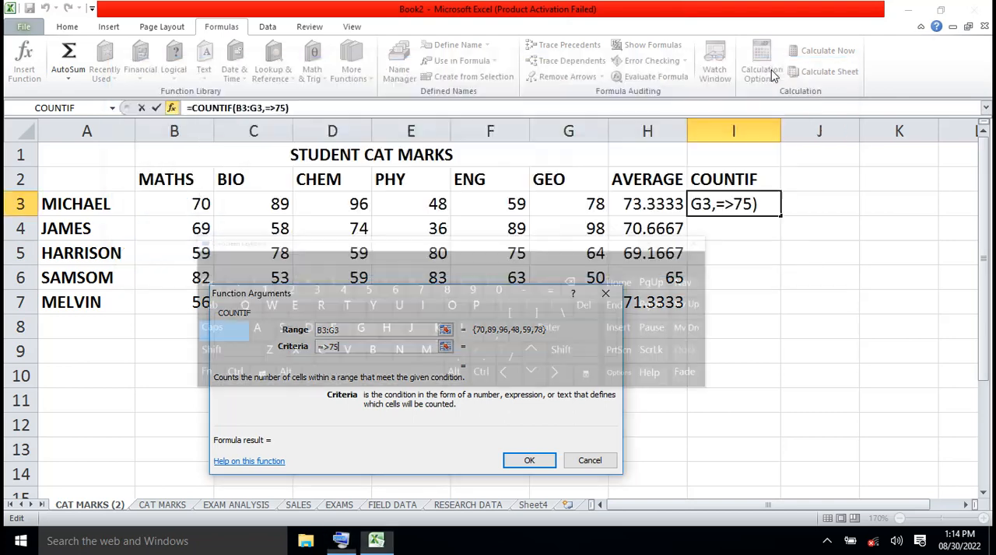
left_click(543, 463)
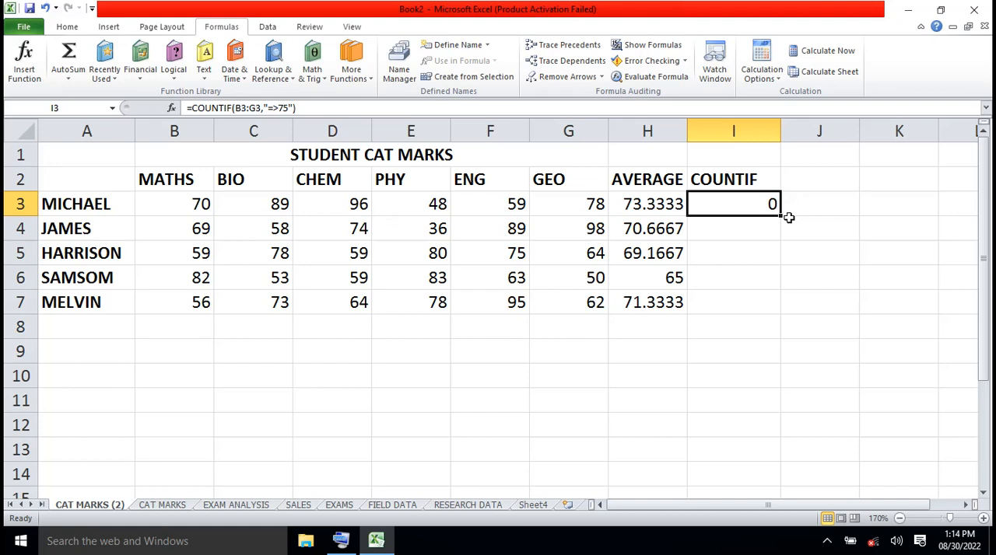
key("Delete")
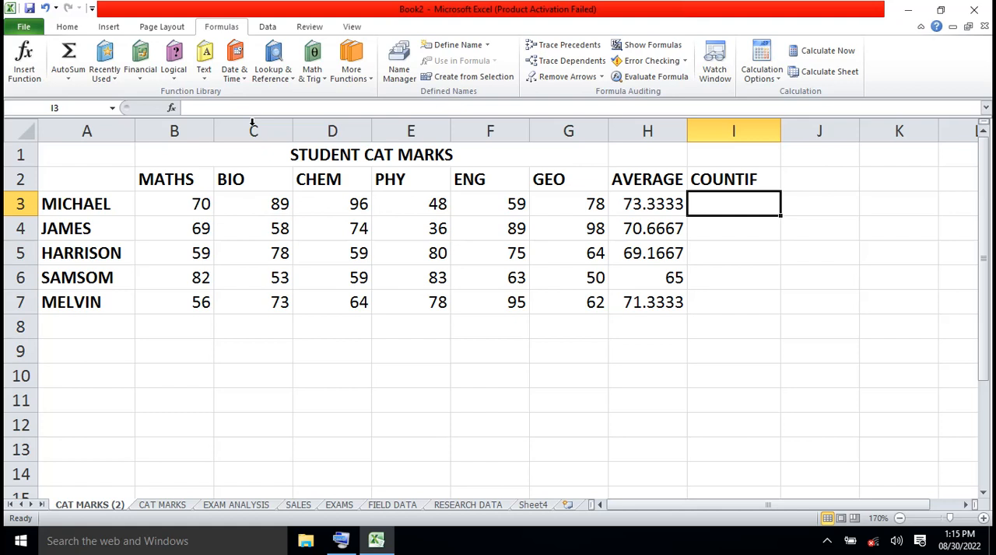
- Insert the Statistical COUNTIF function in I3 with B3:G3 as its Range
left_click(327, 84)
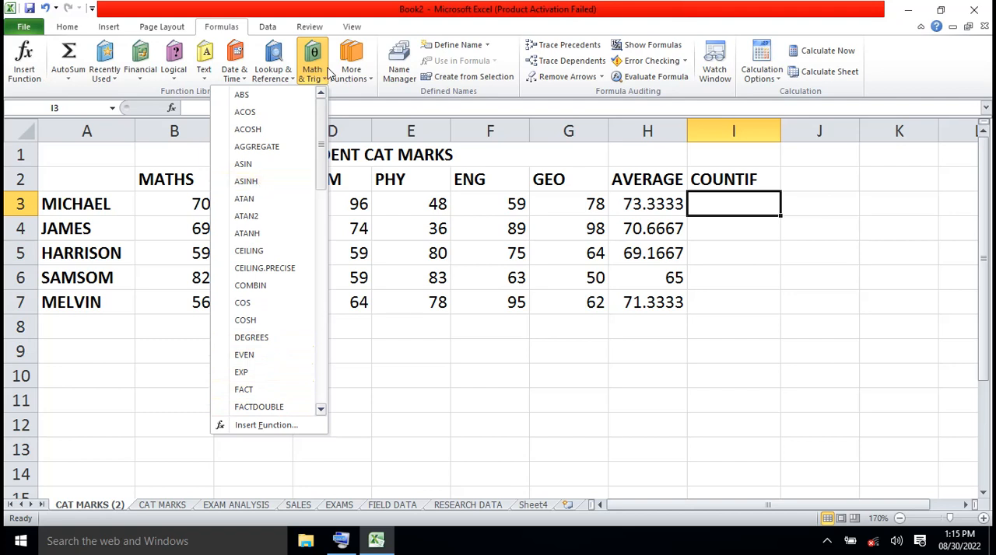
left_click(370, 82)
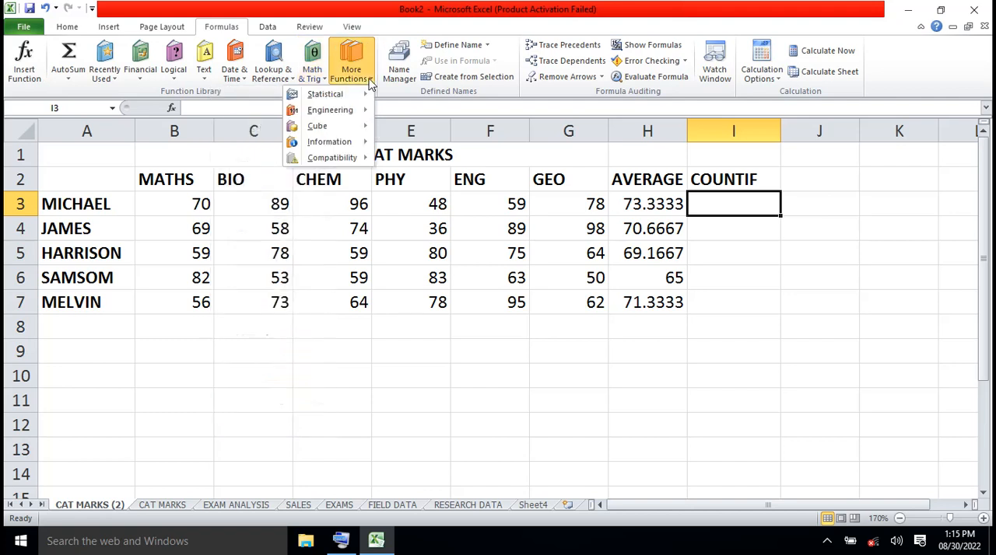
mouse_move(345, 95)
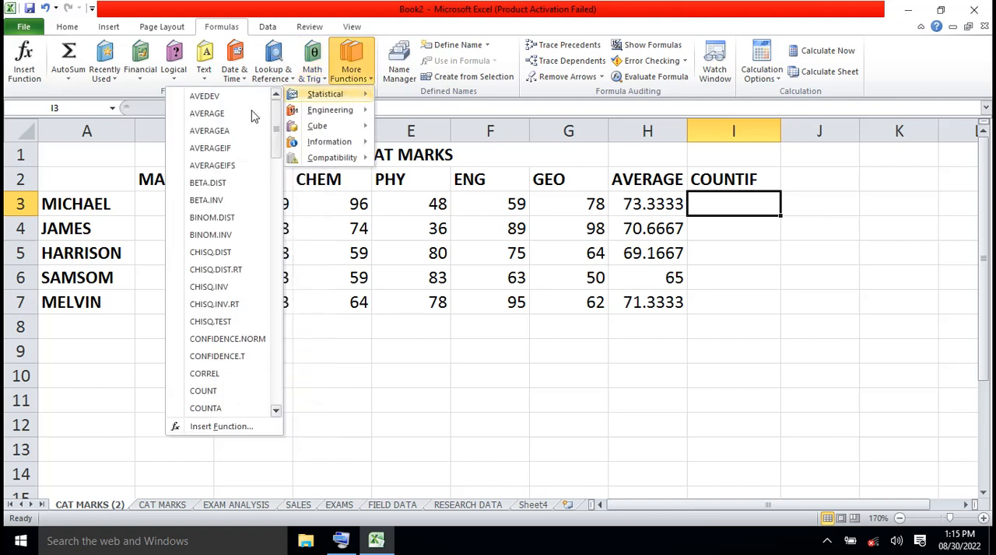
left_click(276, 412)
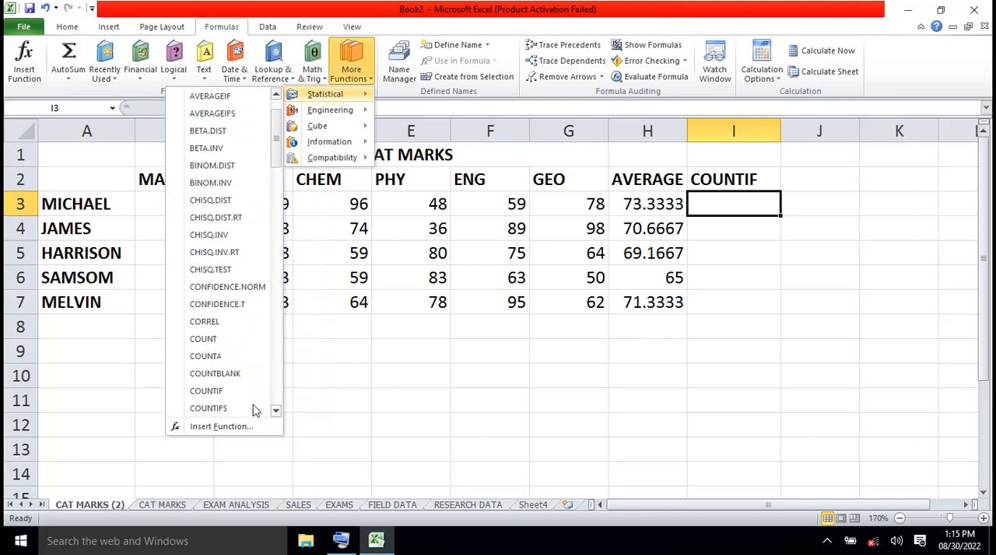
left_click(230, 391)
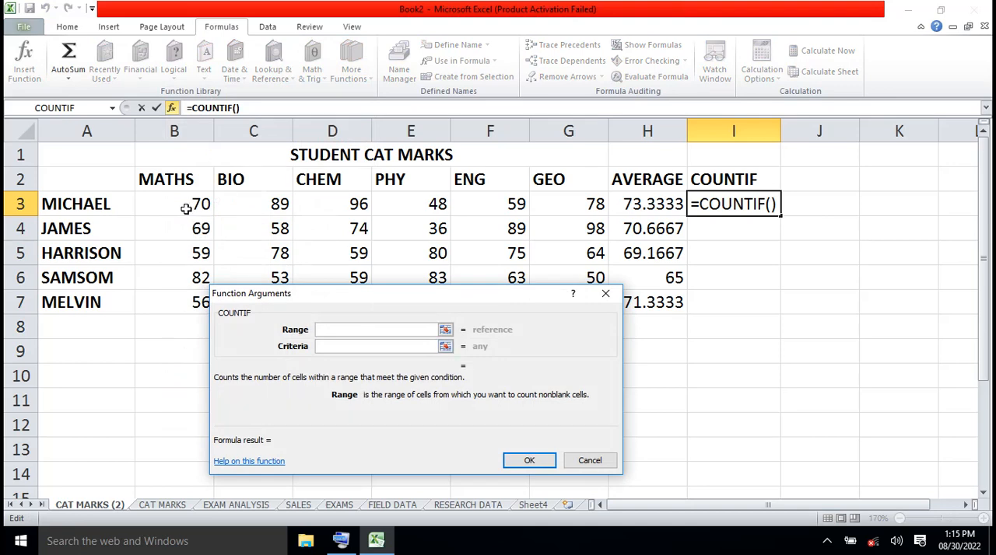
left_click_drag(182, 204, 555, 201)
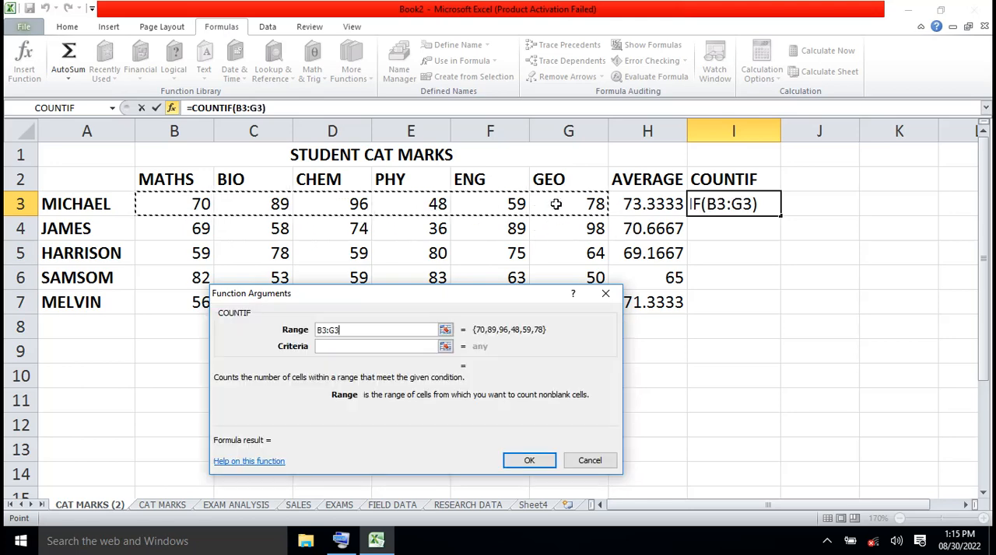
left_click(321, 347)
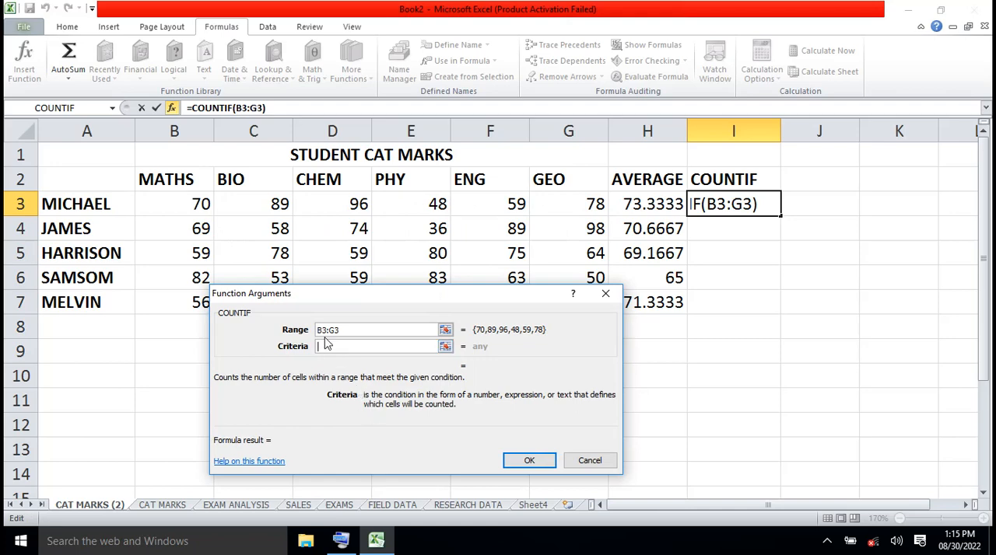
type("=")
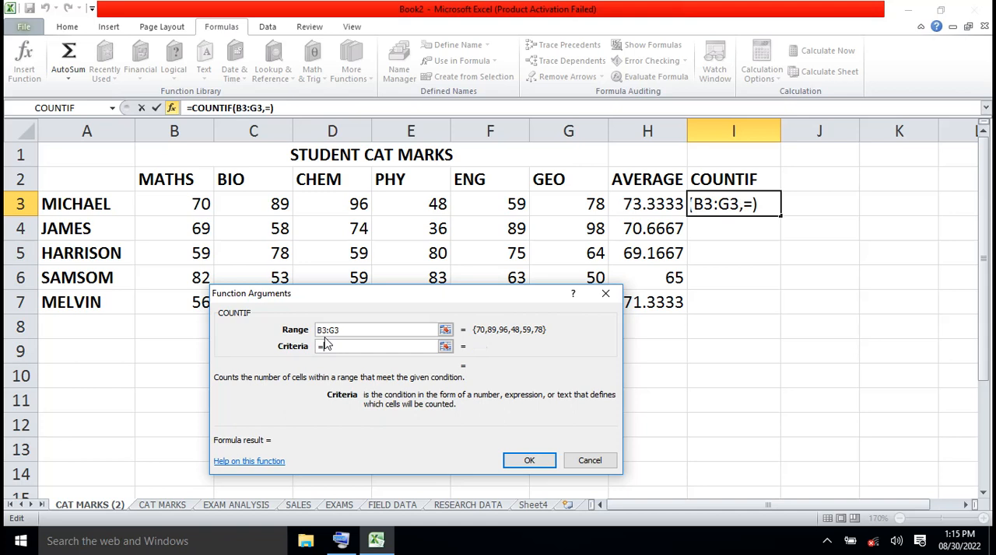
type(">")
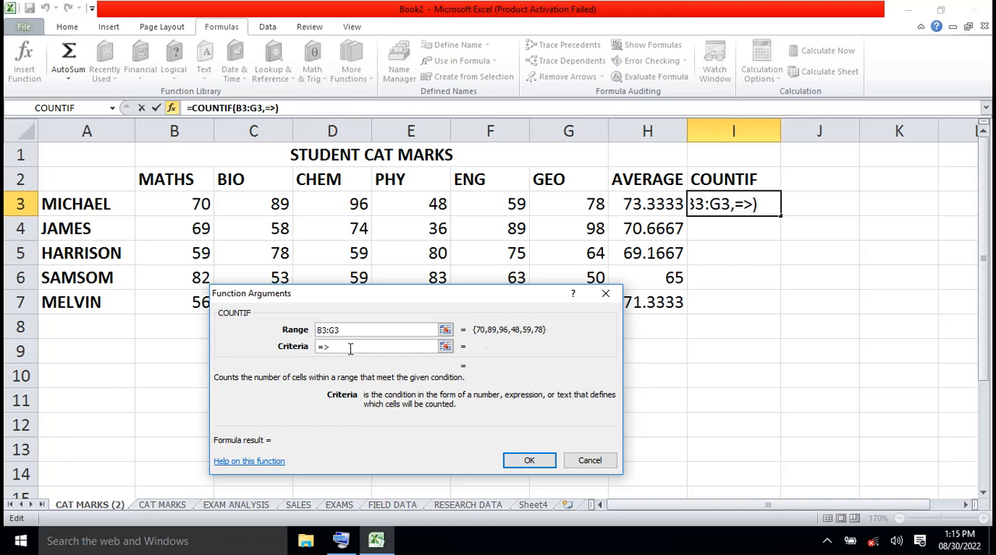
type("75")
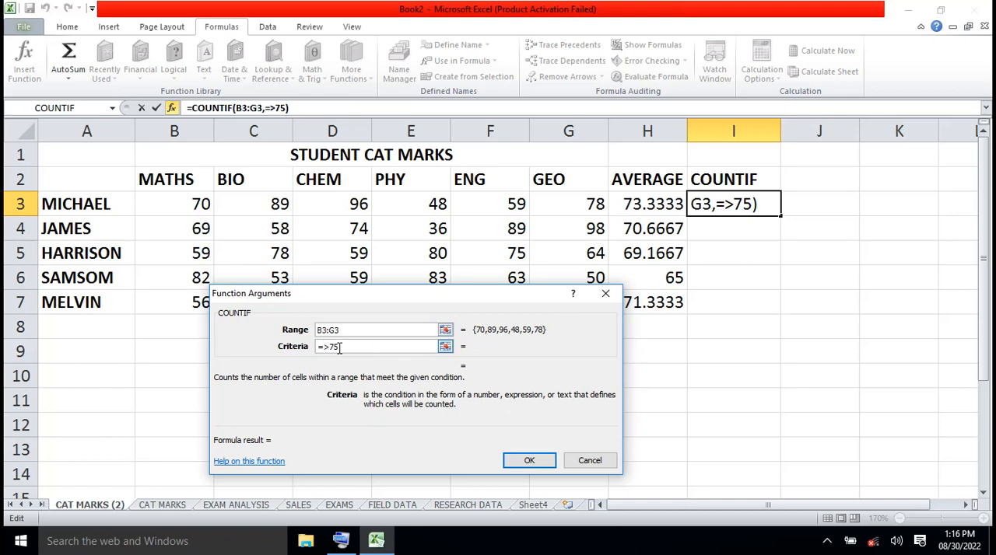
key("BackSpace")
key("BackSpace")
key("BackSpace")
key("BackSpace")
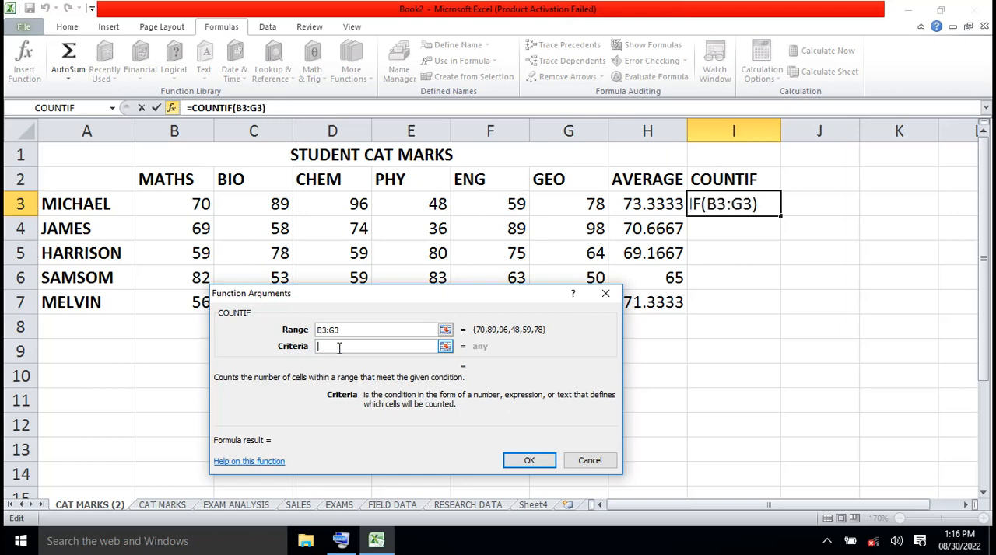
- Enter >=75 as the COUNTIF Criteria with the On-Screen Keyboard and apply the function to I3
left_click(345, 543)
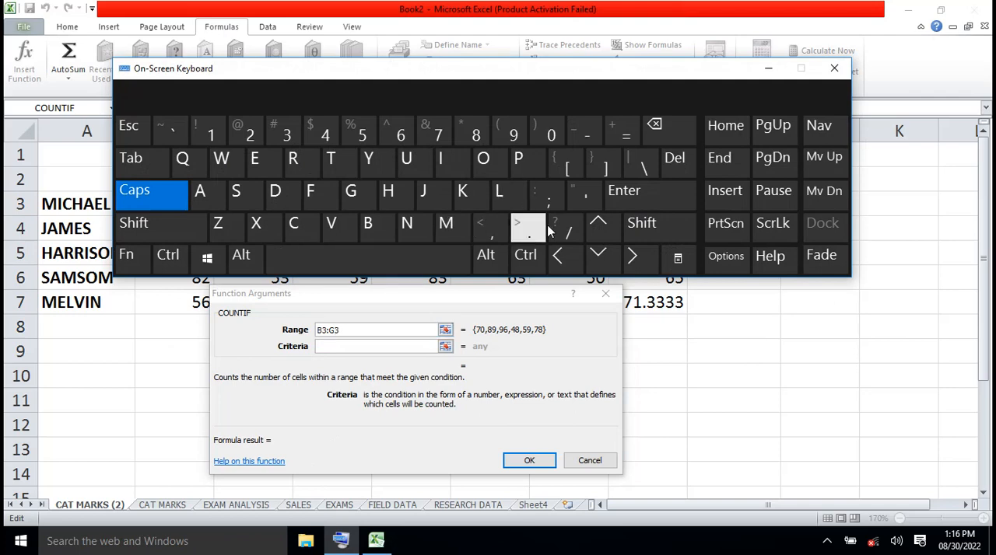
left_click(643, 225)
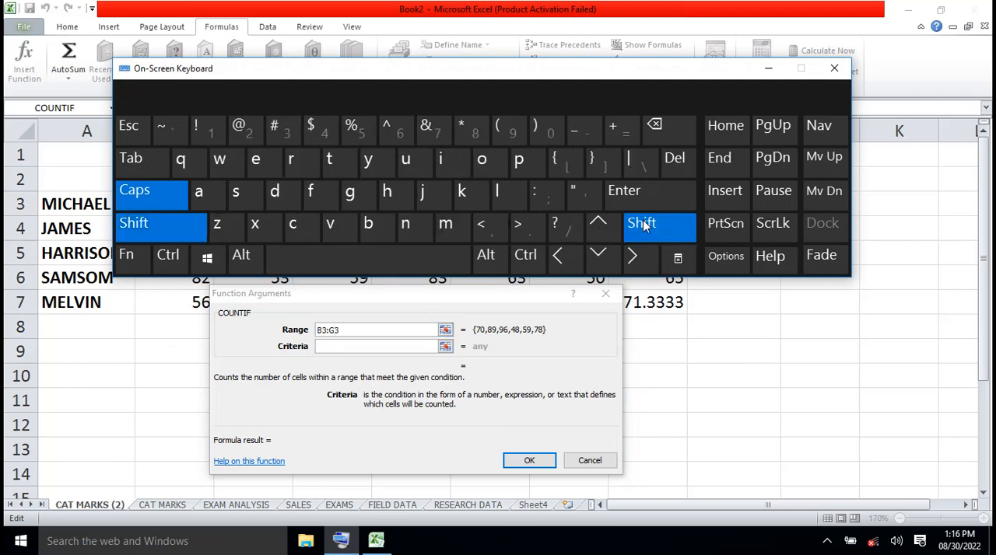
left_click(533, 226)
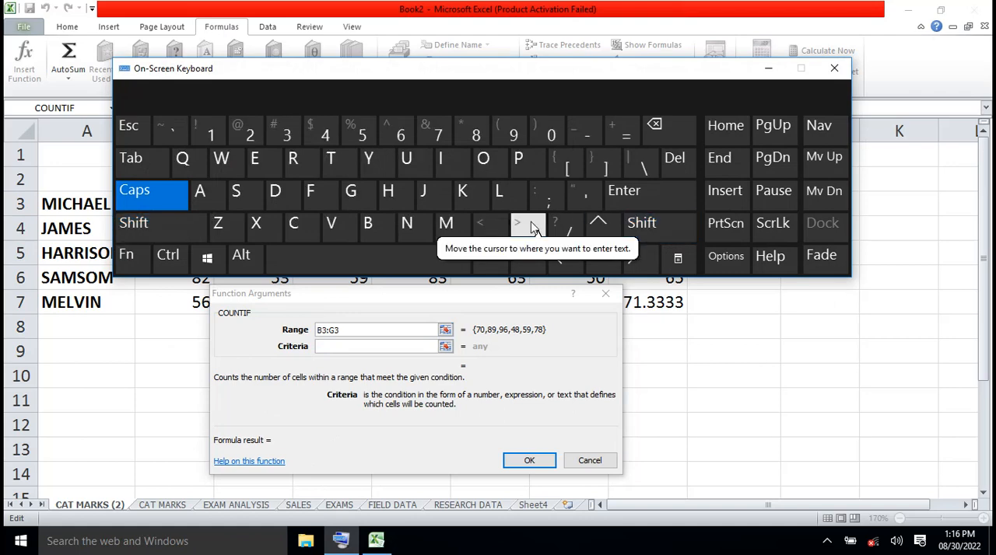
left_click(335, 346)
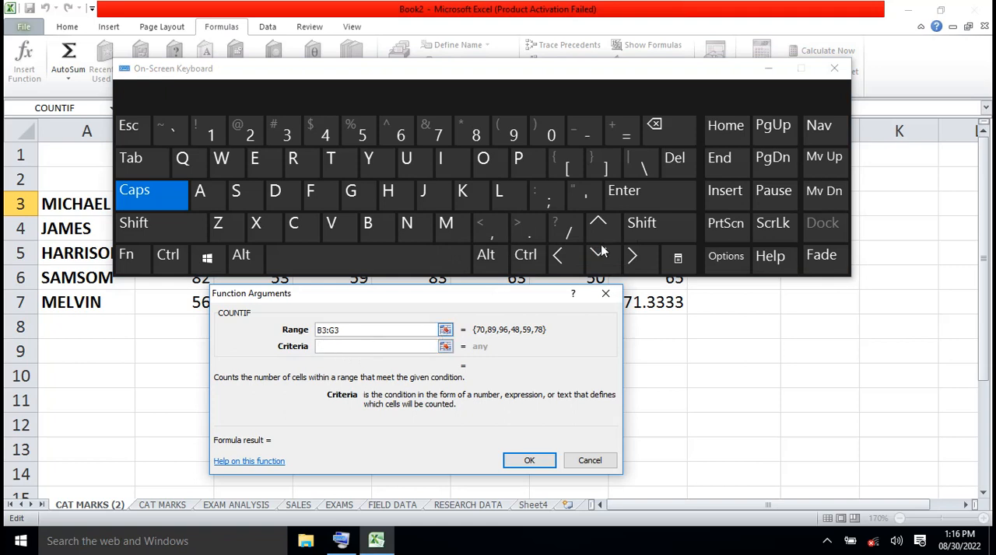
left_click(650, 228)
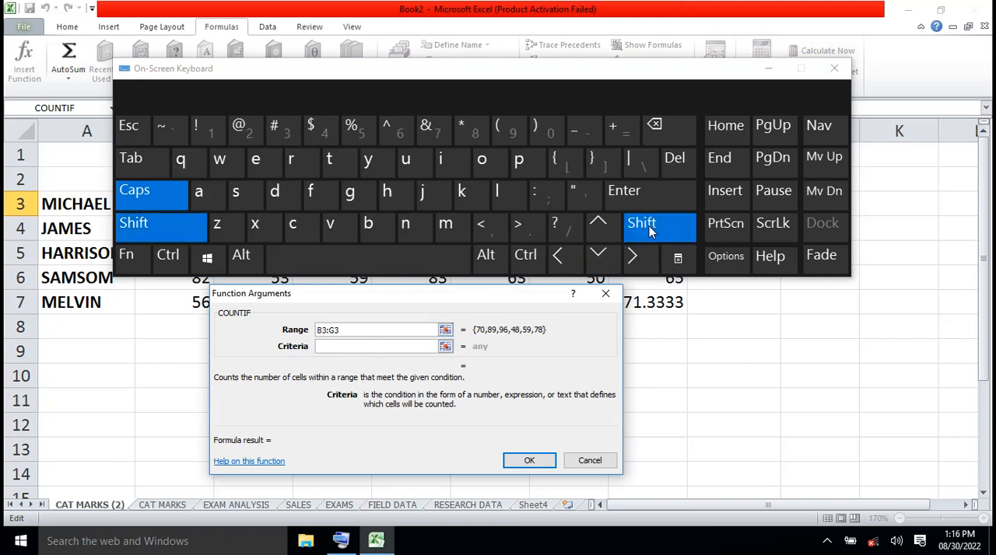
left_click(528, 229)
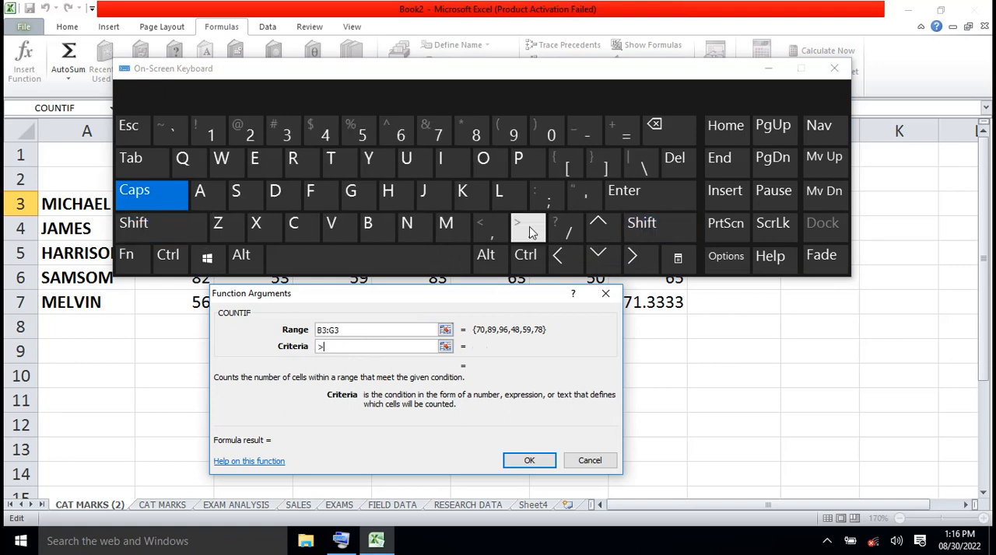
left_click(622, 137)
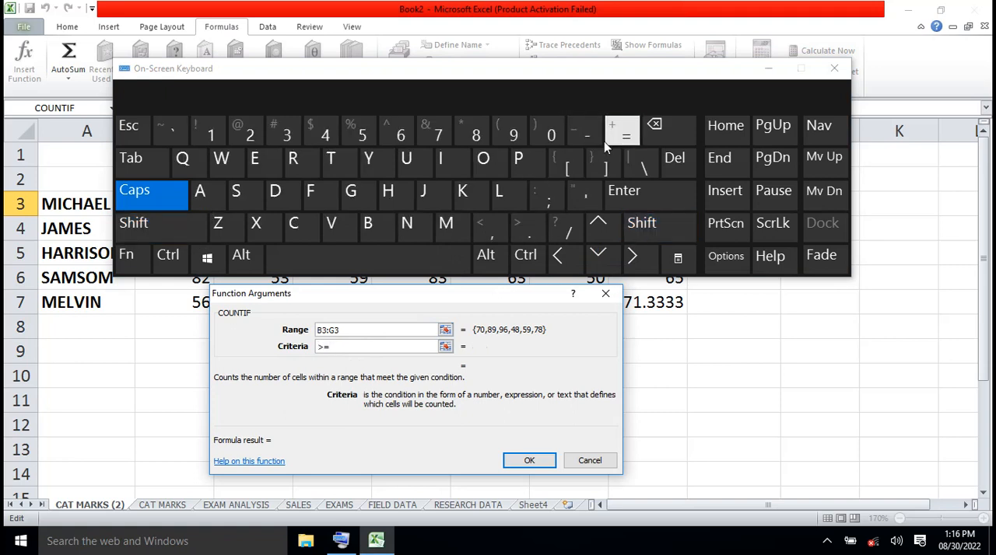
left_click(439, 136)
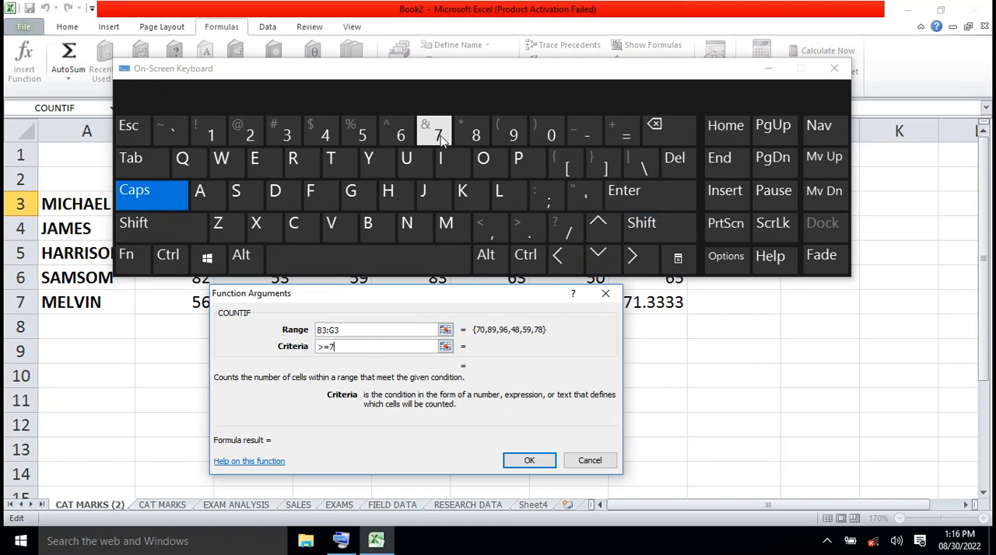
left_click(362, 134)
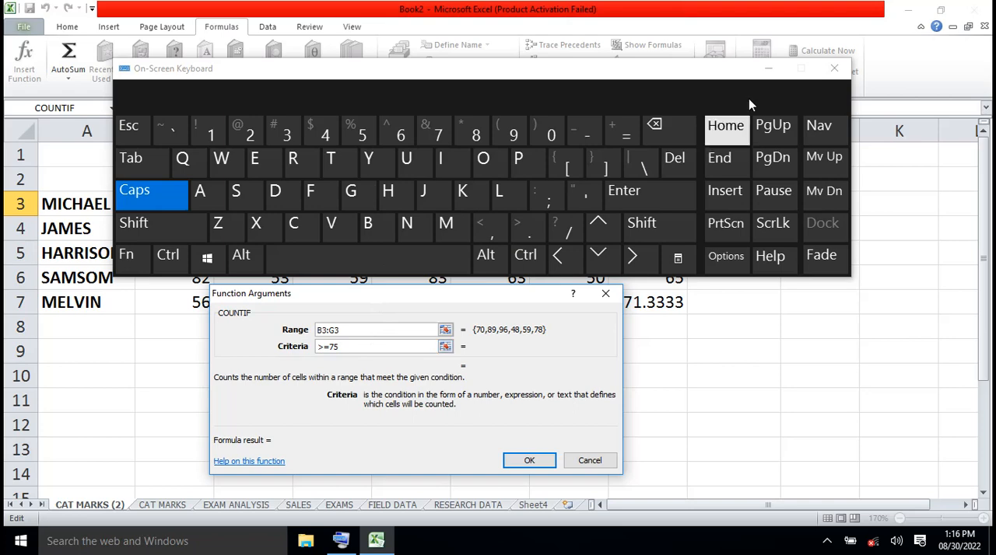
left_click(768, 74)
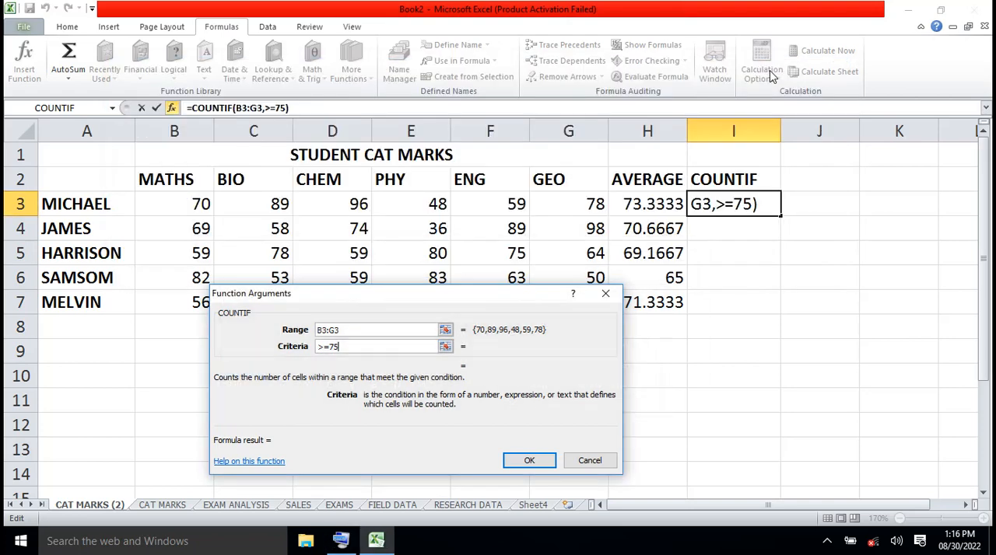
left_click(533, 461)
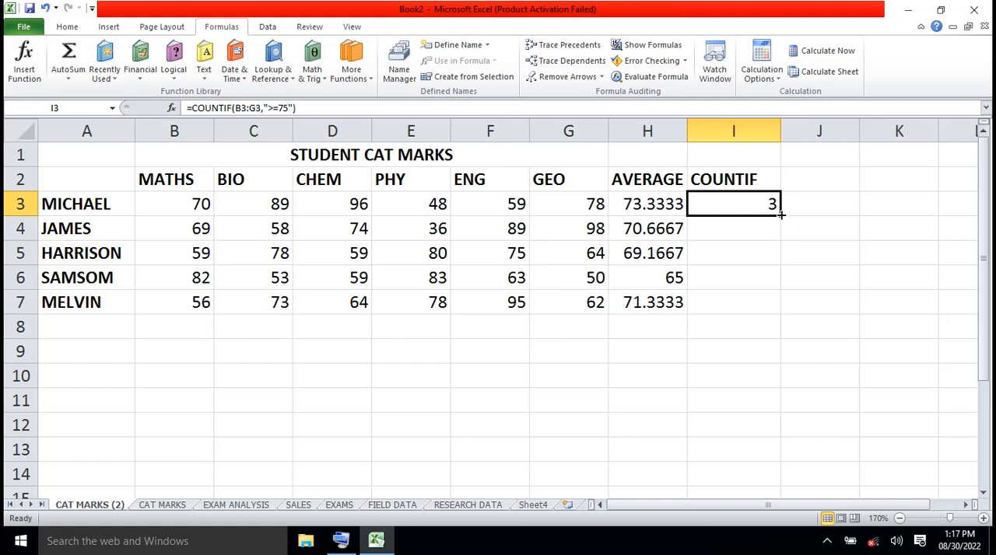
- Fill the COUNTIF formula from I3 down to I7 and check the copied formulas in I4:I6
left_click_drag(780, 214, 788, 325)
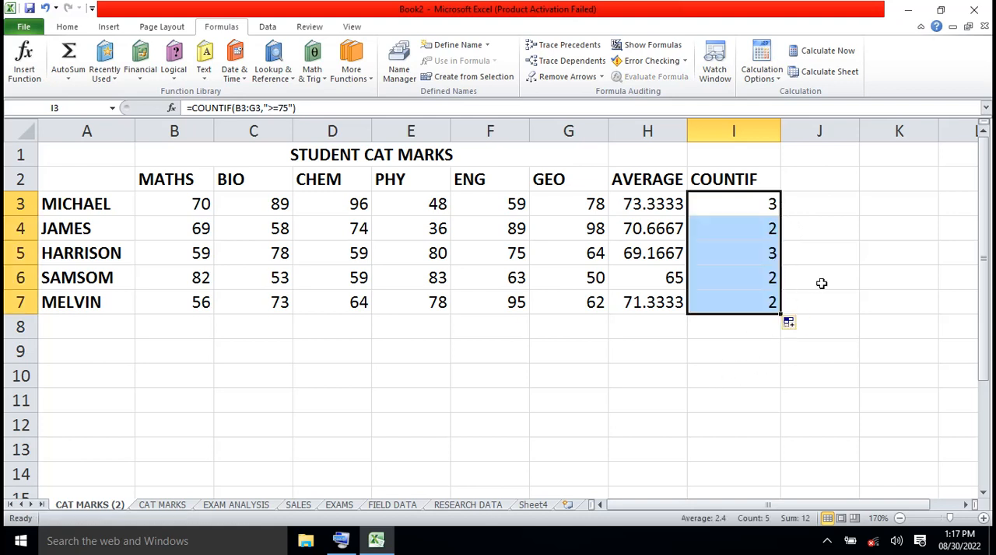
left_click(808, 254)
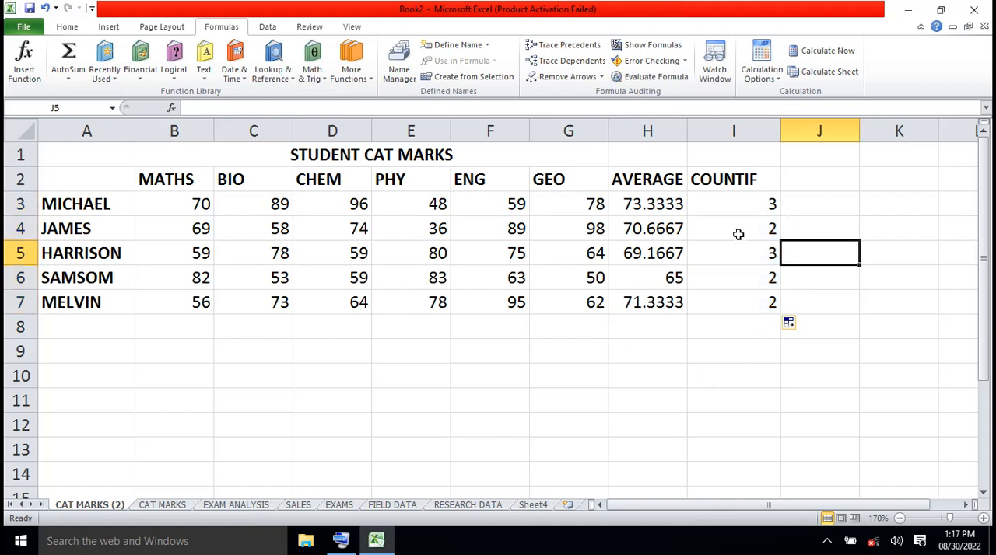
left_click(737, 234)
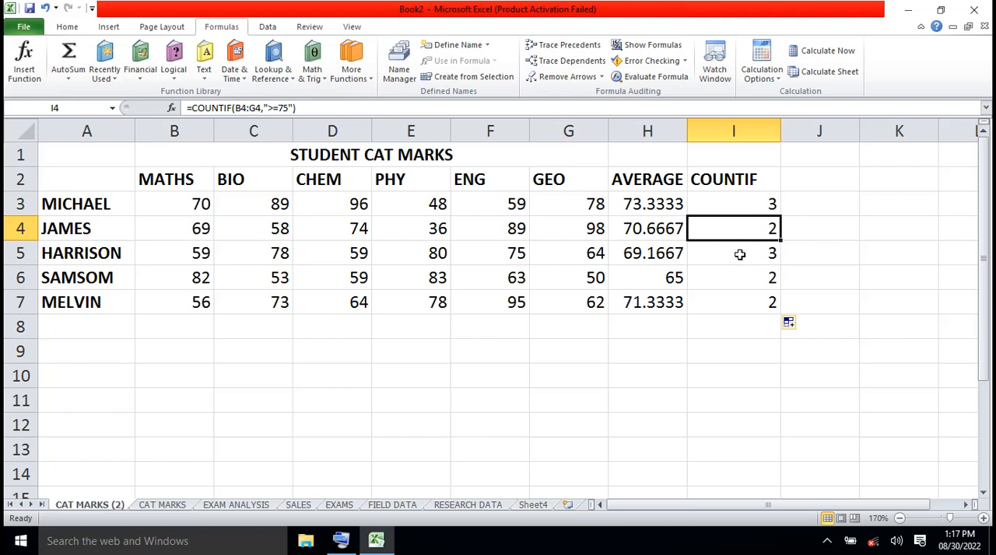
left_click(739, 254)
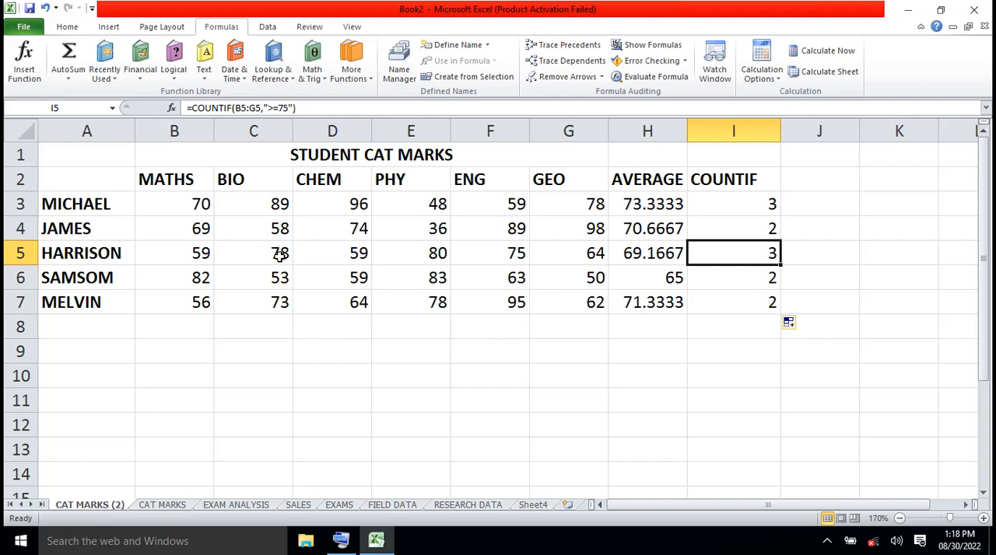
left_click(759, 282)
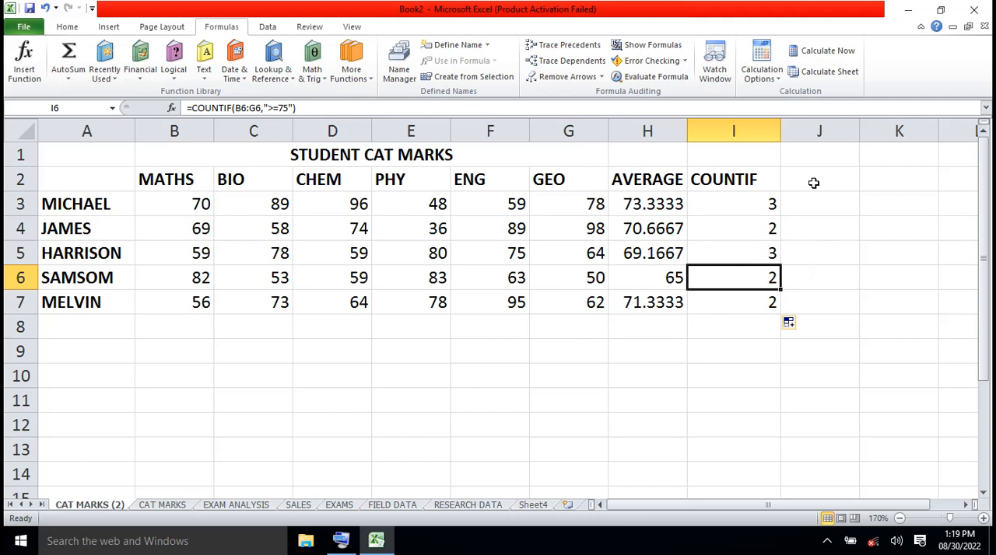
- Add the column header COUNT in J2 and look up the Statistical COUNT function with J3 selected
left_click(813, 182)
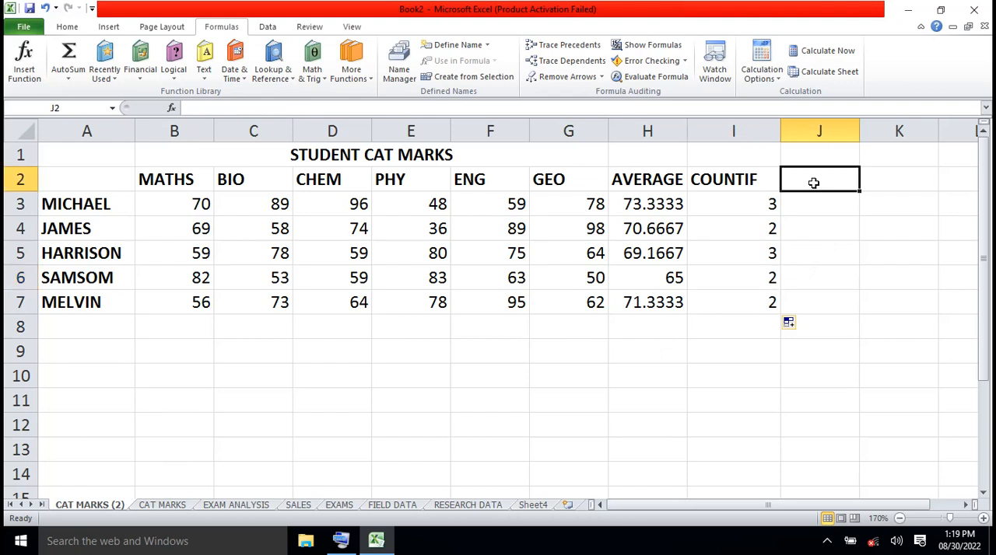
type("COUNT")
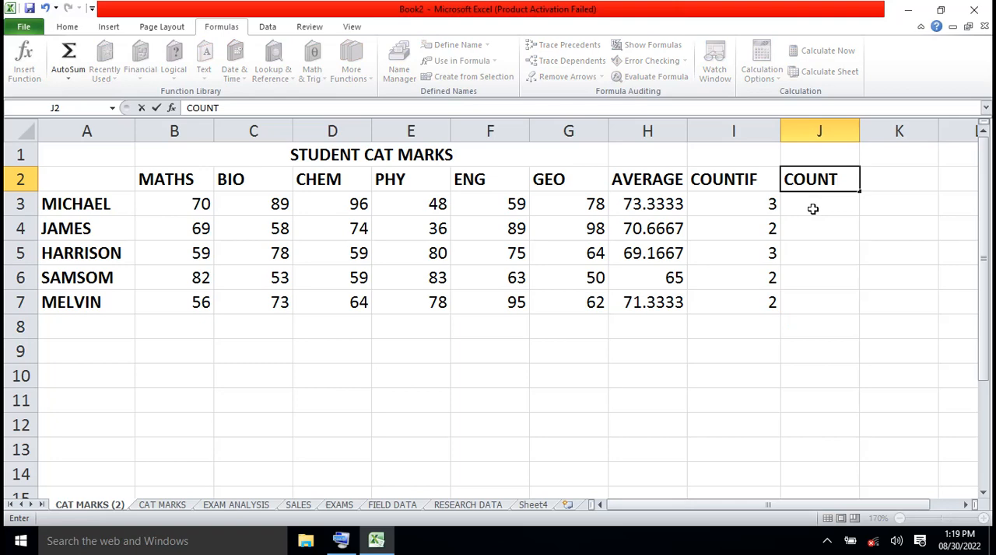
left_click(813, 208)
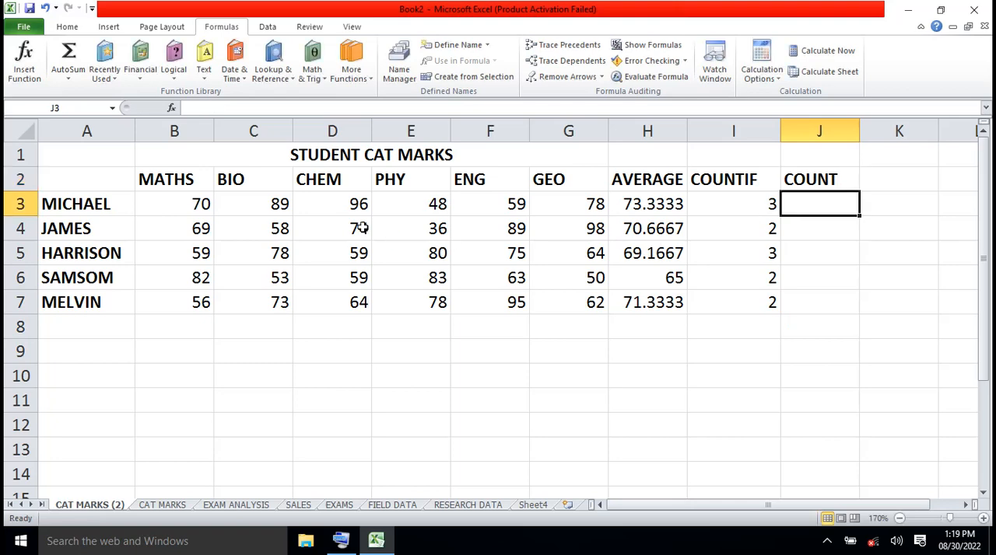
left_click(349, 204)
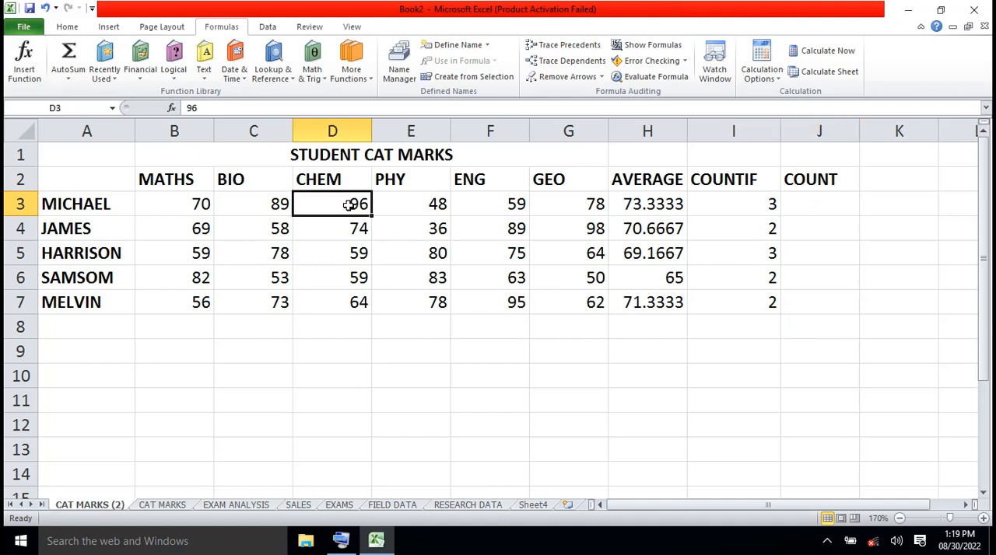
left_click(815, 200)
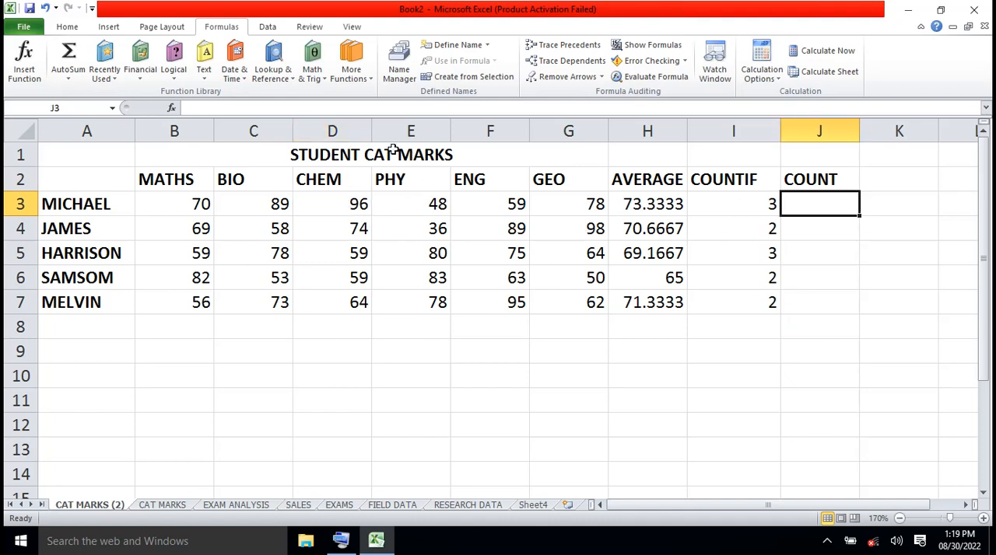
left_click(369, 81)
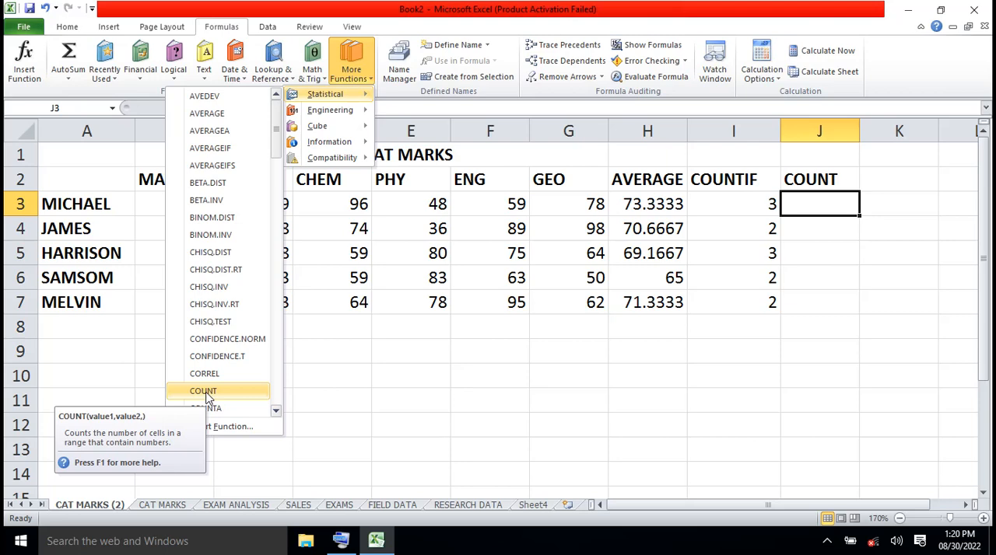
left_click(526, 369)
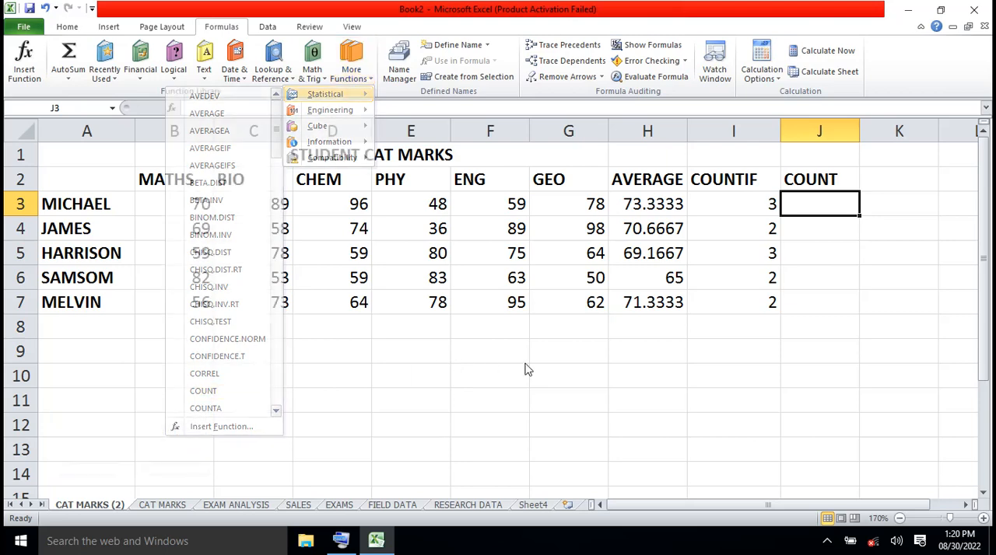
- Clear the CHEM mark in D7 and re-enter it as 64
left_click(358, 305)
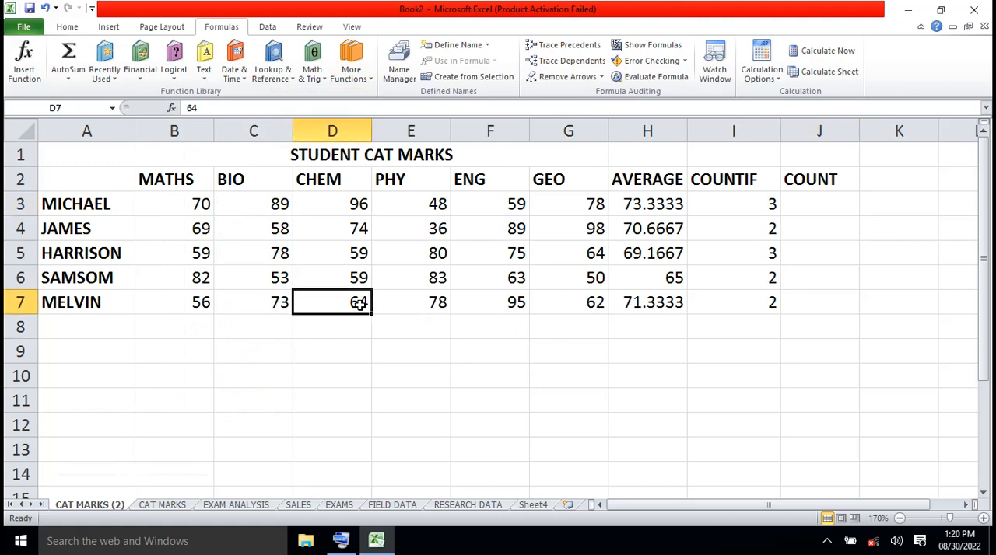
key("Delete")
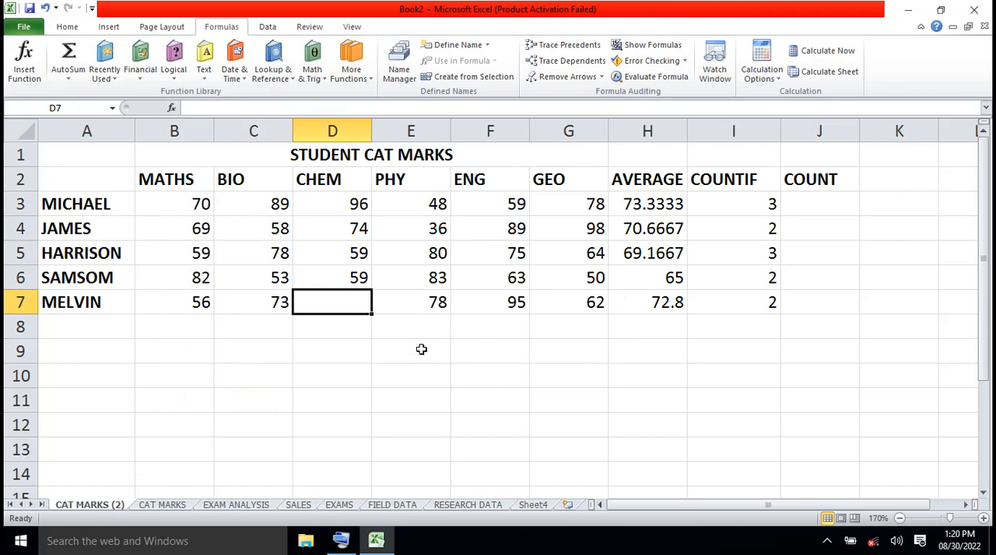
type("64")
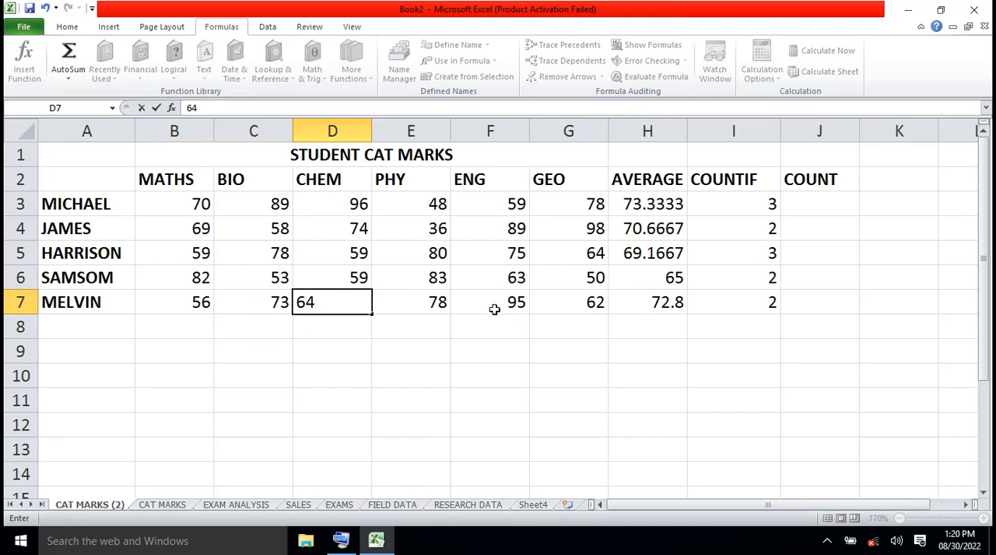
left_click(588, 305)
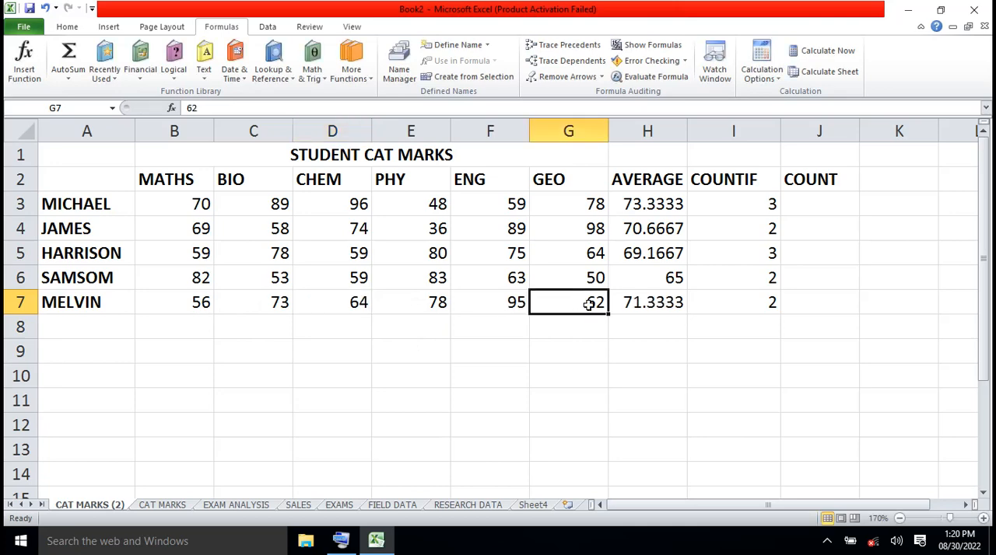
- Go through the marks in row 7 one by one from B7 to G7
left_click(208, 305)
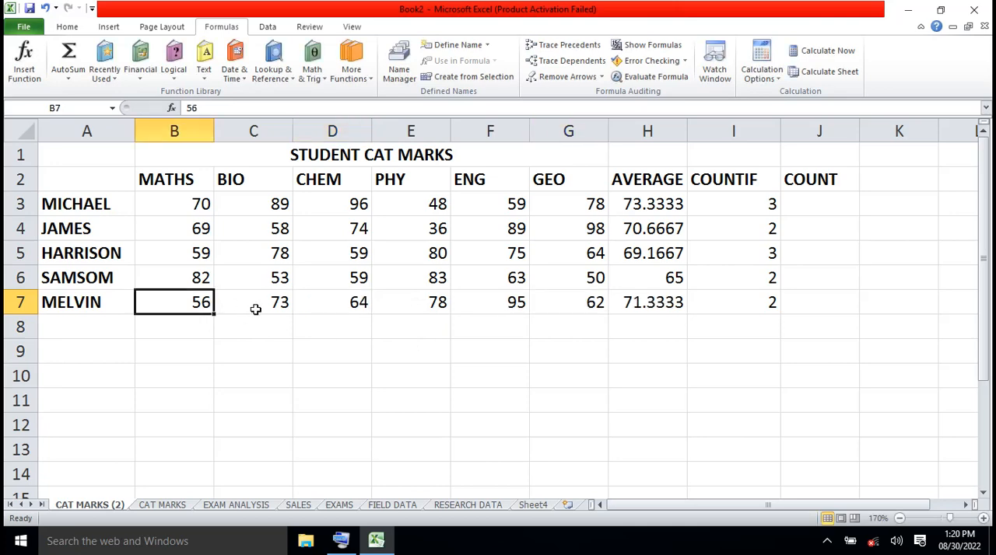
left_click(262, 311)
left_click(351, 307)
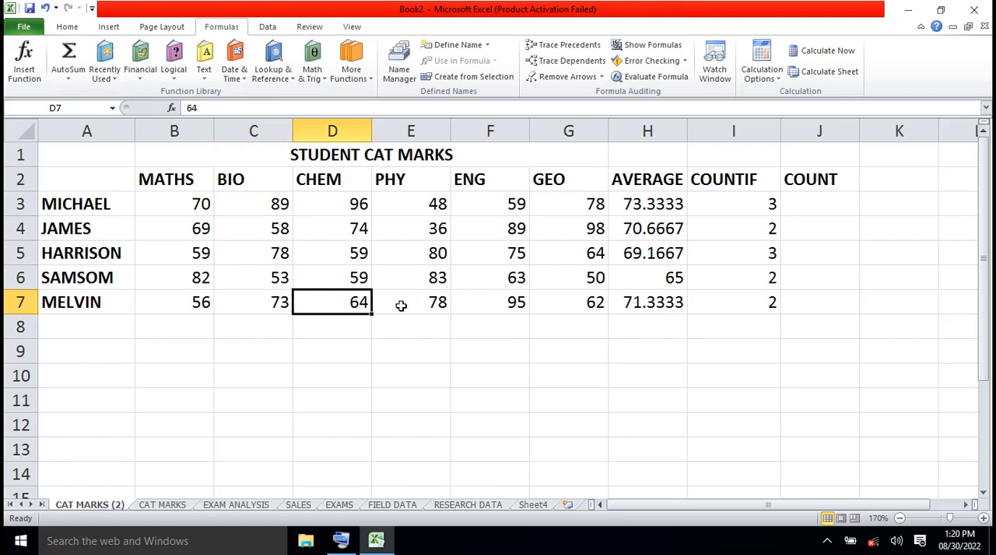
left_click(427, 305)
left_click(496, 302)
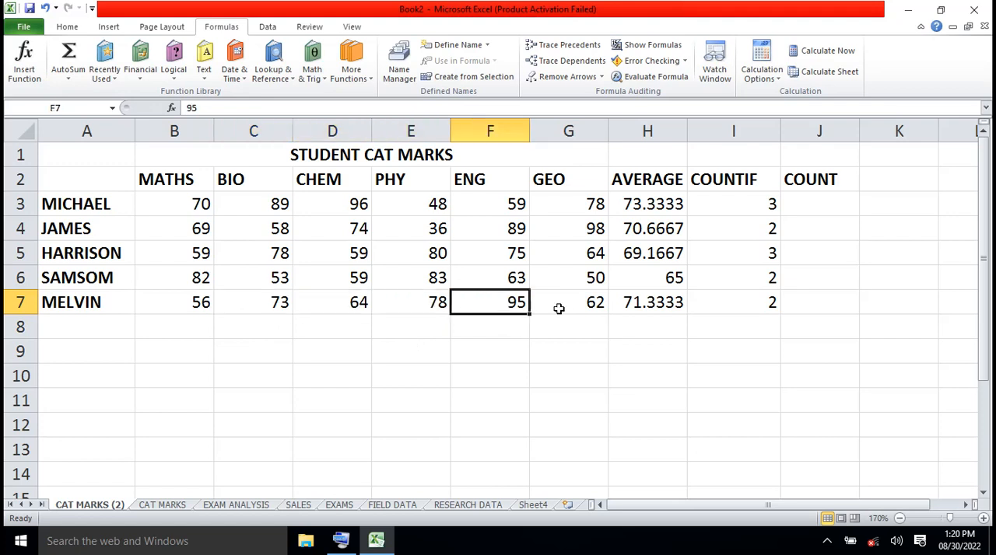
left_click(589, 306)
- Insert the Statistical COUNT function in J7 with B7:G7 as Value1
scroll(589, 305, "down", 1)
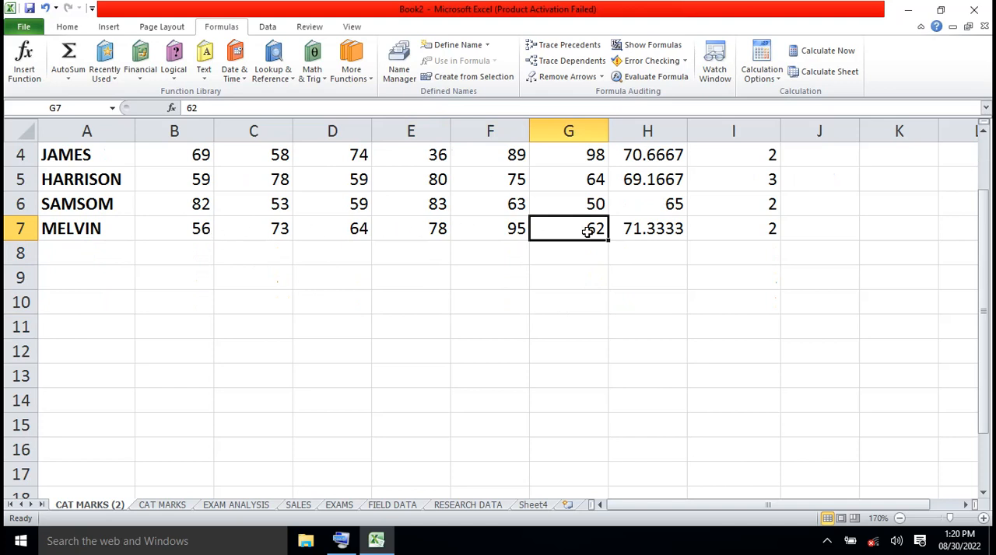
left_click(816, 234)
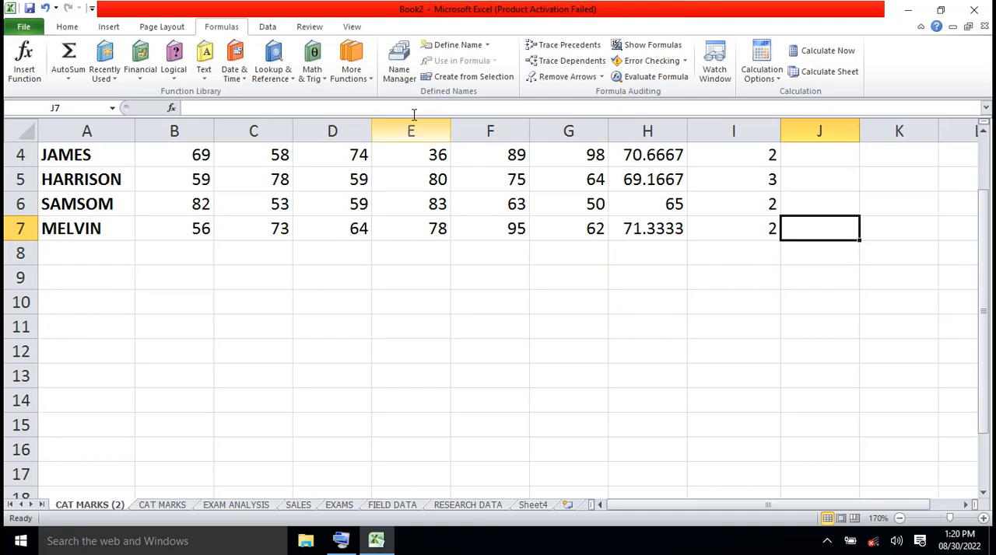
left_click(368, 81)
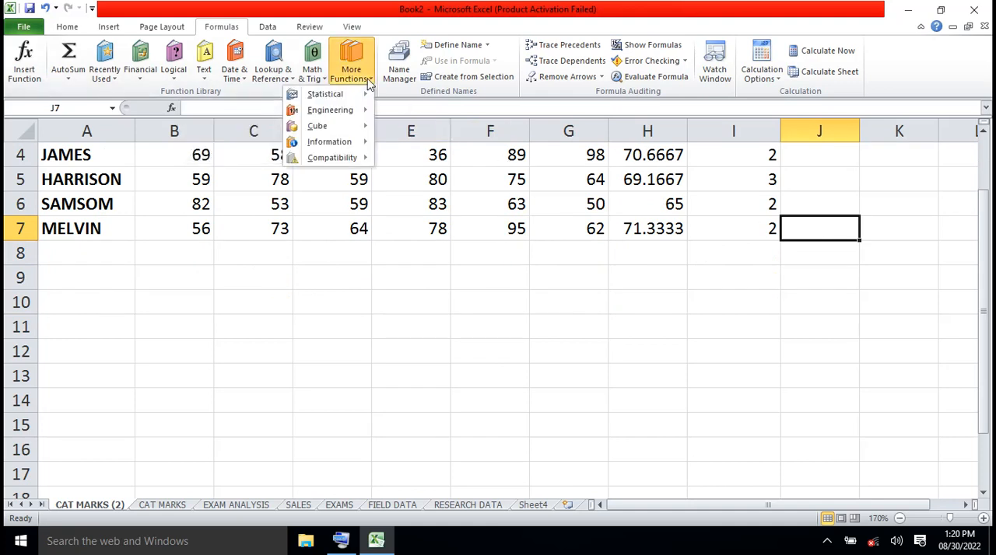
mouse_move(355, 95)
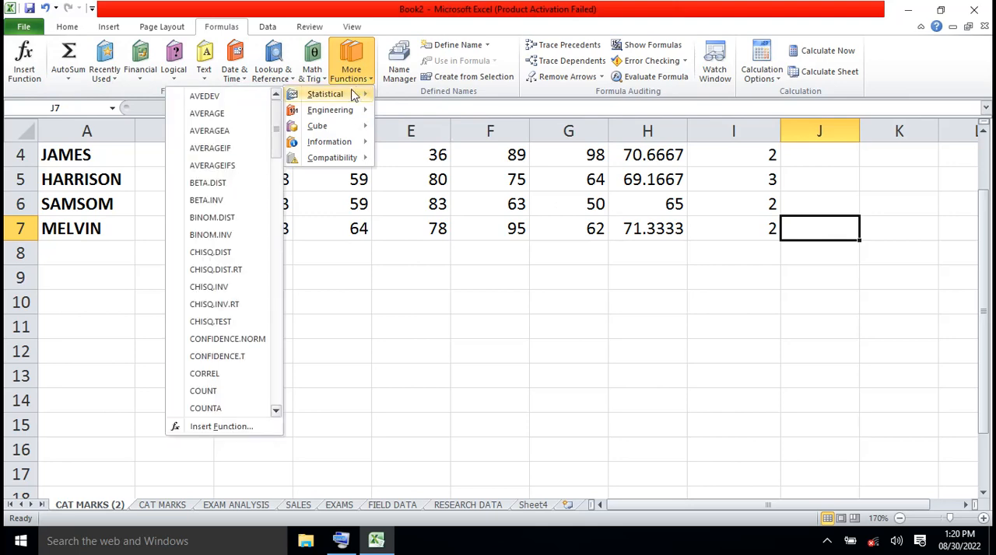
left_click(220, 390)
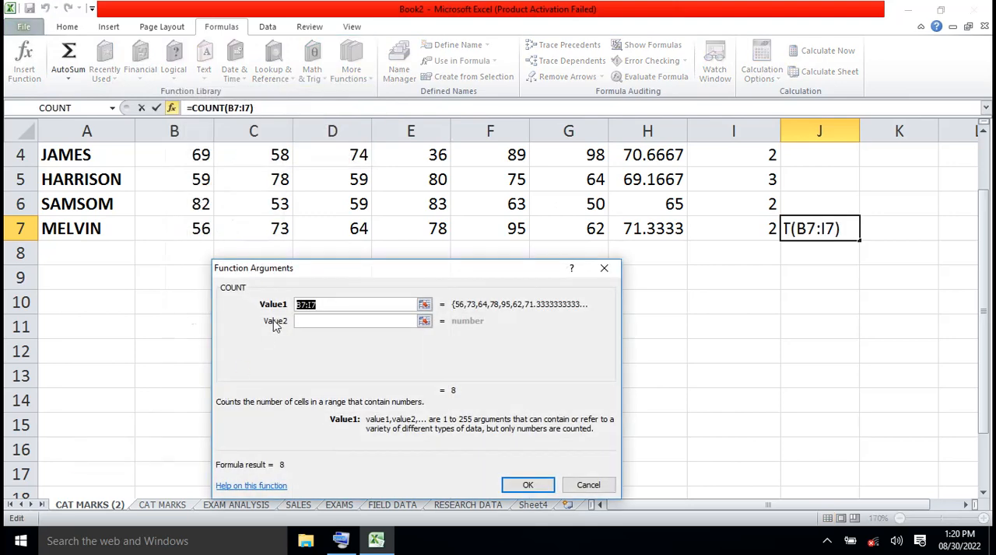
left_click(200, 228)
left_click_drag(201, 227, 551, 229)
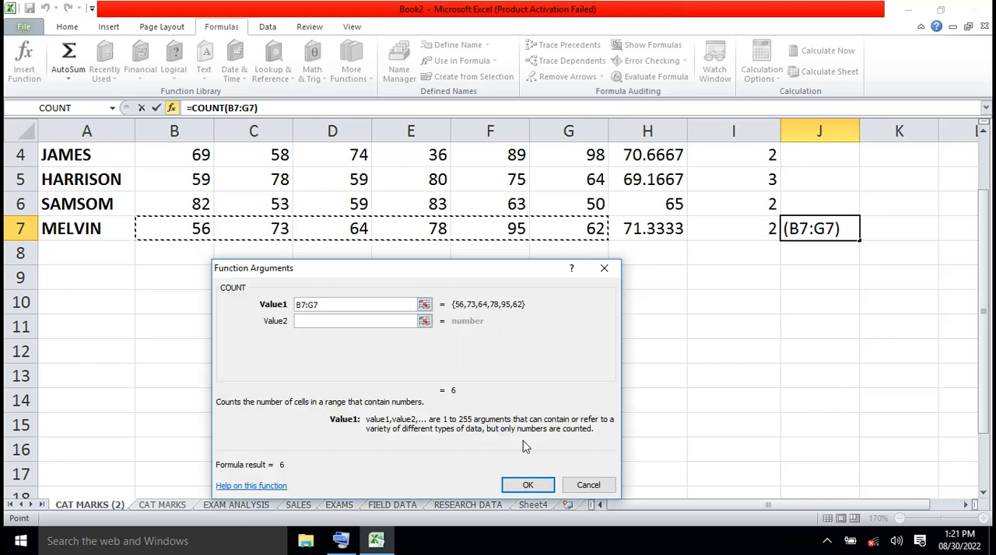
left_click(528, 486)
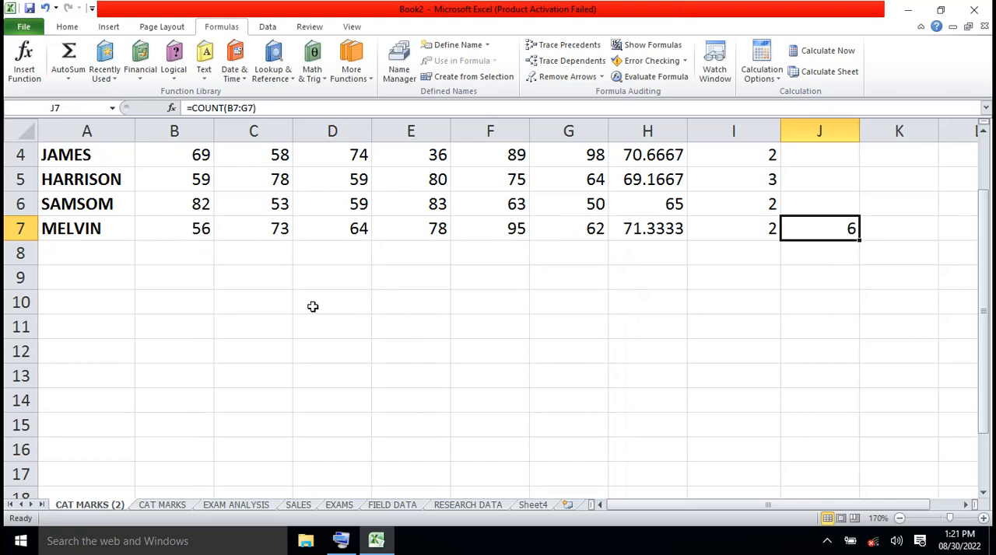
- Delete the CHEM mark in D7 to test the COUNT formula in row 7
left_click(359, 228)
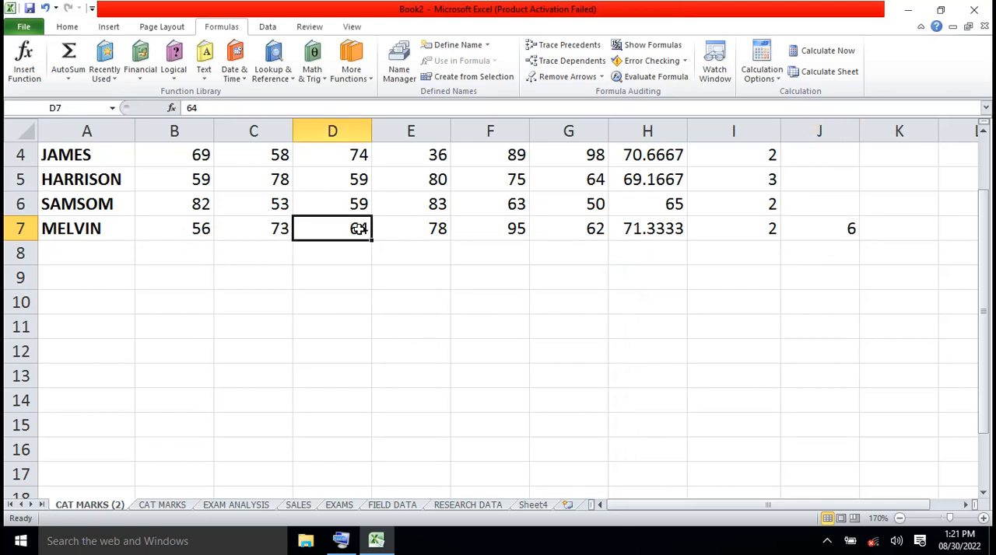
key("Delete")
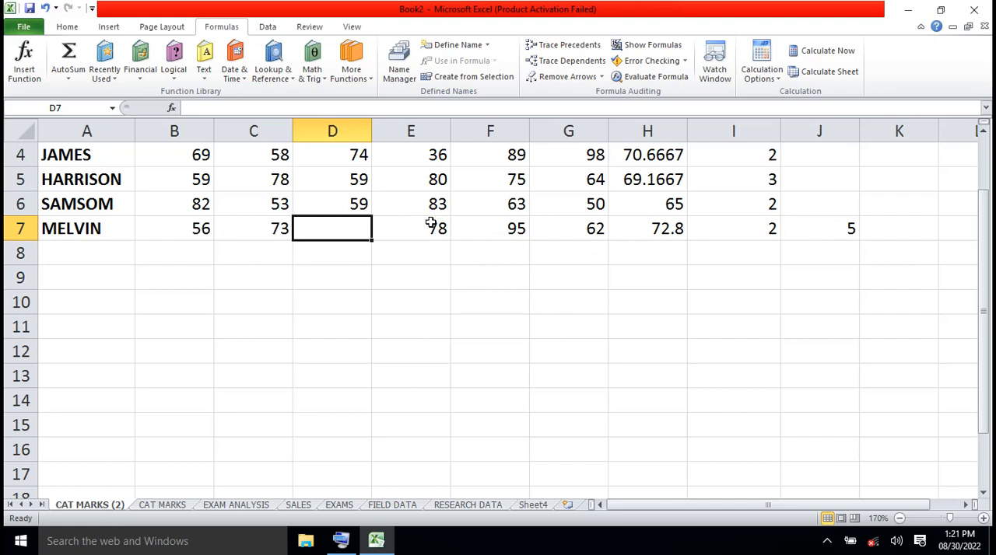
left_click(984, 136)
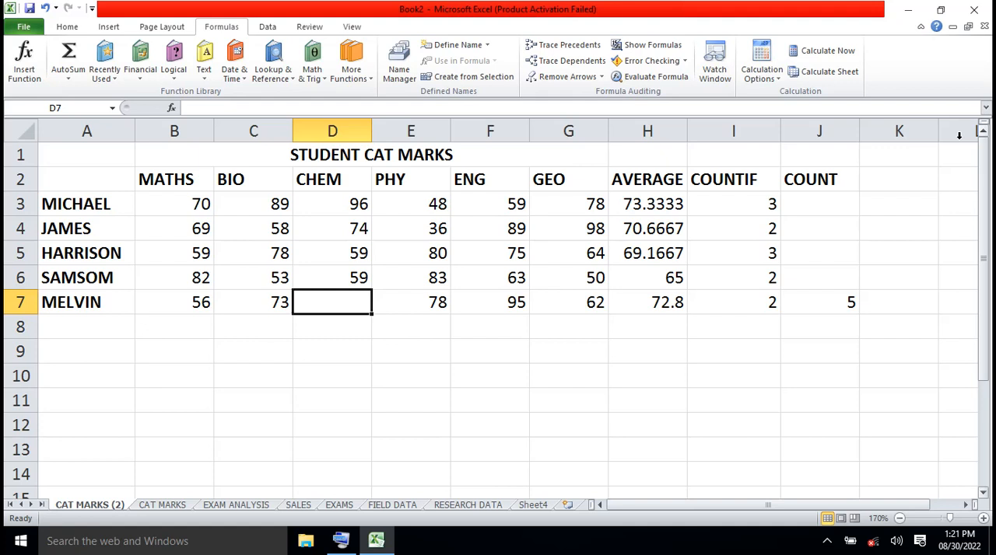
- Browse the full list of Statistical functions and close it without inserting one
left_click(370, 84)
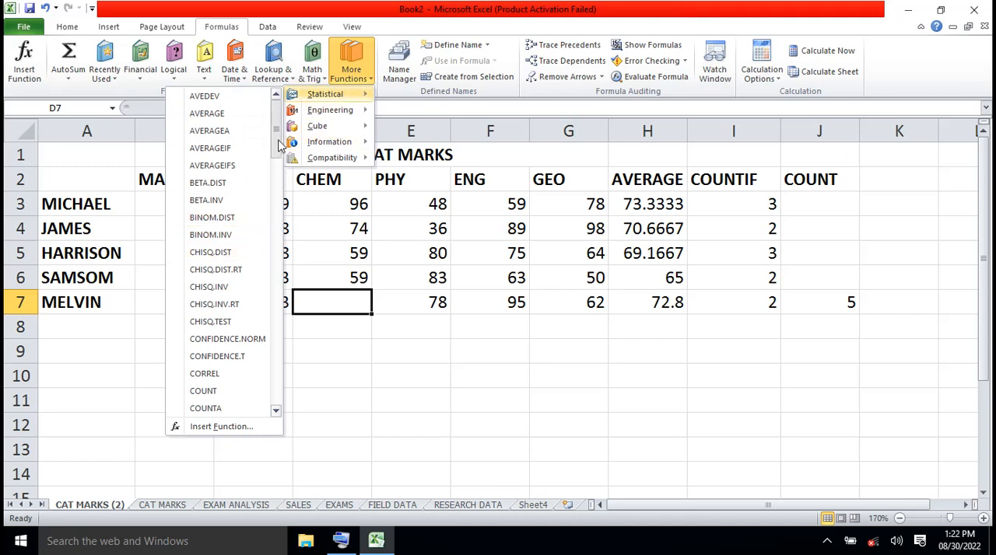
left_click_drag(278, 145, 273, 299)
left_click_drag(274, 311, 269, 405)
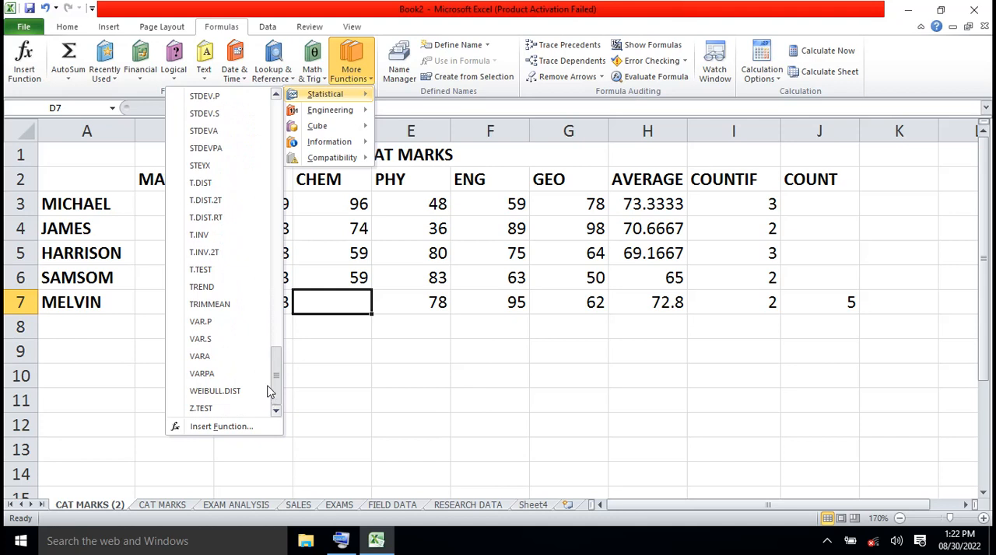
scroll(268, 391, "up", 12)
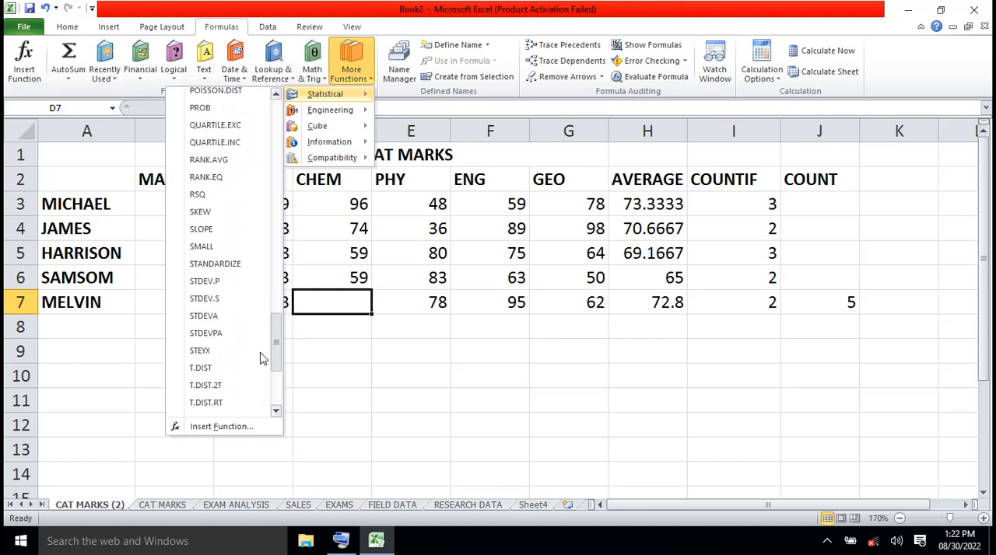
scroll(243, 233, "up", 13)
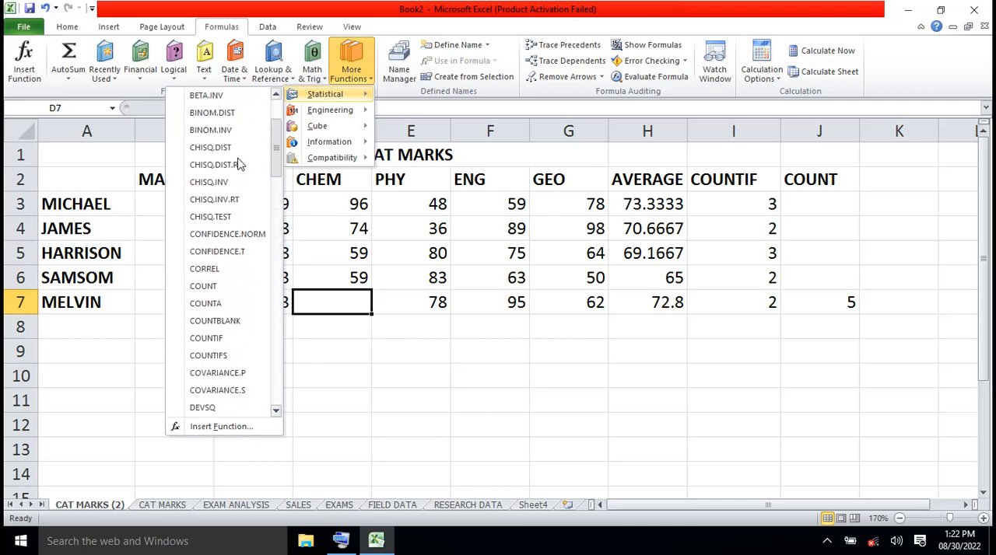
scroll(239, 152, "up", 2)
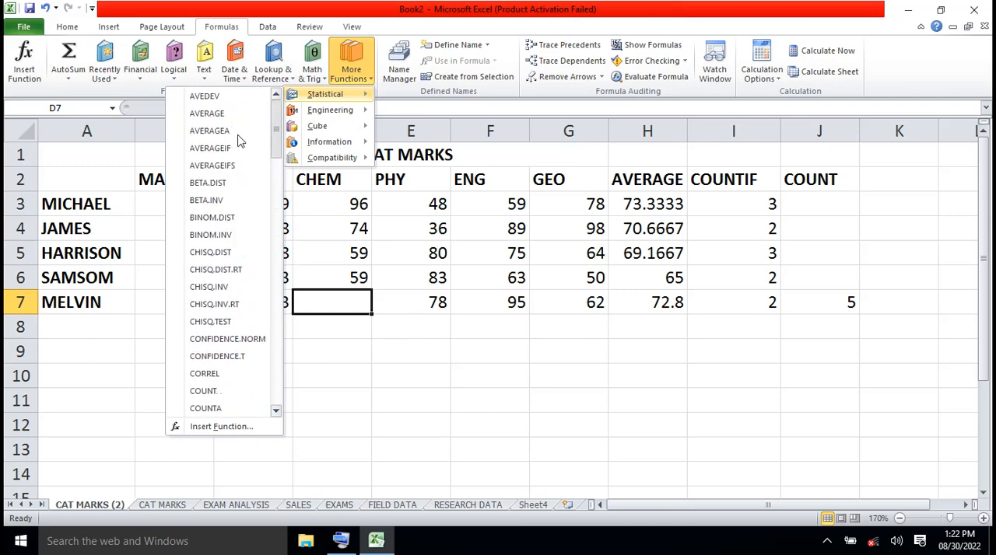
left_click(413, 370)
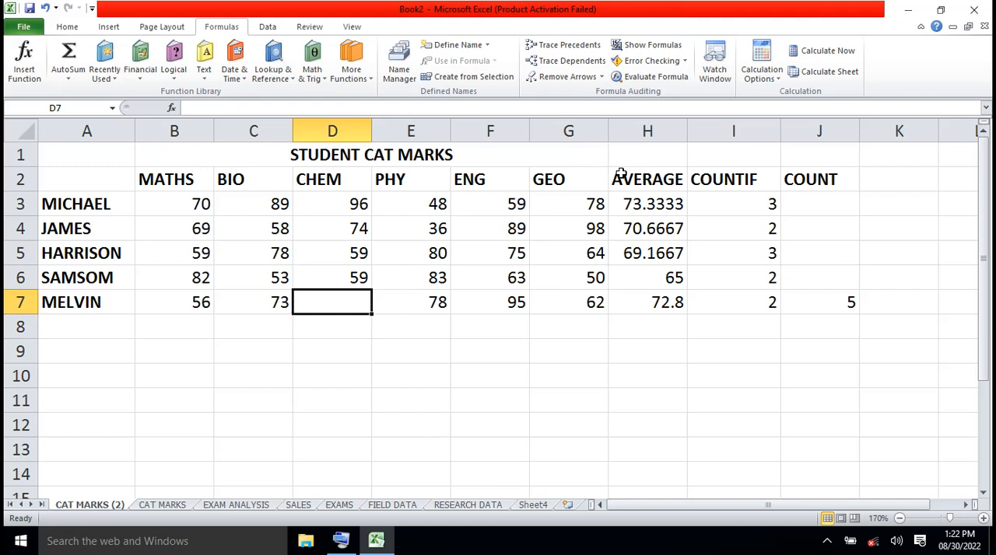
- Clear the AVERAGE, COUNTIF and COUNT columns in H2:J7, including their headers
left_click_drag(620, 175, 845, 311)
key("Delete")
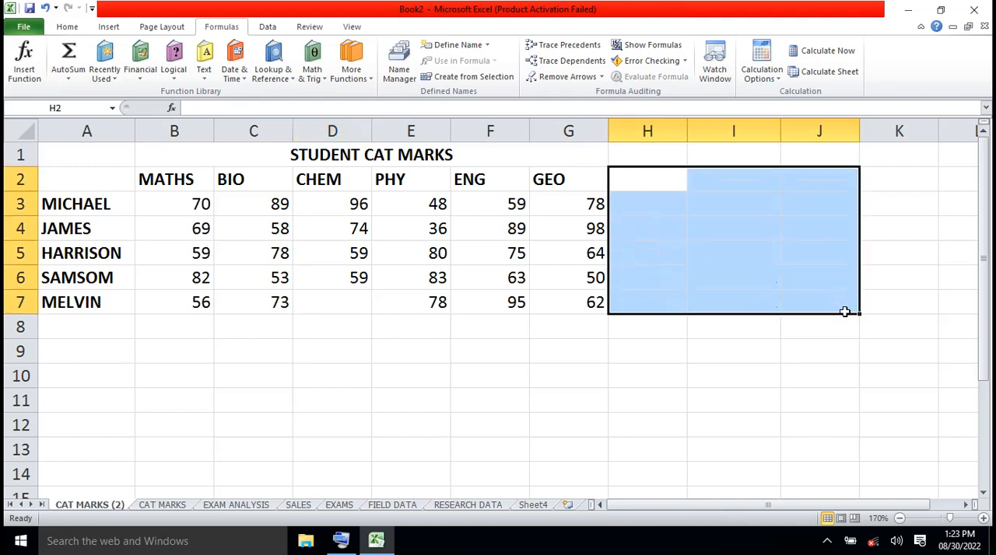
left_click(661, 386)
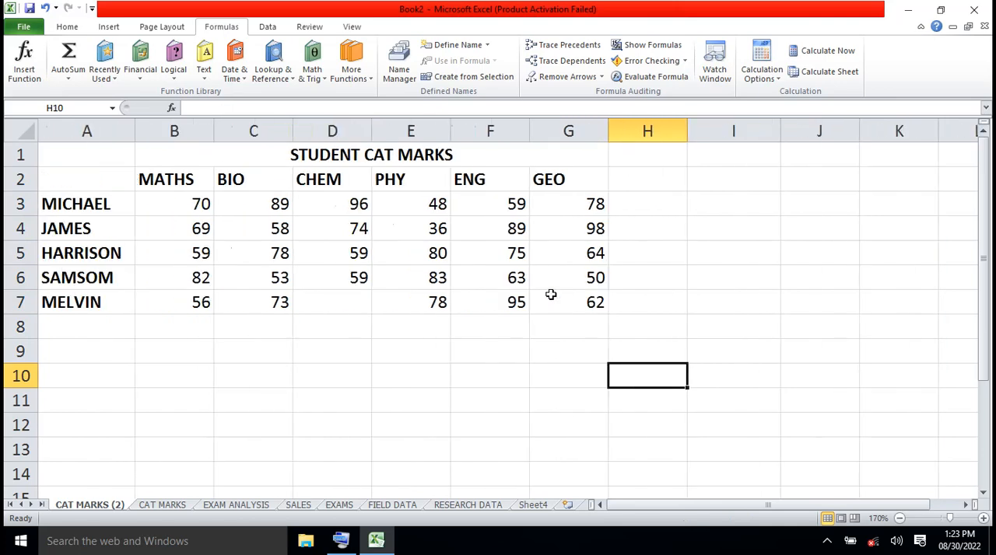
scroll(550, 295, "right", 1)
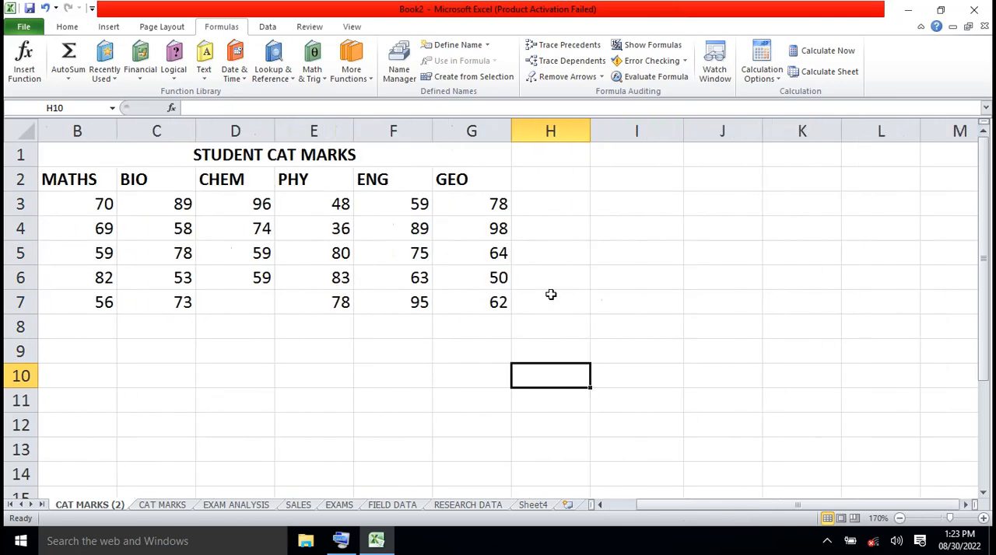
left_click(600, 506)
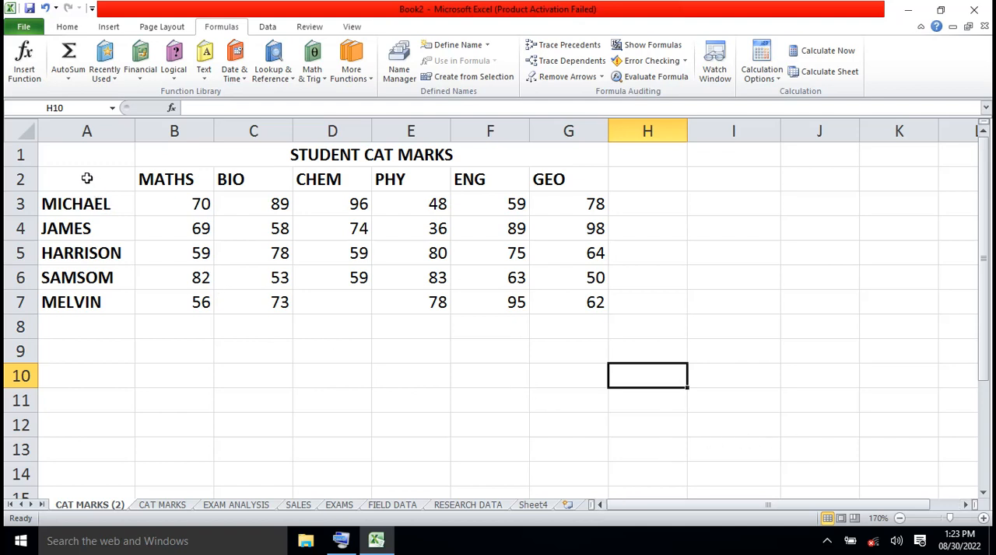
left_click_drag(86, 178, 325, 292)
left_click(359, 393)
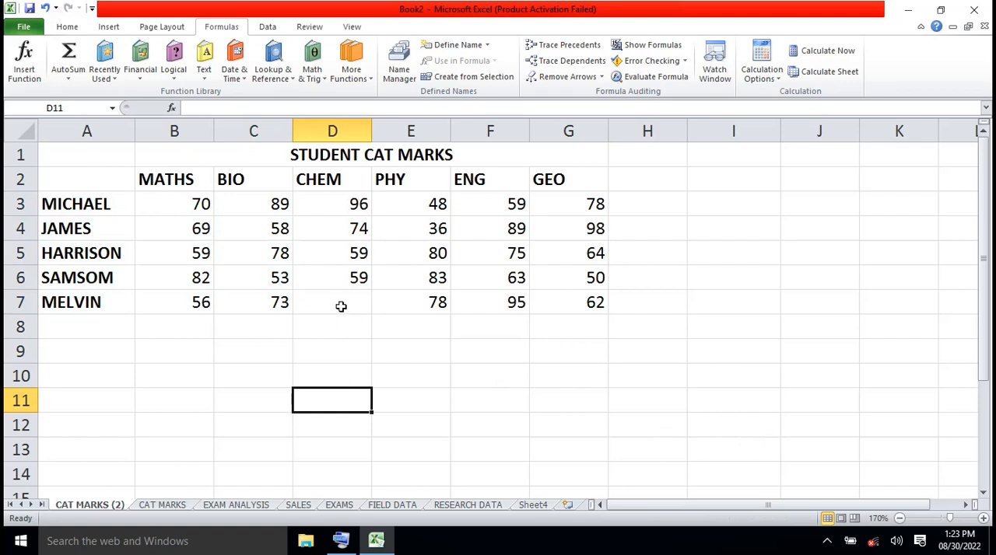
- Enter 64 as the missing CHEM mark in D7
left_click(341, 305)
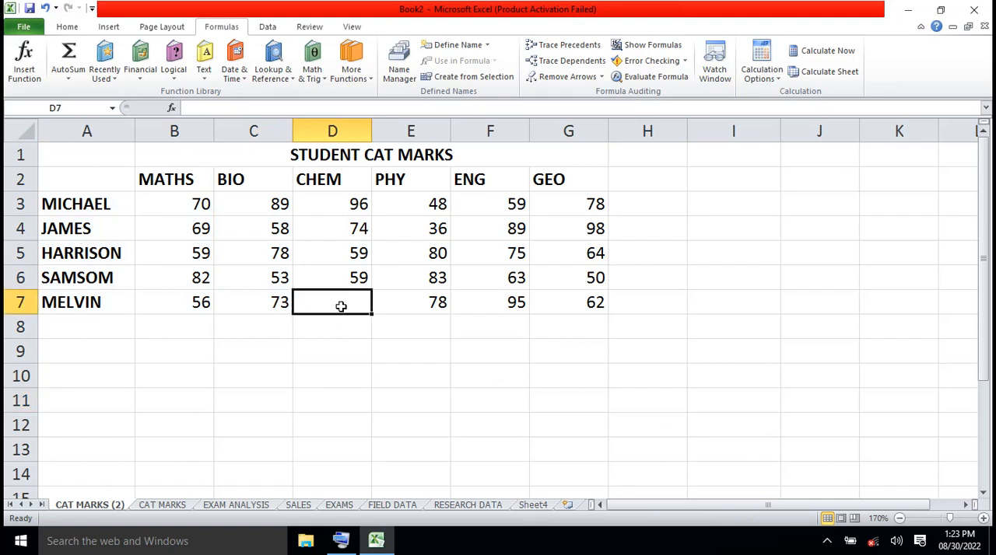
type("64")
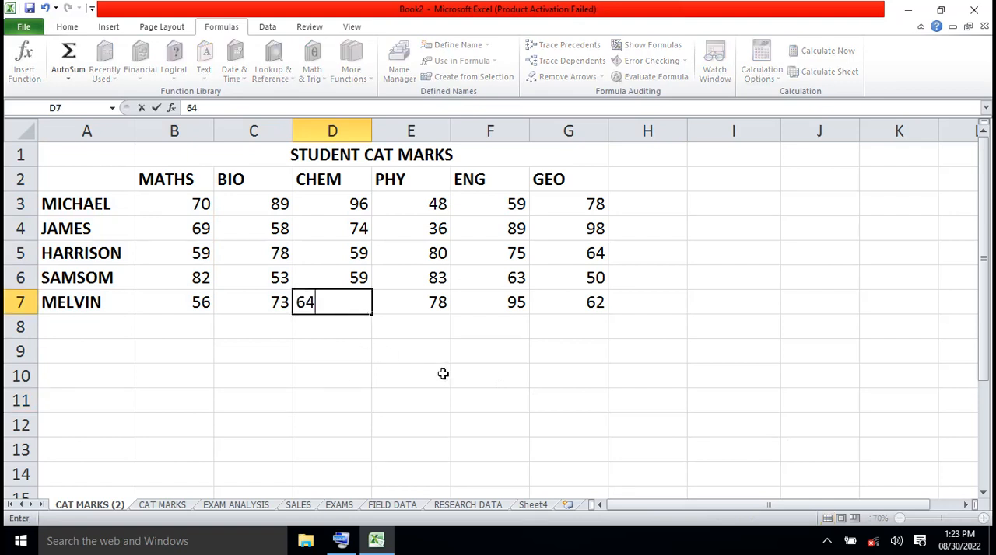
left_click(443, 374)
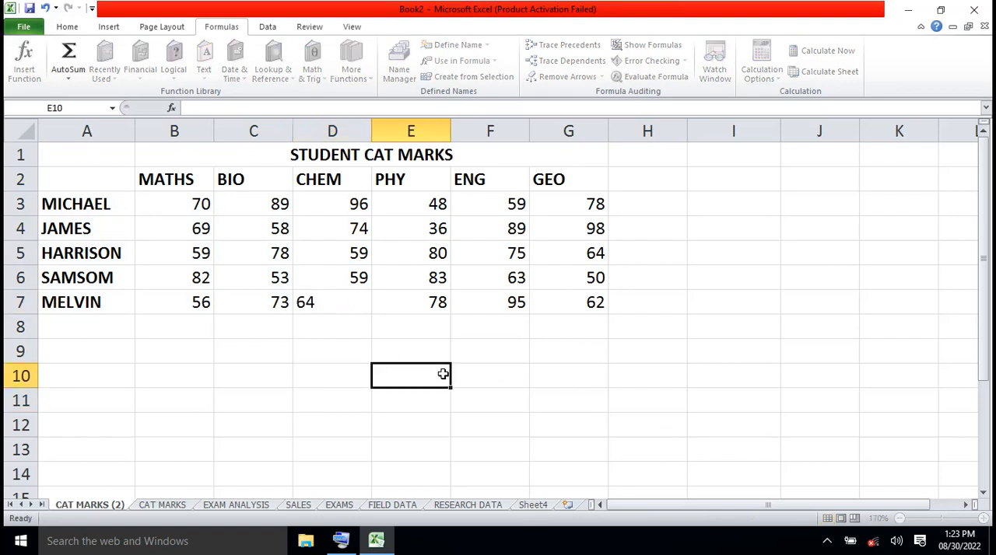
left_click(270, 450)
left_click(411, 452)
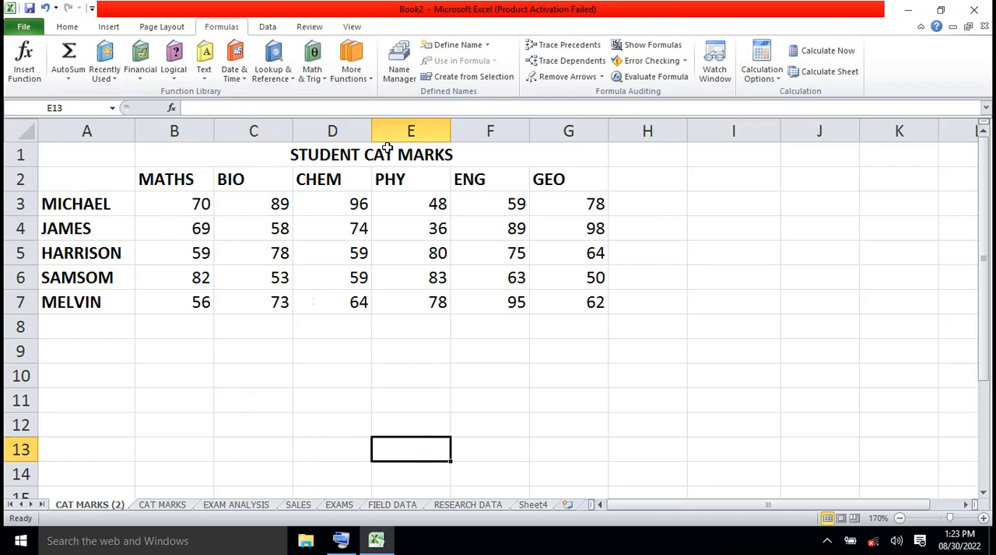
- Insert a Clustered Cylinder column chart from the marks table in A2:G7
left_click_drag(79, 180, 518, 301)
left_click(71, 180)
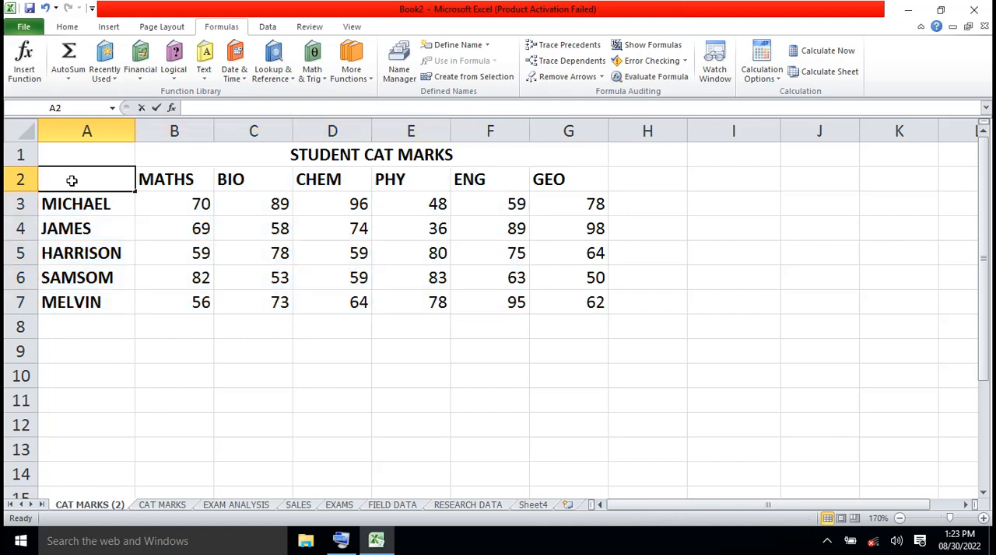
left_click(129, 305)
double_click(89, 184)
left_click(195, 178)
left_click(99, 180)
left_click_drag(130, 198, 560, 308)
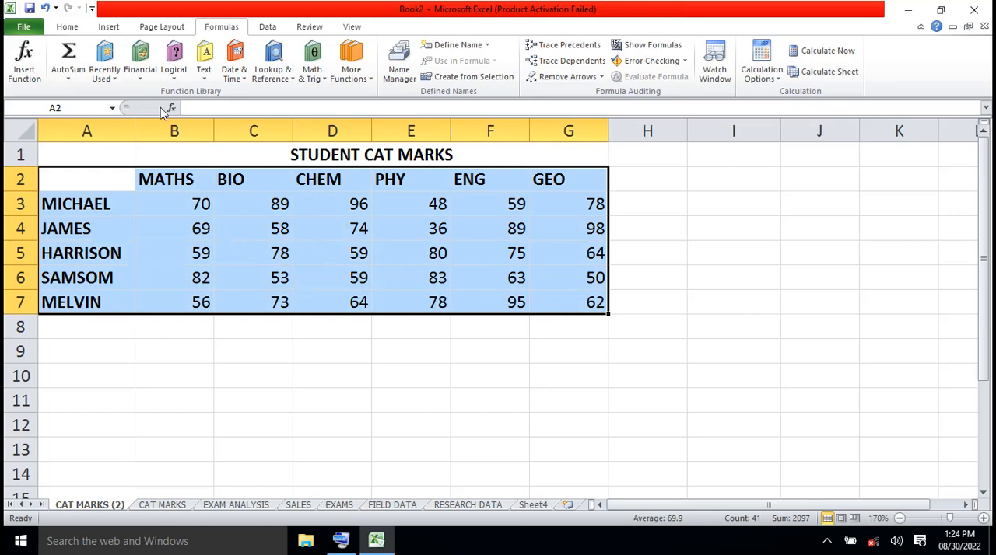
left_click(109, 27)
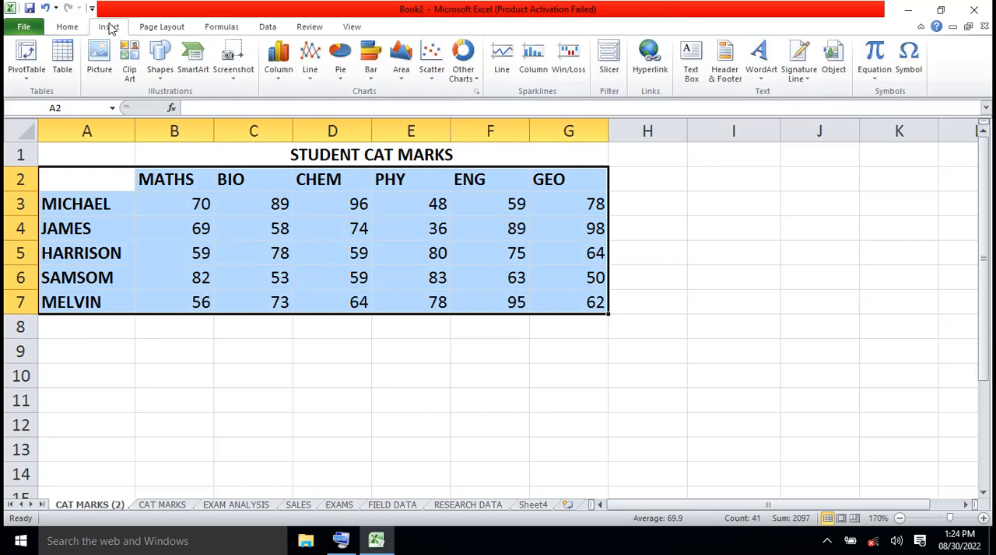
left_click(278, 78)
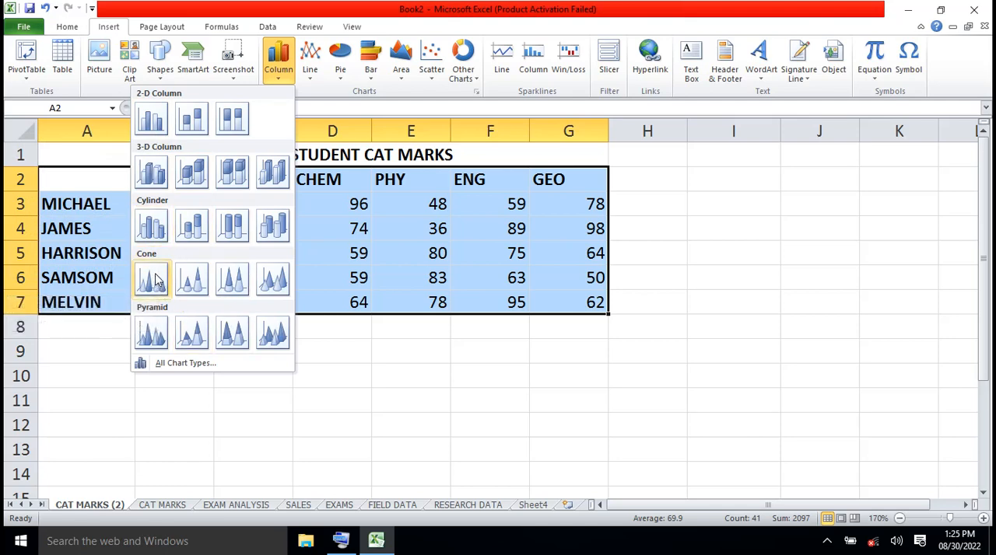
left_click(152, 227)
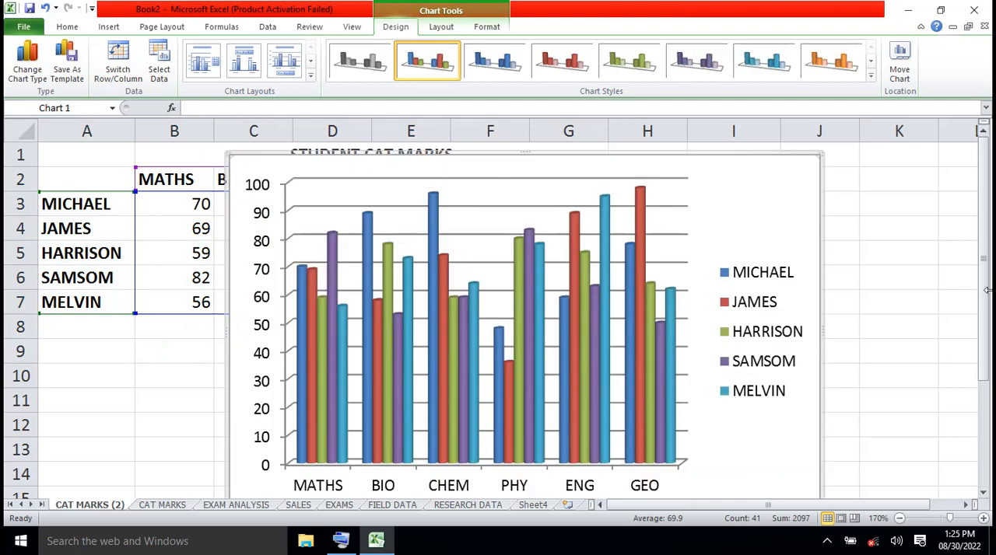
- Move the cylinder chart below the marks table so that it starts in row 9
left_click_drag(985, 288, 990, 362)
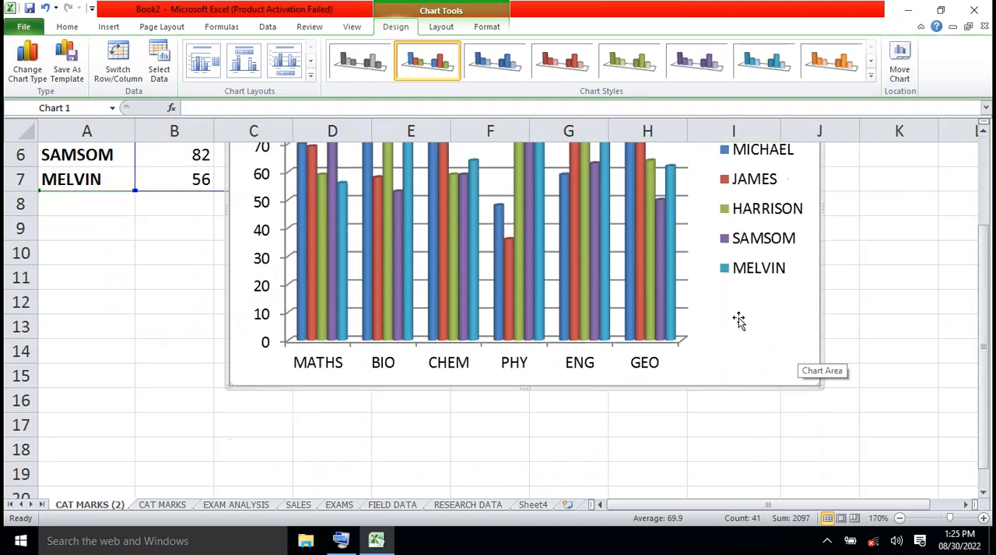
left_click_drag(736, 315, 756, 395)
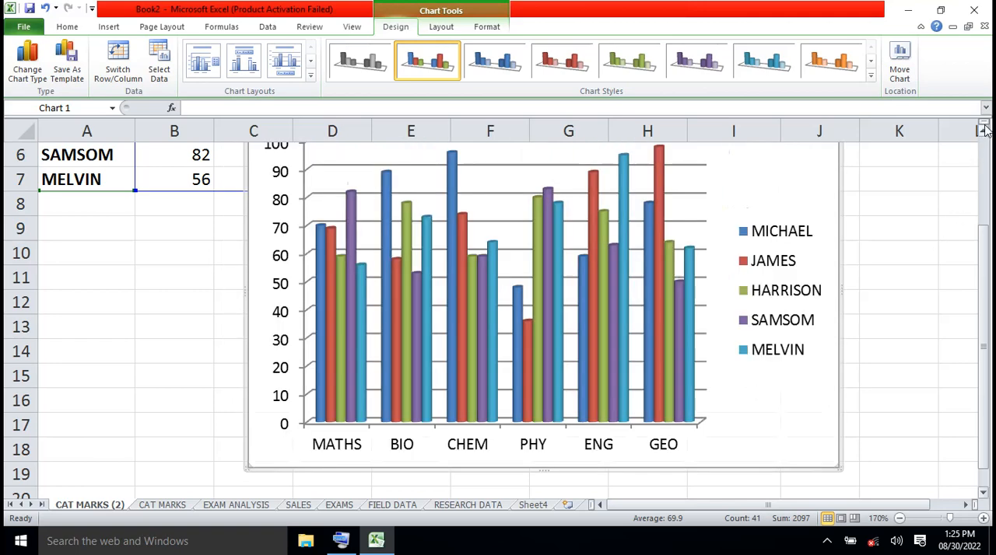
left_click_drag(984, 323, 987, 350)
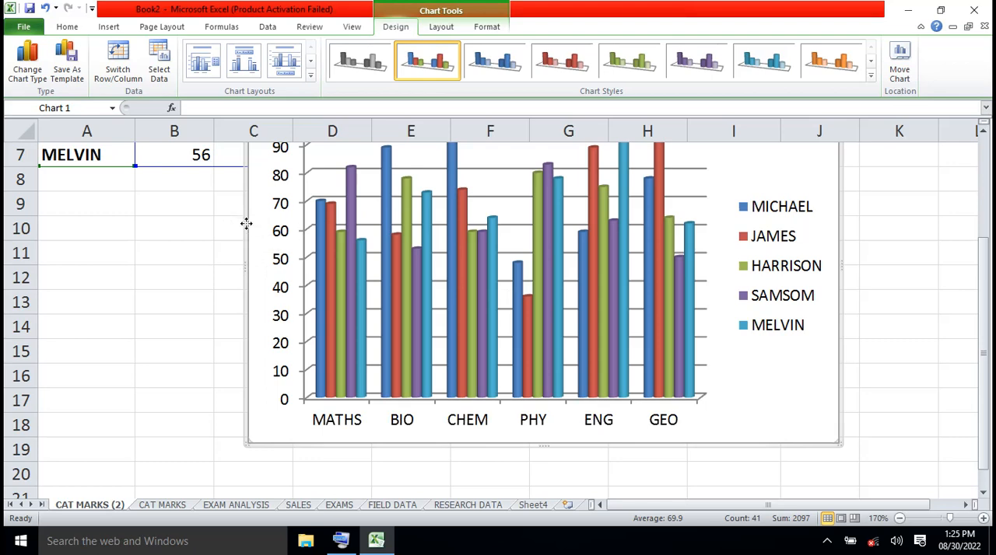
left_click_drag(246, 223, 174, 327)
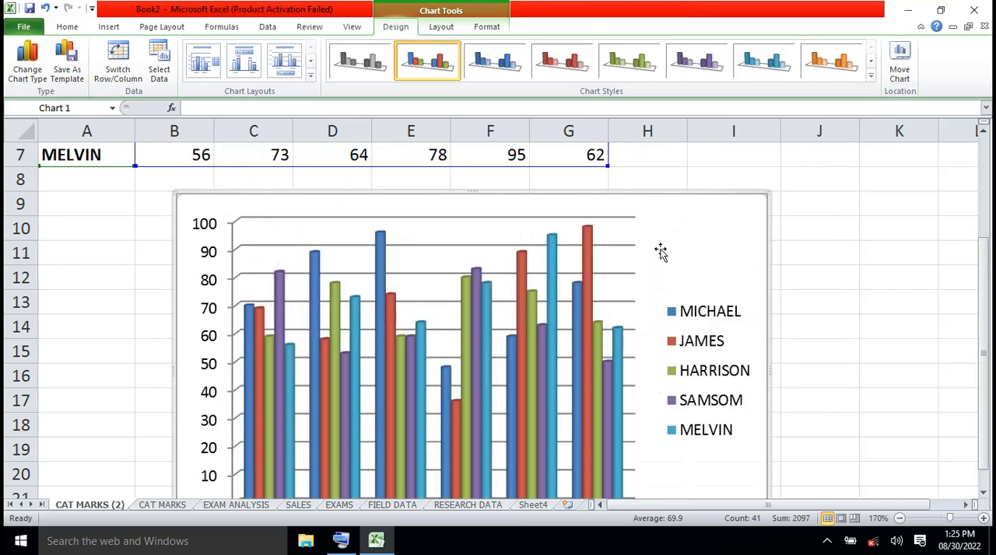
- Examine the chart's legend, subject axis and cylinders against the marks in the table above
left_click(984, 131)
left_click(984, 132)
left_click(985, 133)
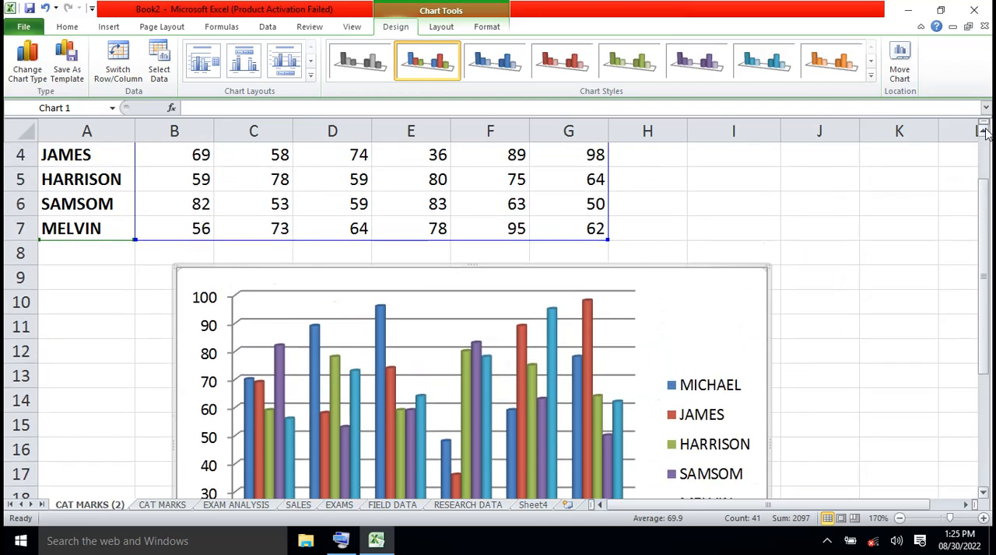
left_click(984, 496)
left_click(984, 496)
left_click(984, 496)
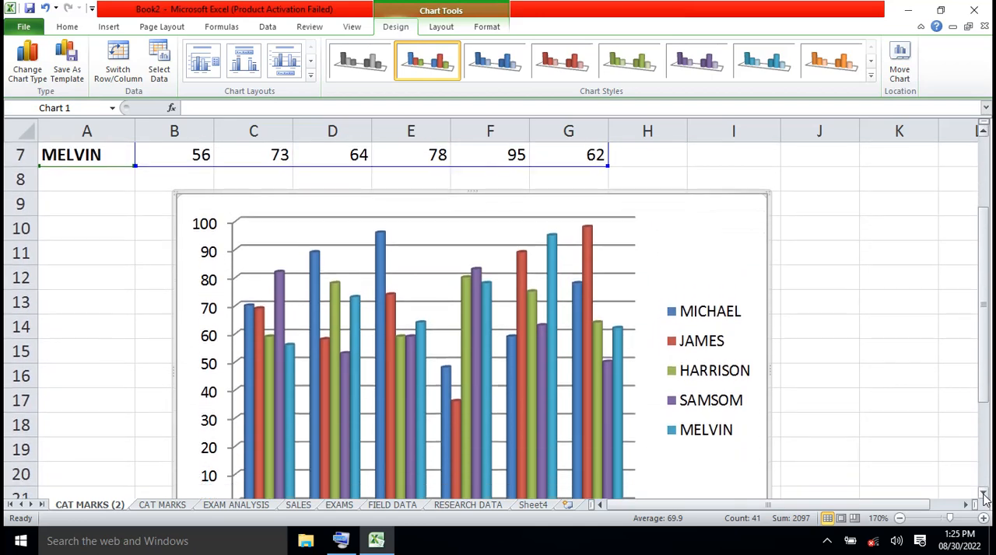
left_click(984, 496)
left_click(984, 496)
left_click(984, 496)
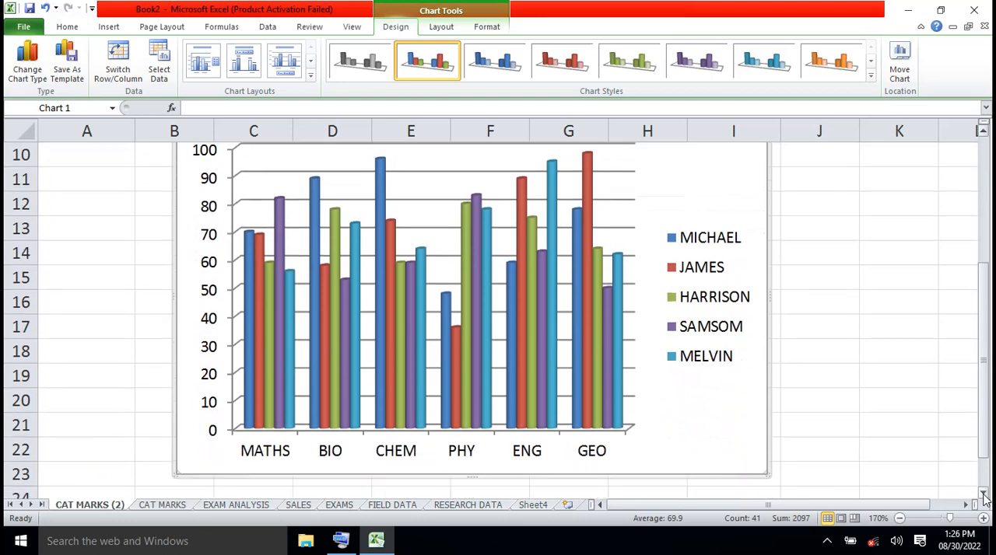
left_click(707, 315)
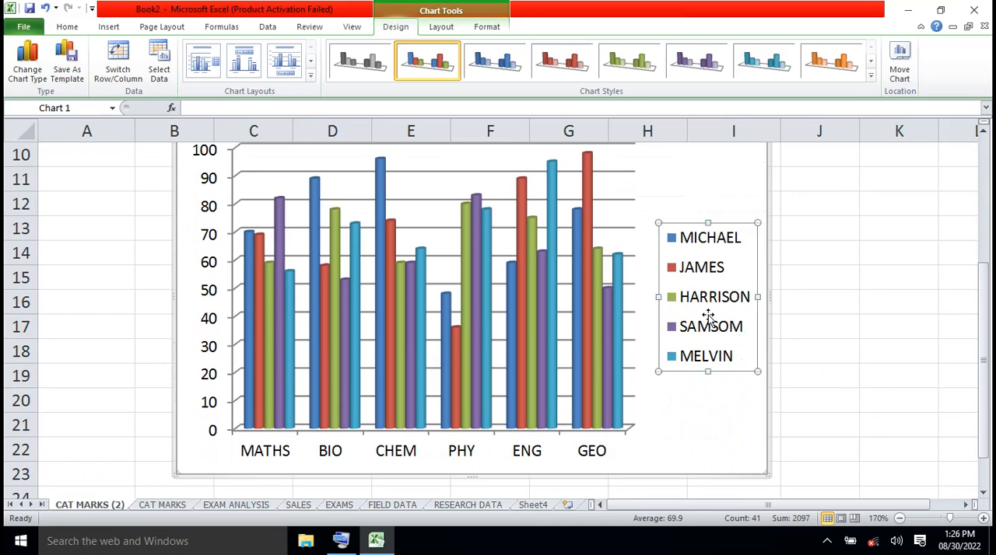
left_click(754, 416)
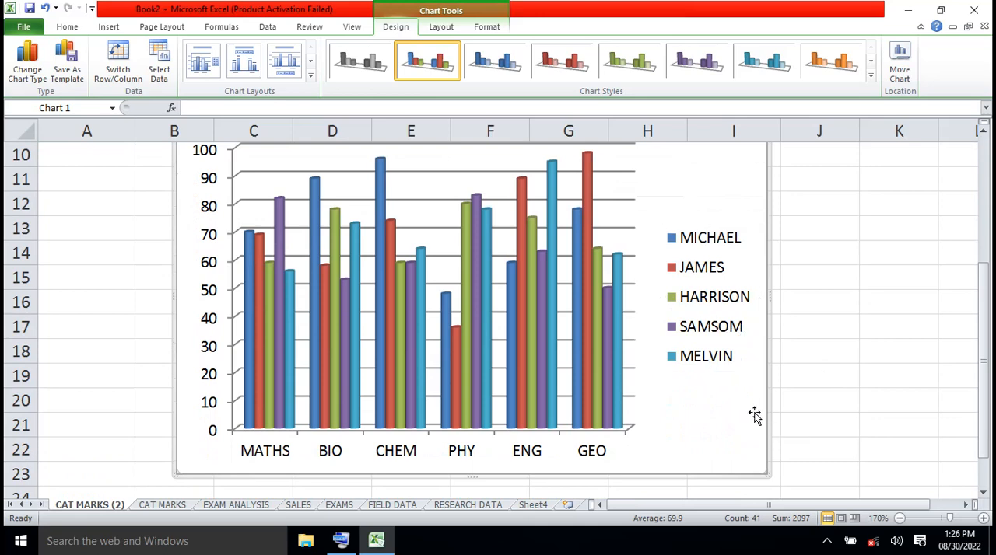
left_click(639, 409)
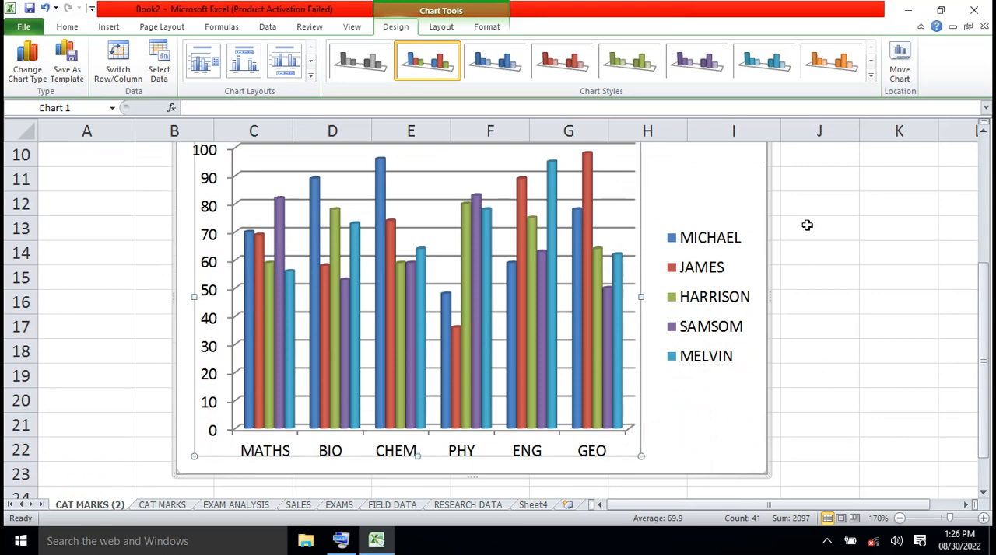
left_click(983, 134)
left_click(983, 134)
left_click(983, 134)
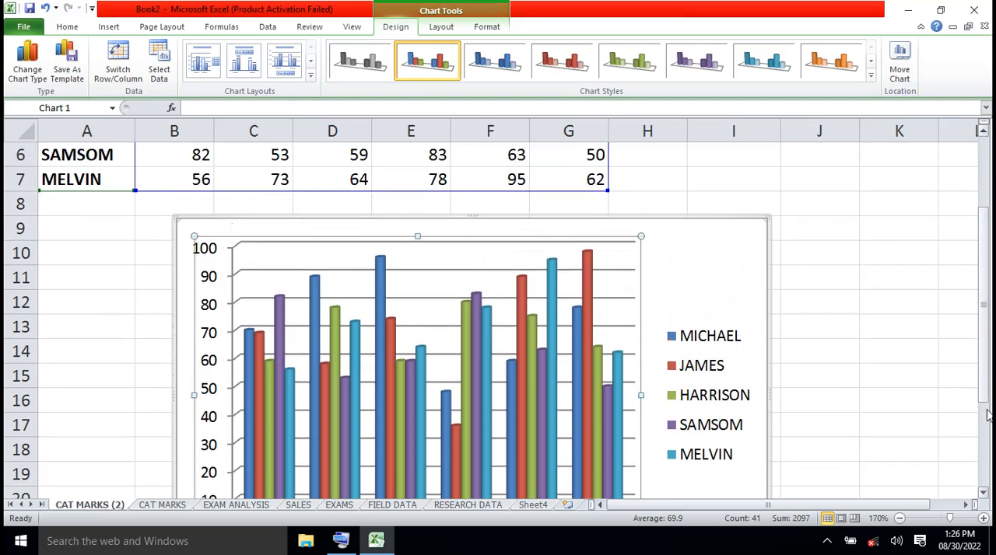
left_click(985, 495)
left_click(985, 495)
left_click(985, 494)
left_click(984, 495)
left_click(985, 495)
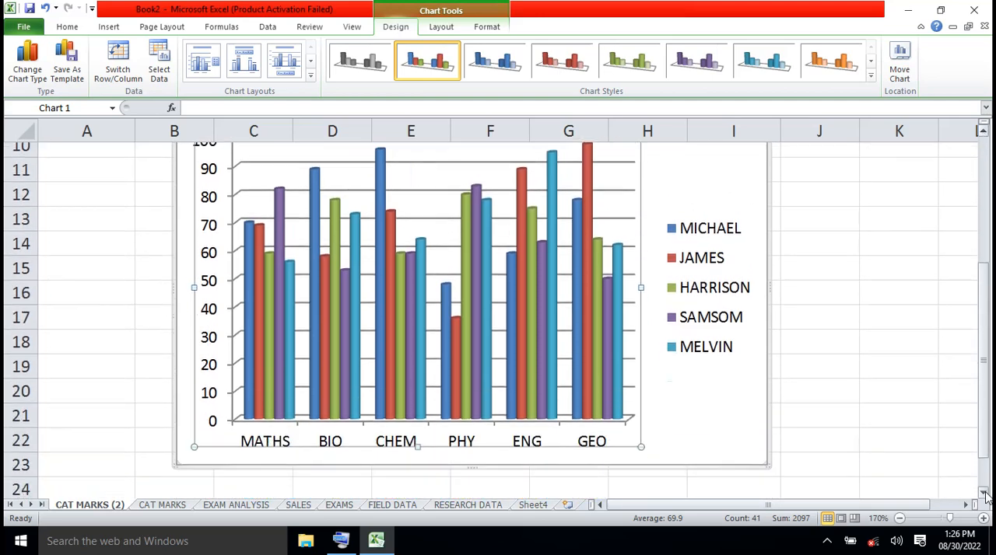
left_click(985, 495)
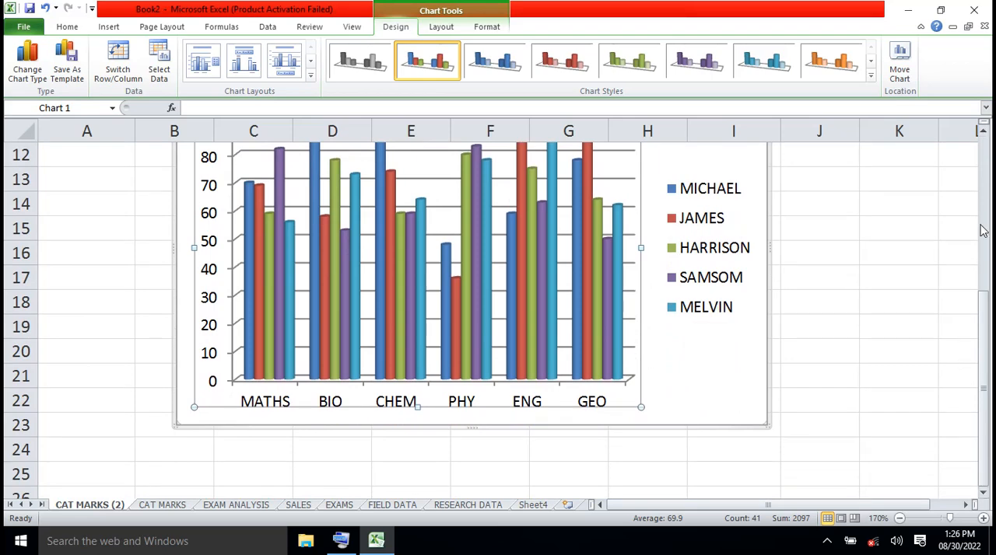
left_click(984, 134)
left_click(984, 134)
left_click(984, 134)
left_click(983, 134)
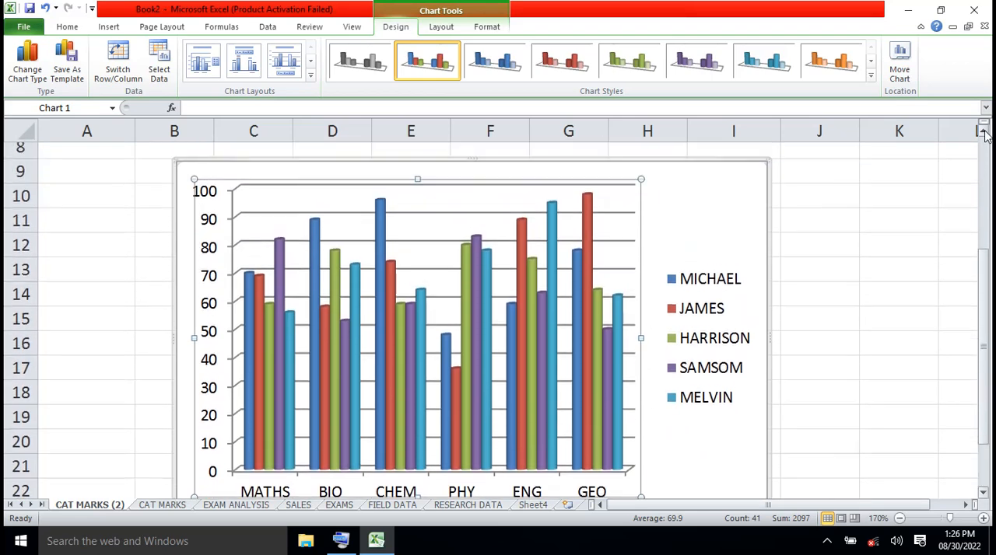
left_click(984, 134)
left_click(983, 133)
left_click(984, 134)
left_click(983, 134)
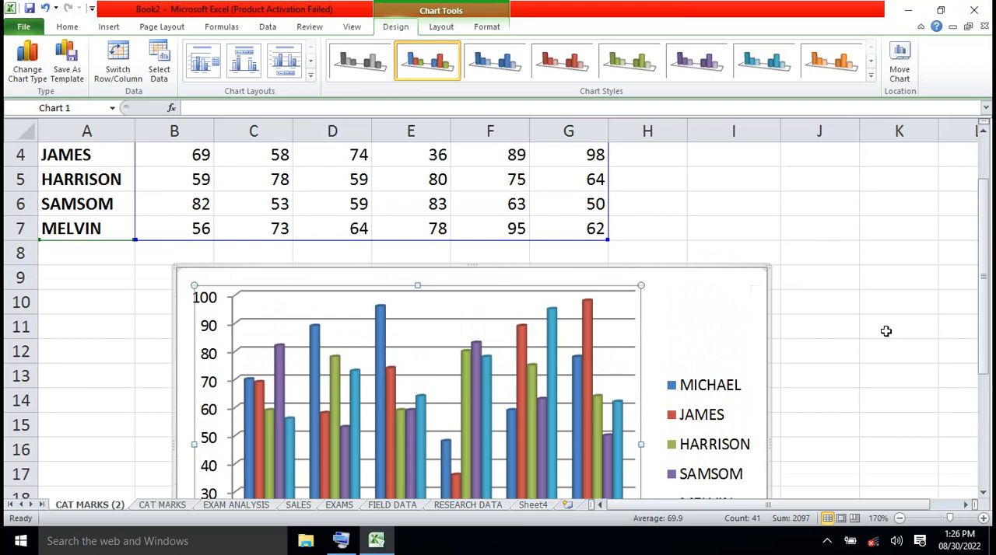
left_click(769, 319)
key("ctrl+1")
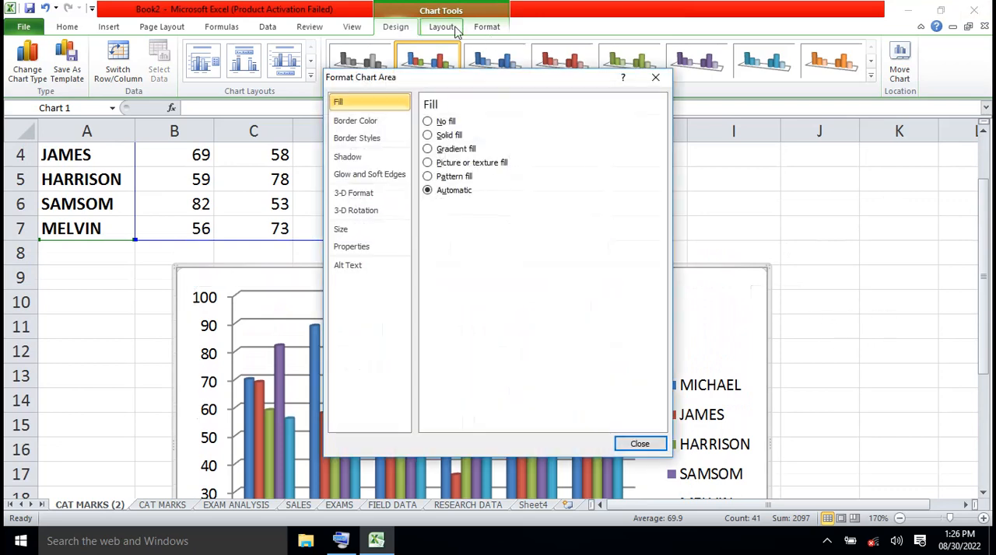
left_click(657, 80)
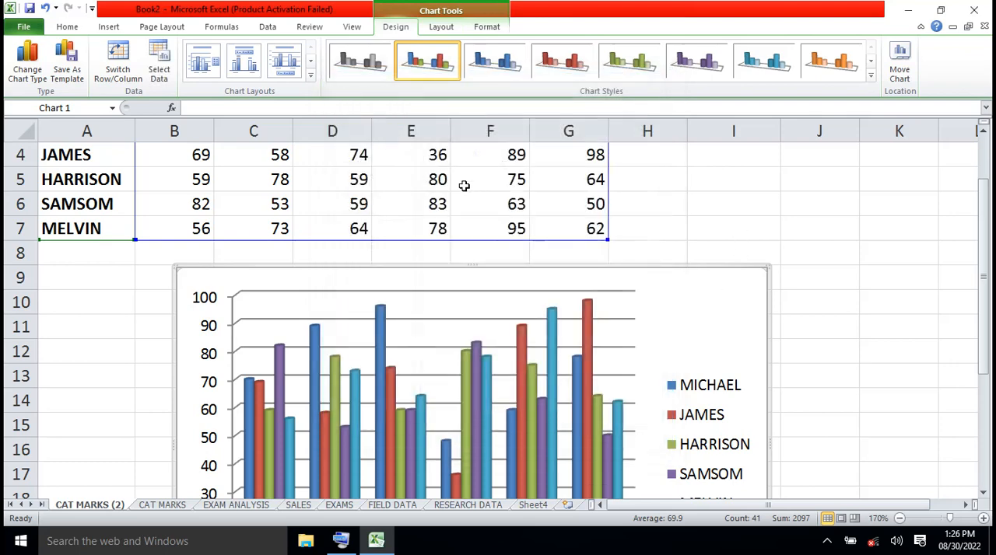
- Add a title above the chart reading STUDENT PERFOMANCE
left_click(449, 27)
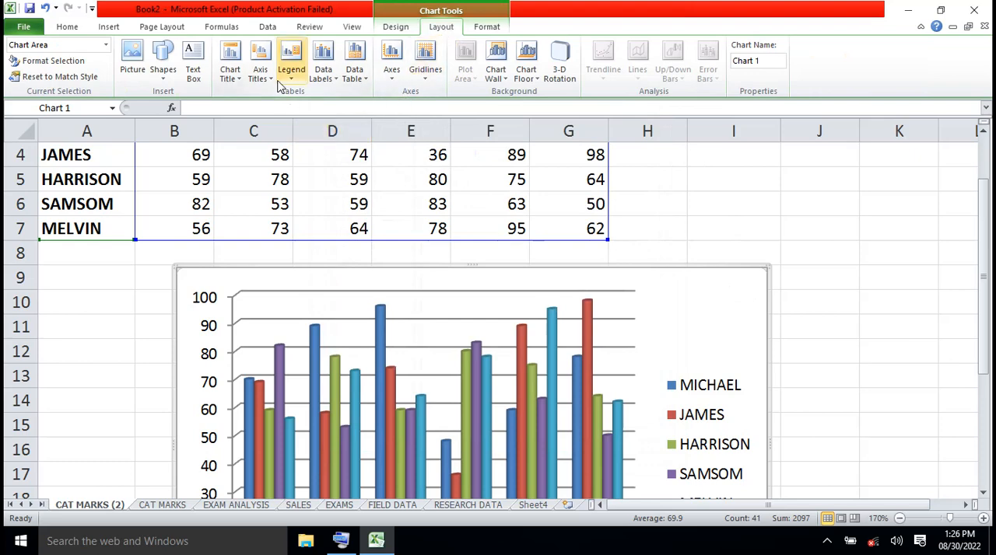
left_click(240, 81)
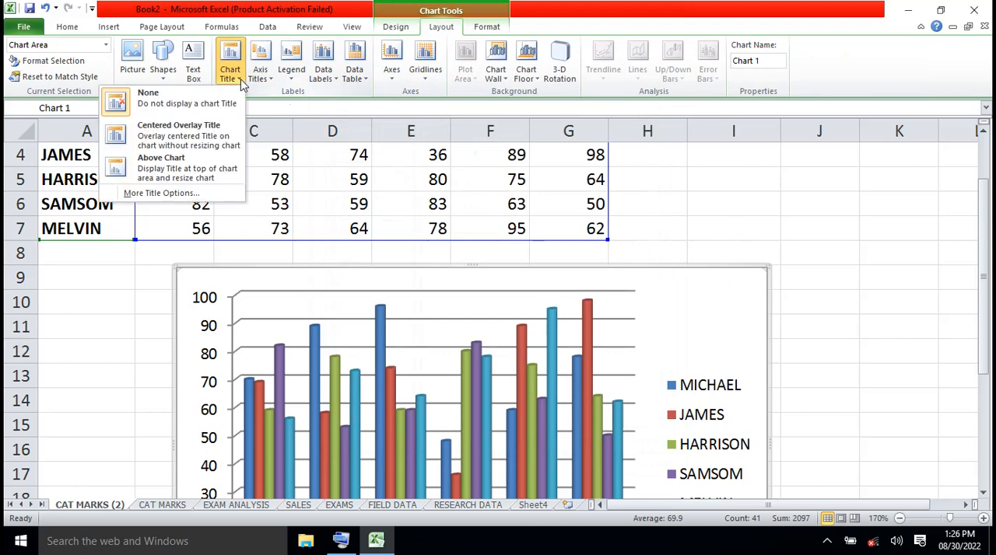
left_click(187, 163)
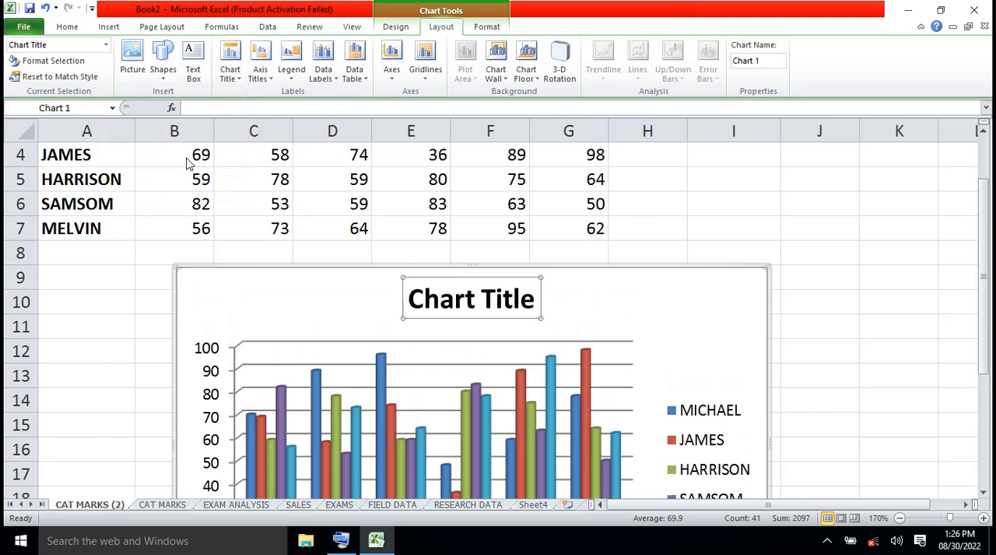
type("STUDENT")
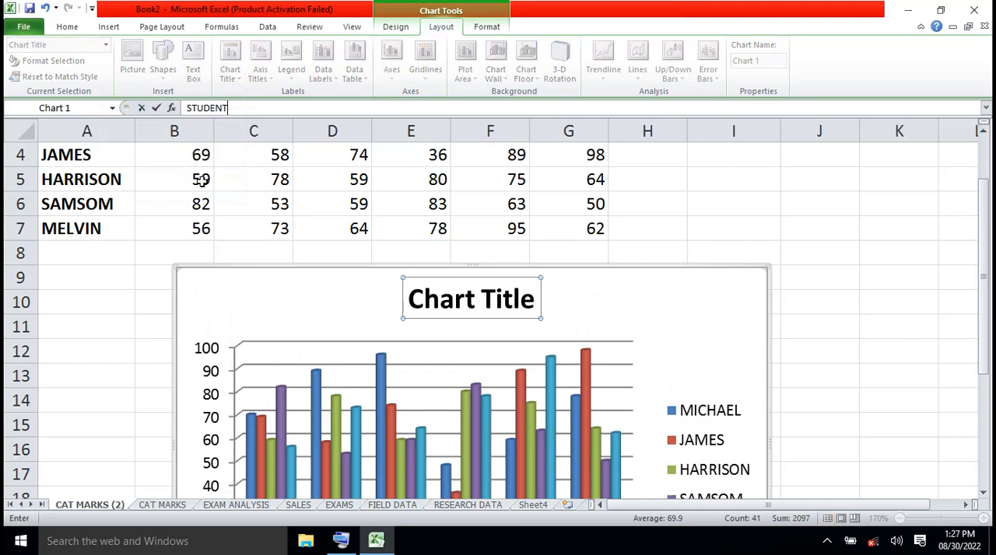
type(" PERFOMANCE")
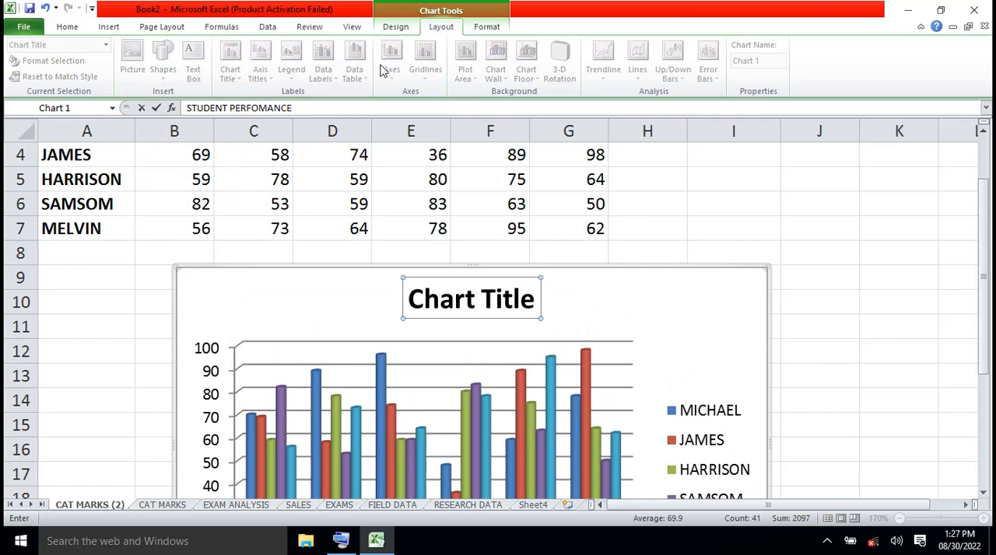
left_click(860, 319)
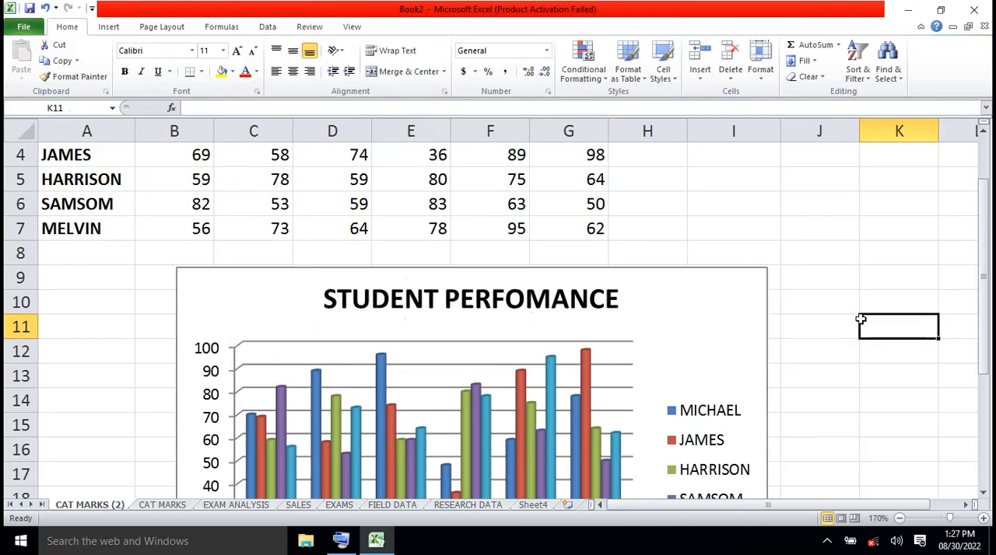